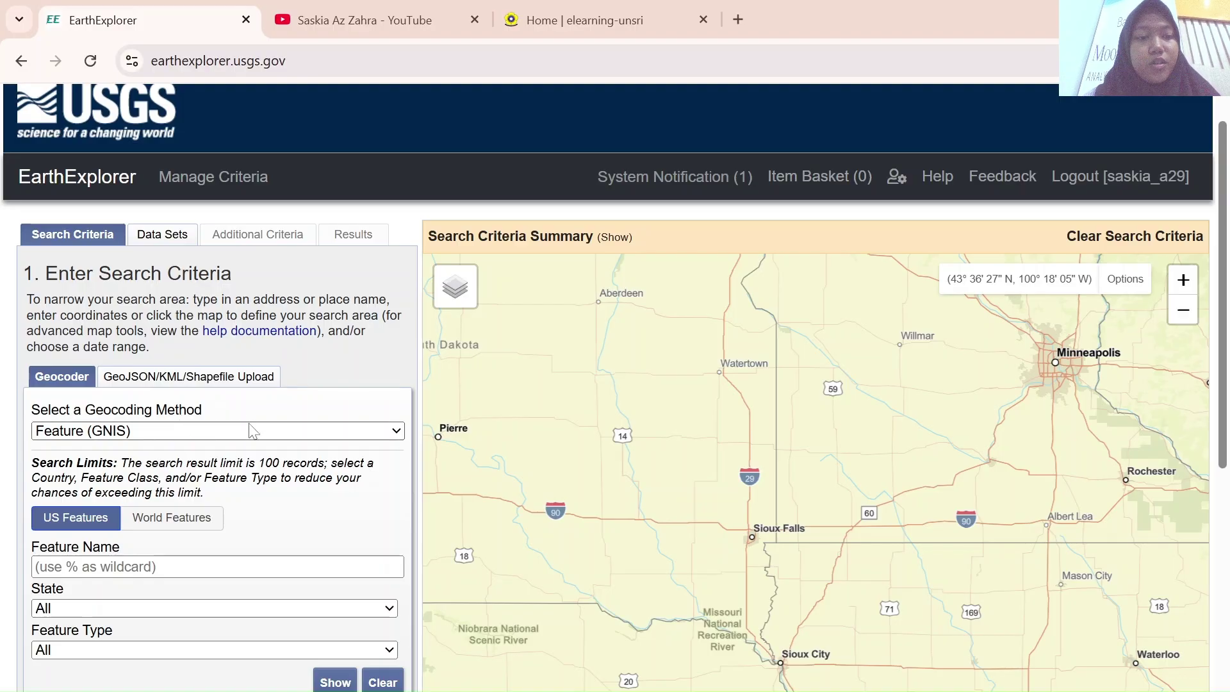
Set the geocoding method to Path/Row and show WRS2 path 116, row 58 on the map
click(379, 431)
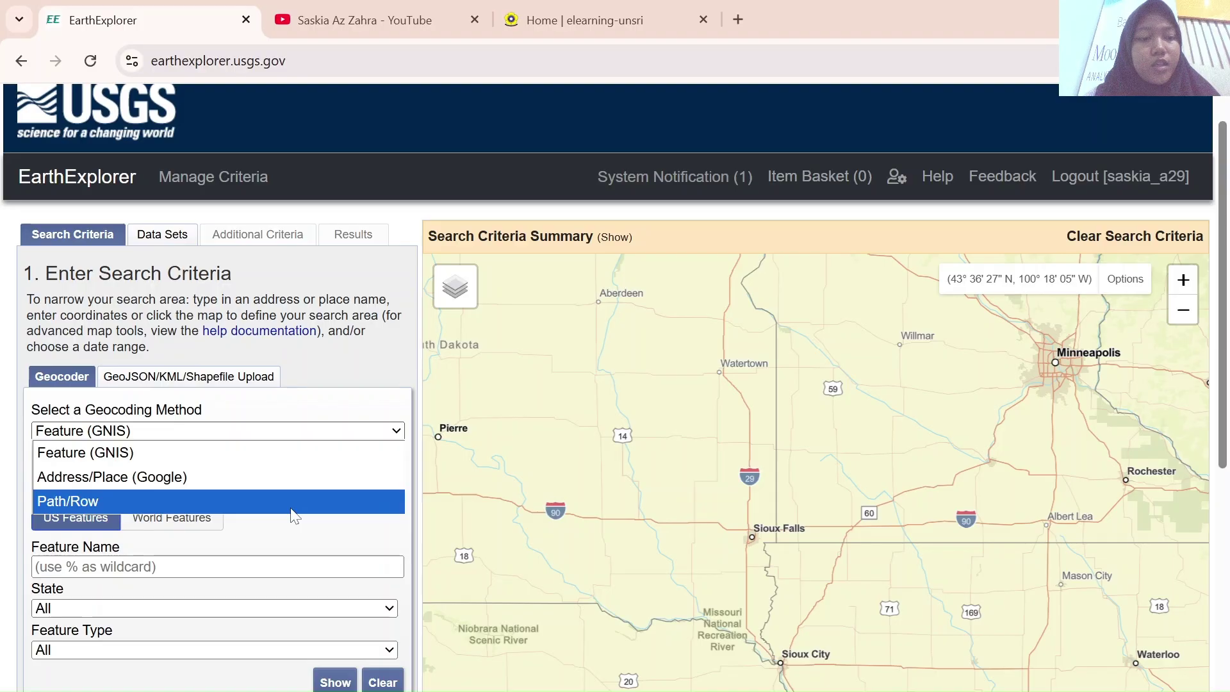
click(291, 508)
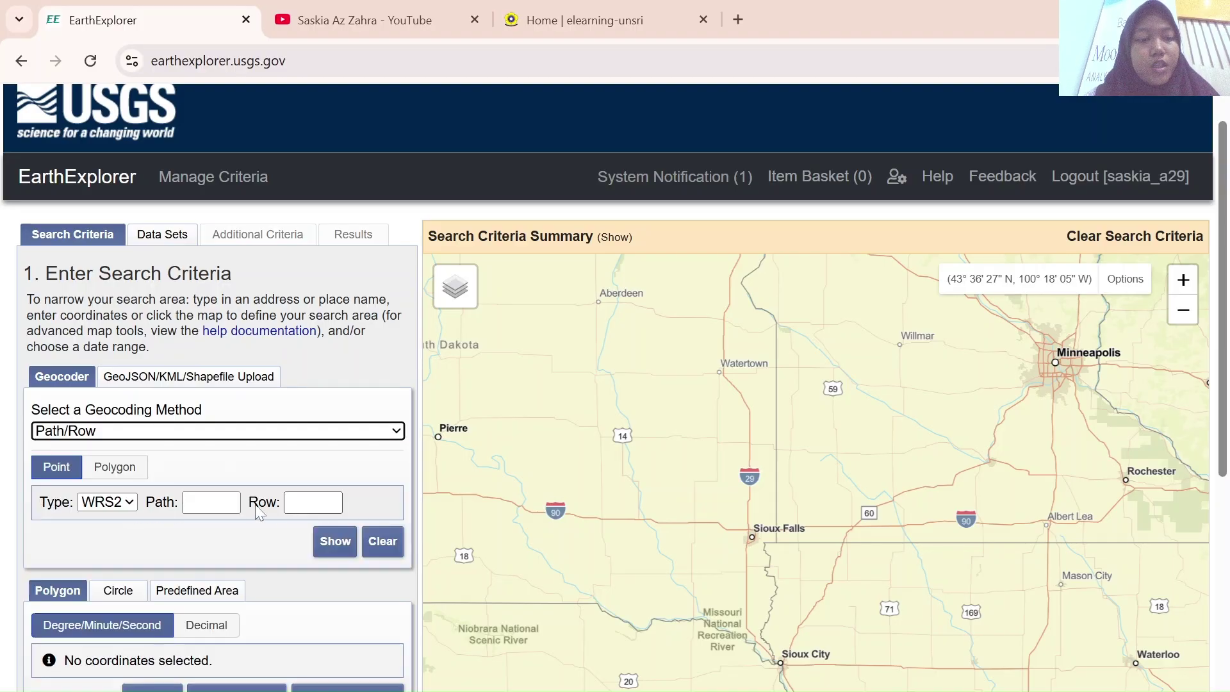
click(211, 503)
text(116)
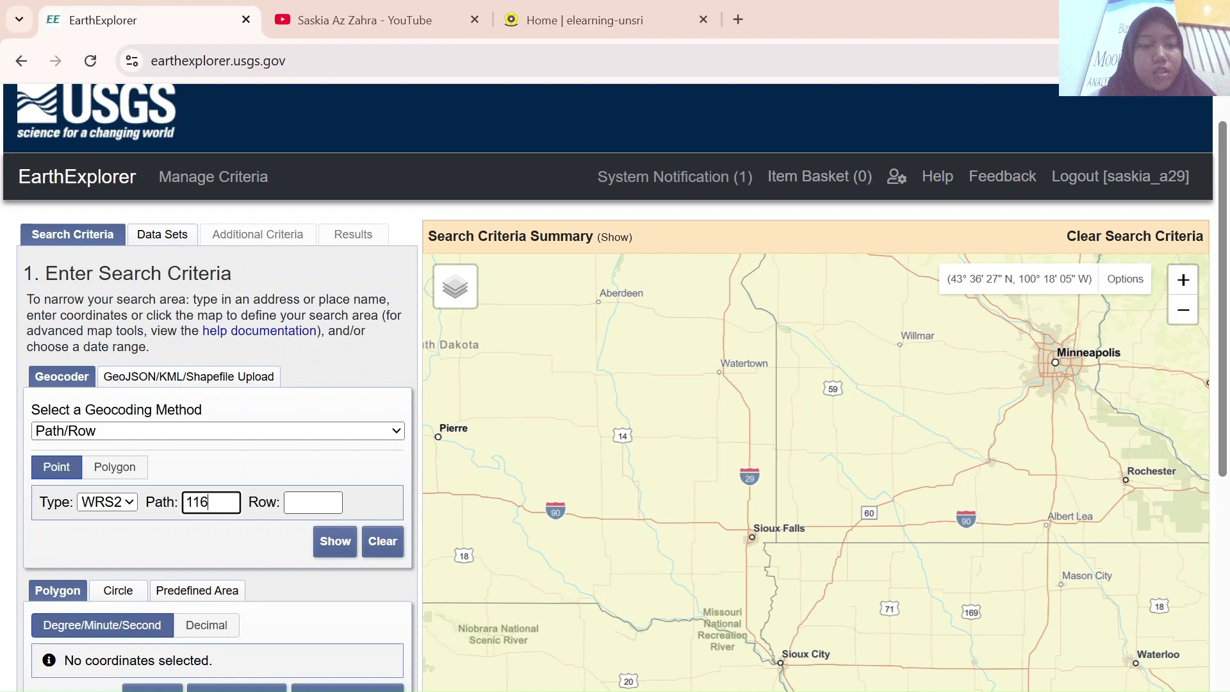
click(314, 502)
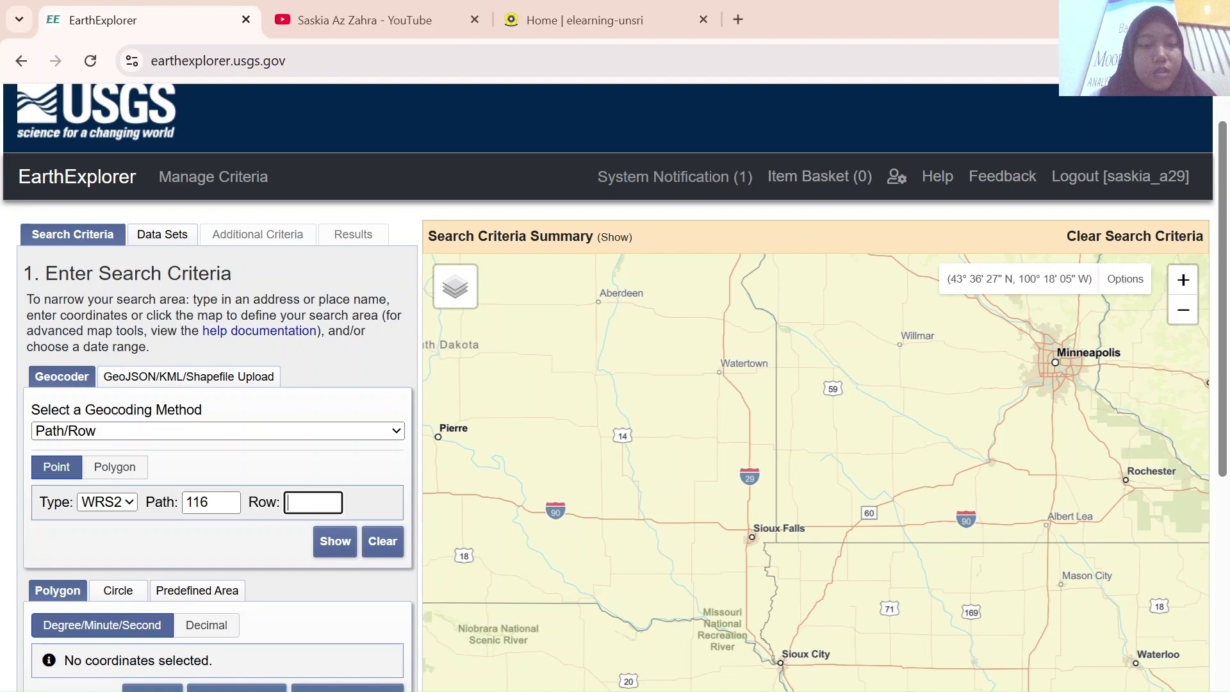
text(58)
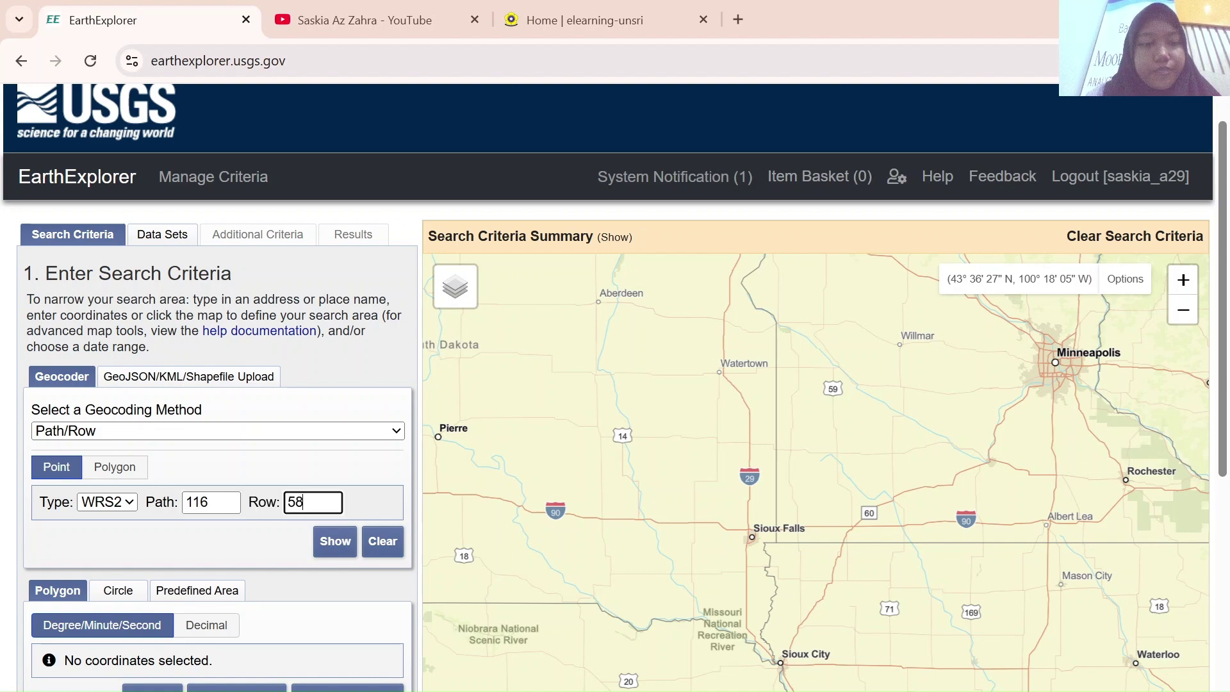
click(334, 552)
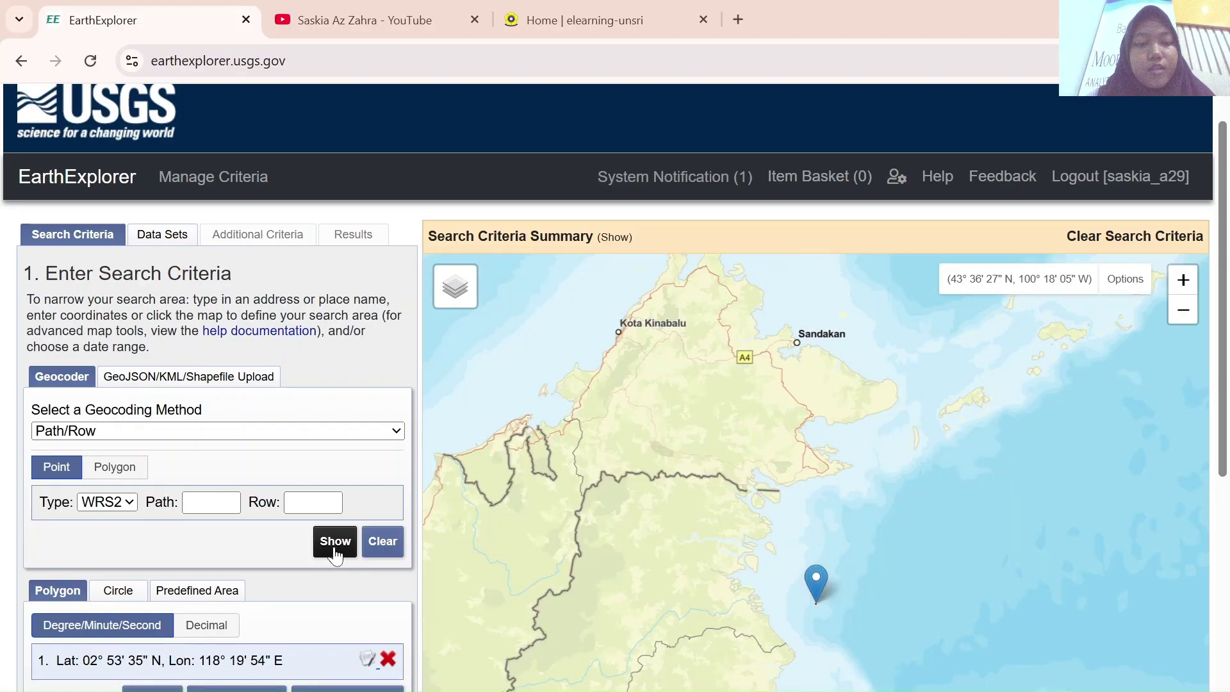
Remove the listed coordinate and place a search point on Sebatik island at about 04° 07' 14" N, 117° 49' 52" E
scroll(338, 574, down, 3)
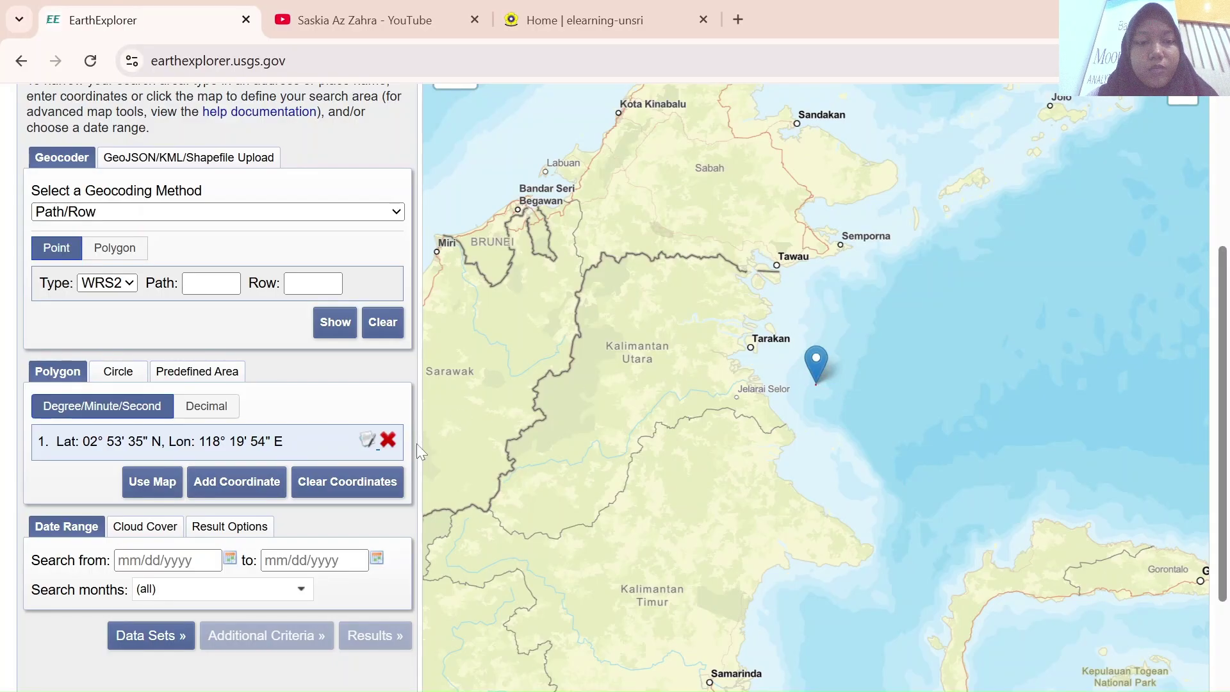
click(387, 441)
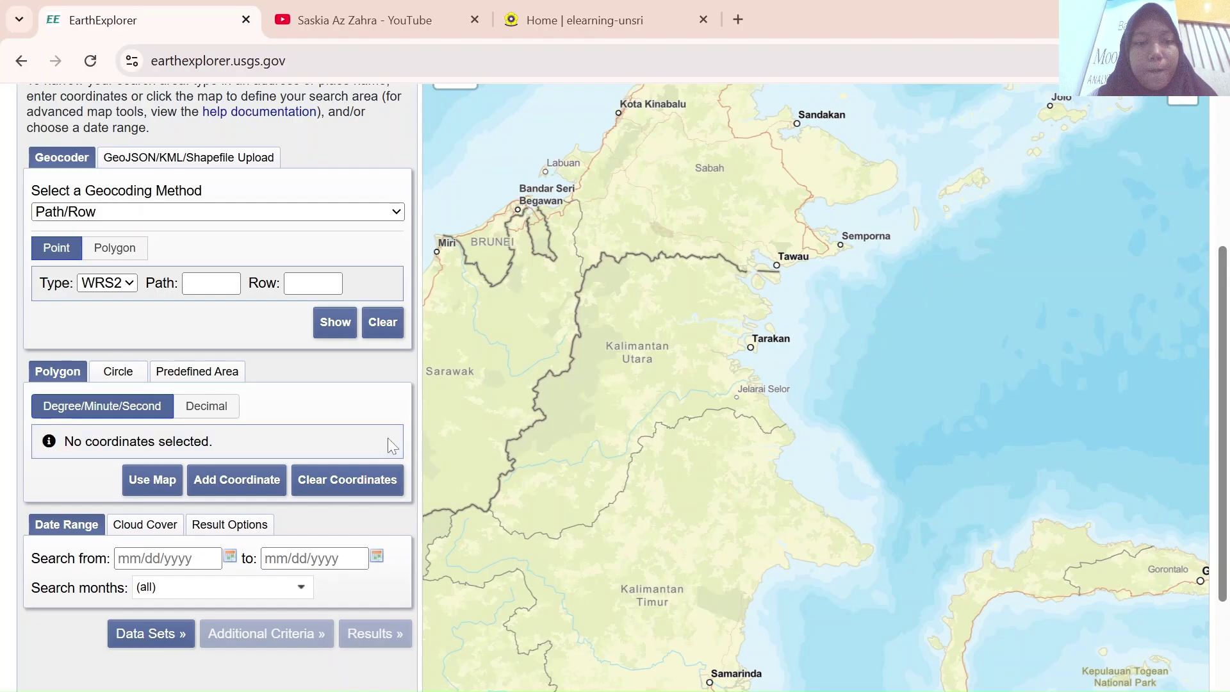
scroll(794, 287, up, 3)
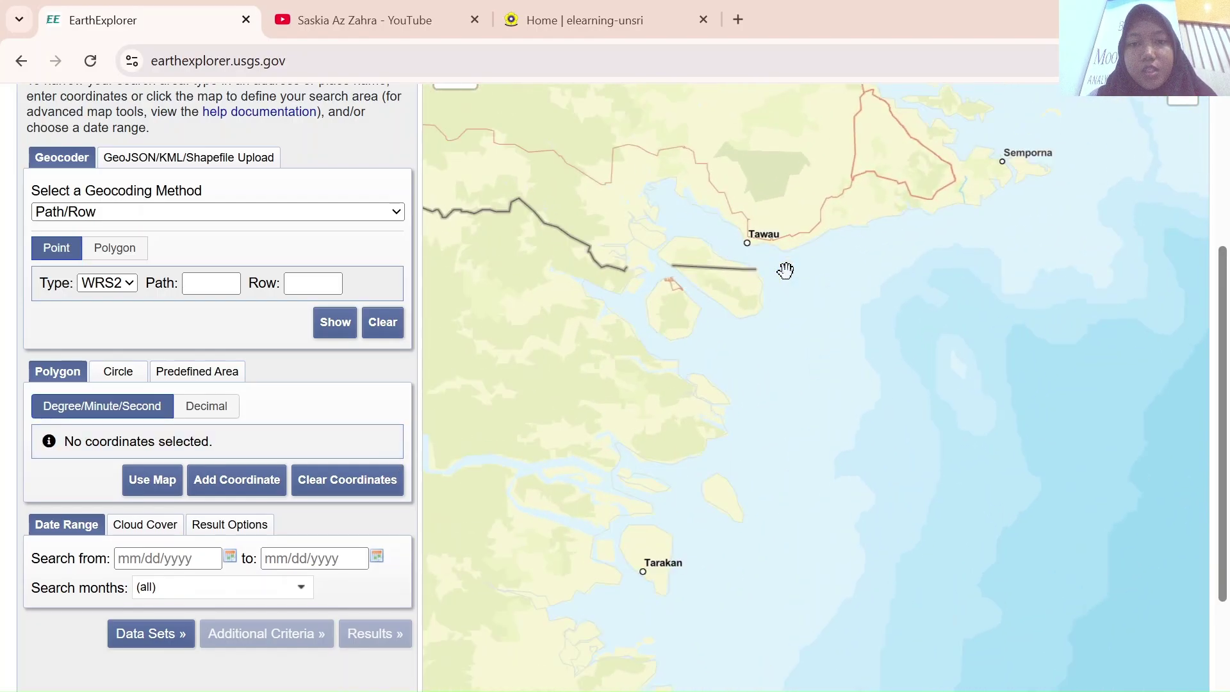
scroll(786, 270, up, 3)
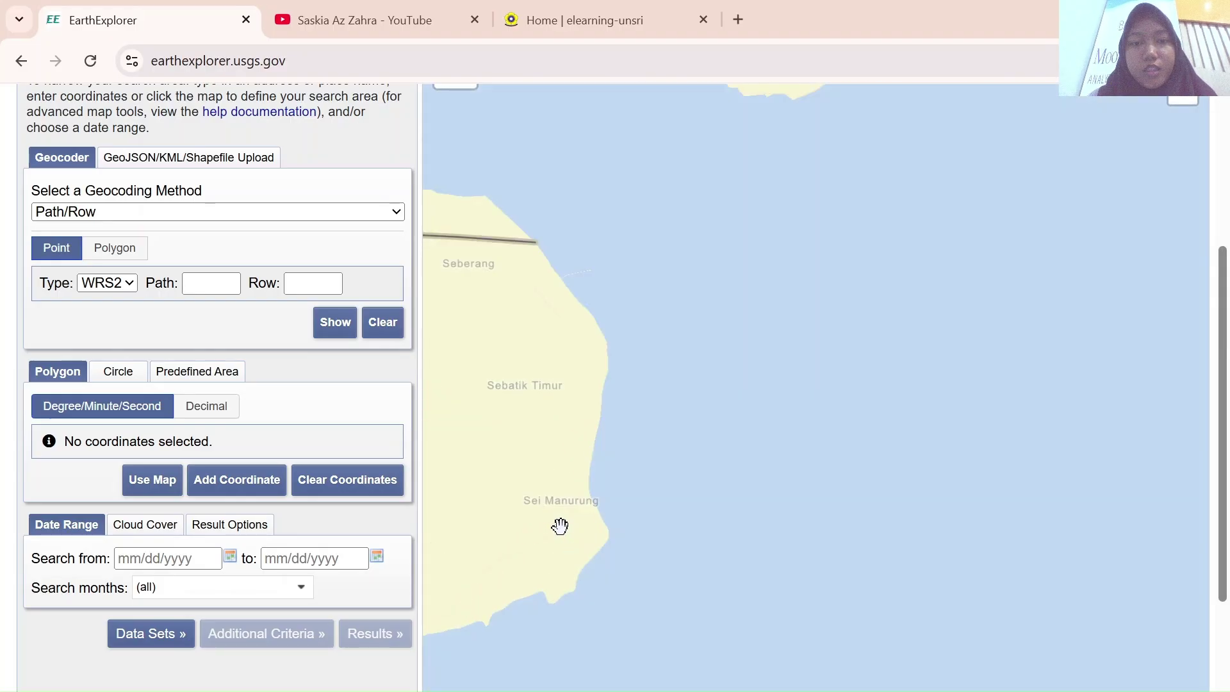
drag(560, 522, 848, 471)
scroll(1038, 442, down, 3)
scroll(881, 459, up, 3)
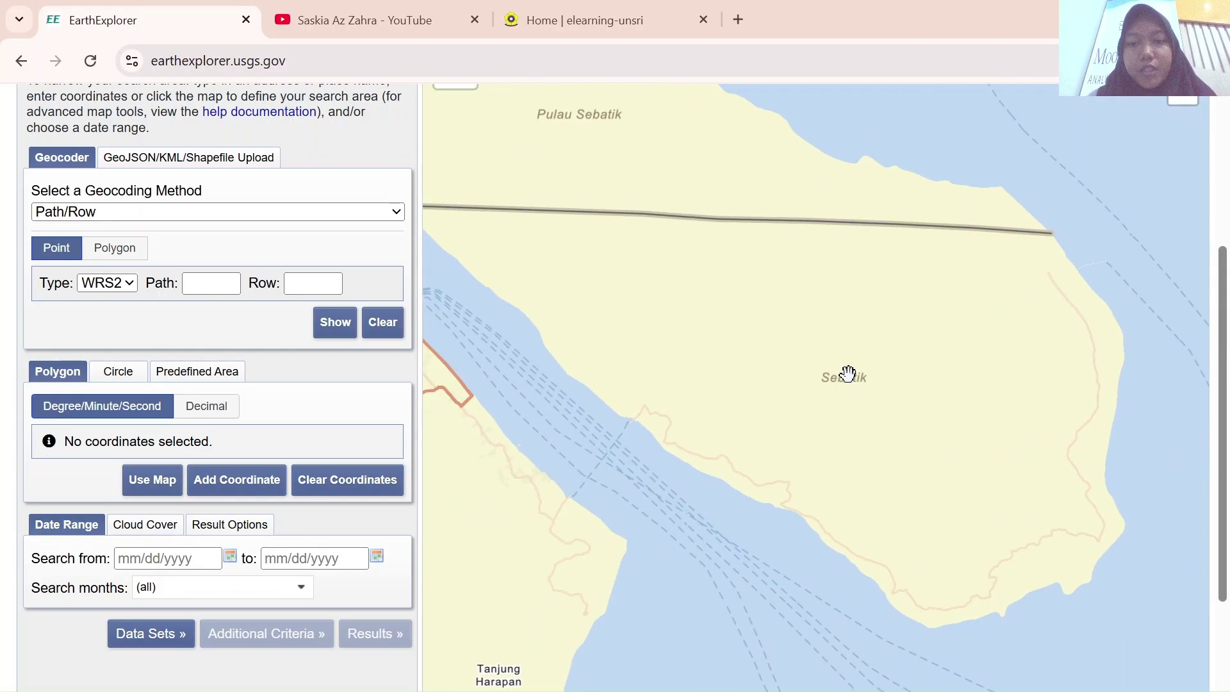
click(848, 372)
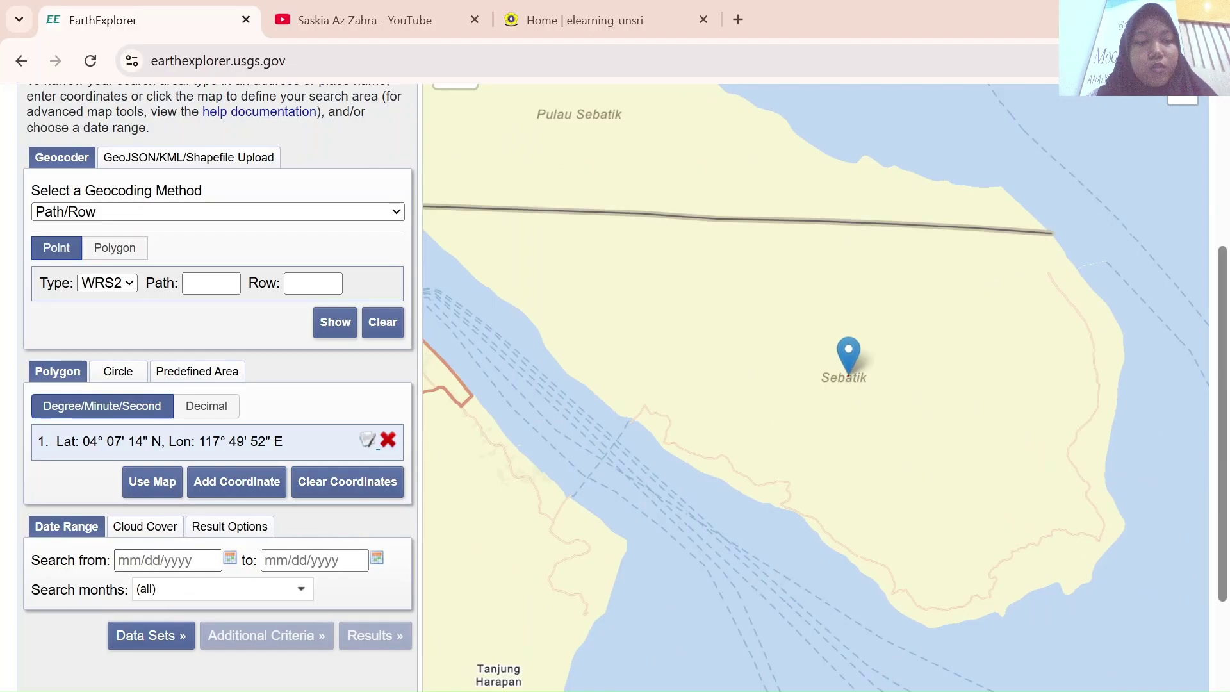
Limit the search to dates from 10/01/2022 to 10/31/2023 and to a cloud cover range of 0% - 13%
click(232, 560)
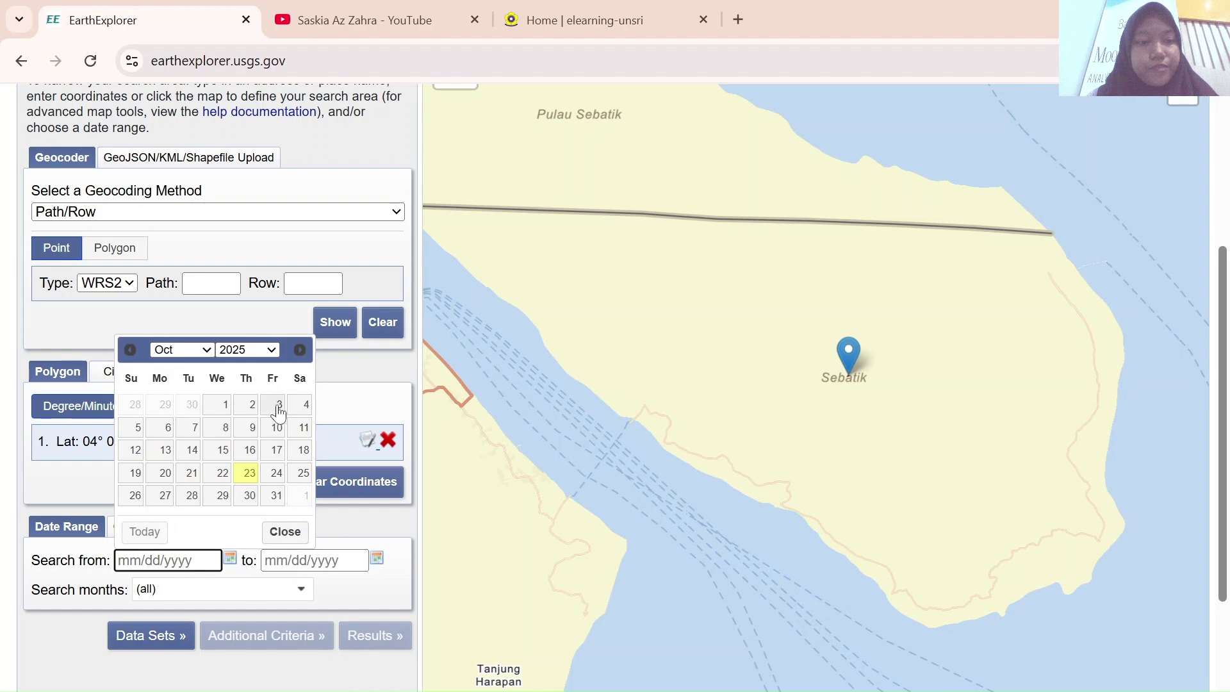
click(269, 349)
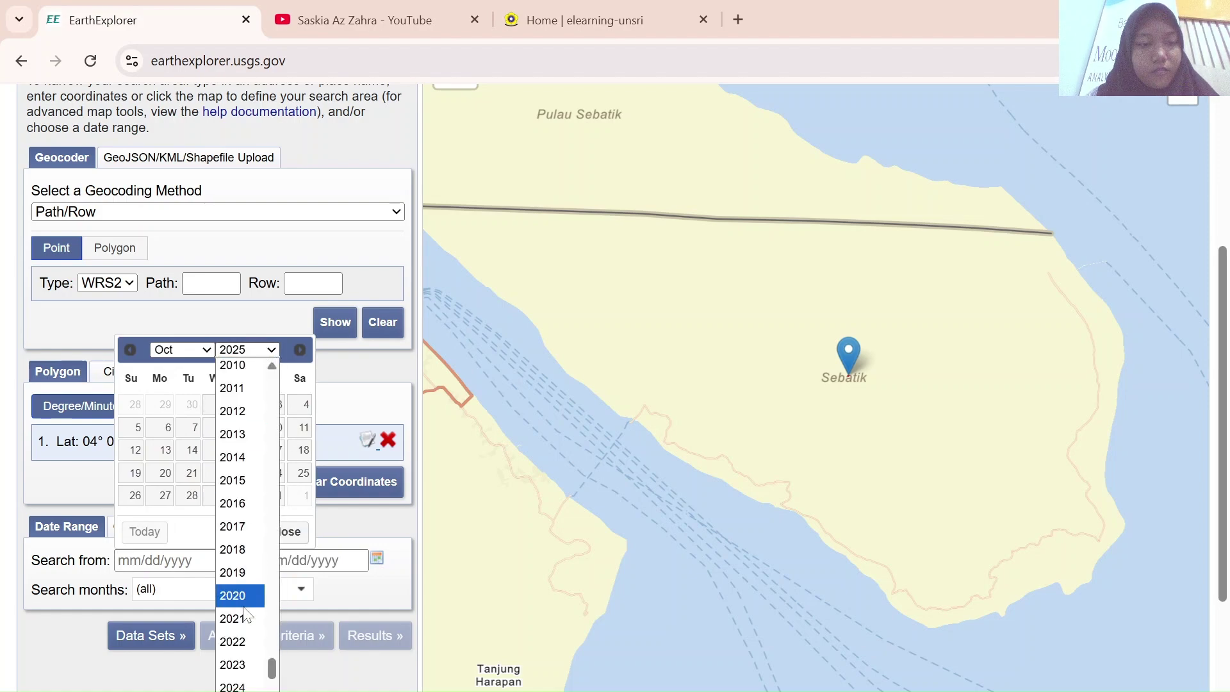
click(246, 643)
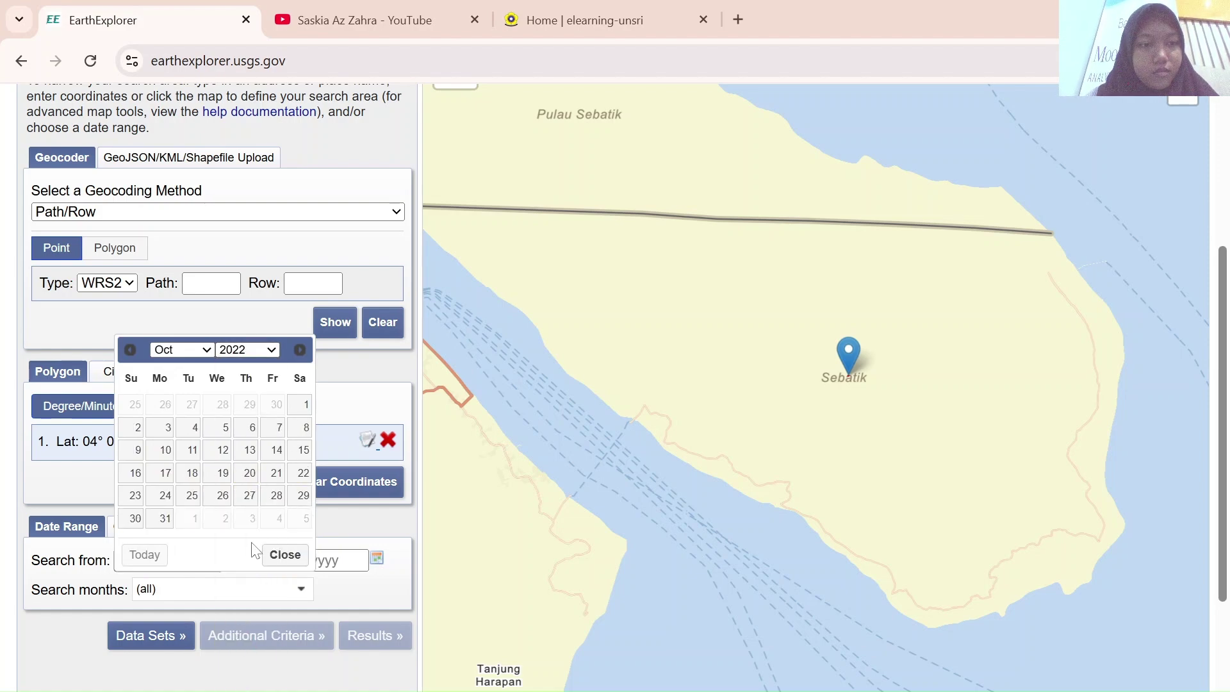
click(296, 408)
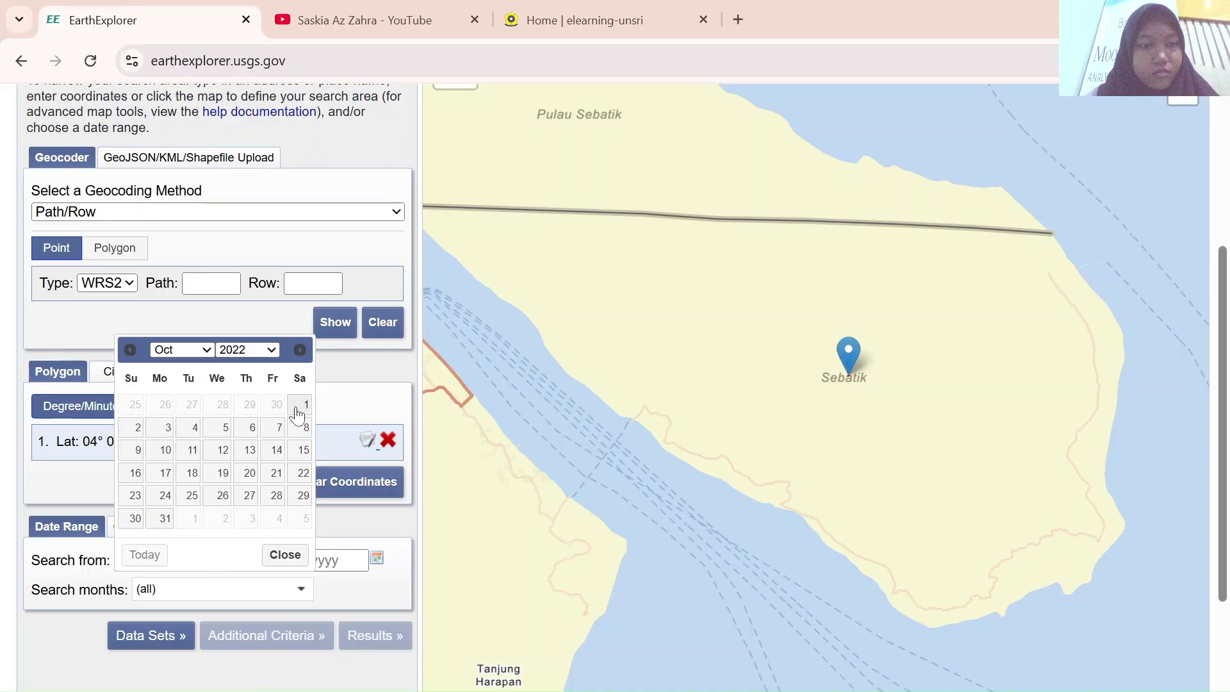
click(378, 563)
click(418, 351)
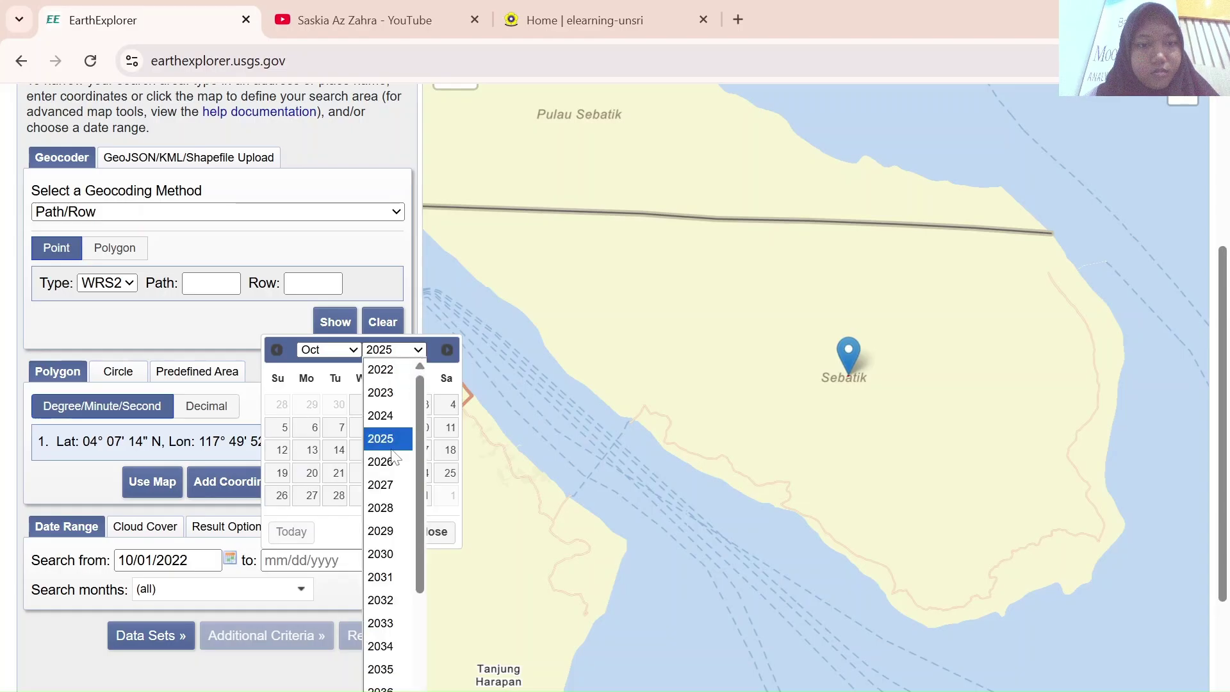
key(Escape)
click(387, 402)
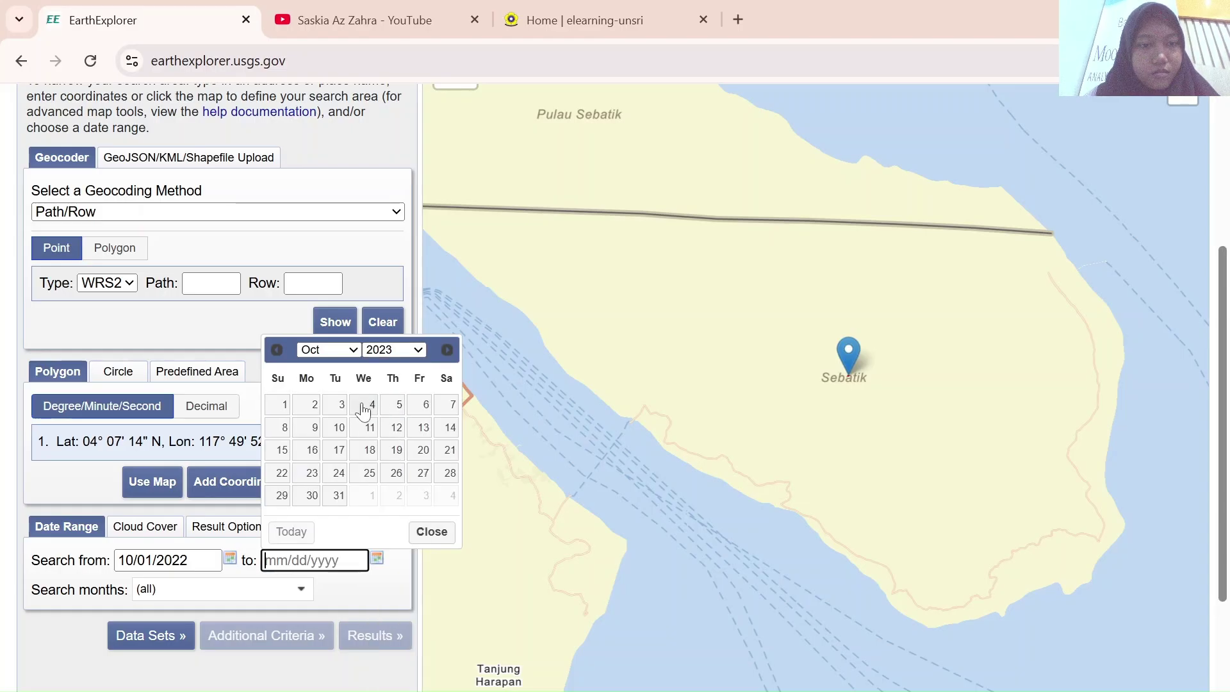
click(344, 495)
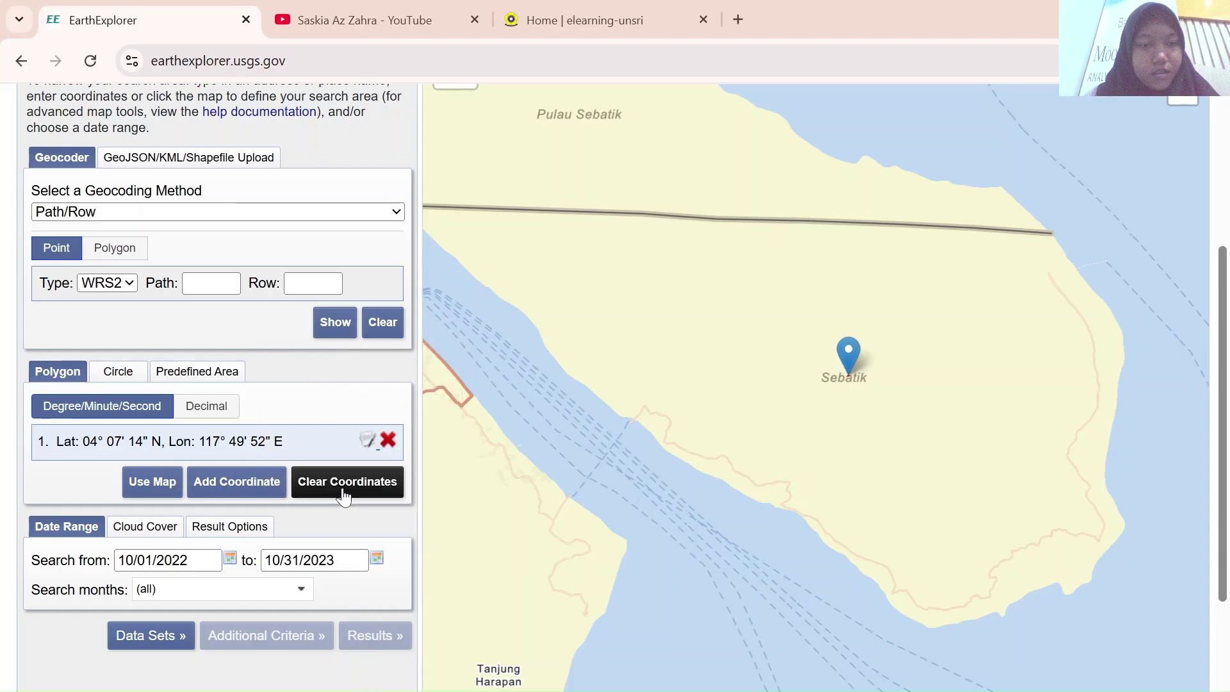
click(150, 529)
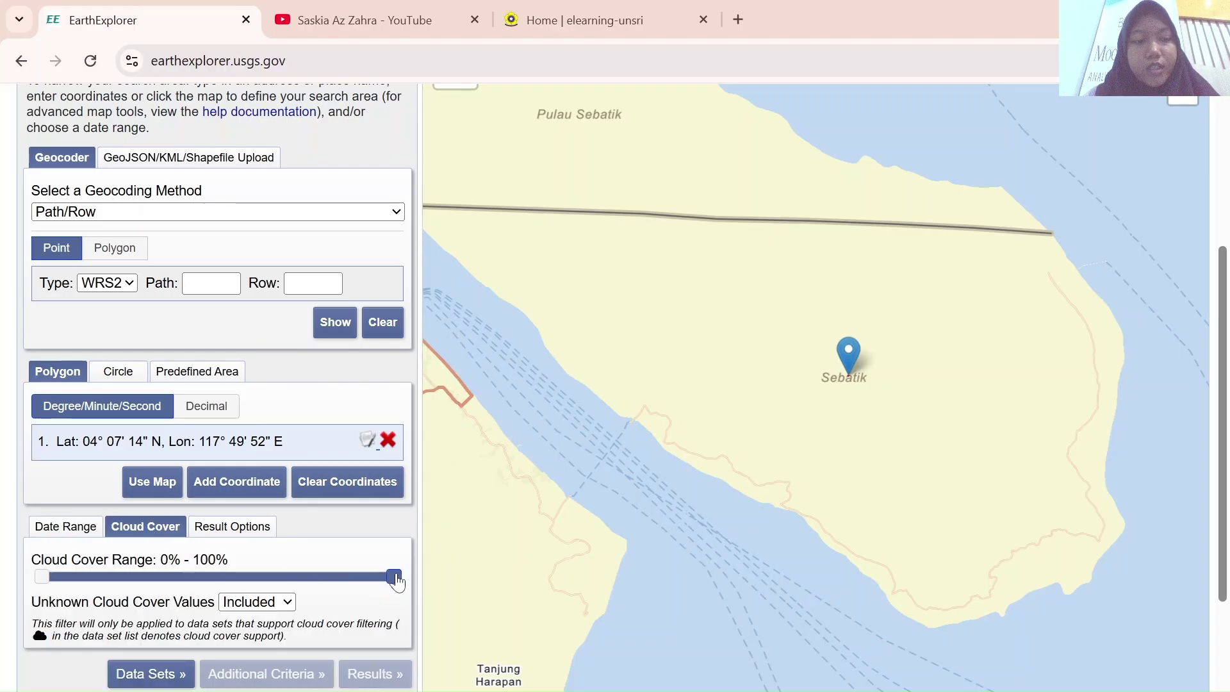
drag(395, 578, 89, 585)
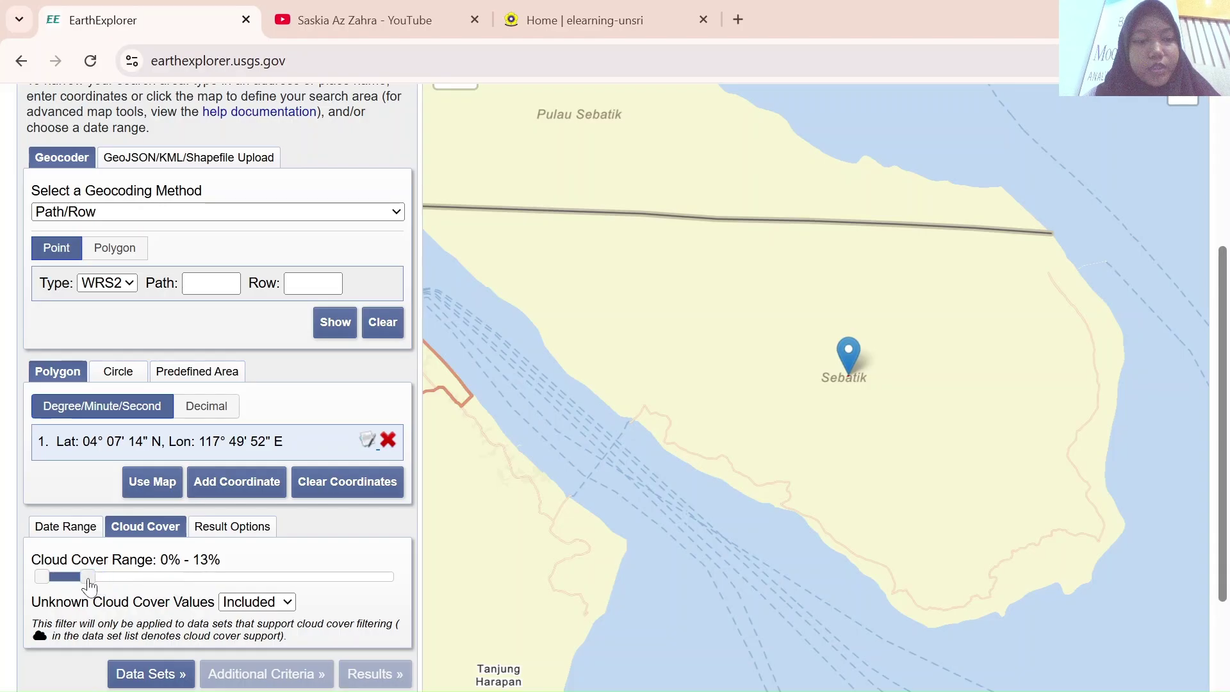
Select the Landsat 8-9 OLI/TIRS C2 L1 data set under Landsat Collection 2 Level-1 and show the search results
click(151, 674)
scroll(156, 585, down, 3)
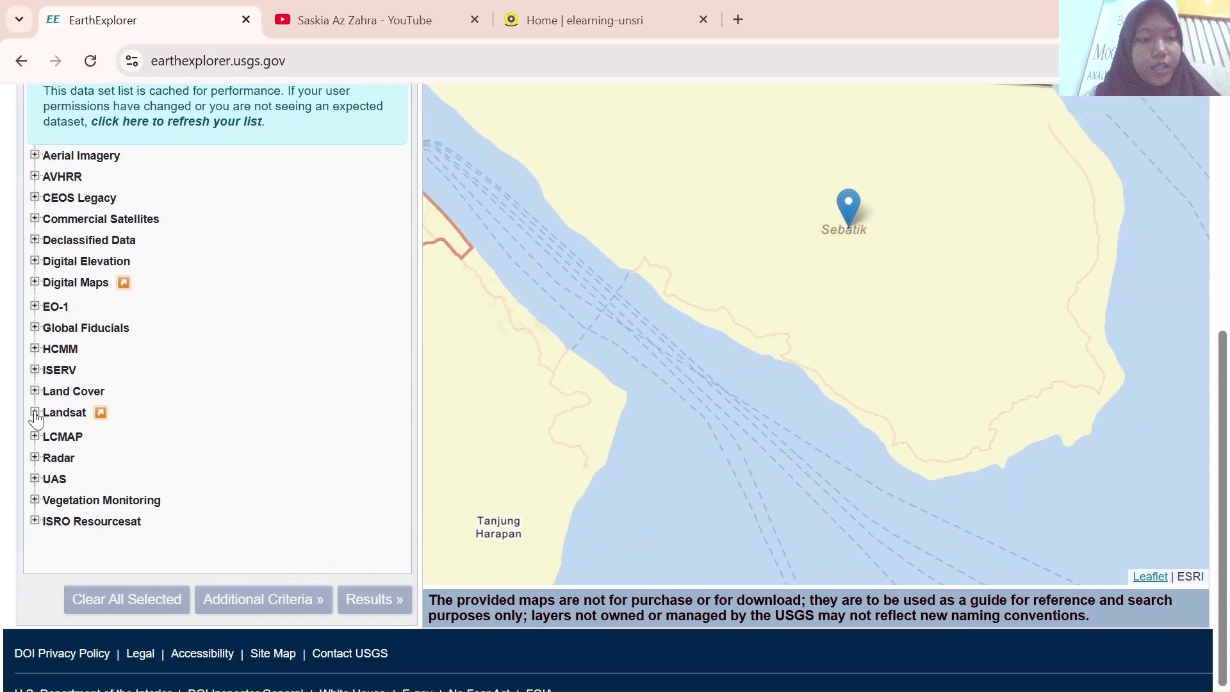
click(34, 414)
scroll(136, 448, down, 2)
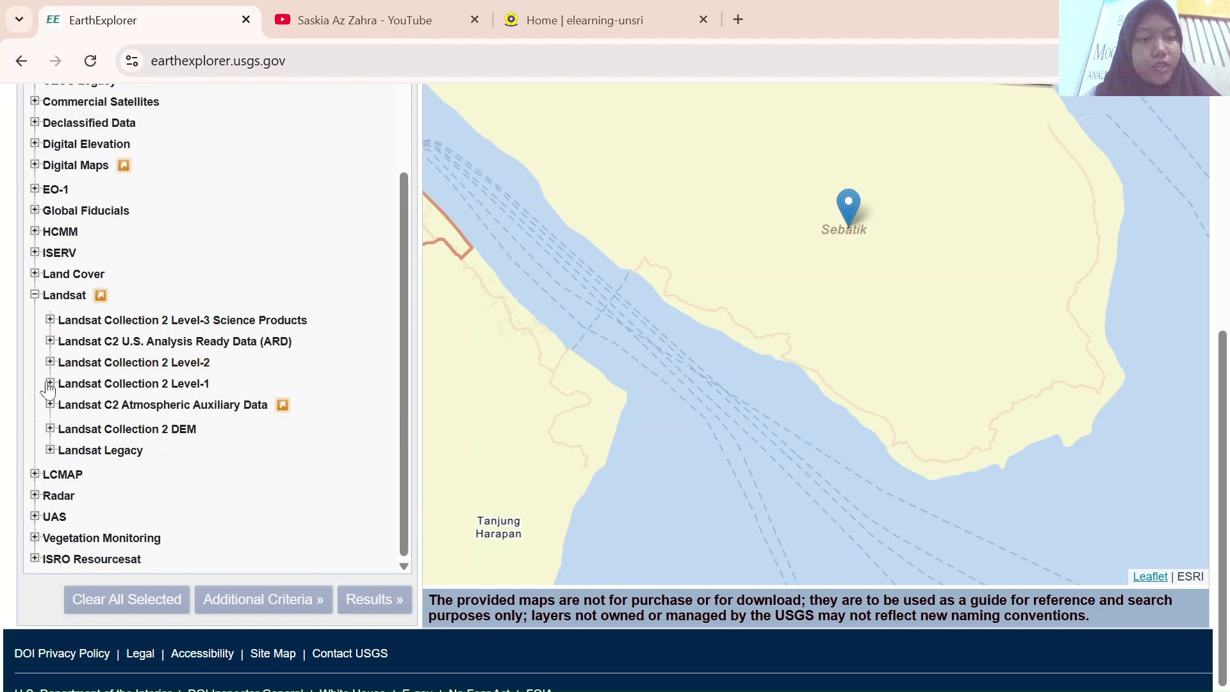
click(49, 384)
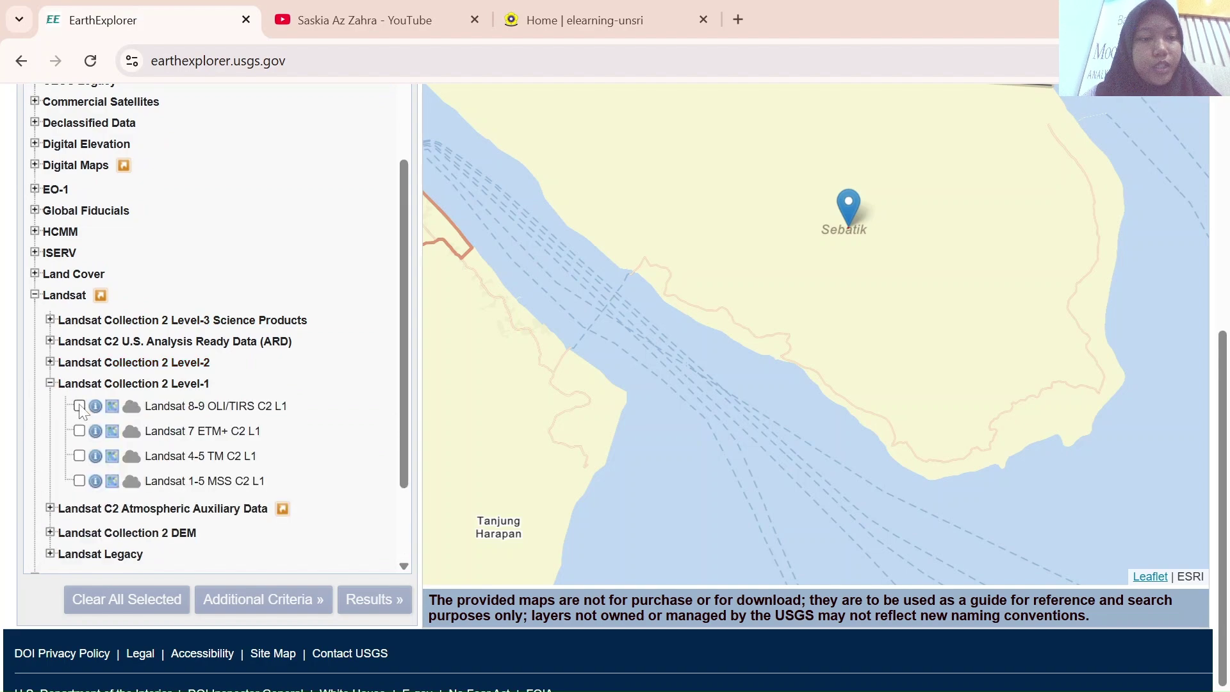
click(79, 406)
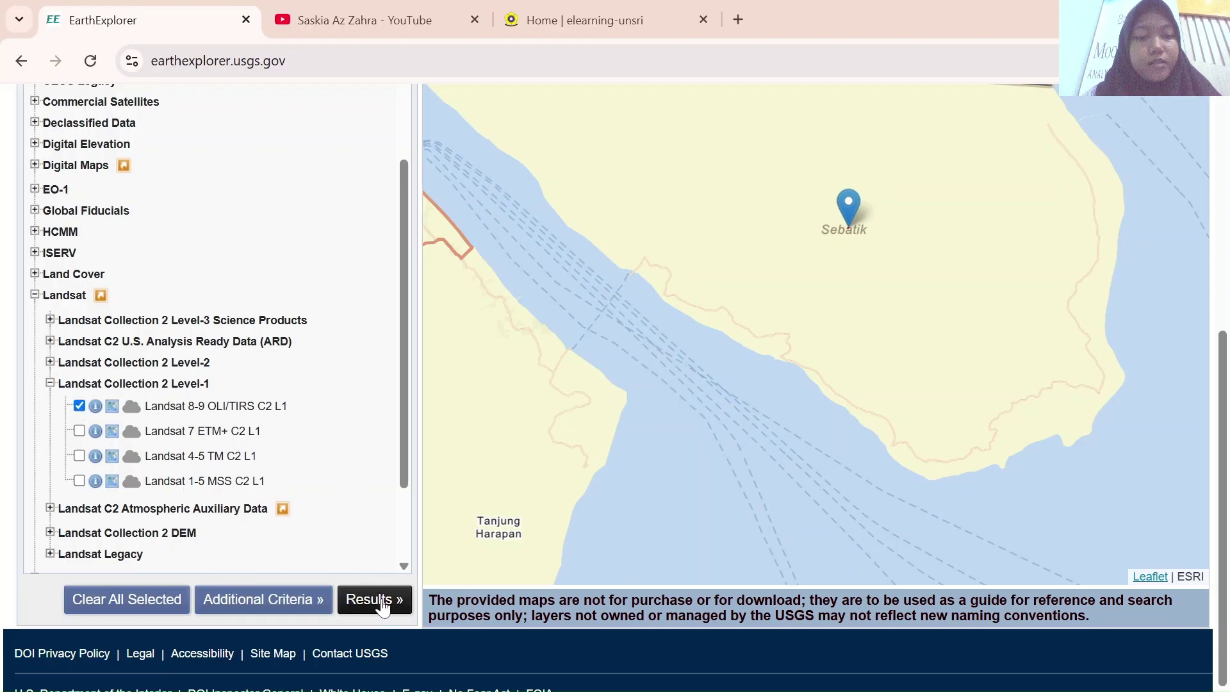
click(376, 599)
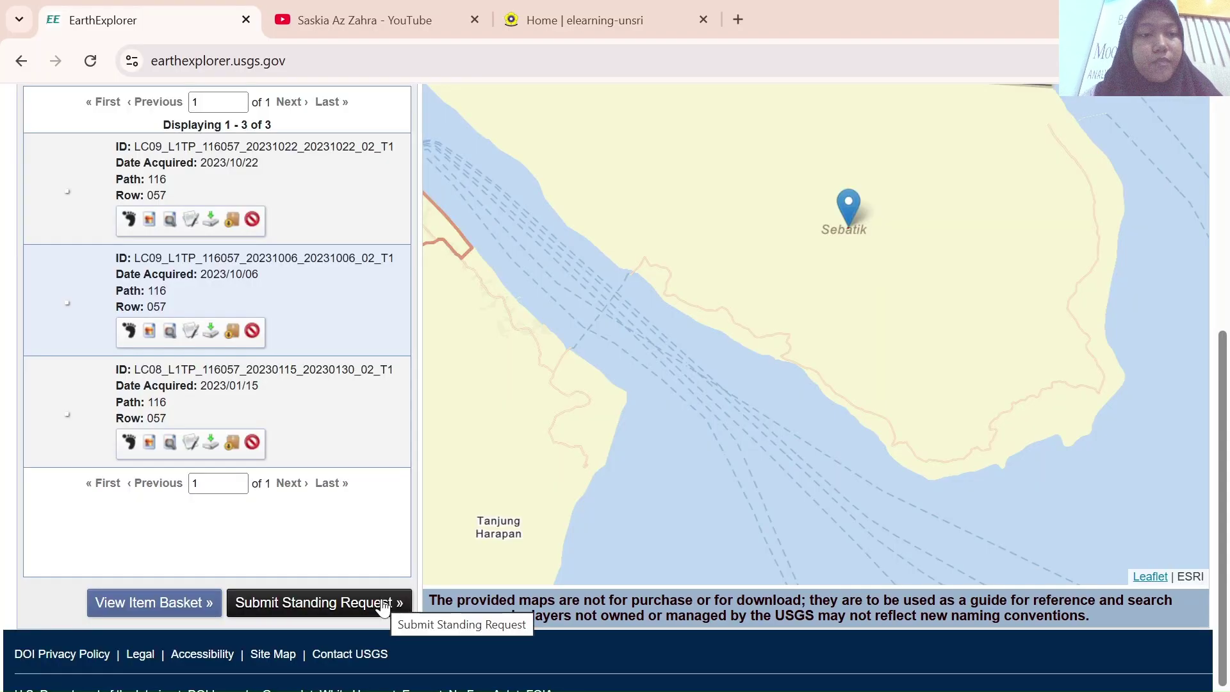
Download the complete Landsat Collection 2 Level-1 Product Bundle for the 2023/10/06 scene and check the recent downloads
scroll(294, 410, up, 3)
scroll(241, 249, down, 3)
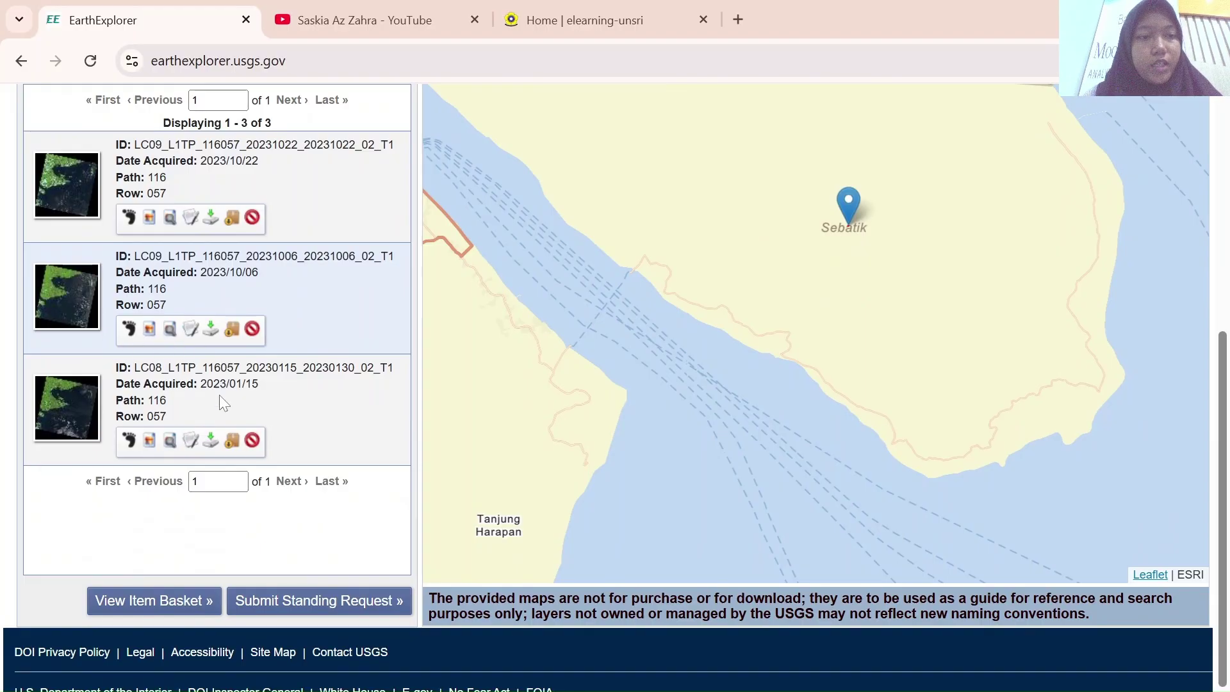
click(211, 330)
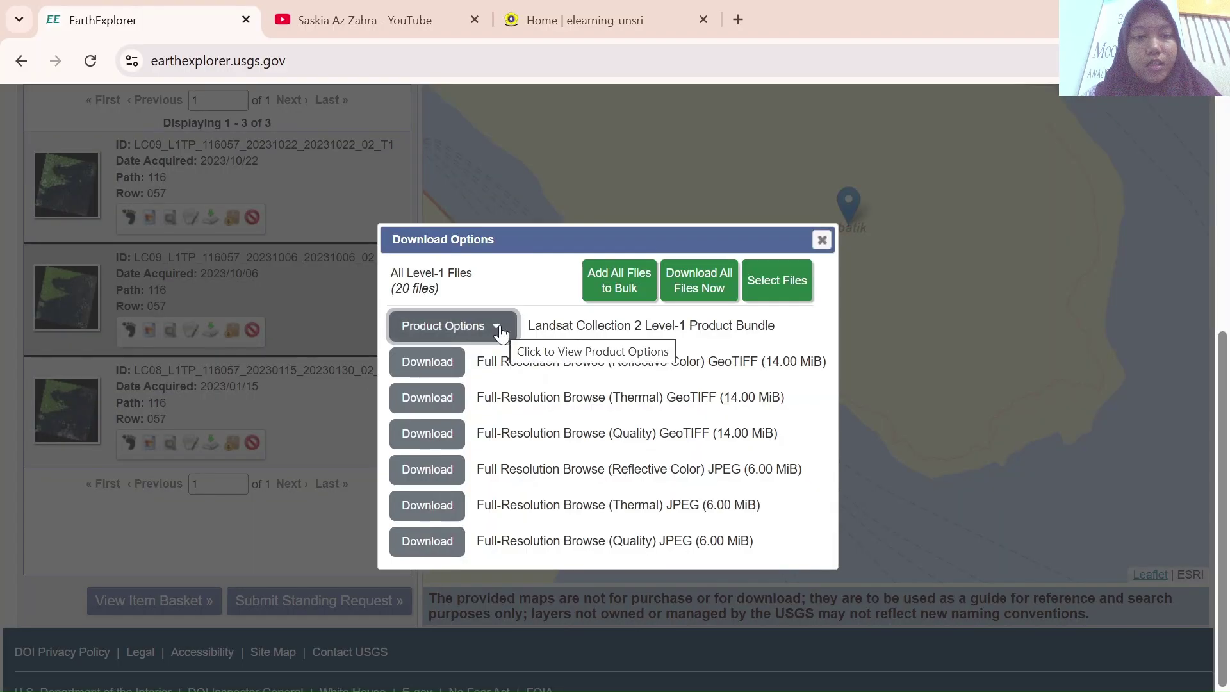
click(499, 329)
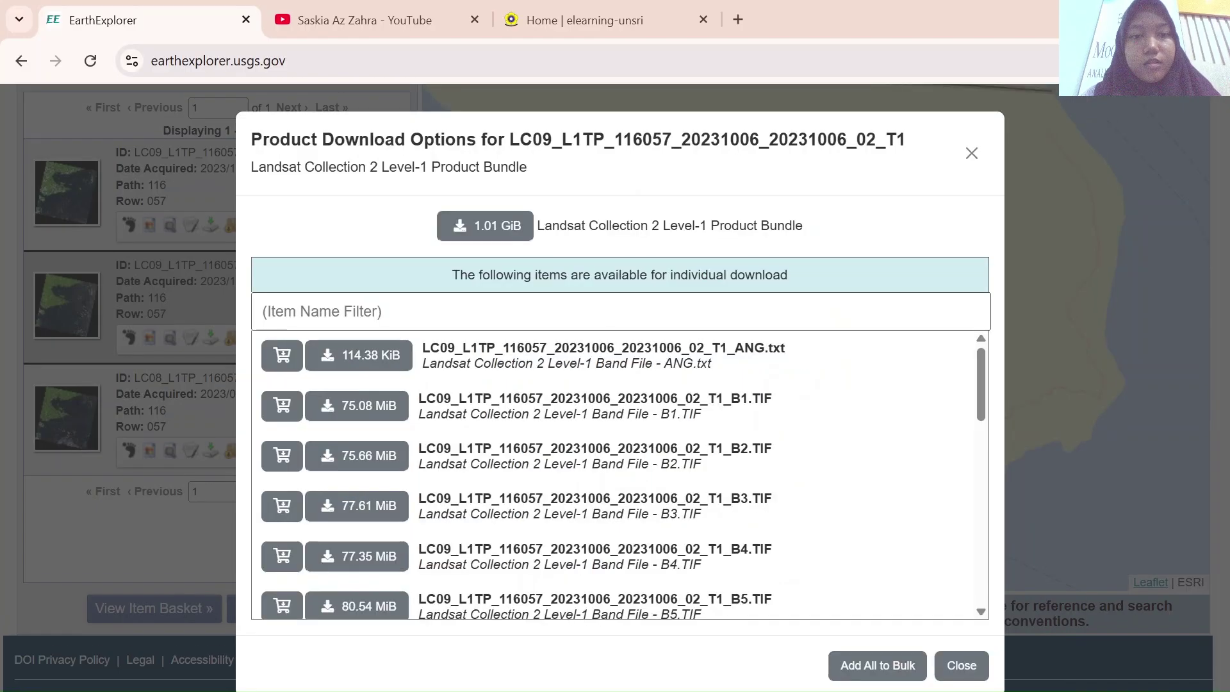
click(478, 230)
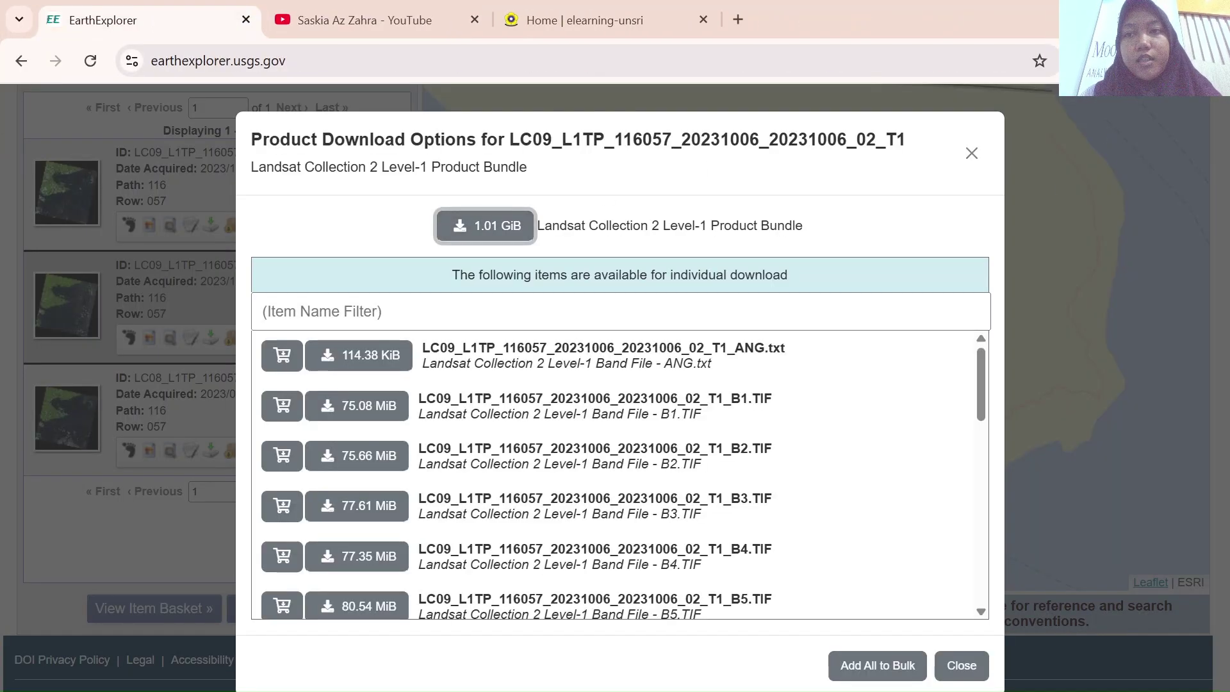
click(1143, 61)
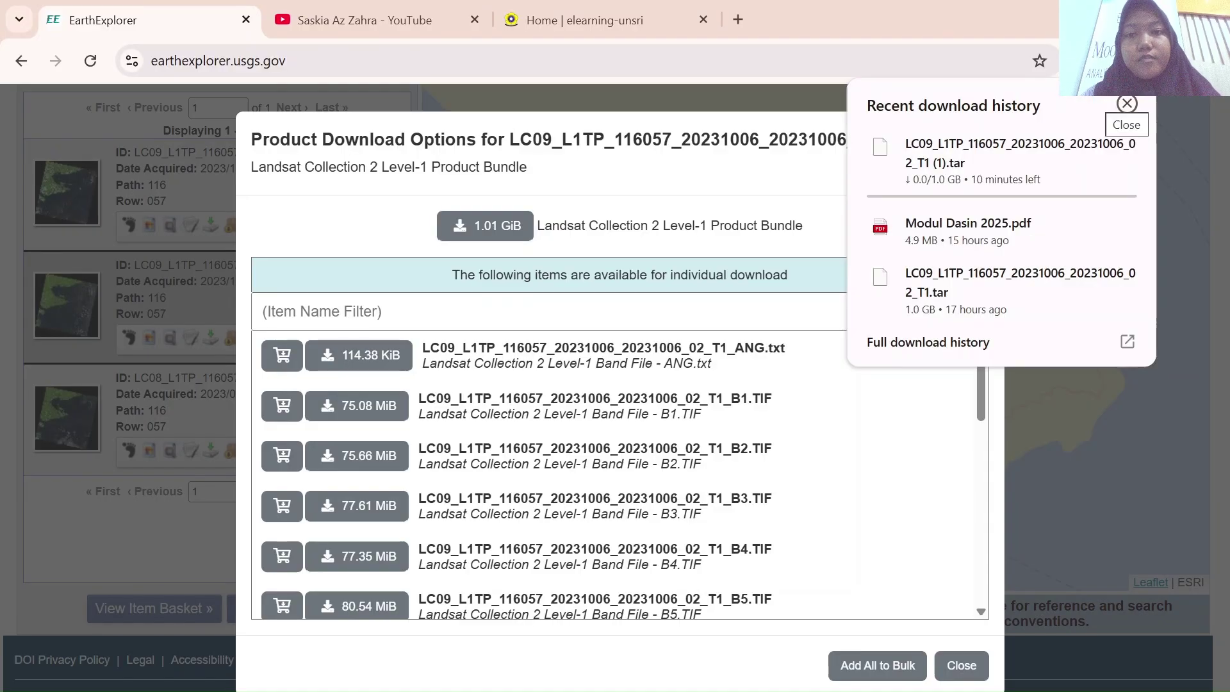
Switch to the Downloads folder in File Explorer and extract the LC09_L1TP_116057_20231006 archive directly there with WinRAR
key(alt+Tab)
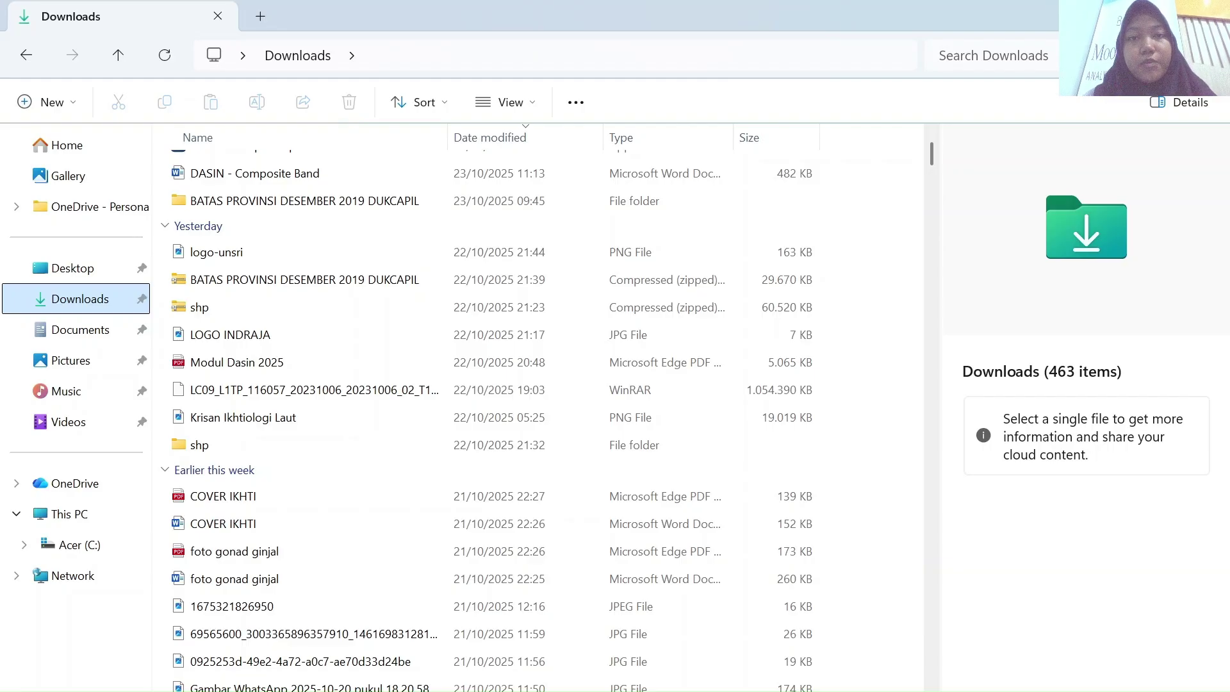
click(371, 405)
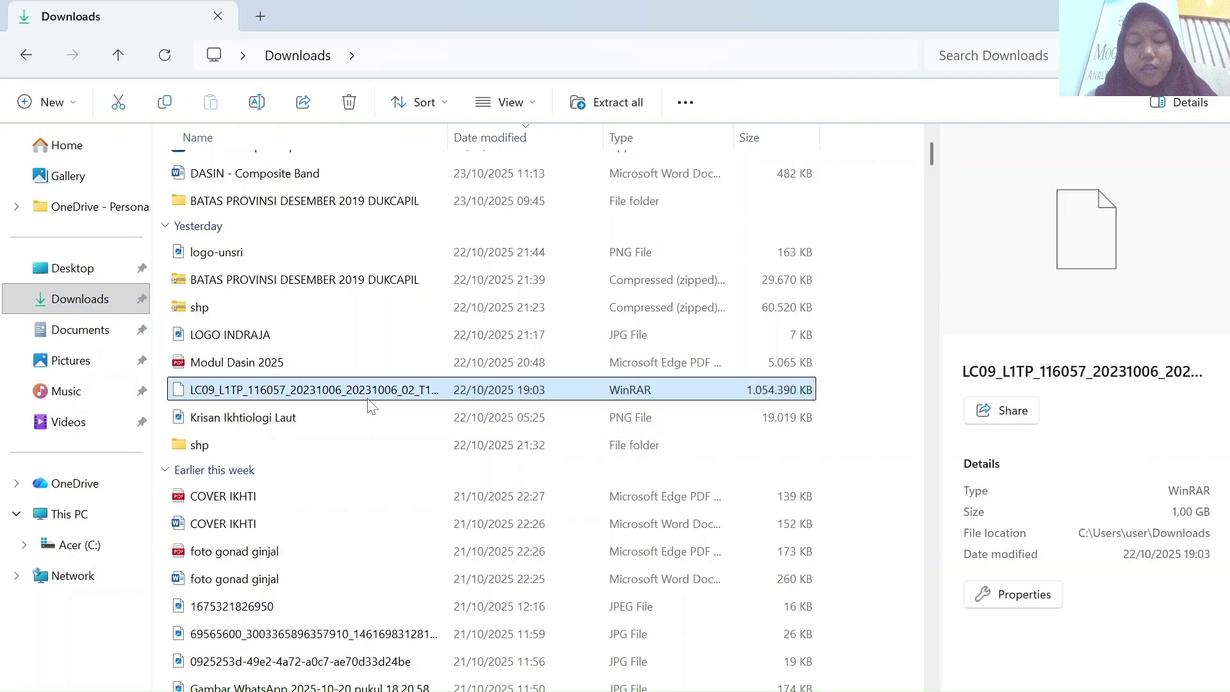
right_click(370, 406)
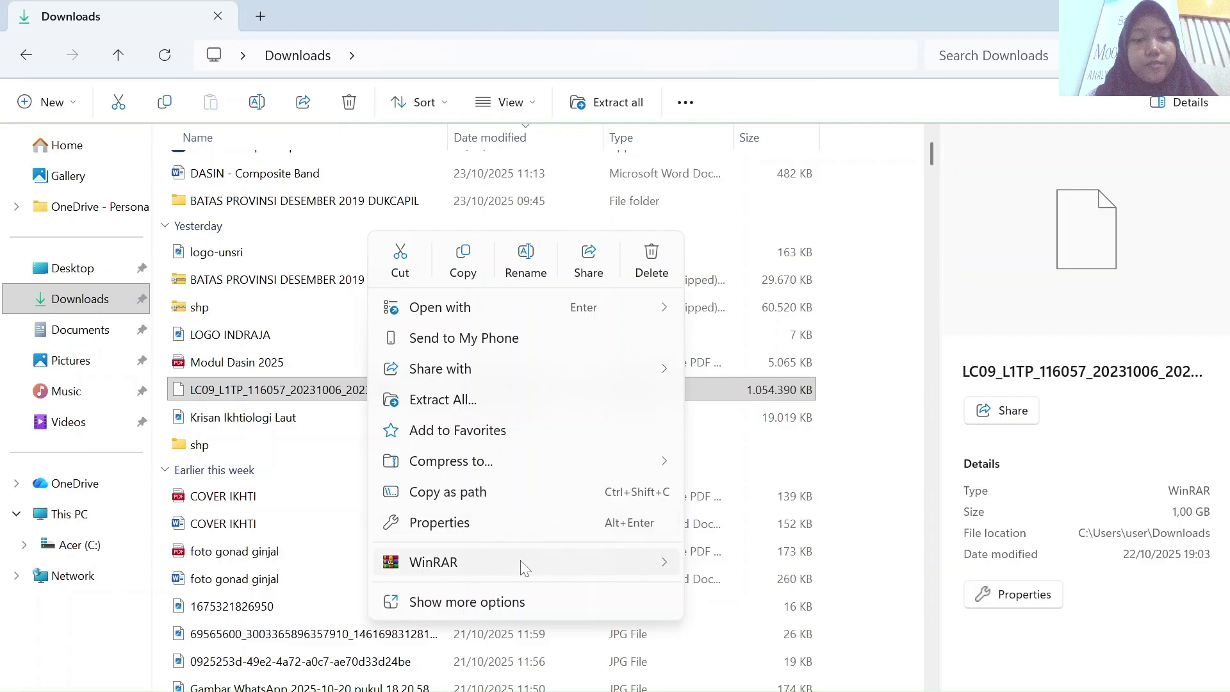
mouse_move(520, 561)
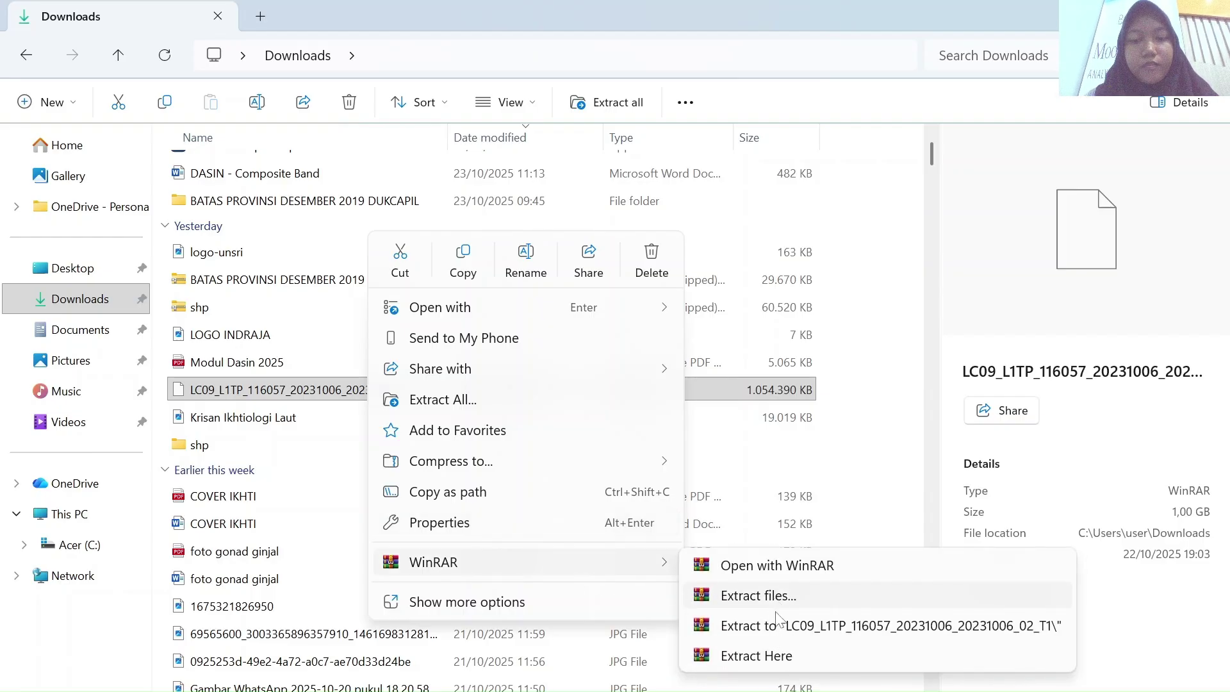
click(780, 656)
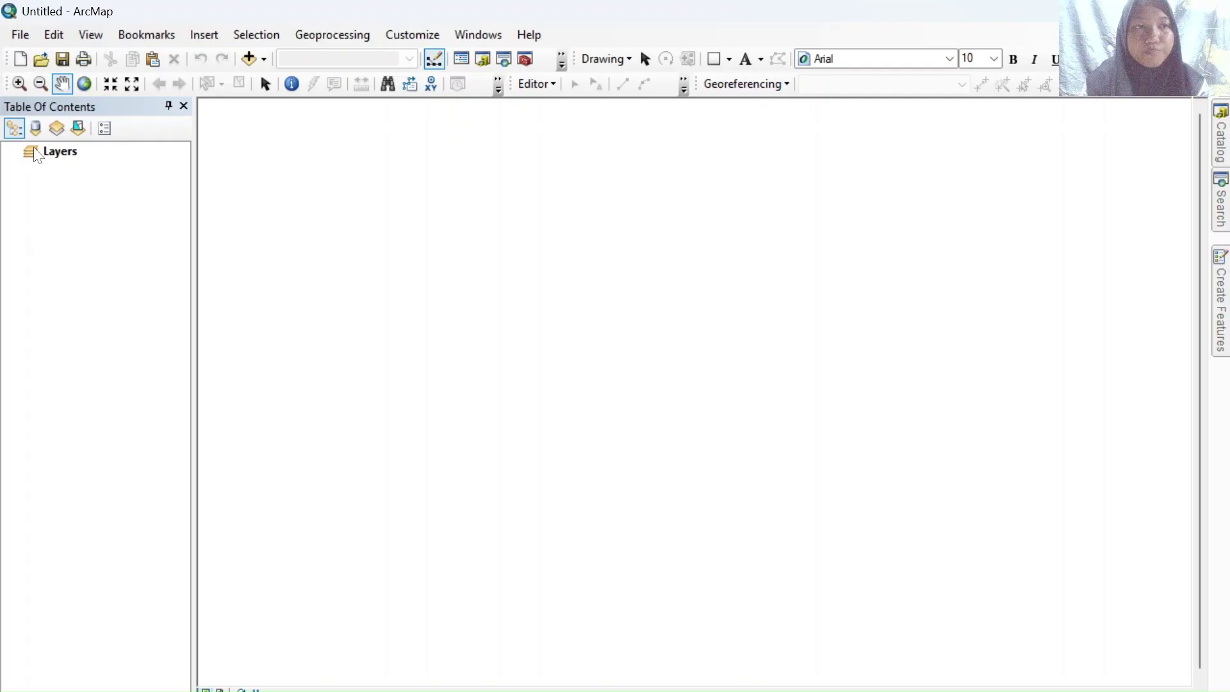
In ArcMap, add the Landsat band rasters B1.TIF through B8.TIF from the PULAU SEBATIK folder, leaving out B10 and B11
click(26, 36)
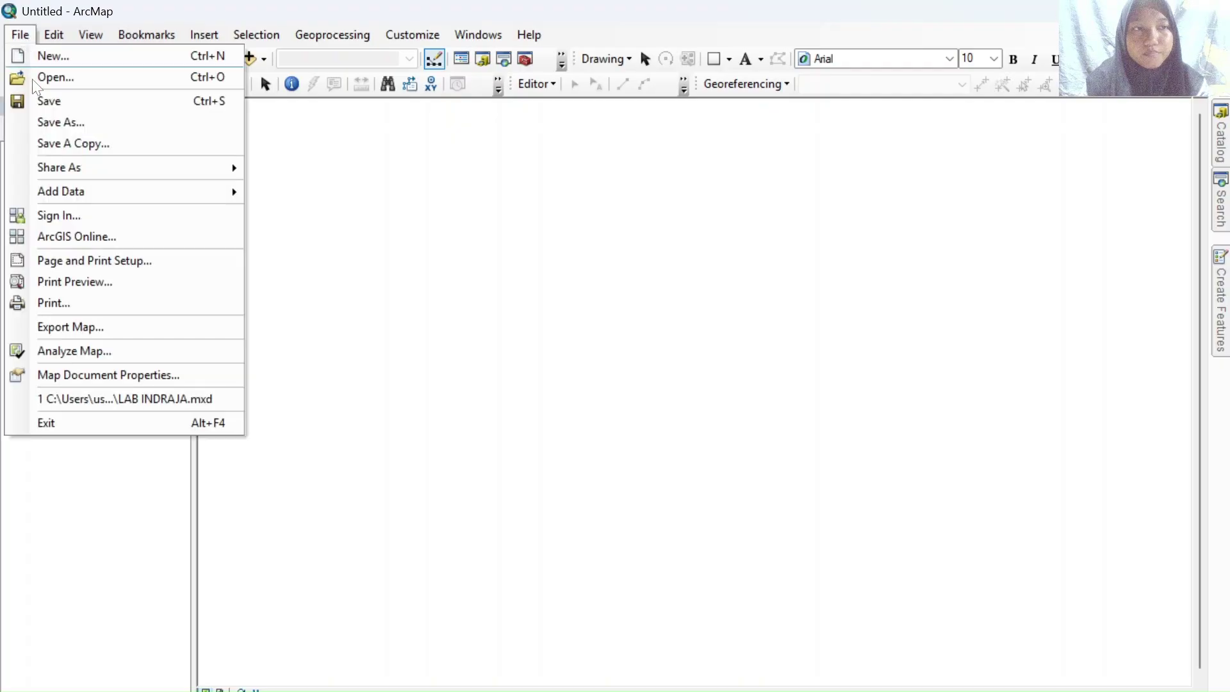
mouse_move(90, 192)
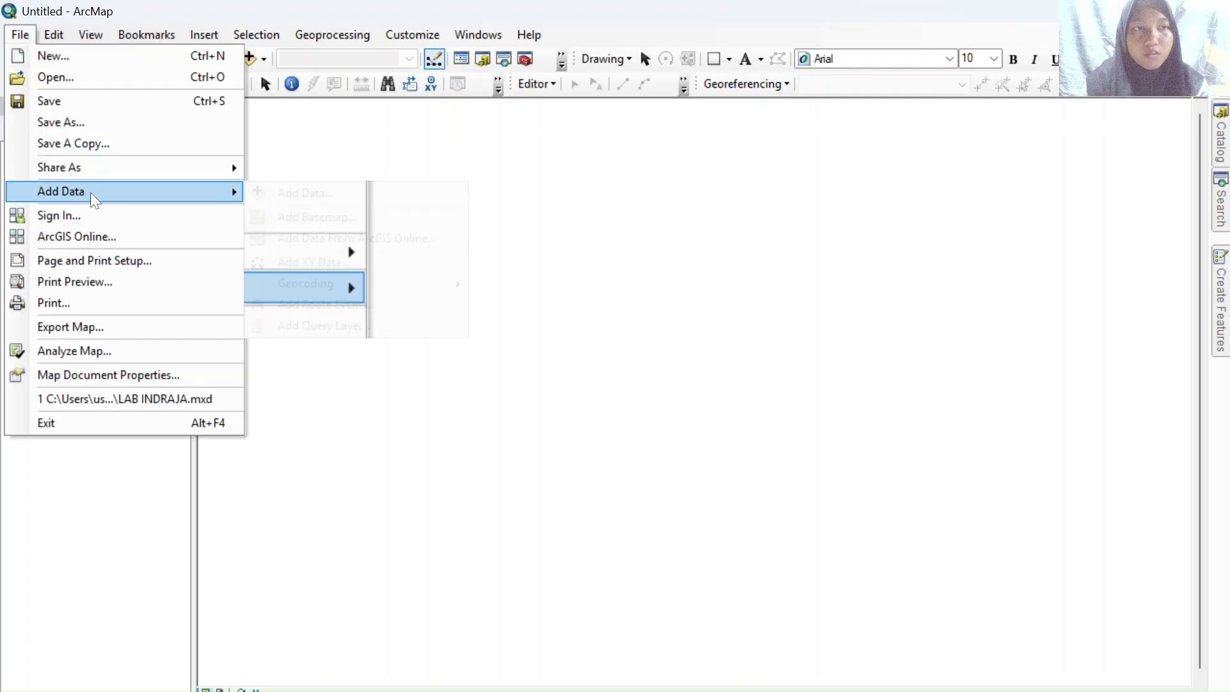
click(288, 192)
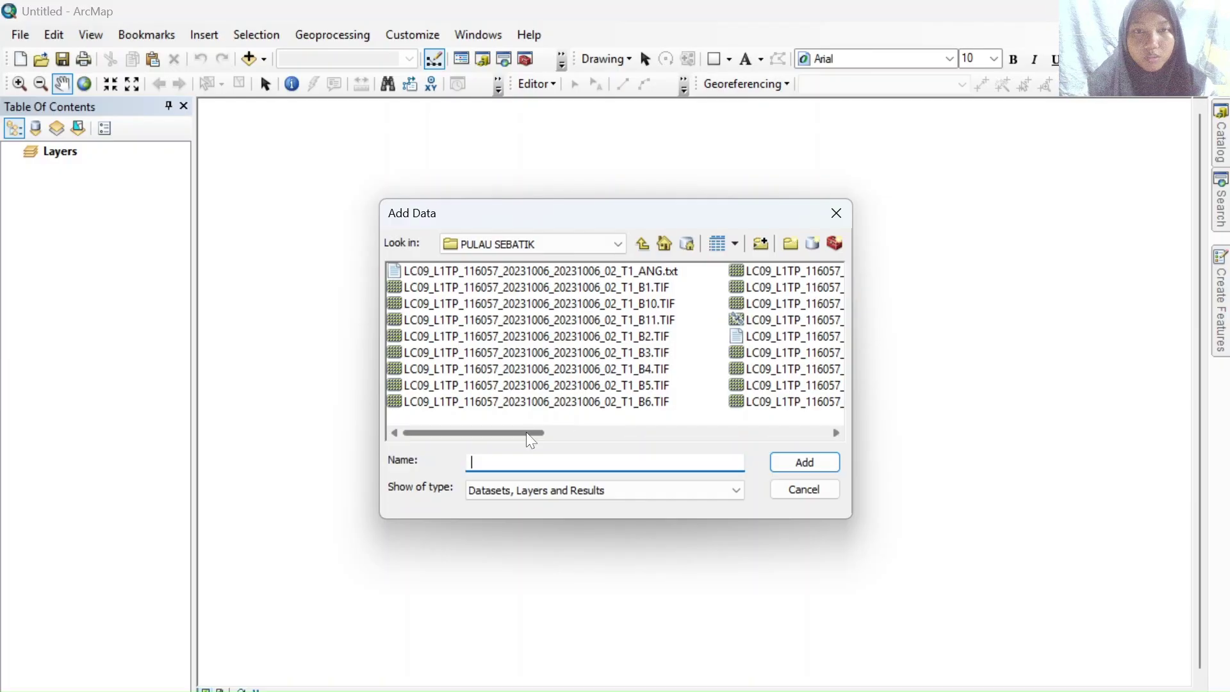
click(642, 287)
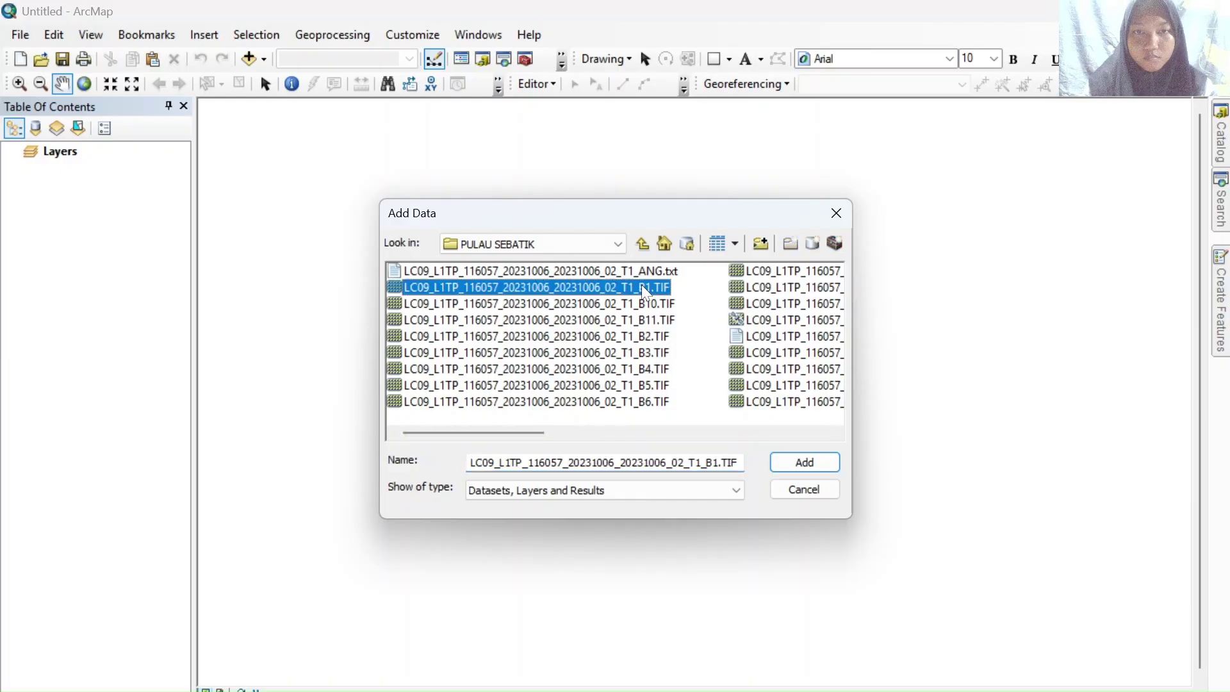
ctrl+click(632, 336)
ctrl+click(644, 352)
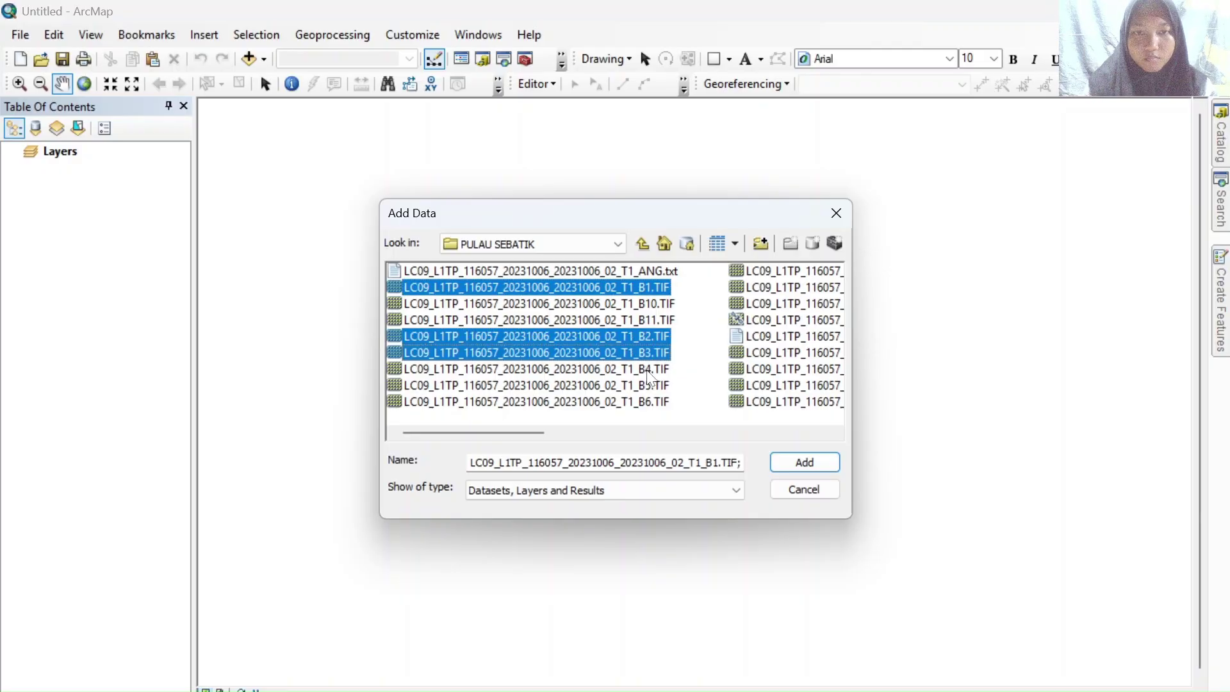
ctrl+click(647, 370)
ctrl+click(654, 386)
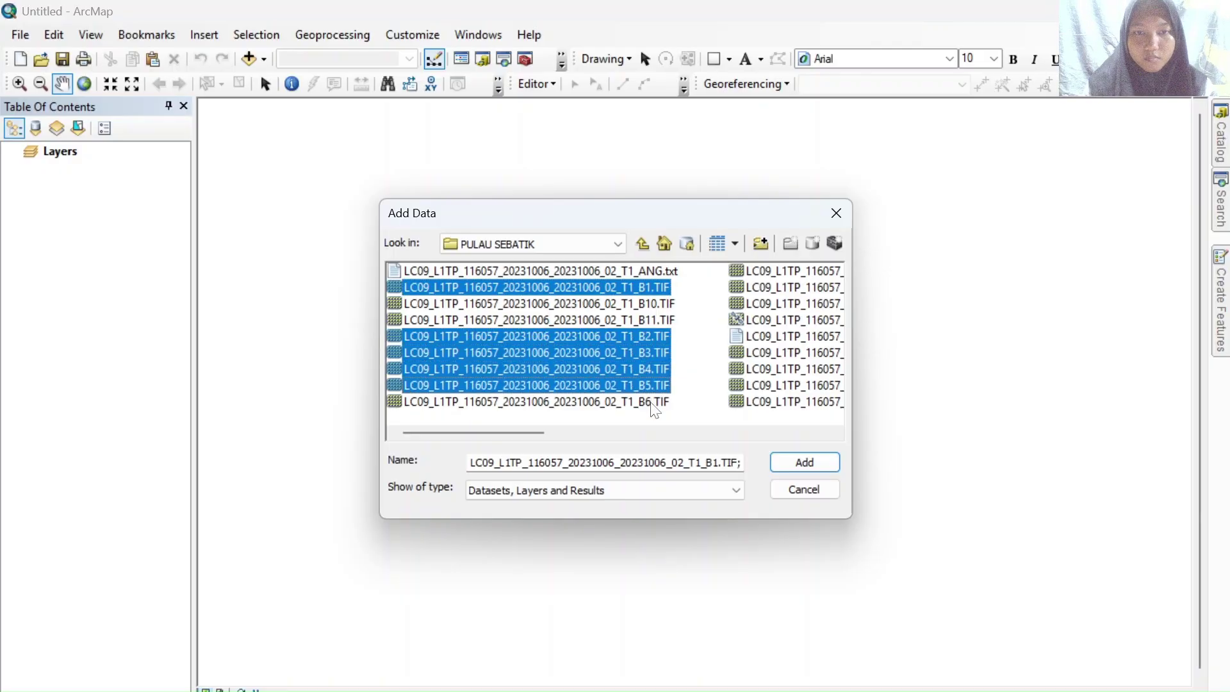
ctrl+click(651, 406)
drag(527, 433, 602, 435)
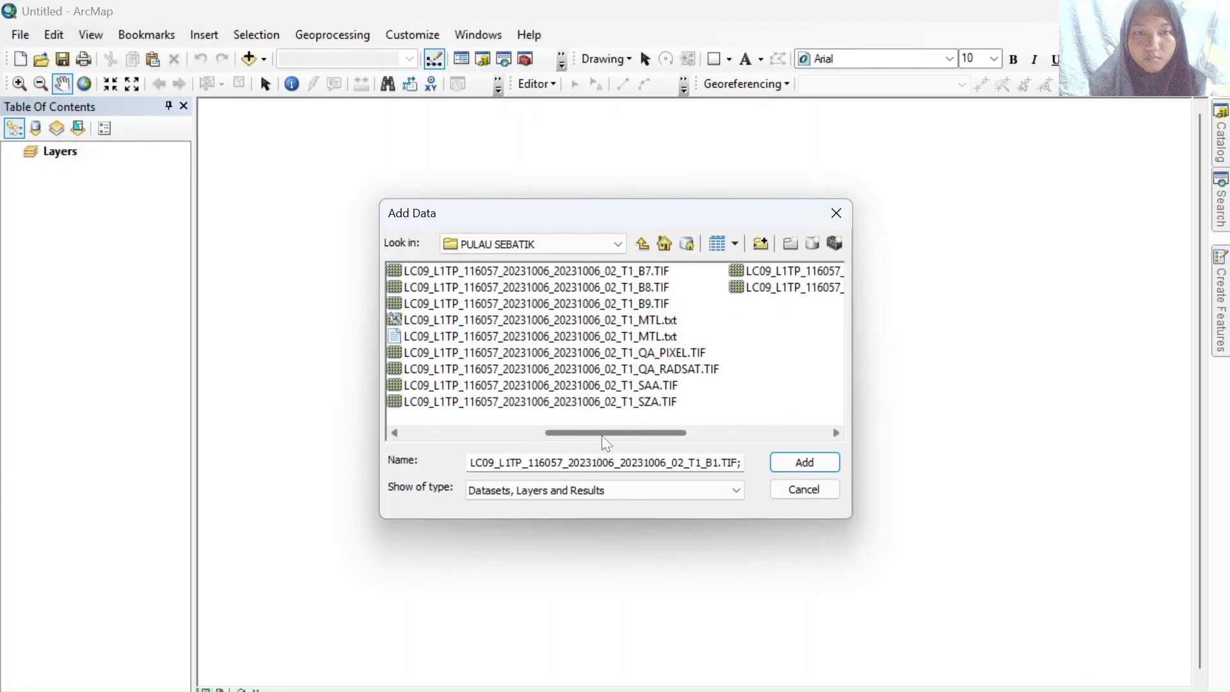
ctrl+click(637, 269)
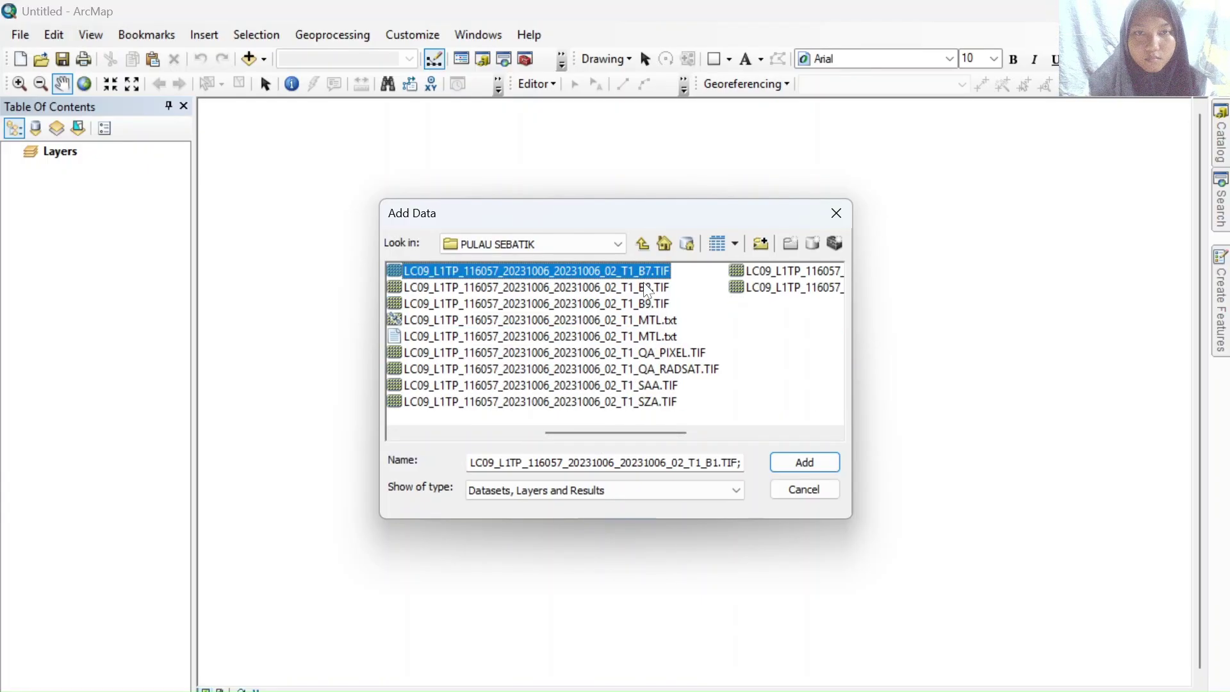
ctrl+click(645, 286)
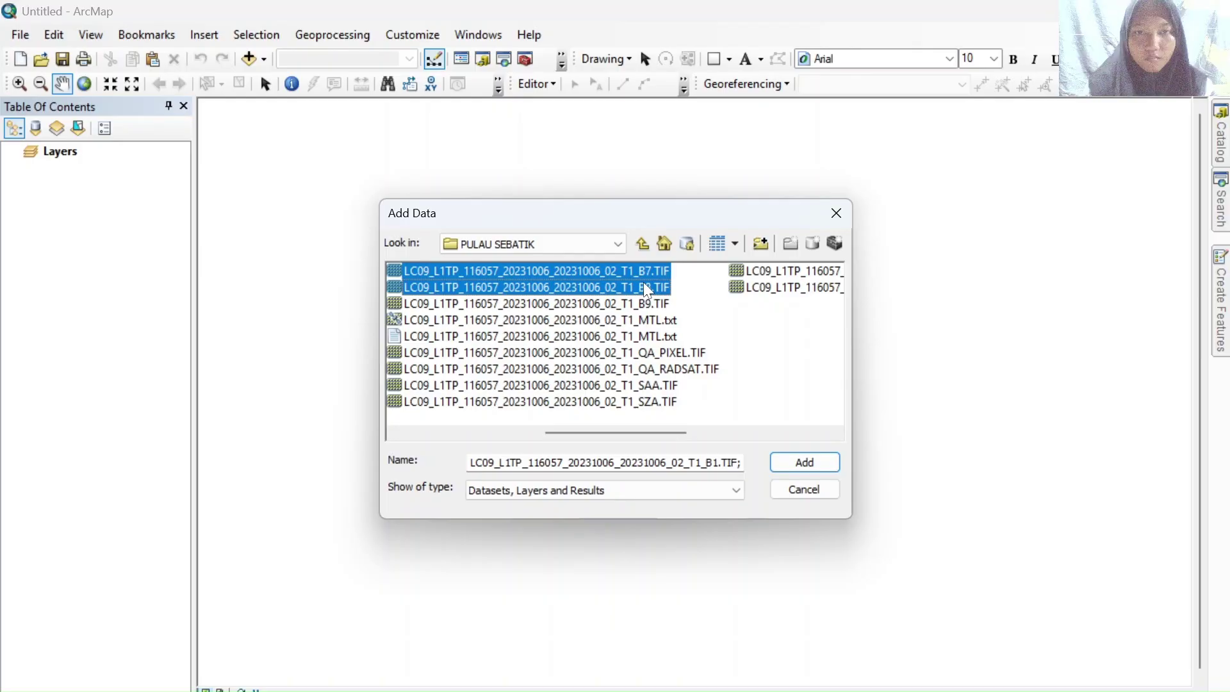
click(805, 463)
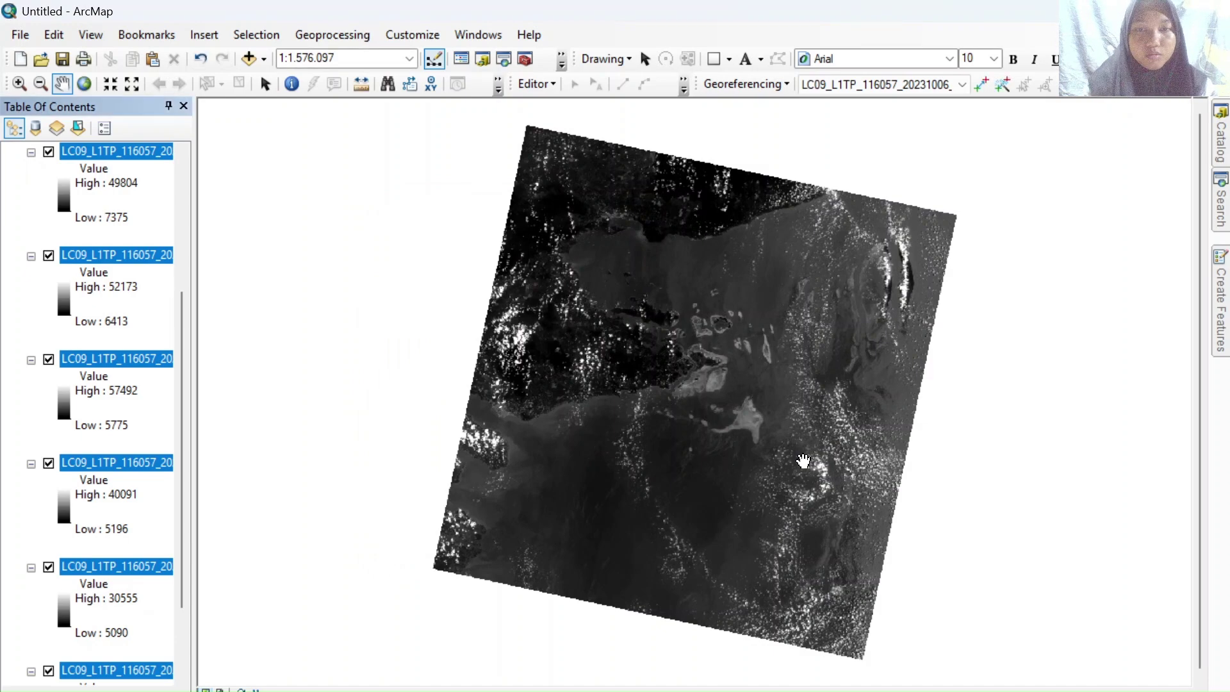
Rename the LC09_L1TP_116057_20231006_20231006_02_T1_B1.TIF layer as B1
scroll(109, 332, up, 5)
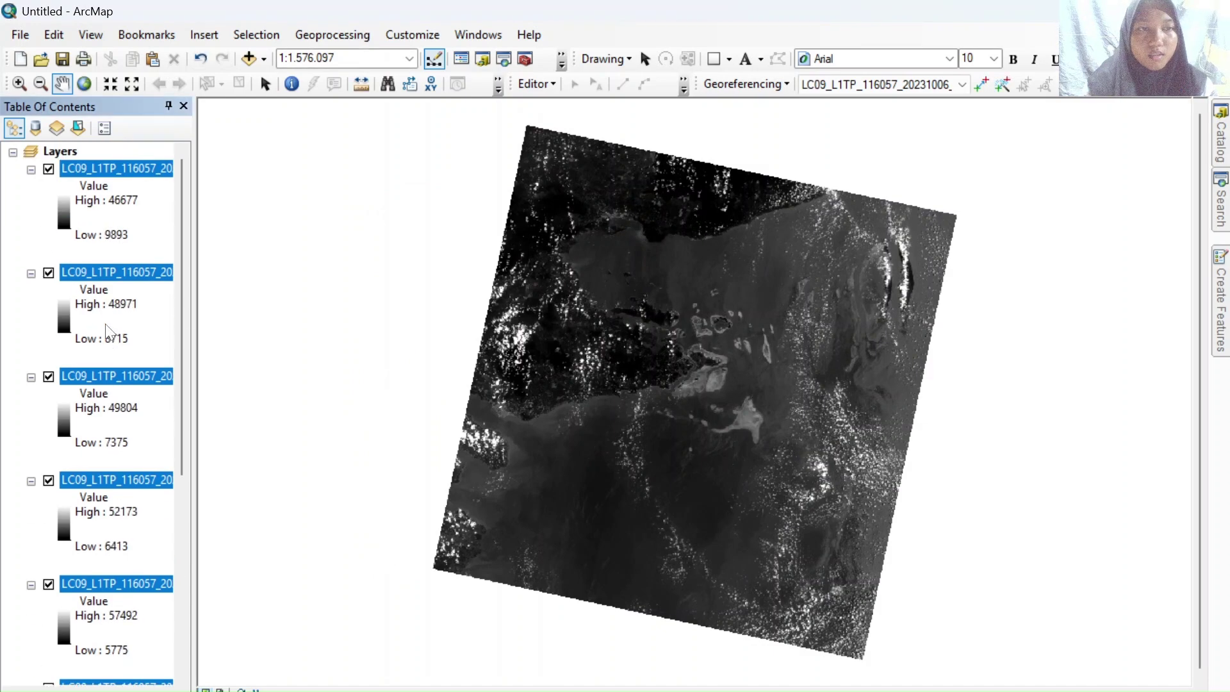
click(142, 169)
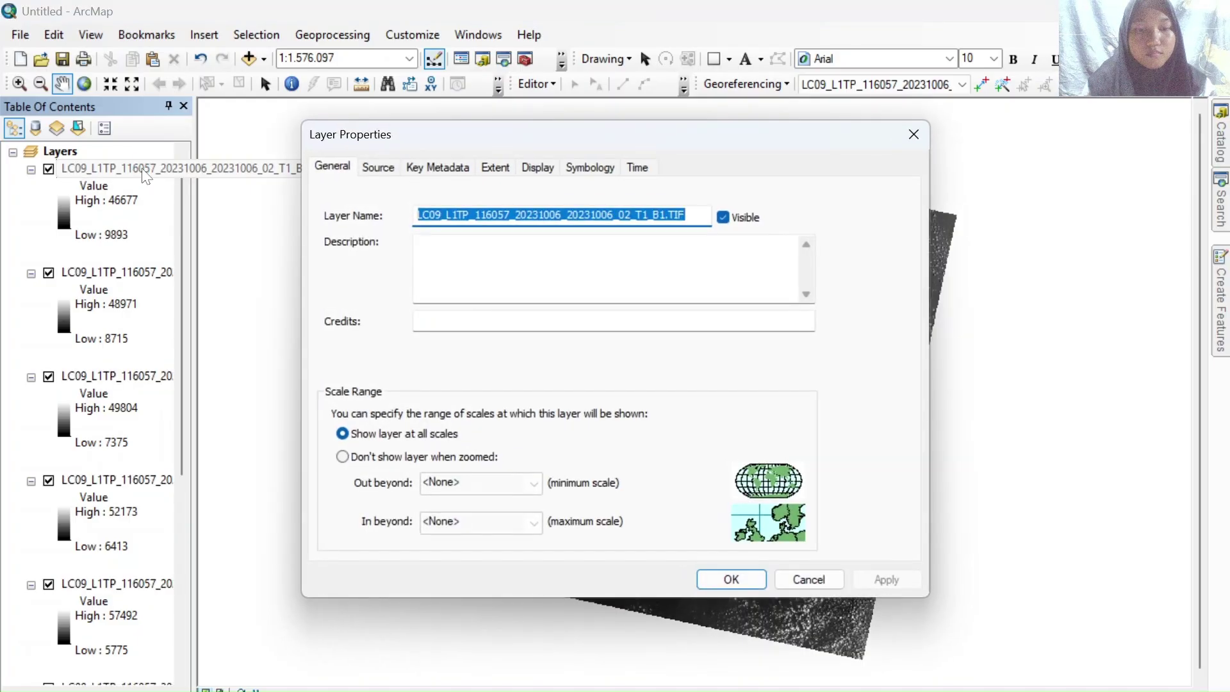
text(B1)
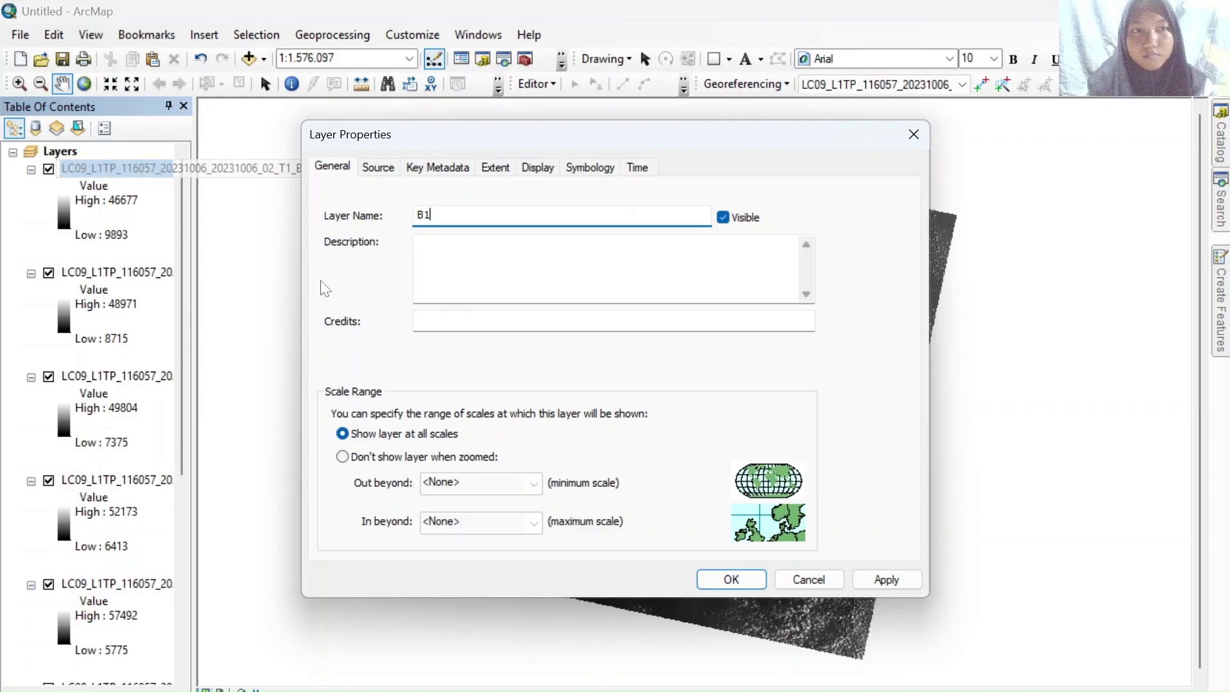
click(726, 579)
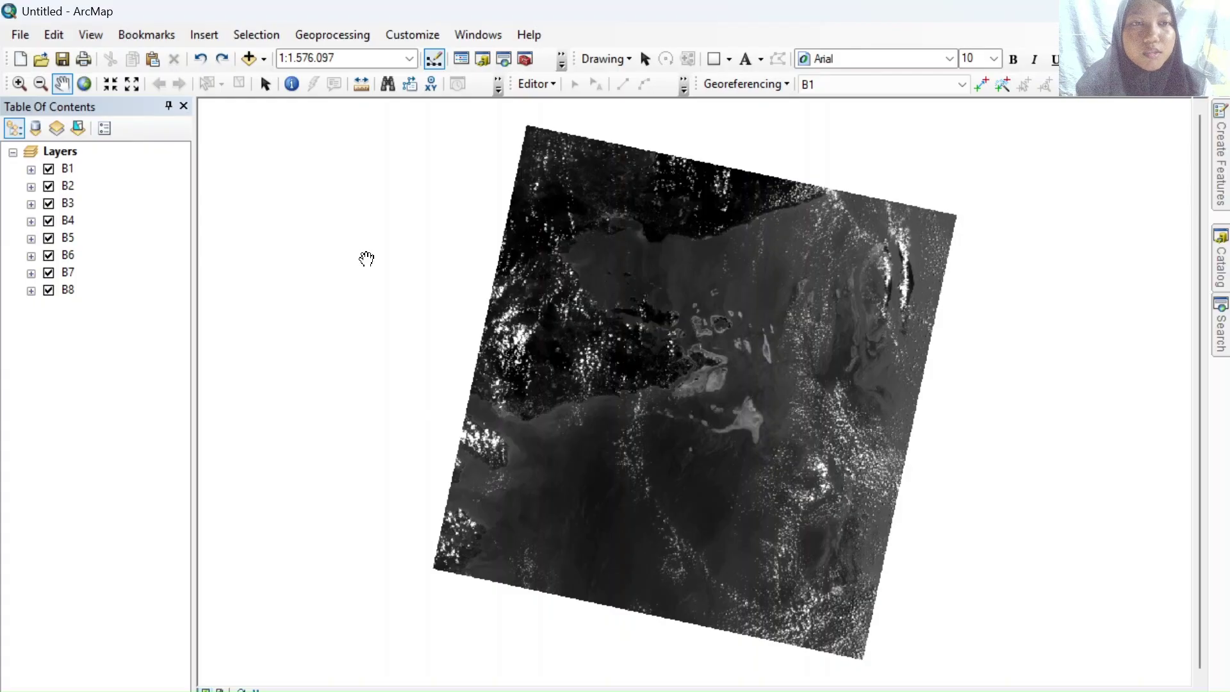
Search for "composite bands" and open the Composite Bands (Data Management) tool
click(485, 34)
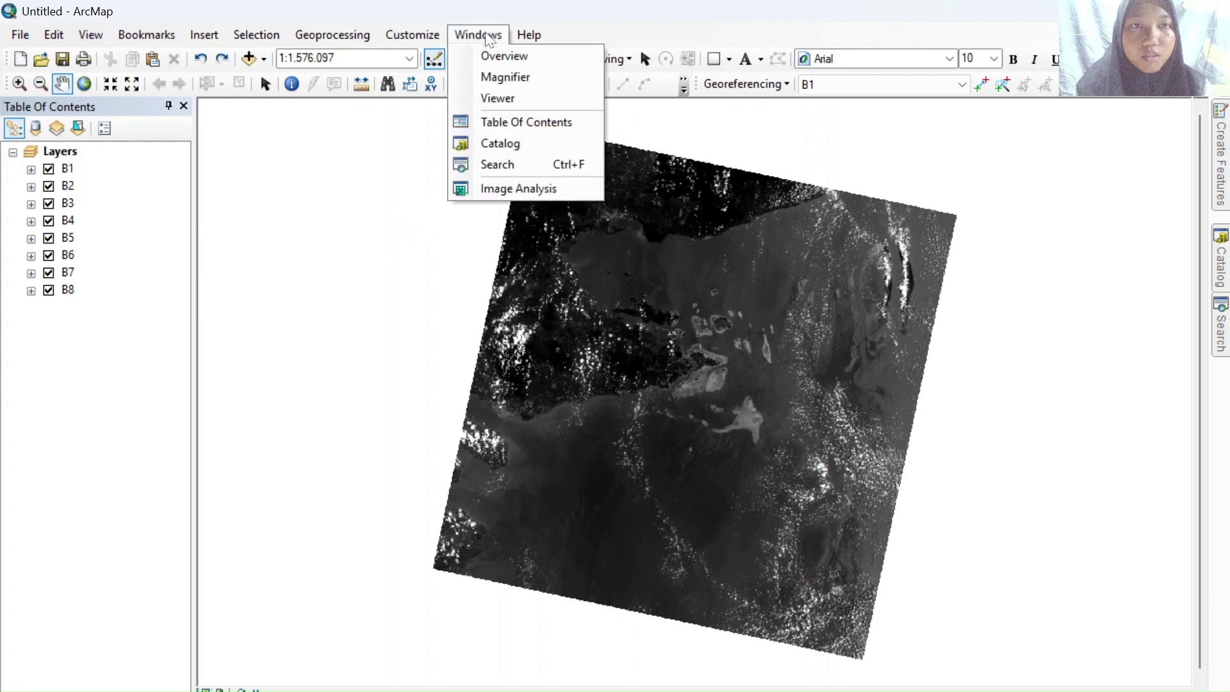
click(517, 164)
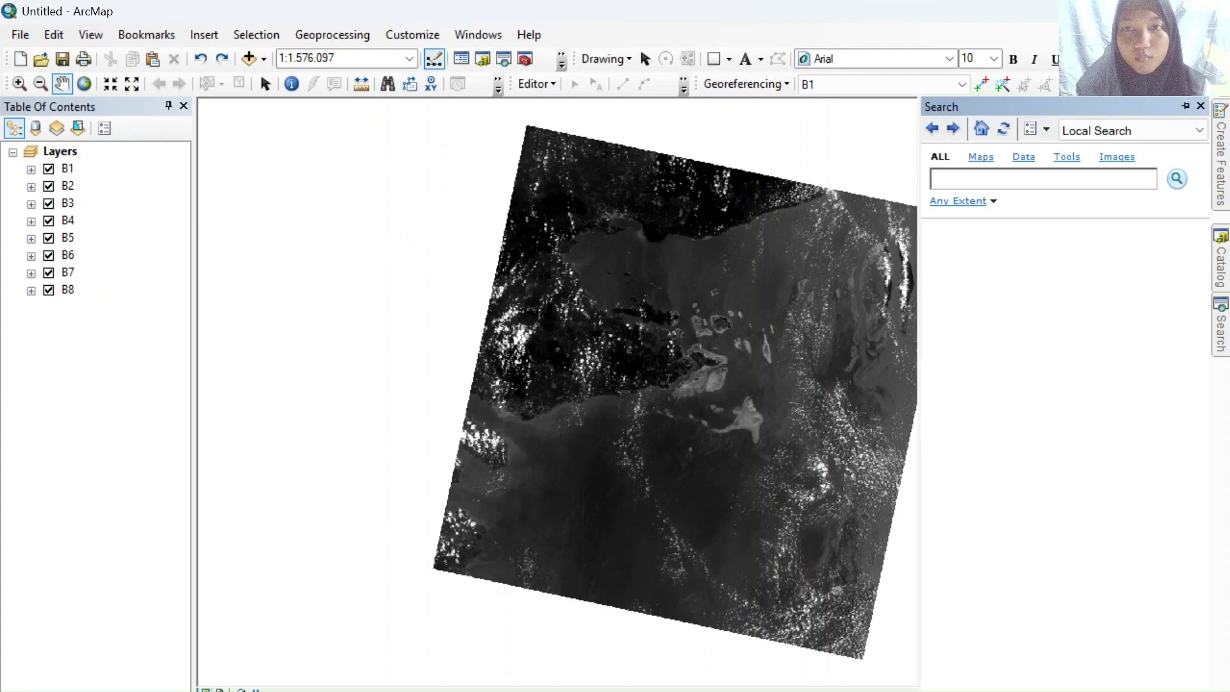
text(comp)
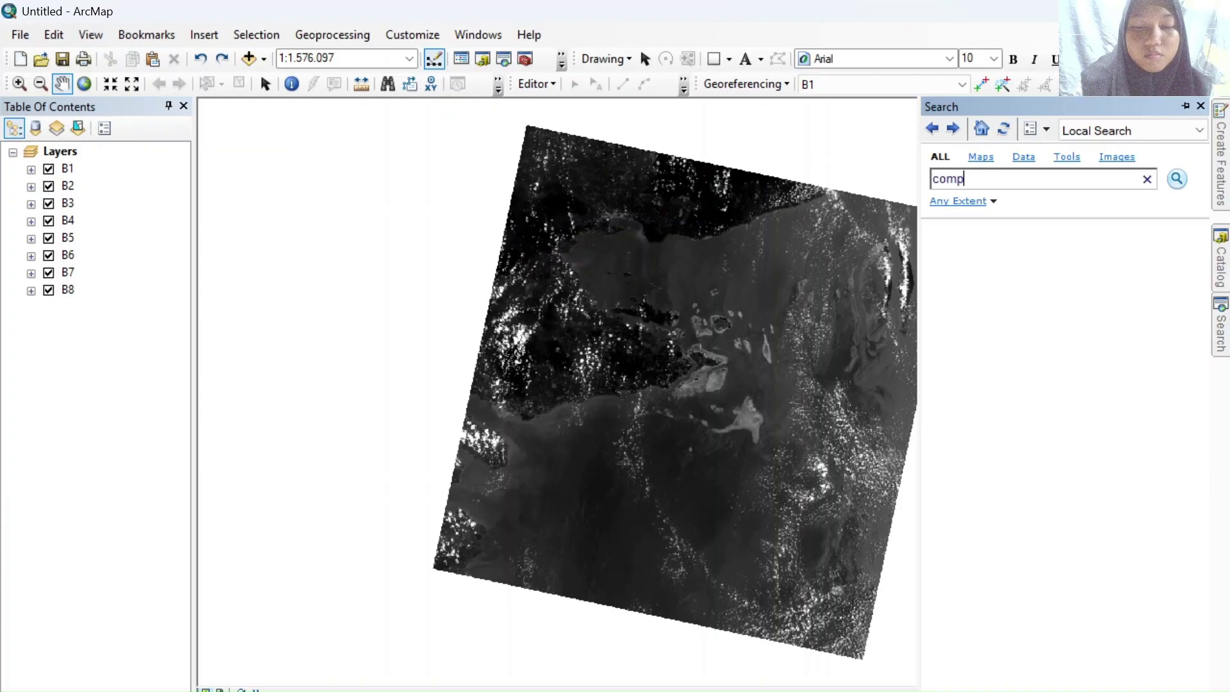
text(osite bands)
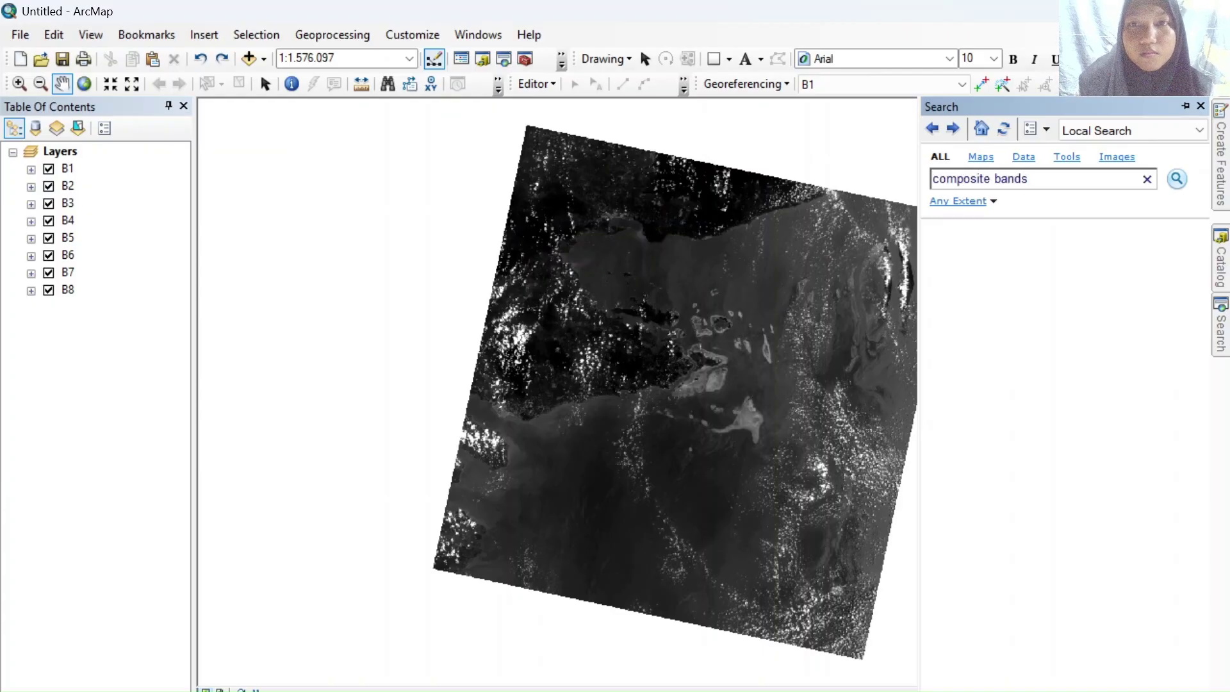
key(Return)
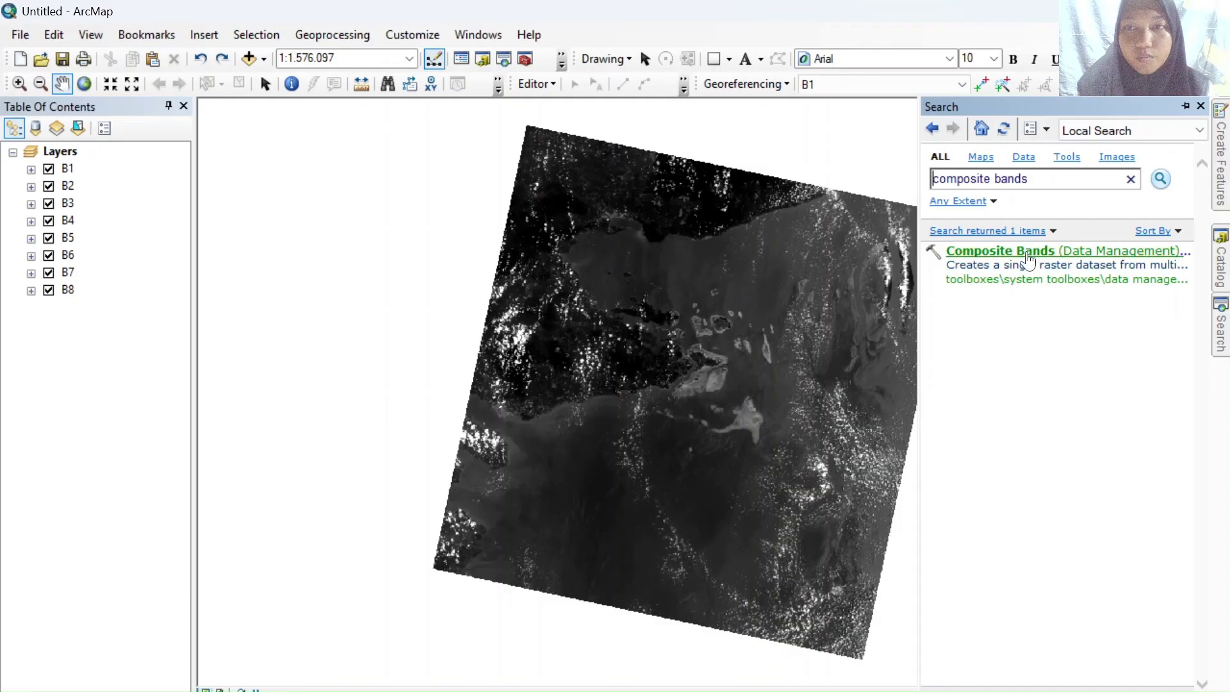
click(1027, 256)
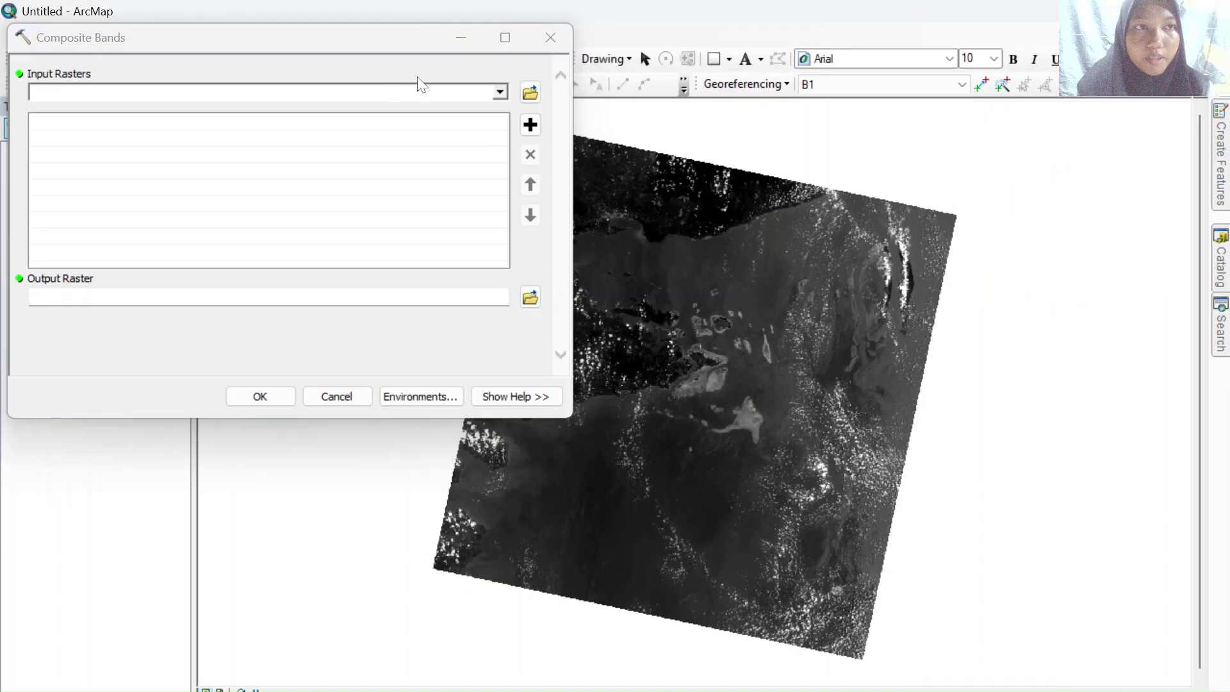
Add the layers B1 through B8 in ascending order as input rasters of the Composite Bands tool
click(499, 92)
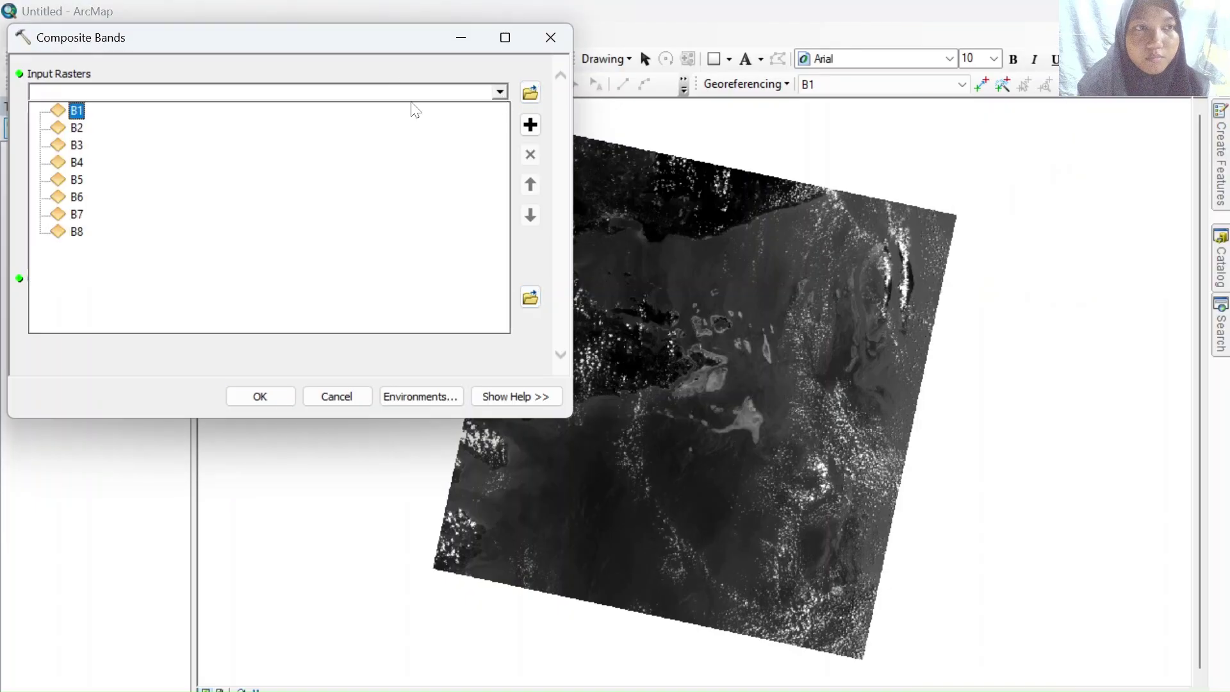
click(78, 111)
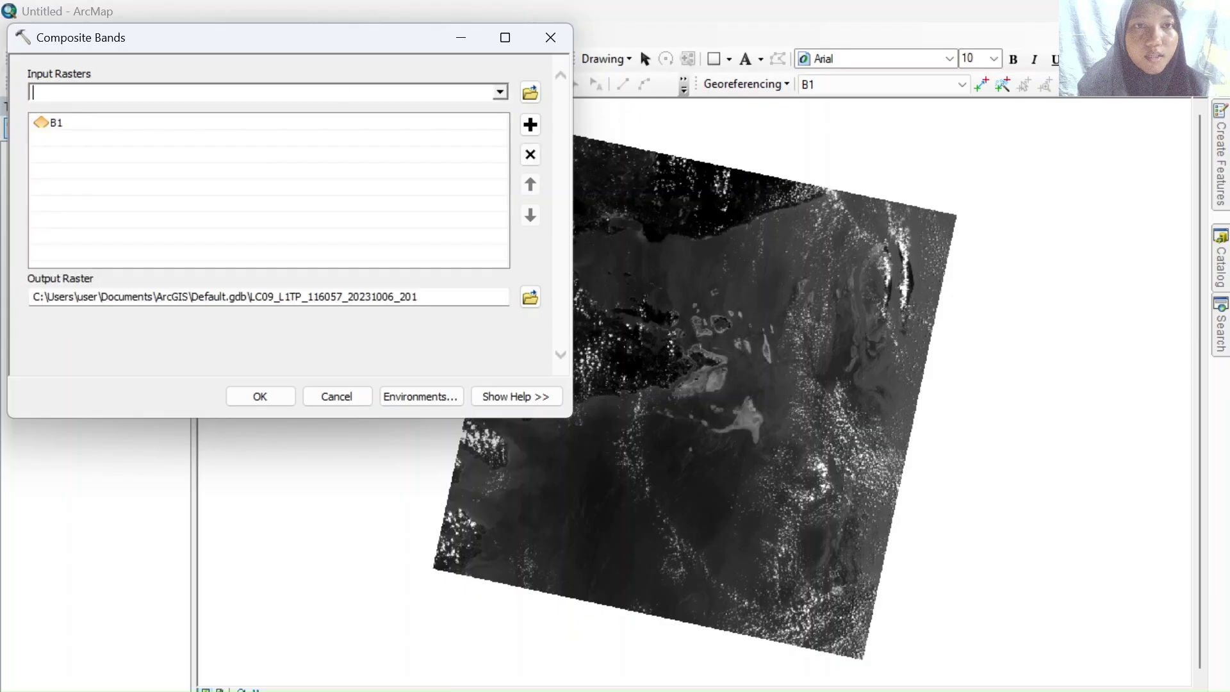
click(499, 93)
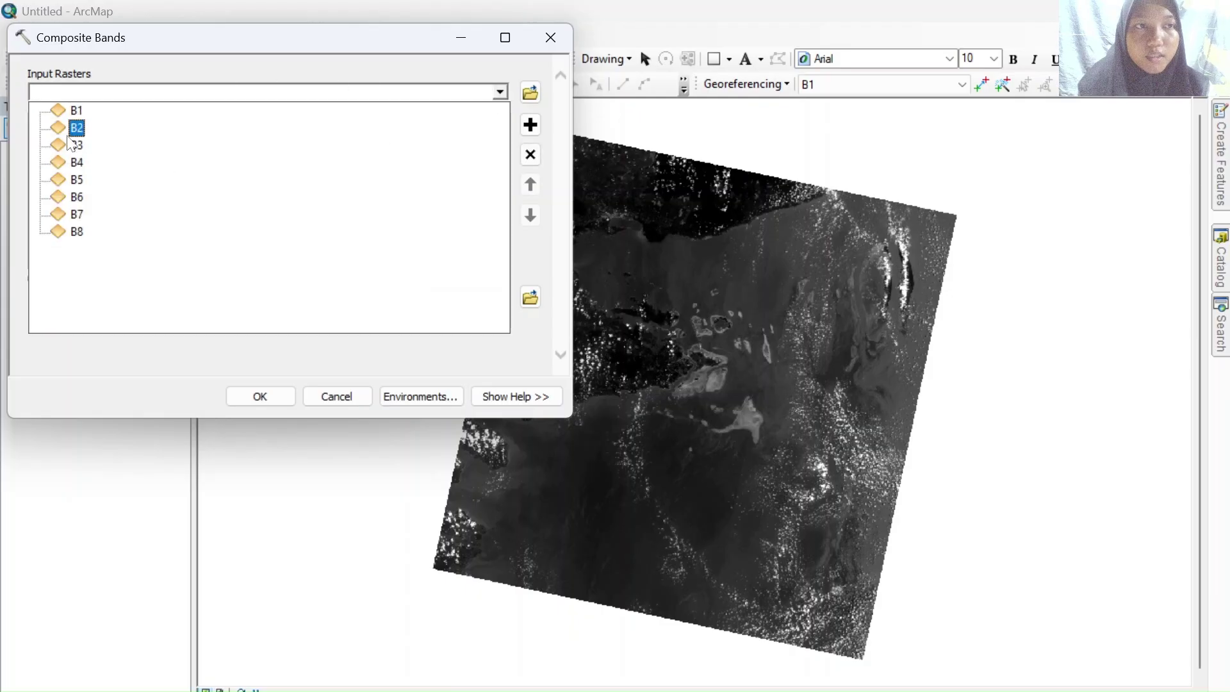
click(71, 131)
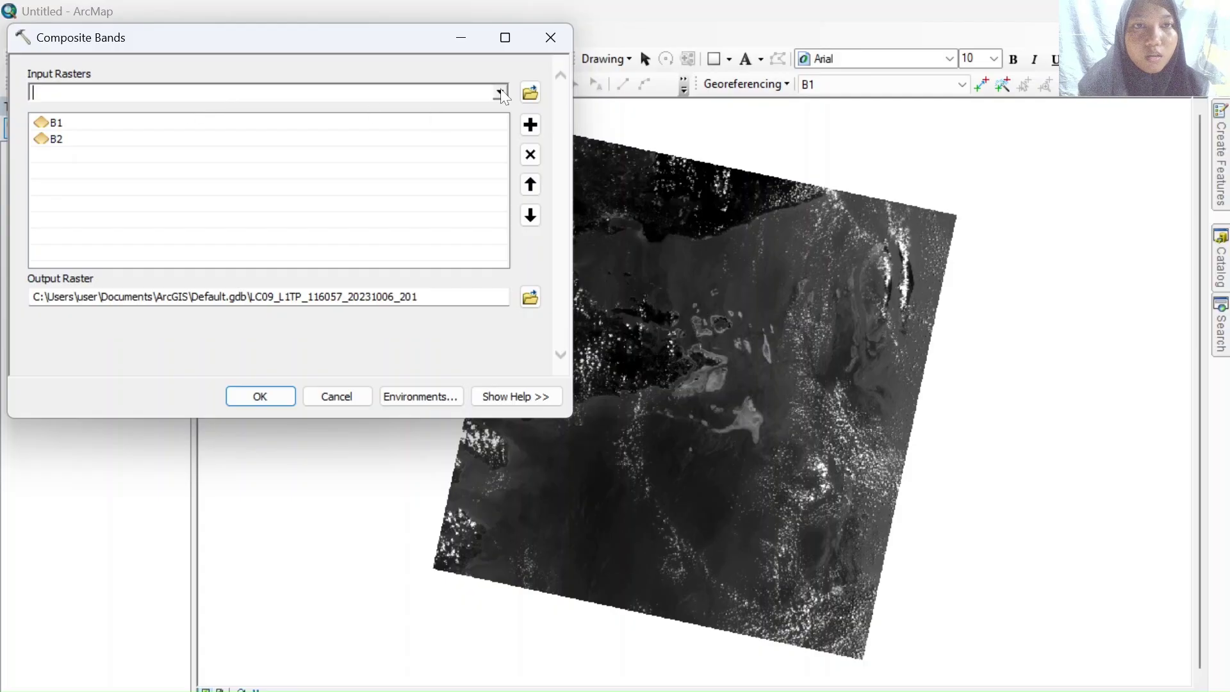
click(501, 93)
click(84, 147)
click(501, 92)
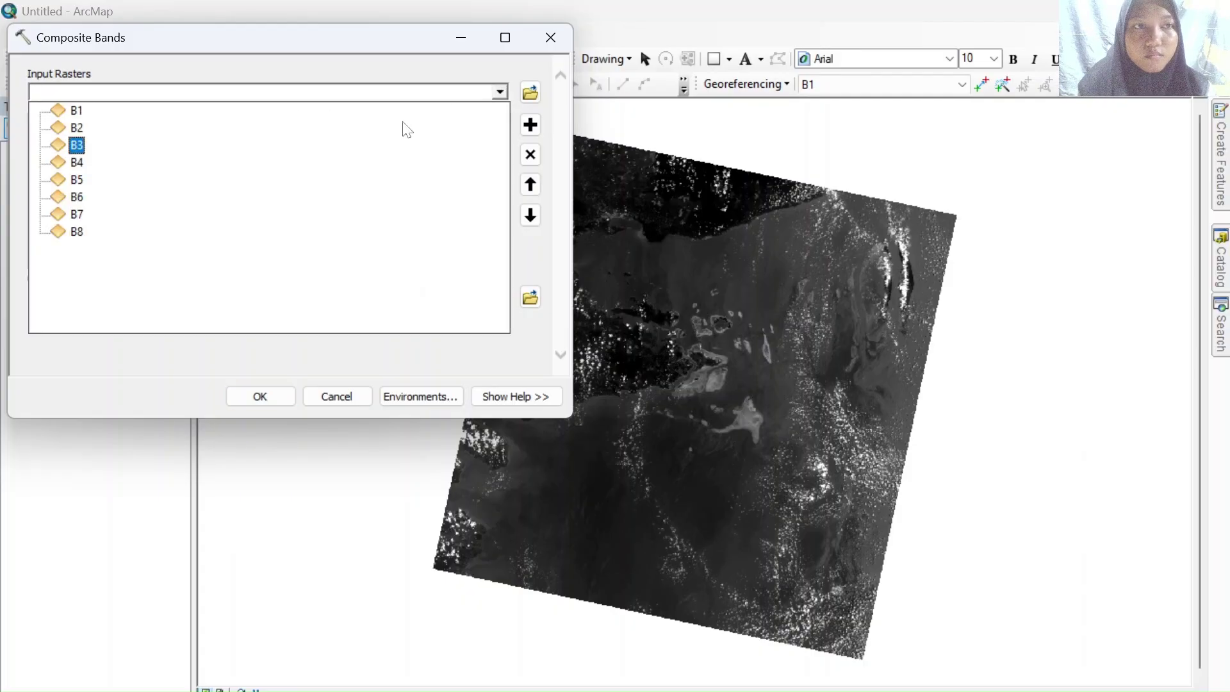
click(134, 166)
click(501, 93)
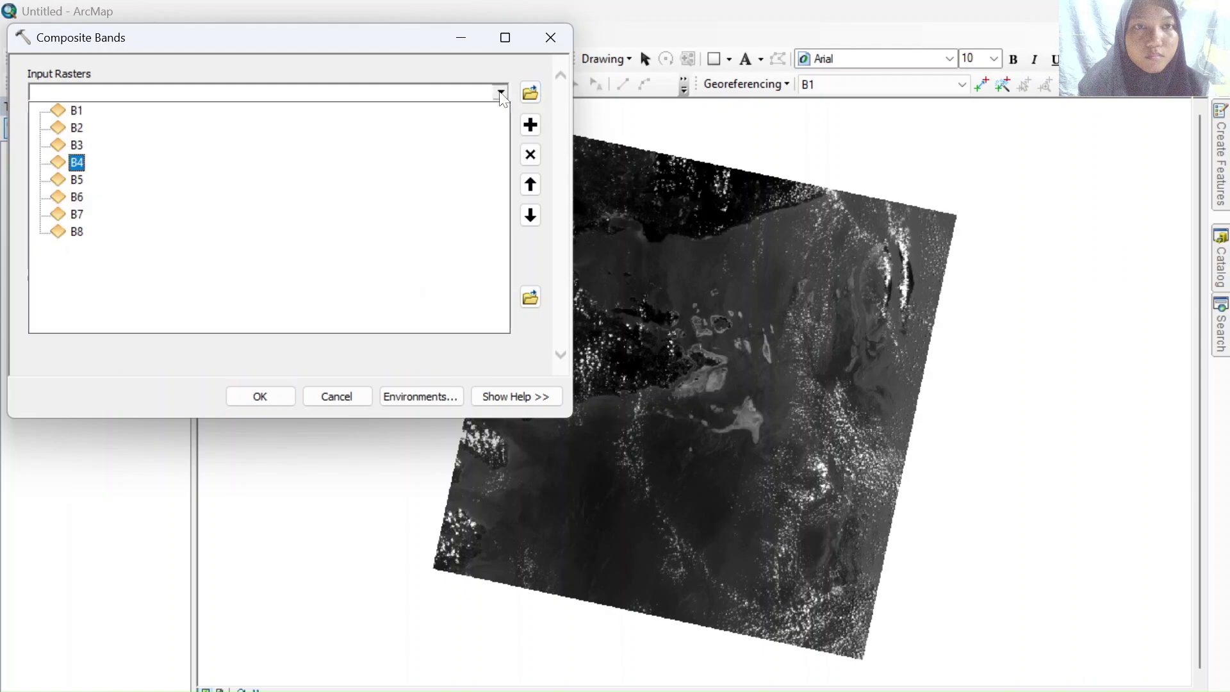
click(155, 187)
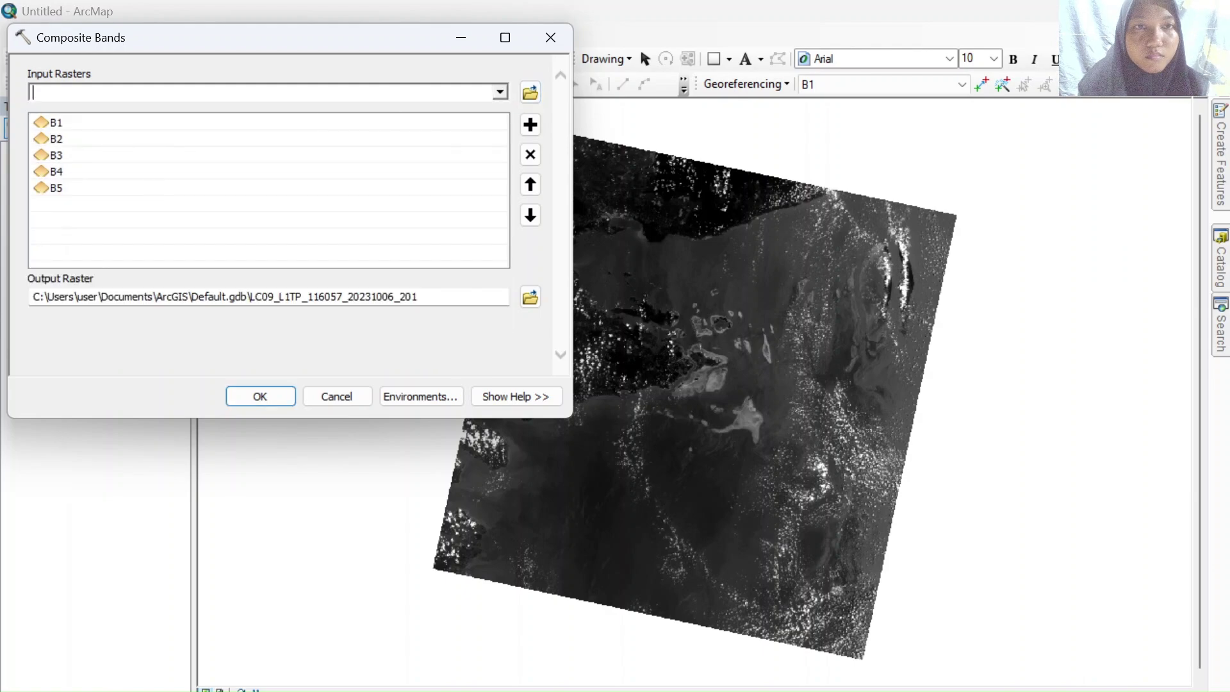
click(504, 94)
click(232, 203)
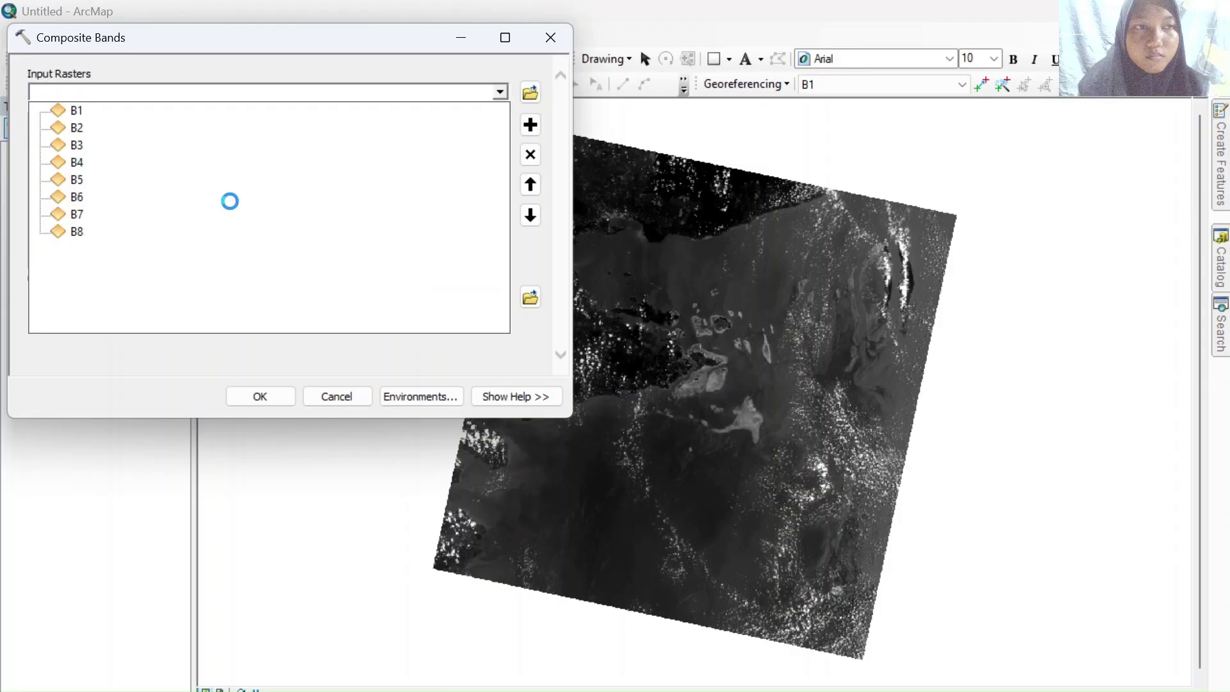
click(501, 93)
click(328, 213)
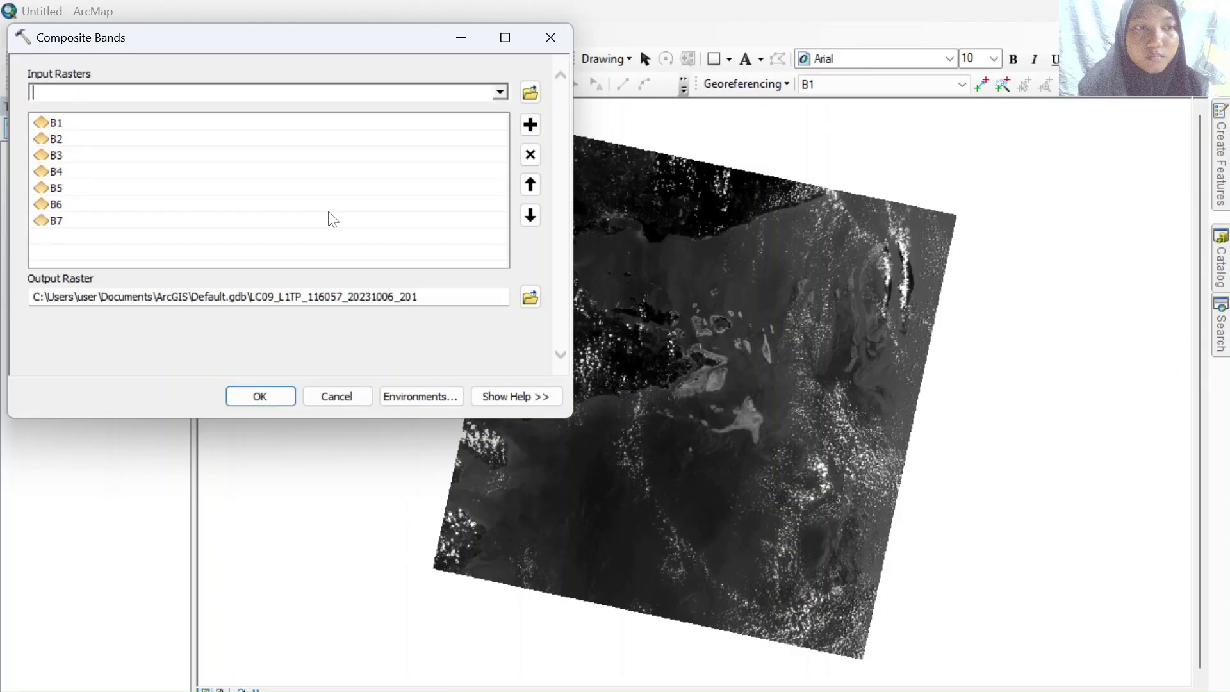
click(499, 93)
click(363, 235)
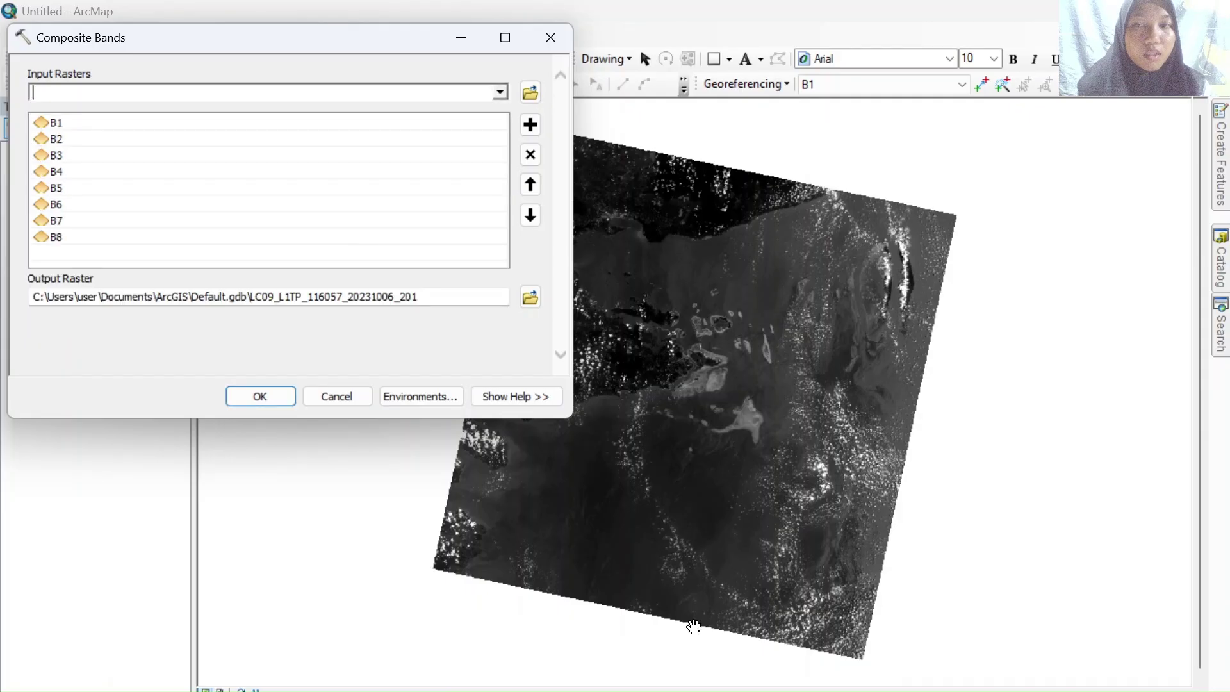
For the Composite Bands output, create a file geodatabase named compositeband in the Home - Documents\ArcGIS folder
click(531, 297)
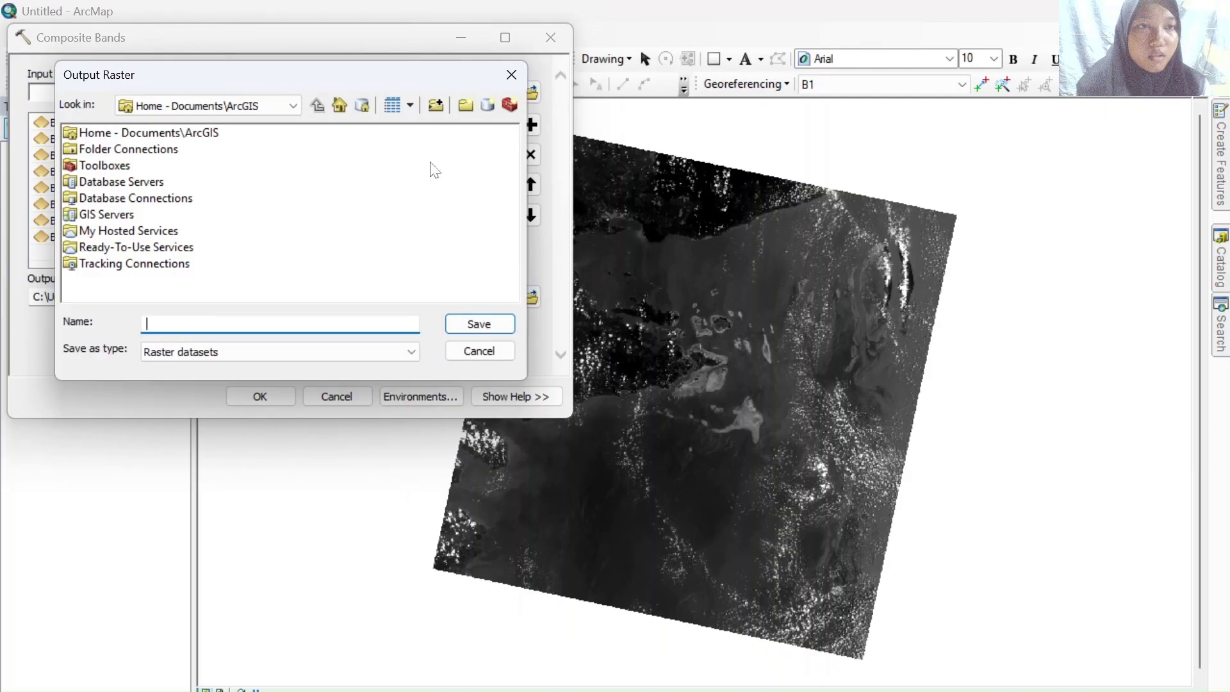
double_click(208, 133)
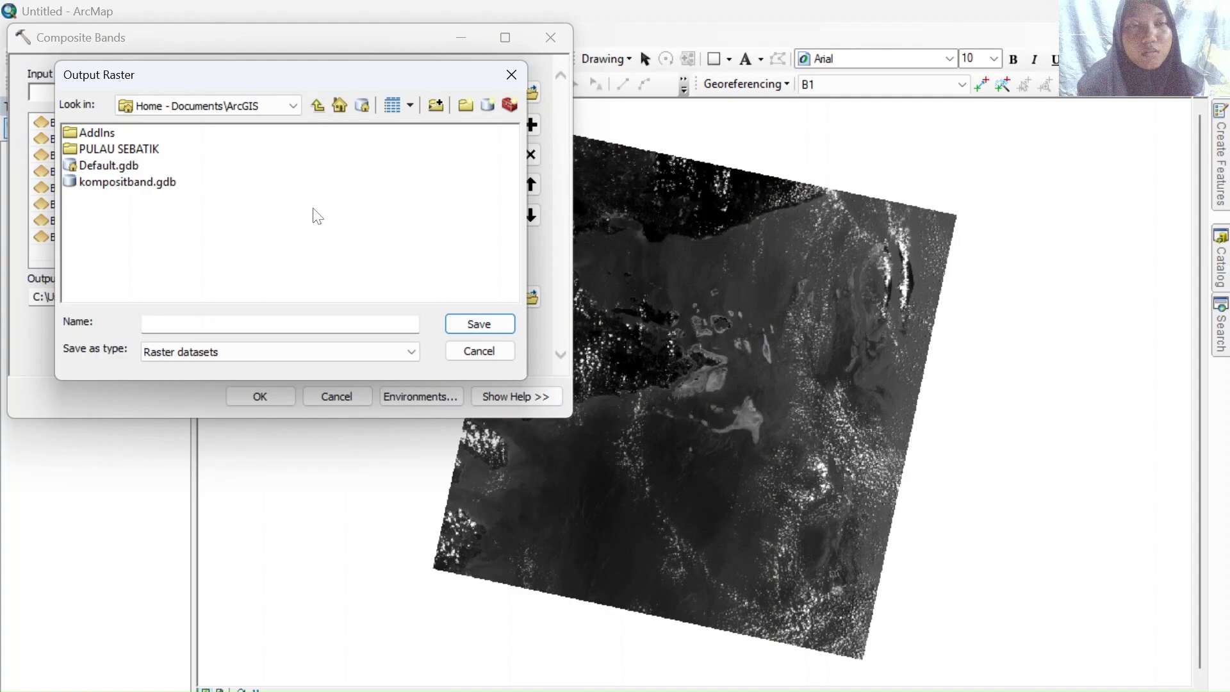
click(487, 105)
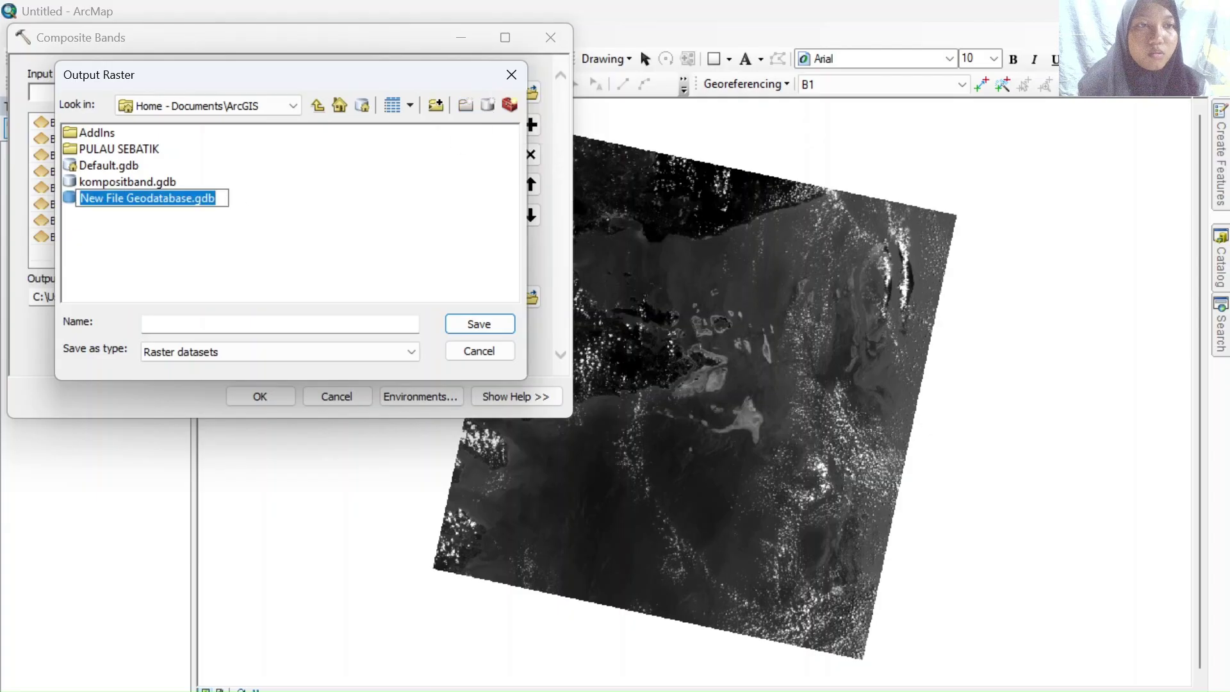
key(BackSpace)
text(composite)
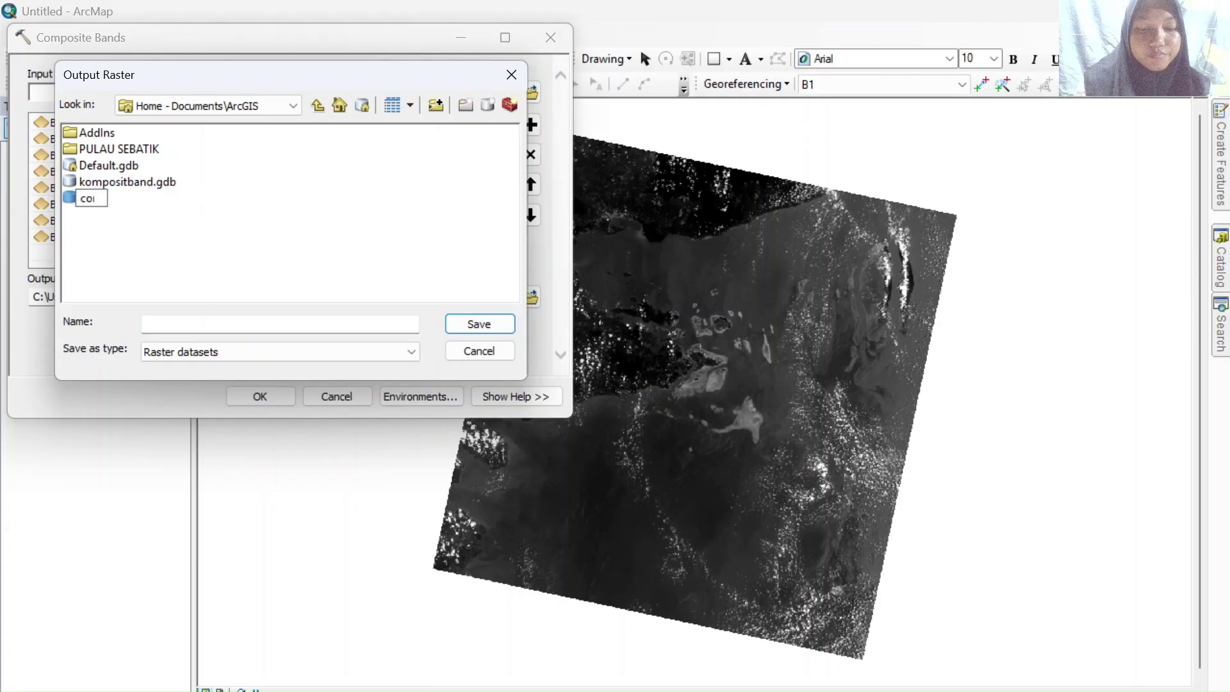
text(band)
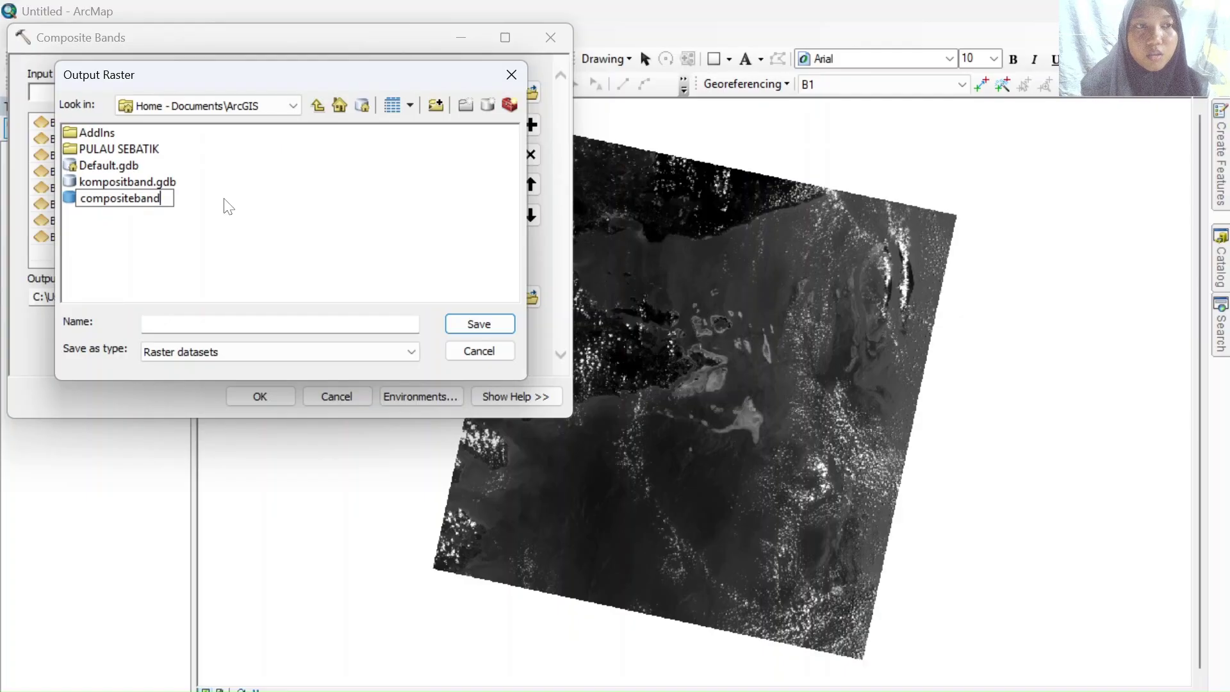
key(Return)
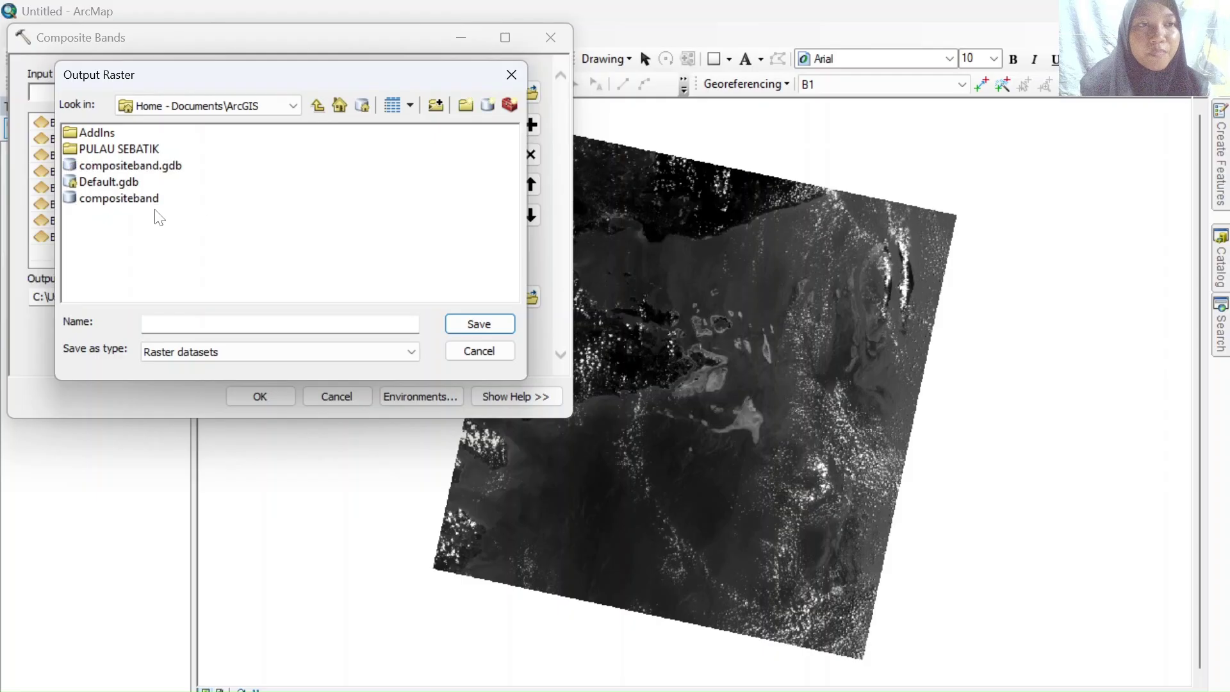
Set the output raster to hasilcompositeband inside compositeband.gdb and run the Composite Bands tool
double_click(137, 168)
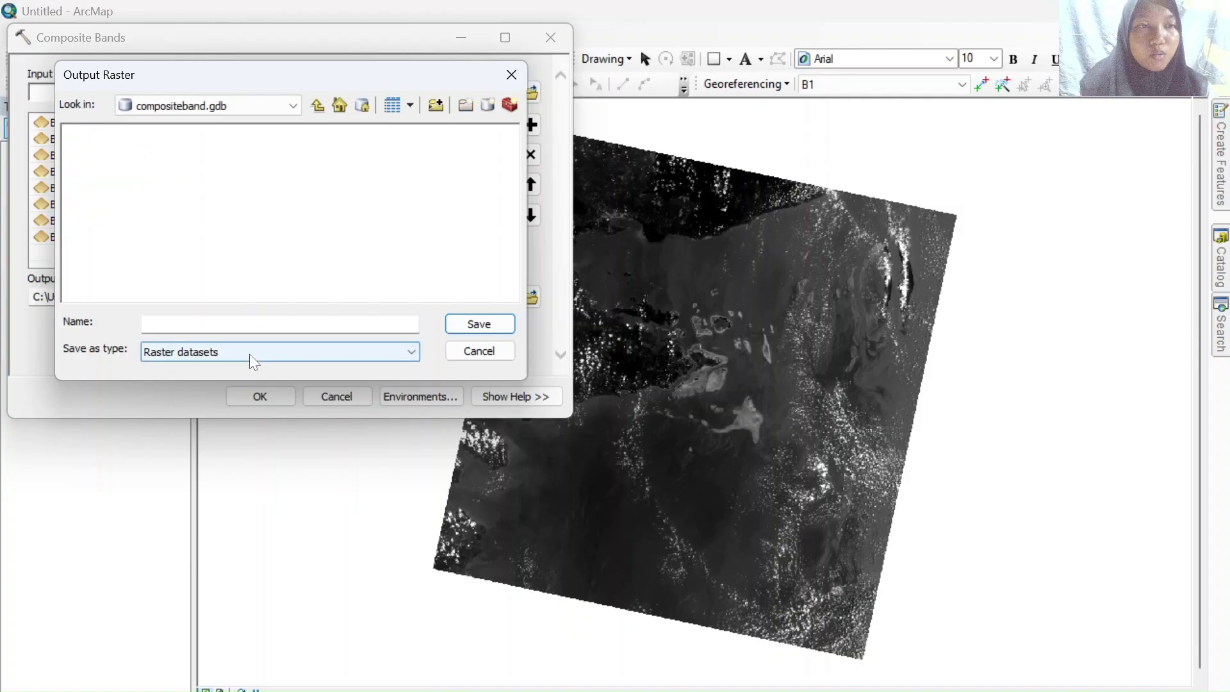
click(149, 325)
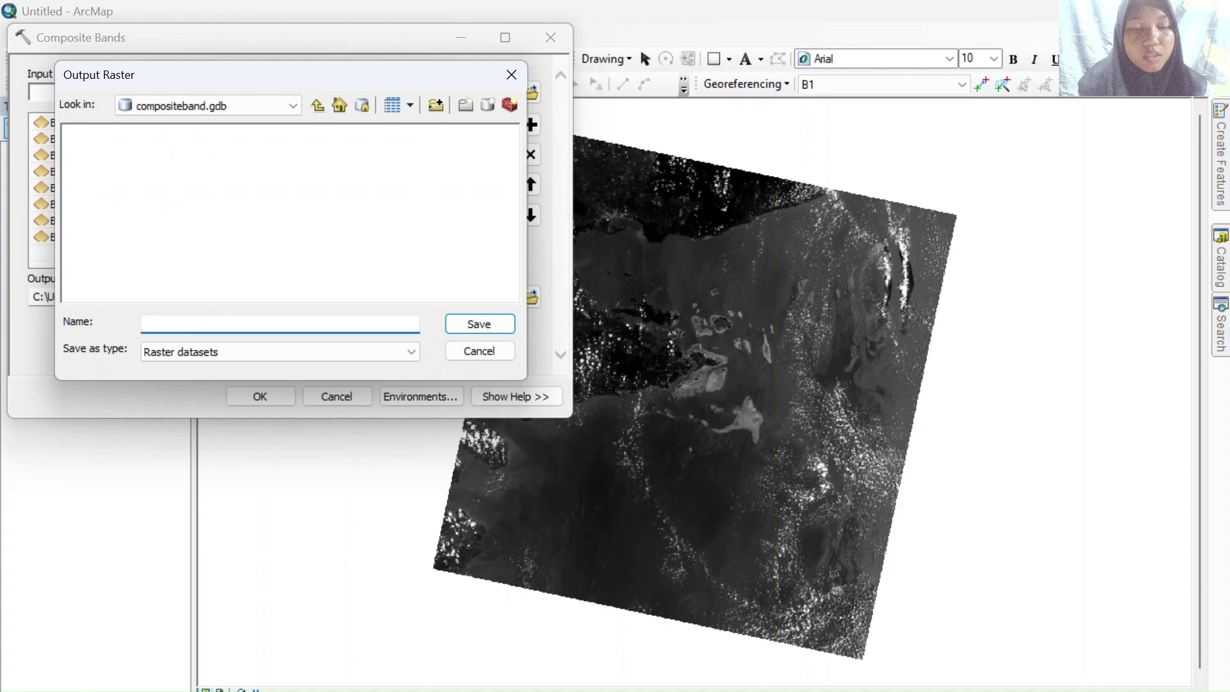
text(hasil)
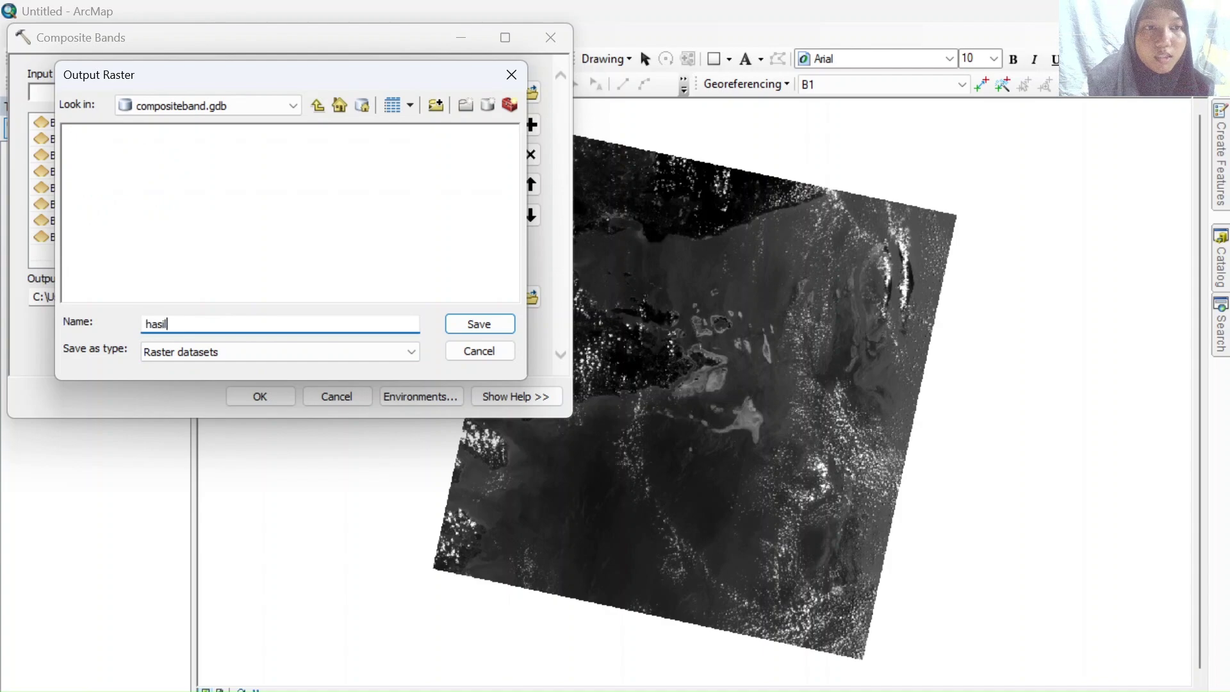
text(compos)
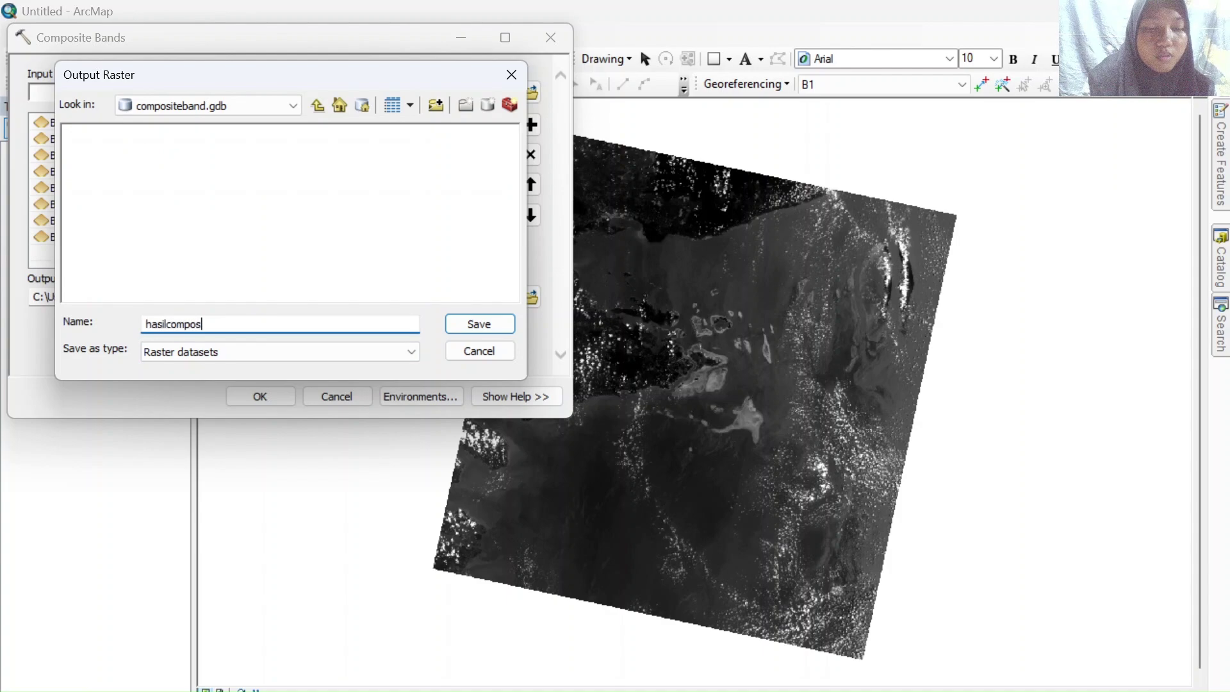
text(iteband)
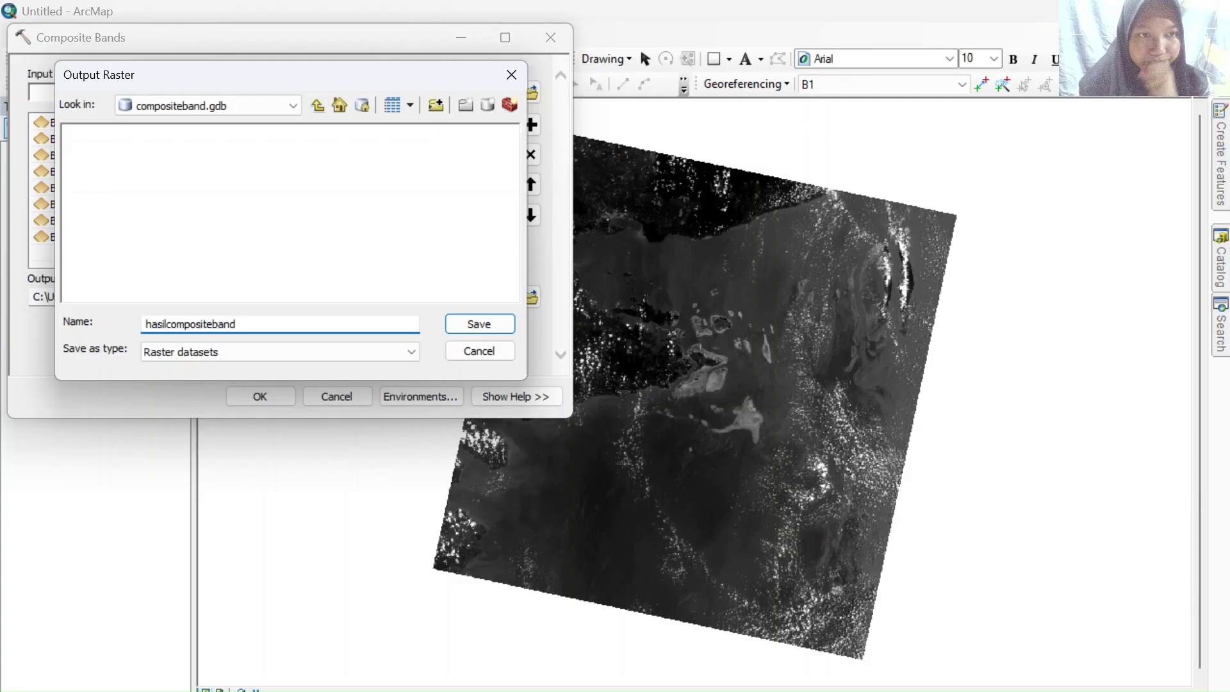
click(490, 324)
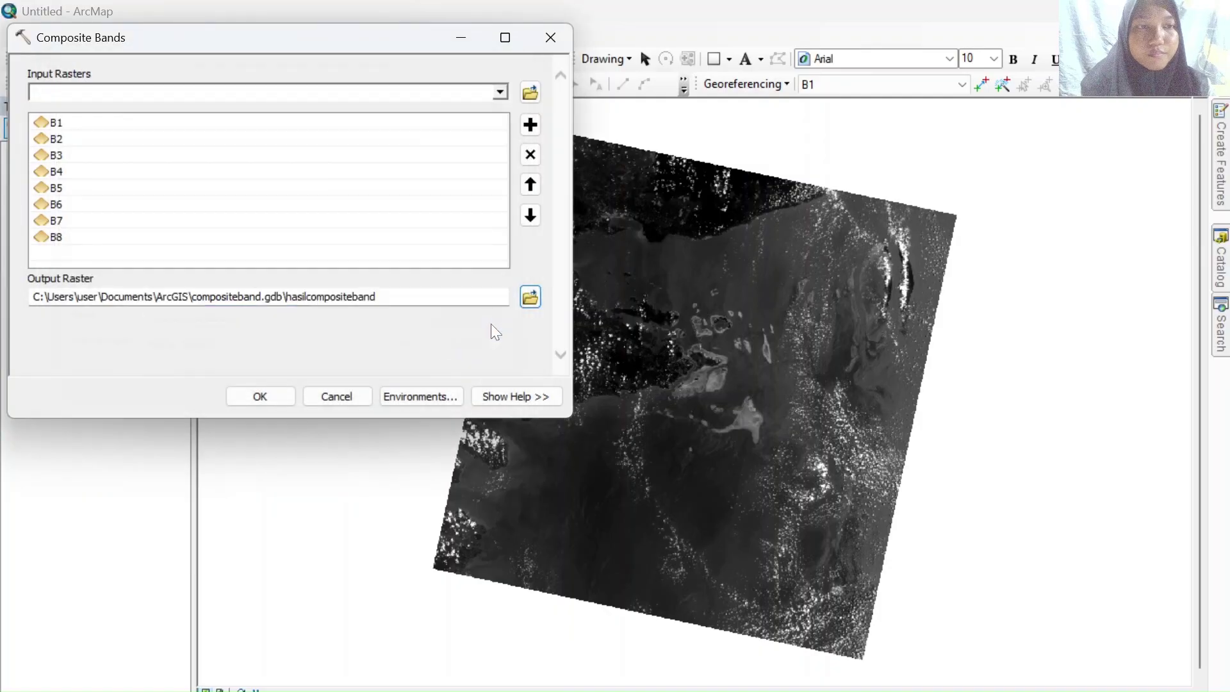
click(275, 392)
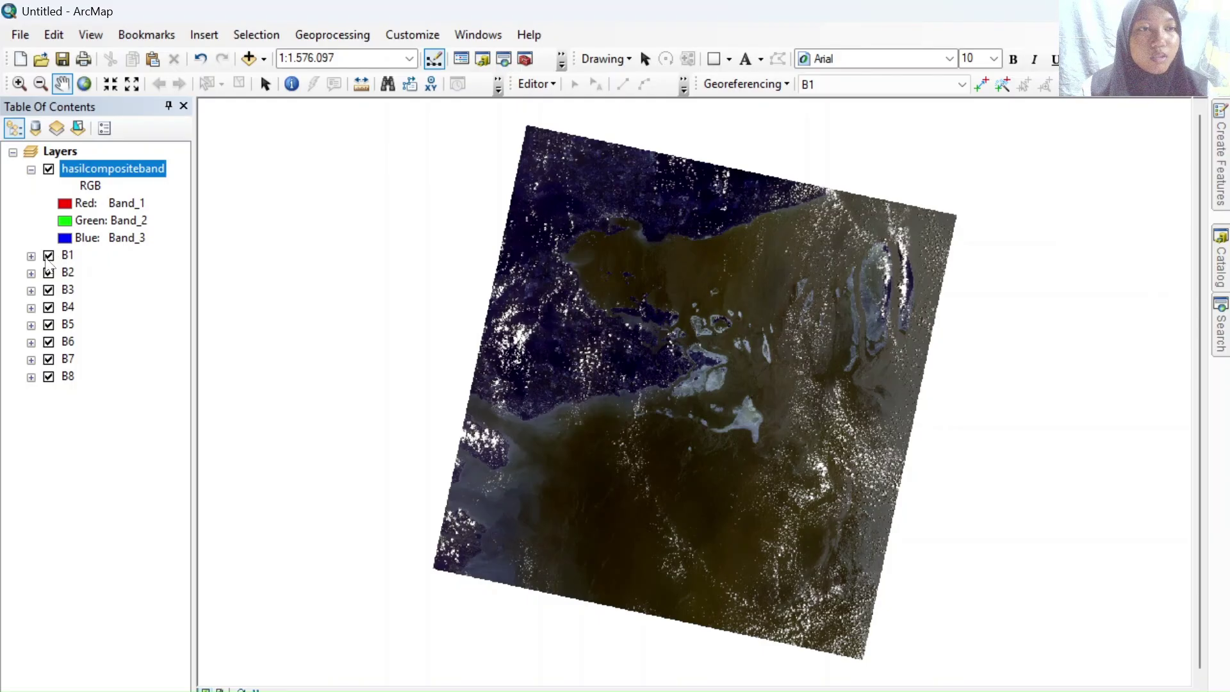
Turn off the visibility of the single-band layers B1 through B8, leaving only hasilcompositeband displayed
click(48, 256)
click(49, 274)
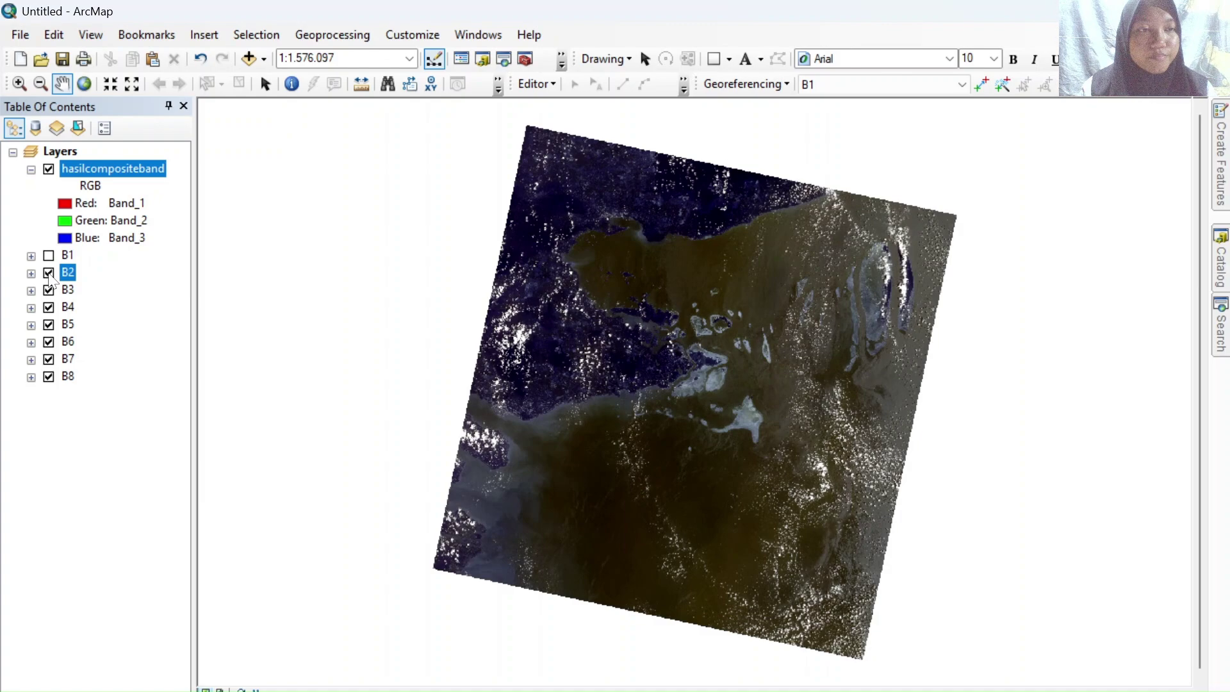
click(49, 274)
click(48, 291)
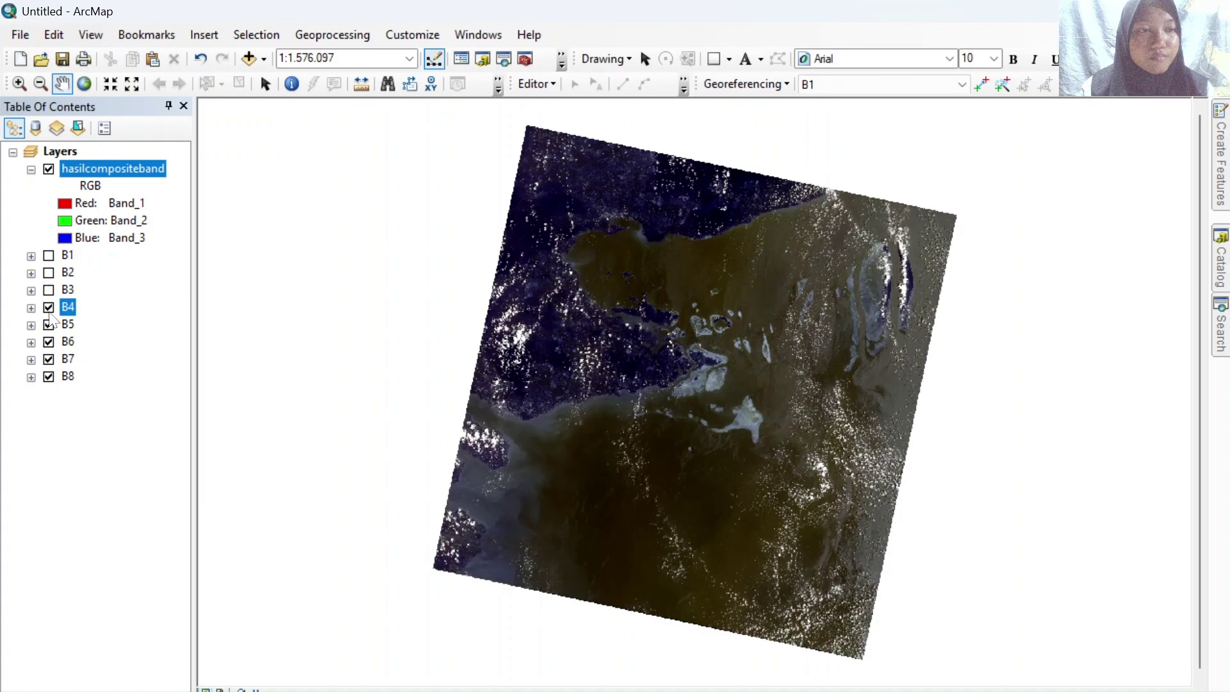
click(49, 308)
click(49, 325)
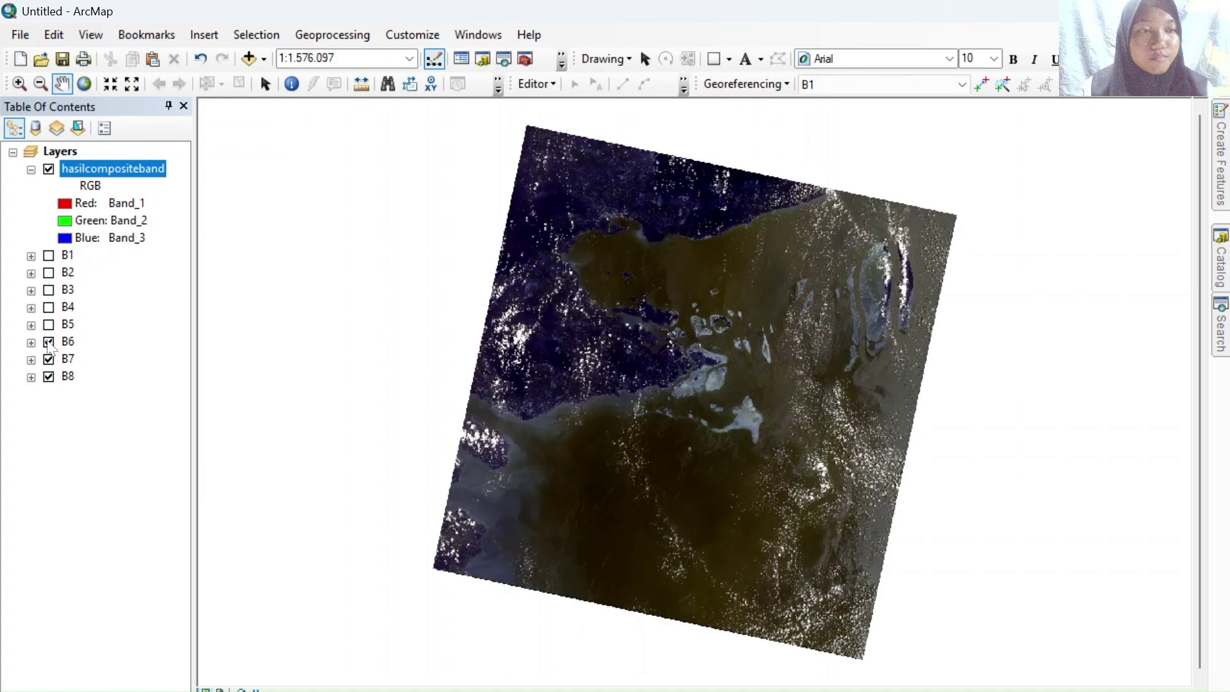
click(49, 343)
click(48, 360)
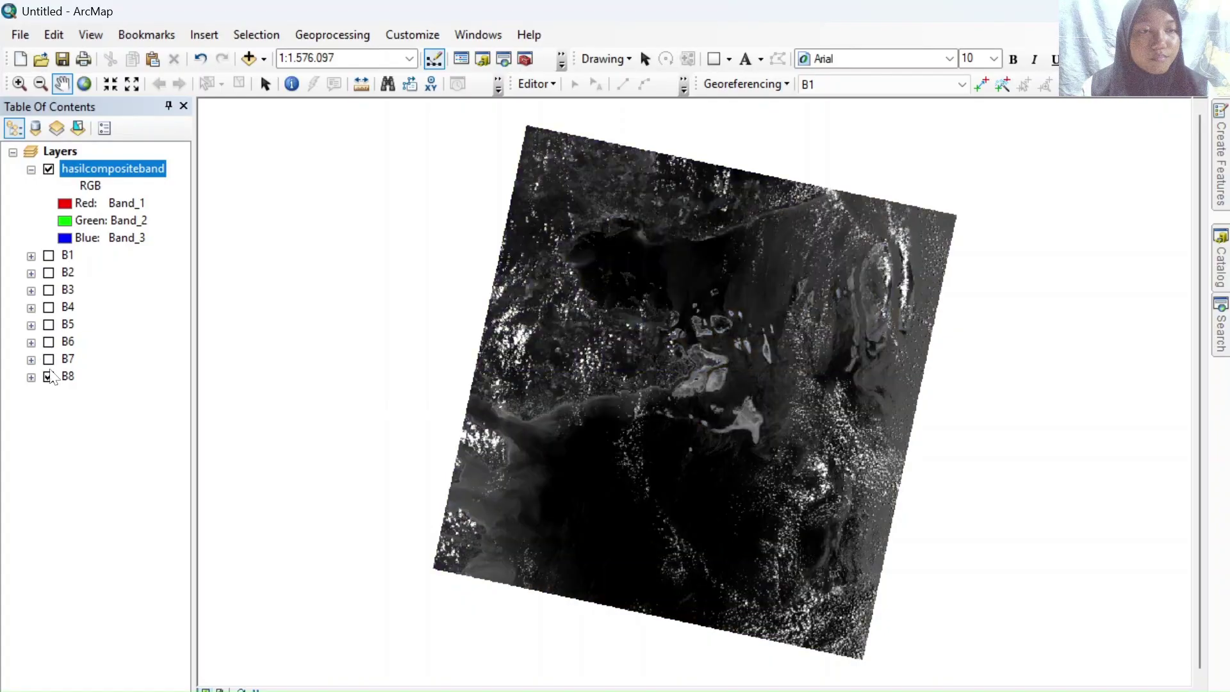
click(48, 377)
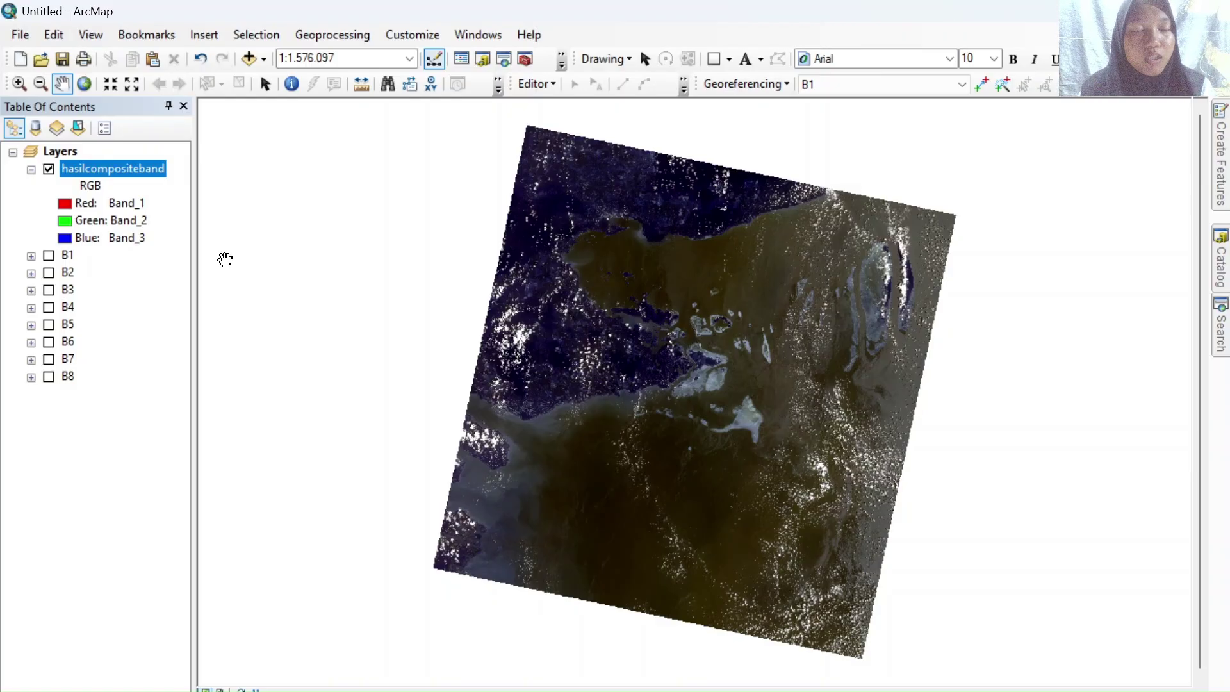
Display hasilcompositeband in the 4-3-2 combination: Band_4 for red, Band_3 for green and Band_2 for blue
click(64, 204)
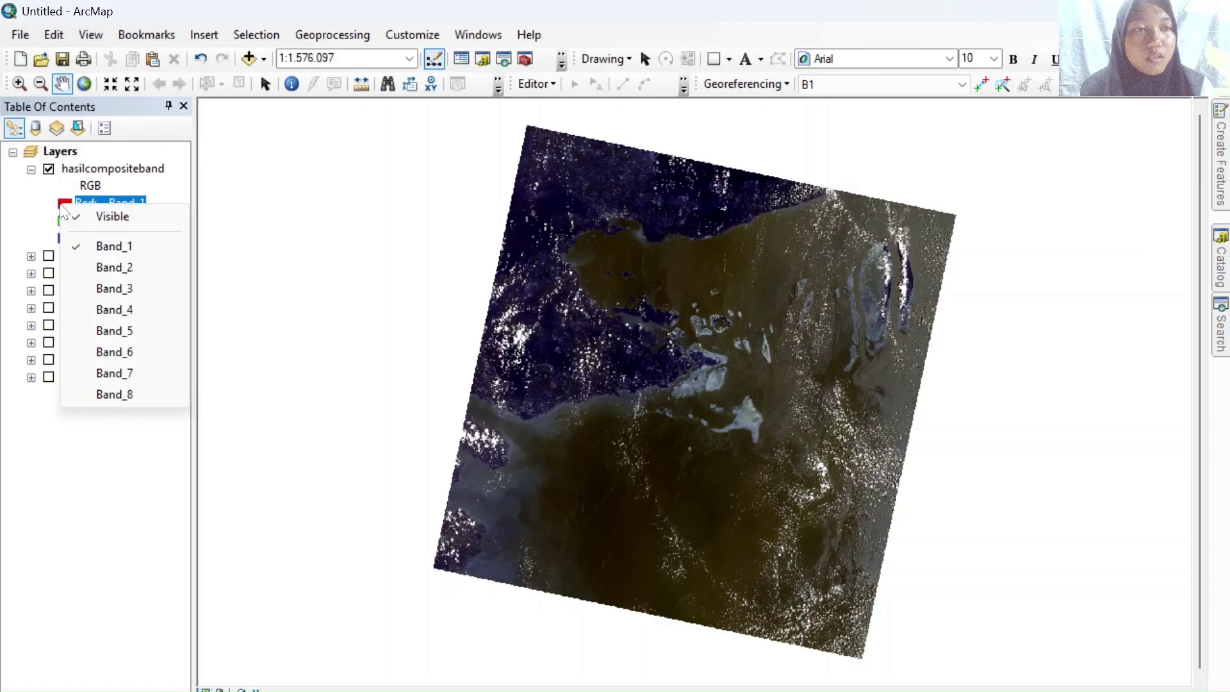
click(126, 313)
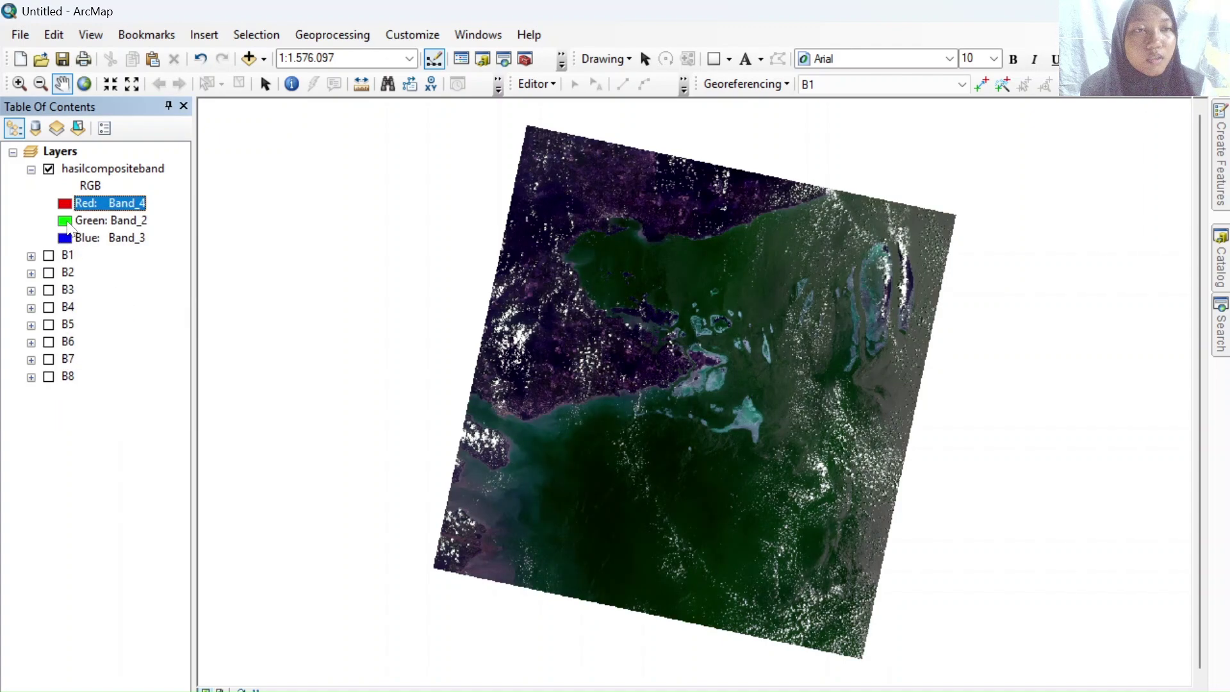
click(64, 221)
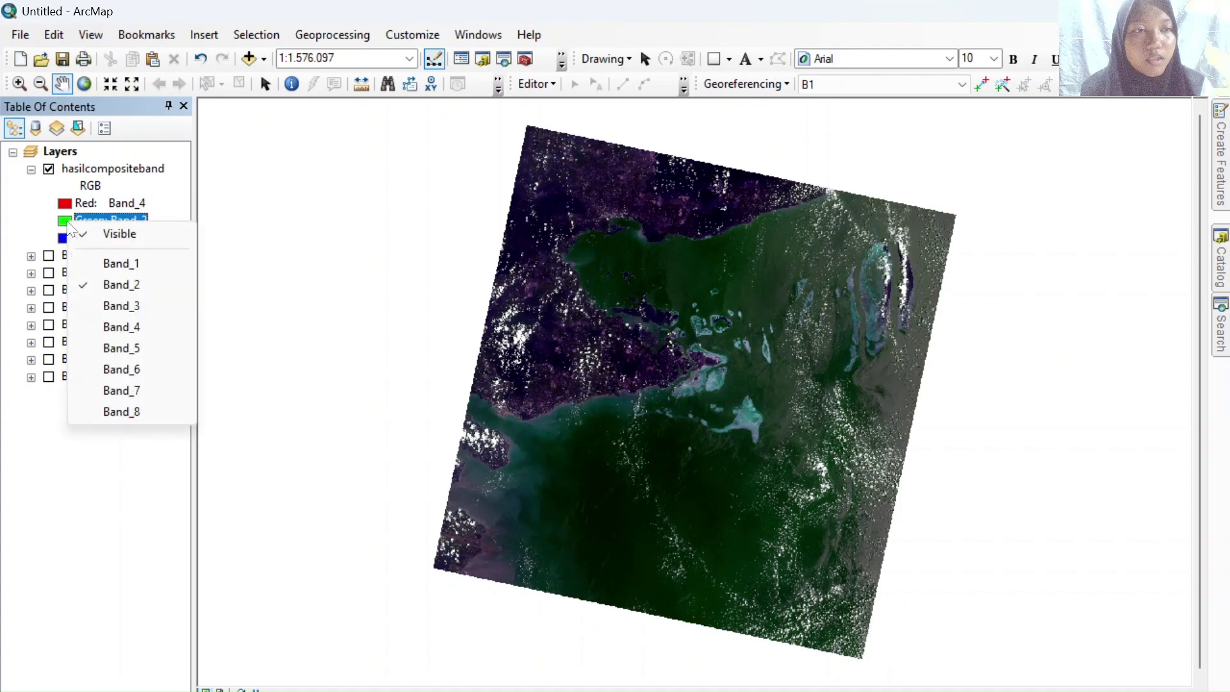
click(137, 308)
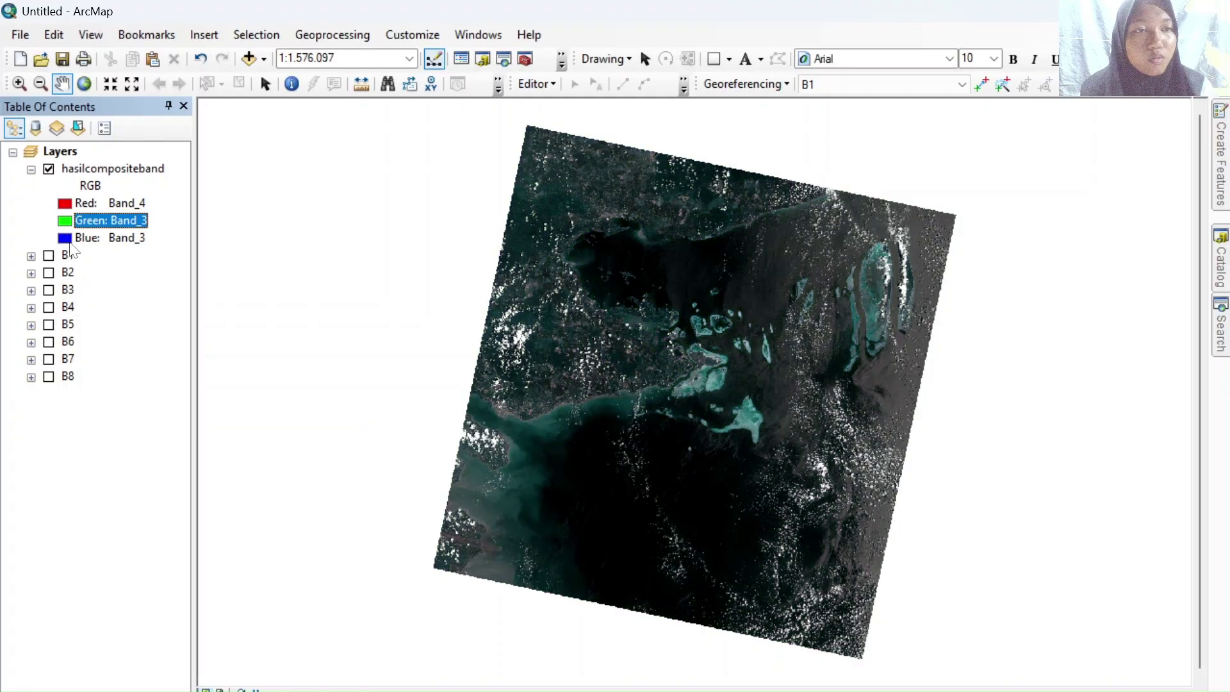
click(65, 238)
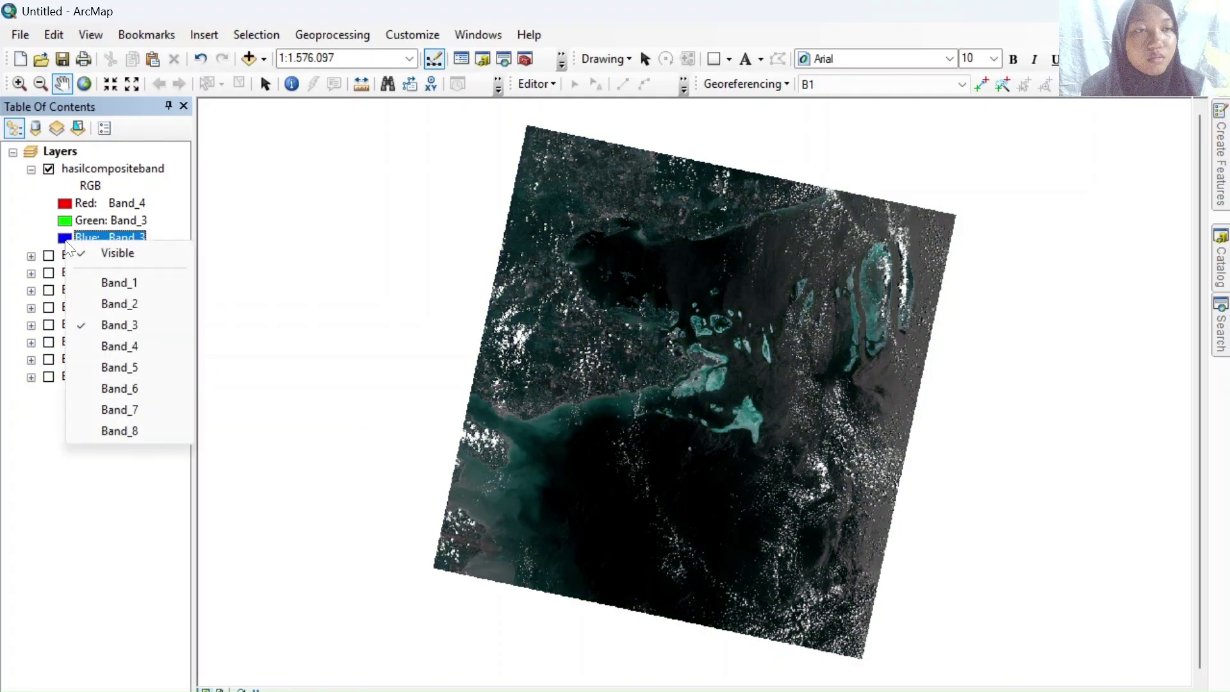
click(118, 304)
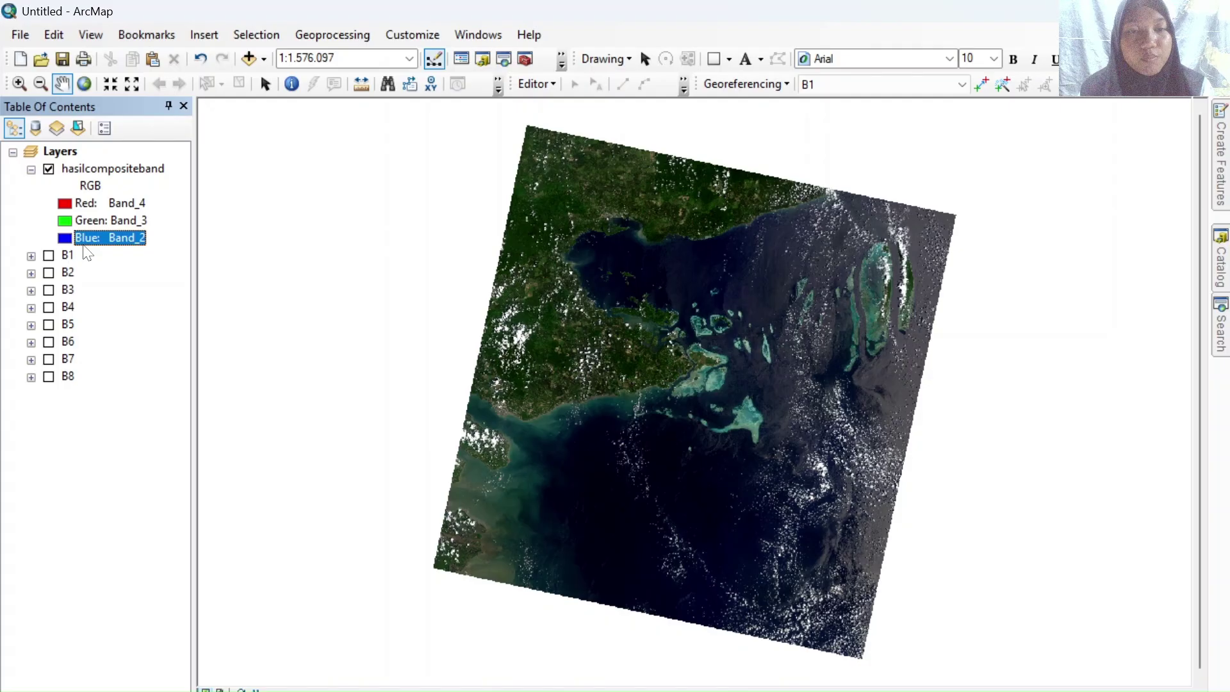
Switch hasilcompositeband to the 7-6-4 combination: Band_7 for red, Band_6 for green and Band_4 for blue
click(67, 206)
click(116, 376)
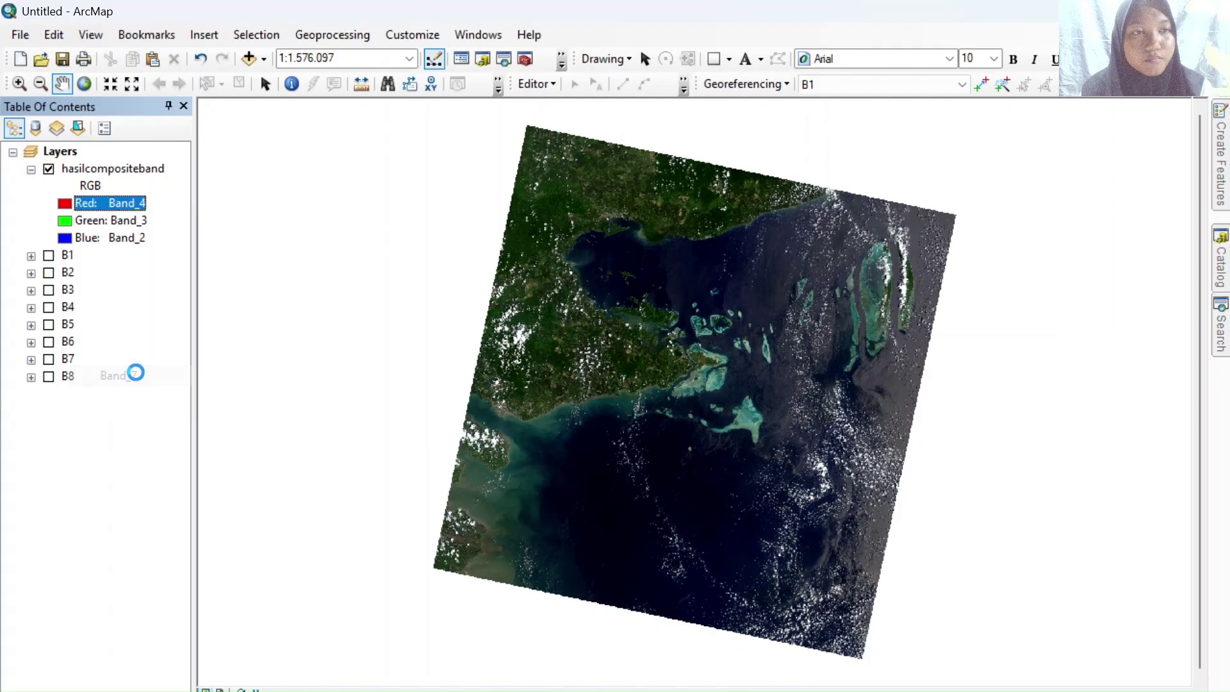
click(69, 221)
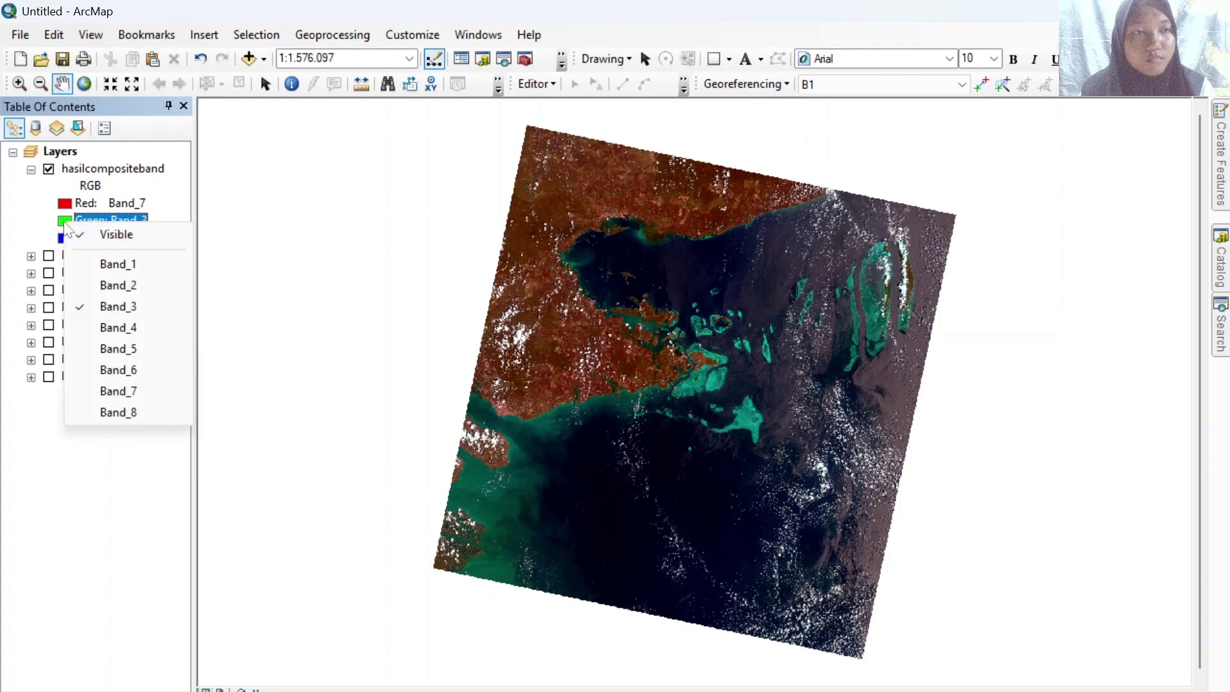
click(122, 369)
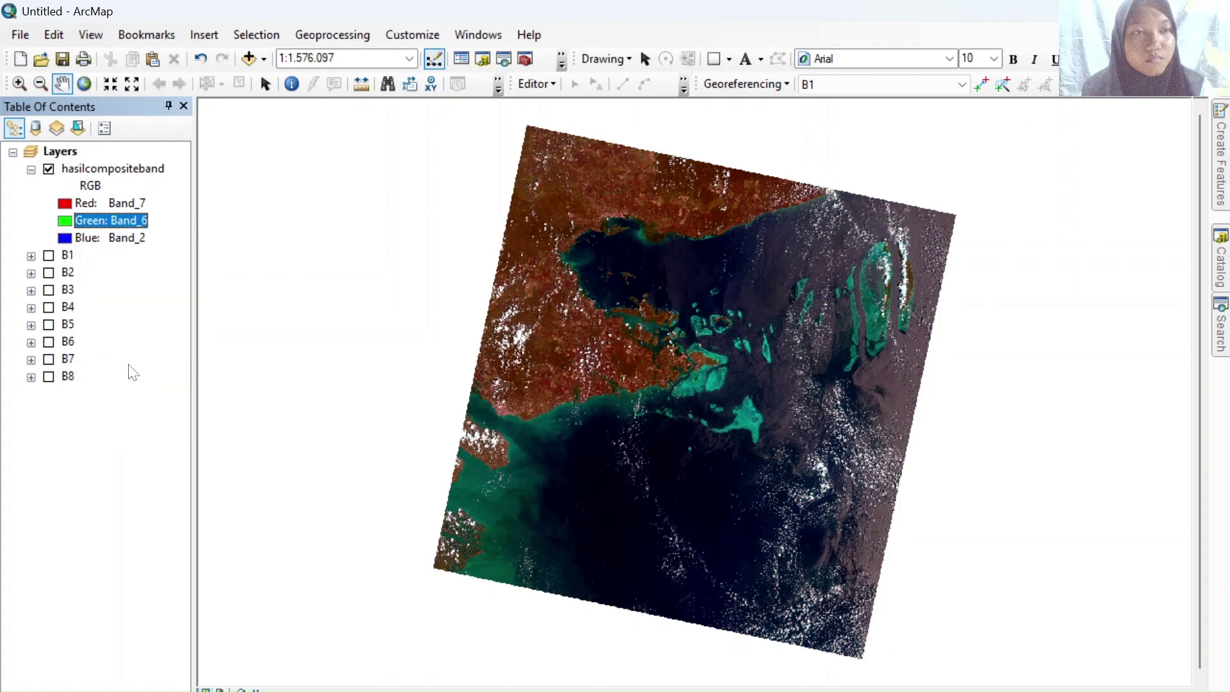
click(67, 238)
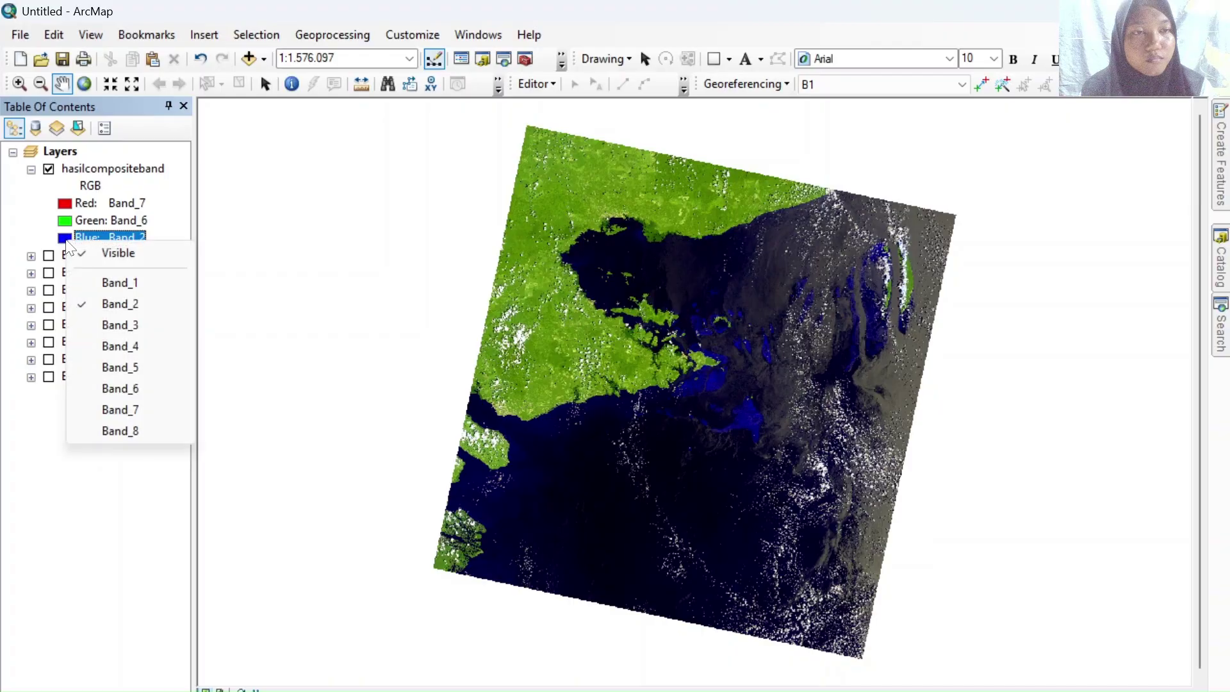
click(128, 347)
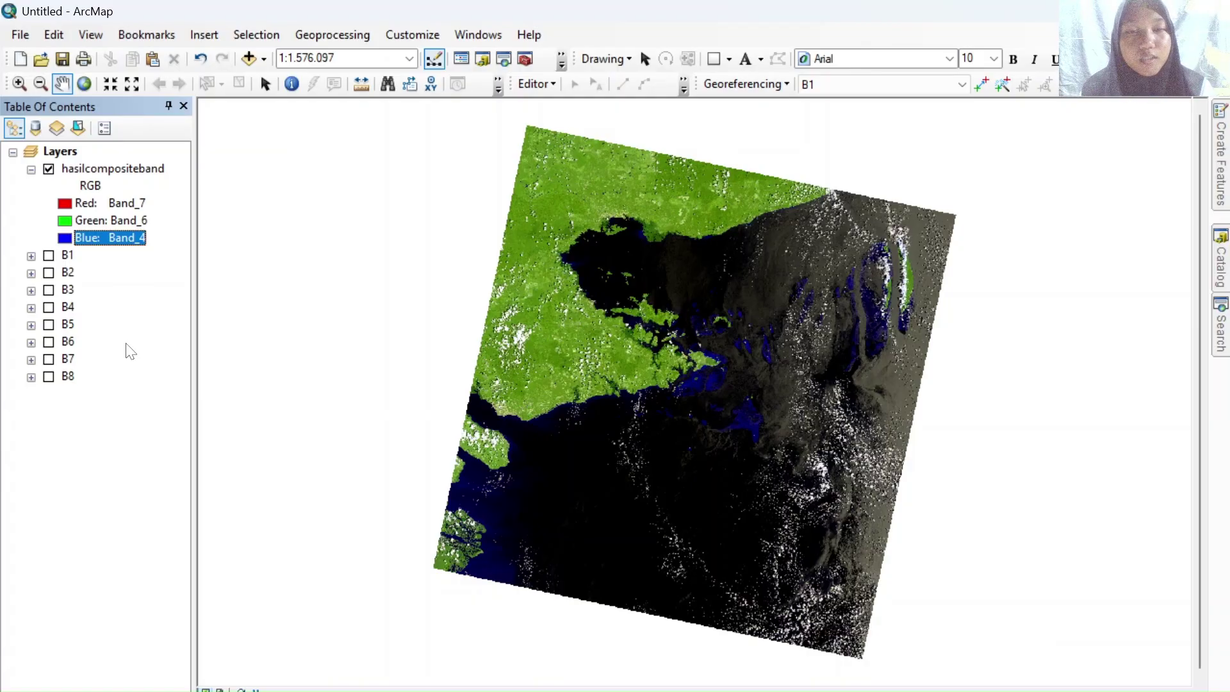
Change hasilcompositeband to the 5-4-3 combination: Band_5 for red, Band_4 for green and Band_3 for blue
click(64, 204)
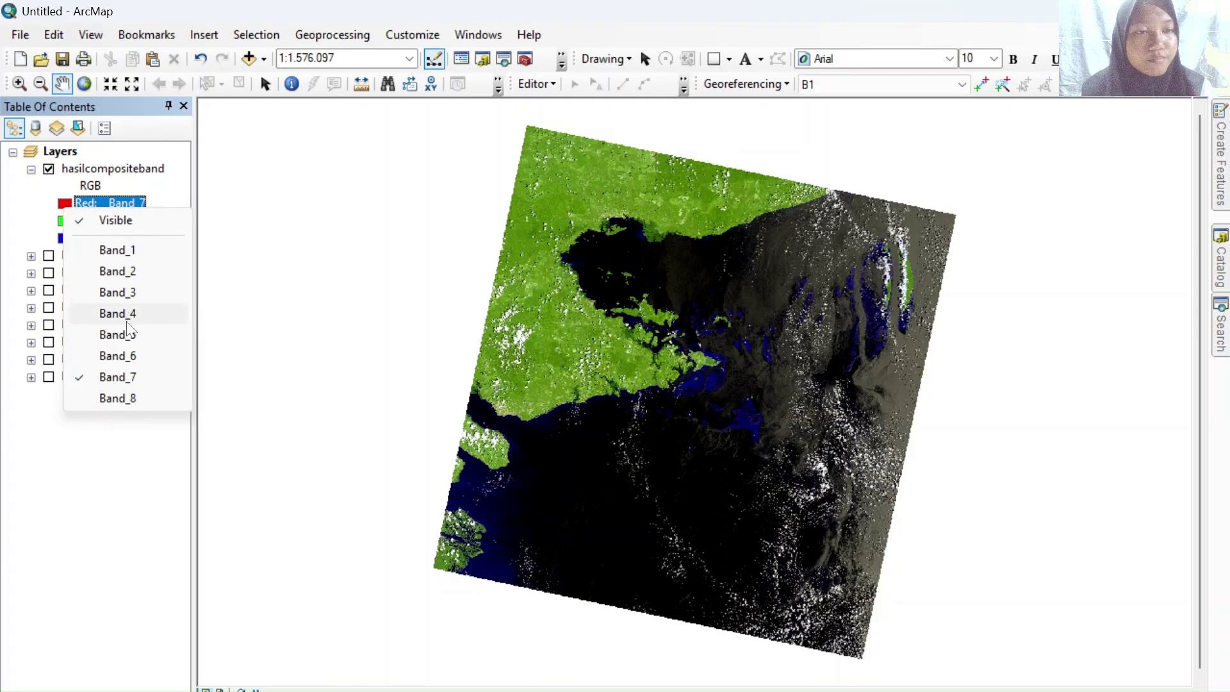
click(117, 334)
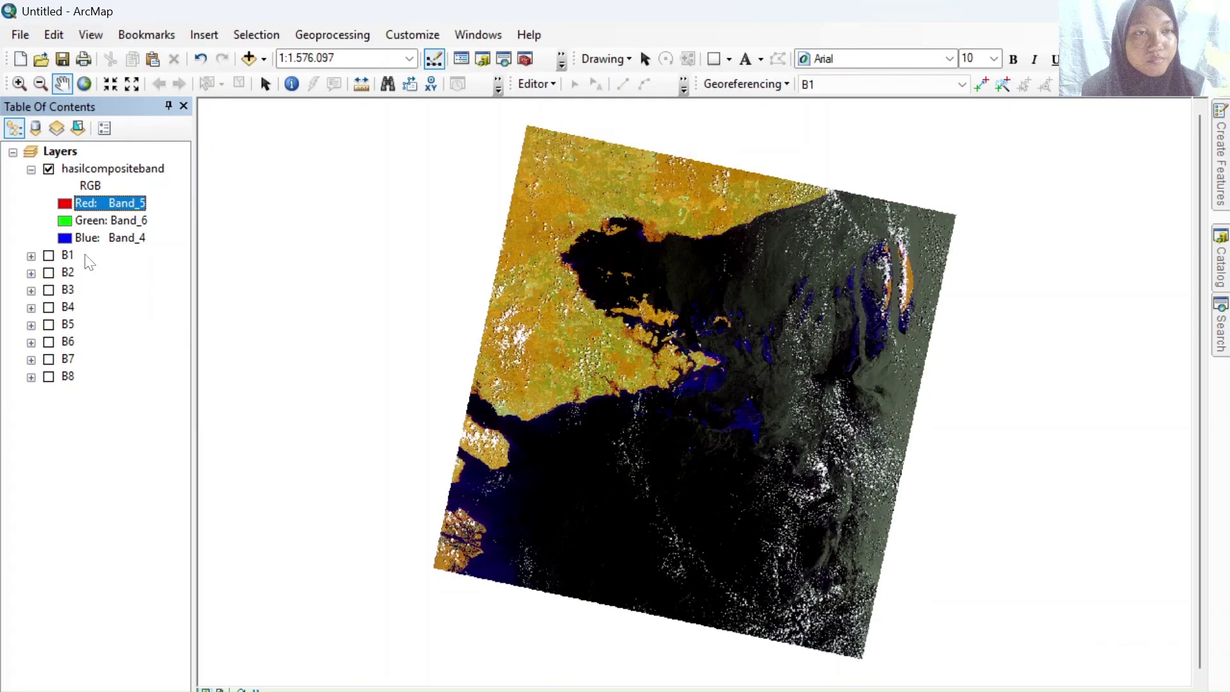
click(64, 222)
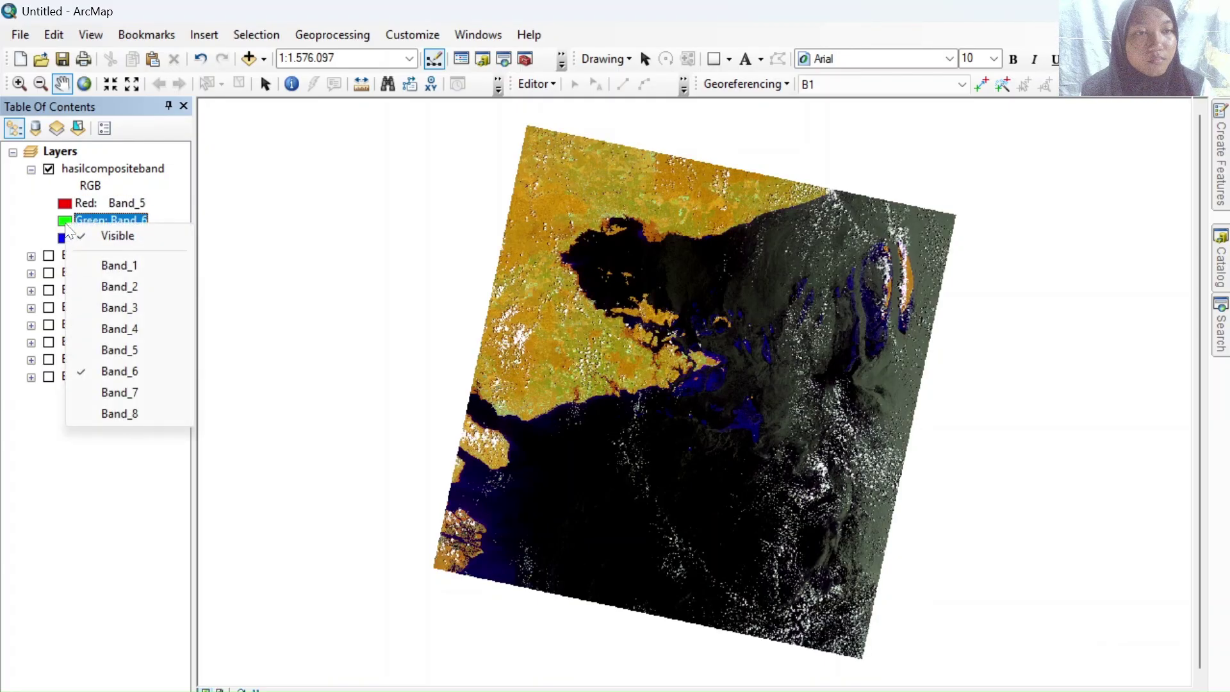
click(124, 325)
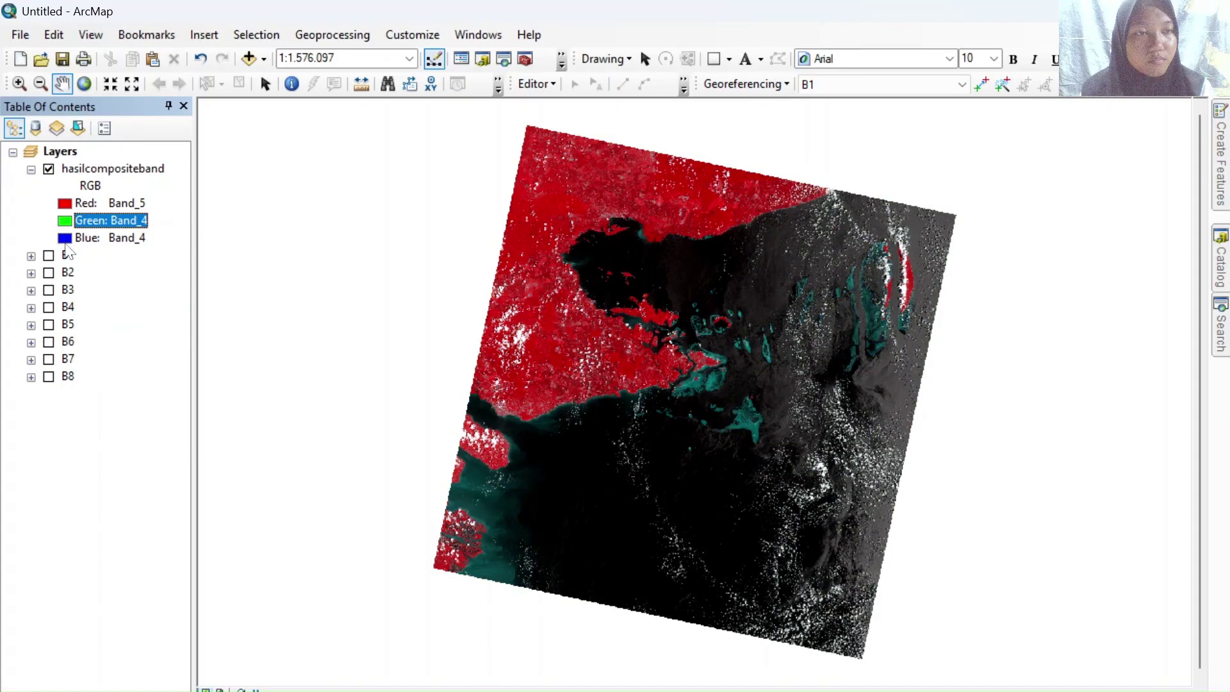
click(65, 239)
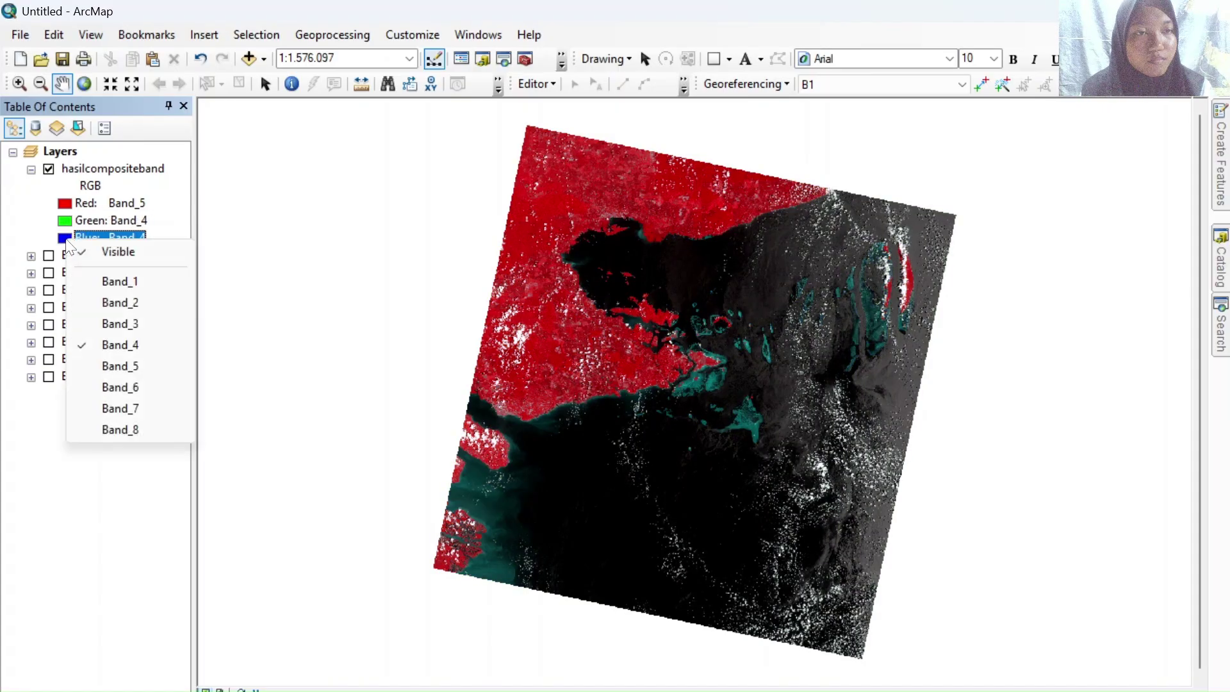
click(122, 322)
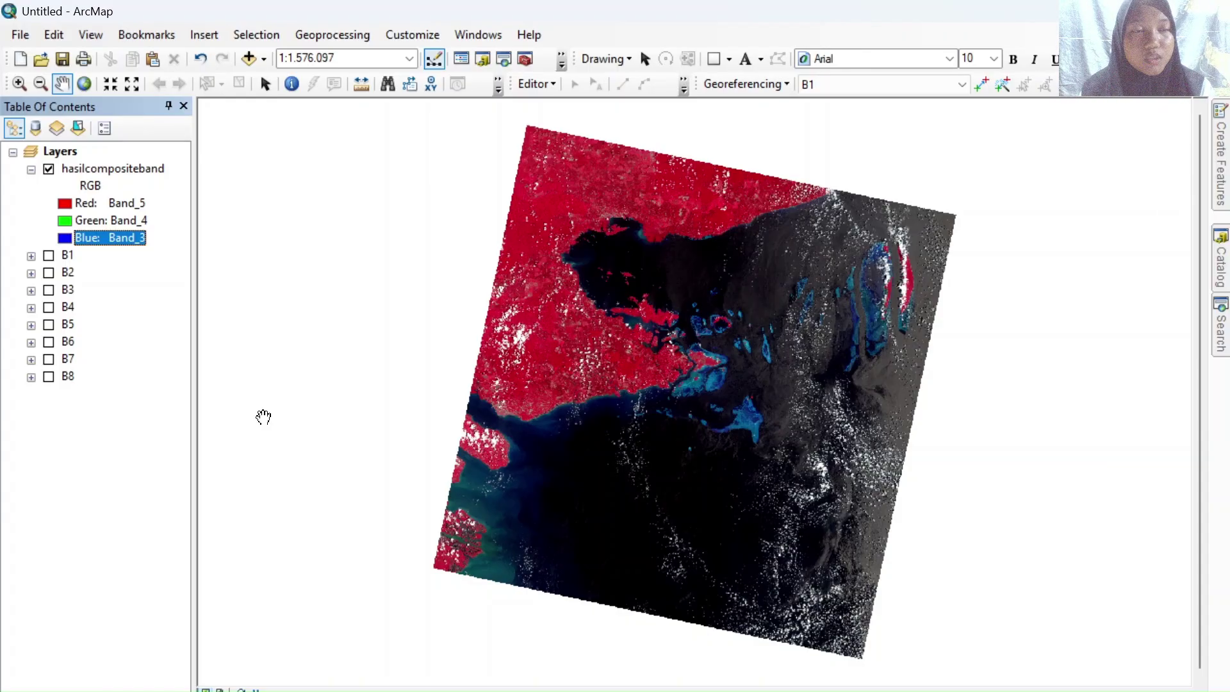
Display hasilcompositeband in the 6-5-2 combination: Band_6 for red, Band_5 for green and Band_2 for blue
click(68, 205)
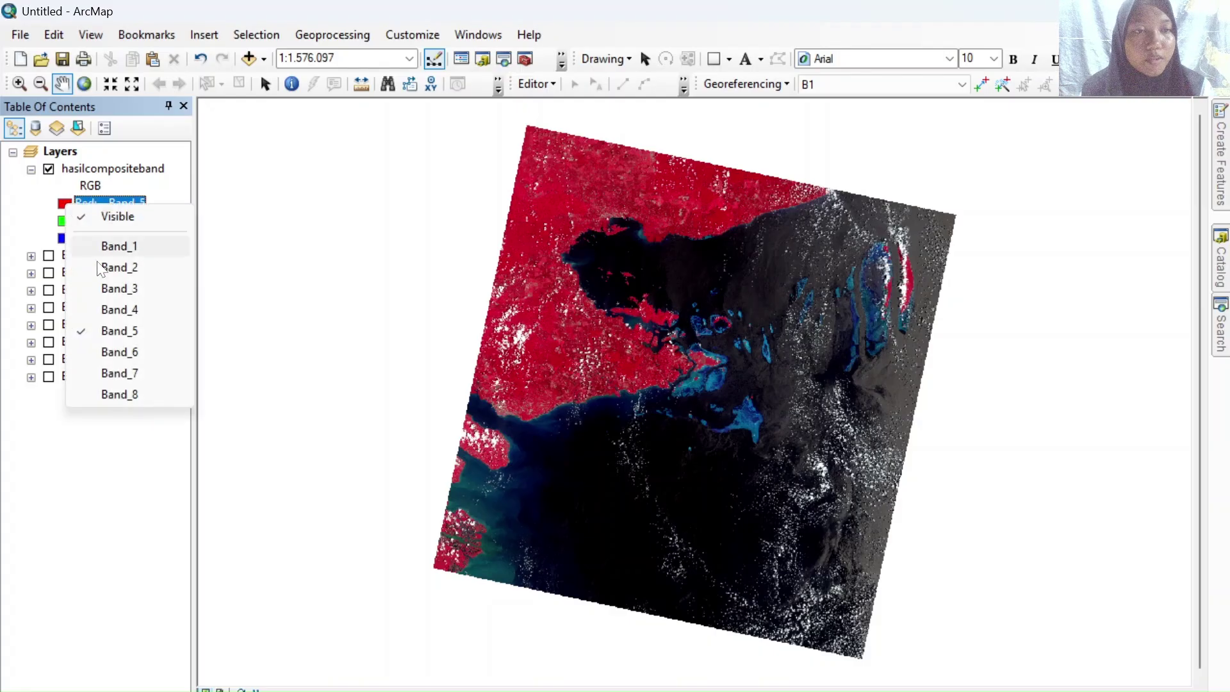
click(154, 353)
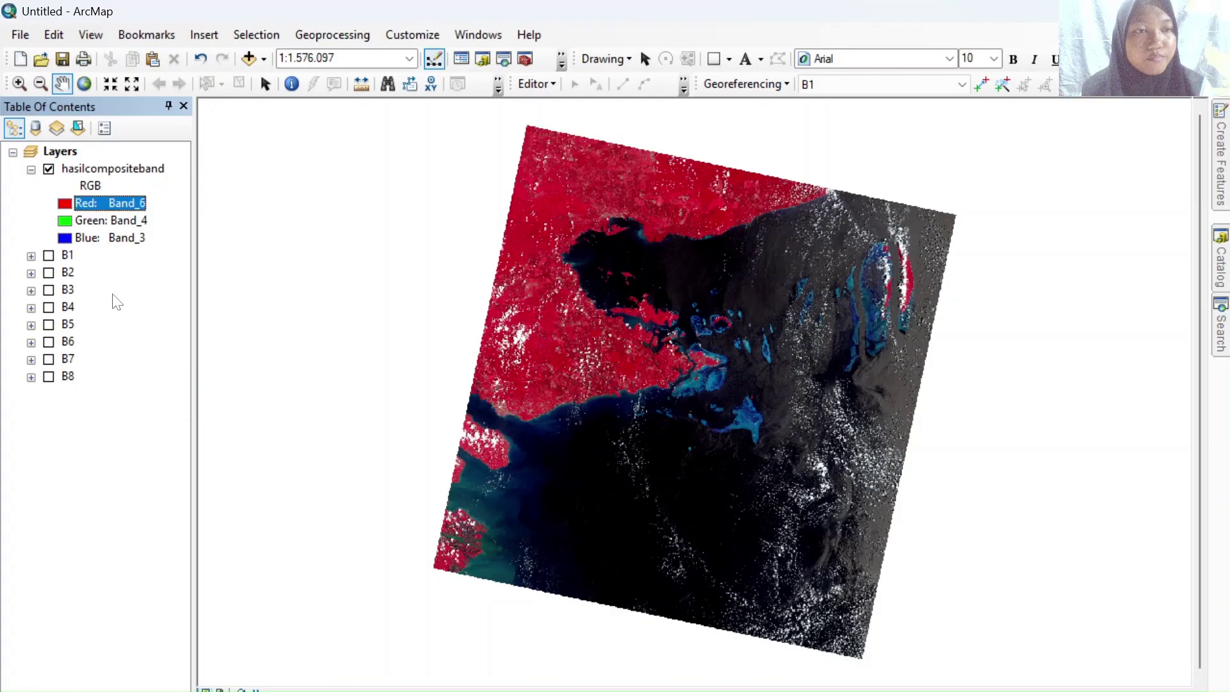
click(67, 220)
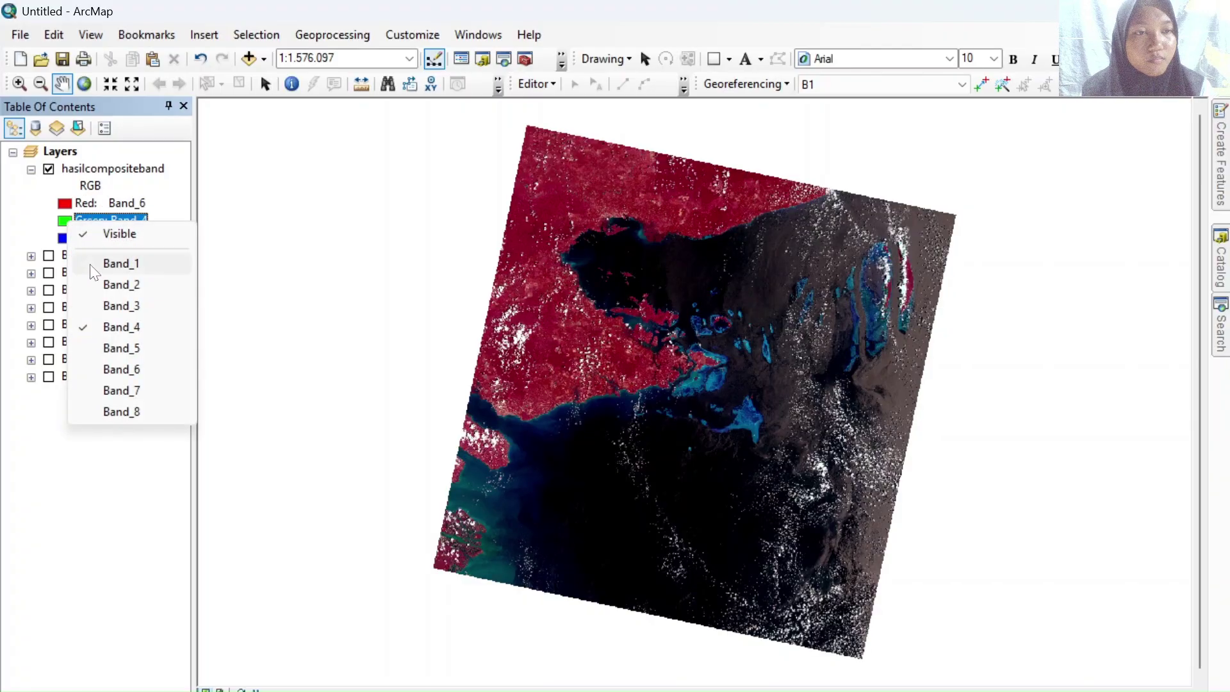
click(137, 354)
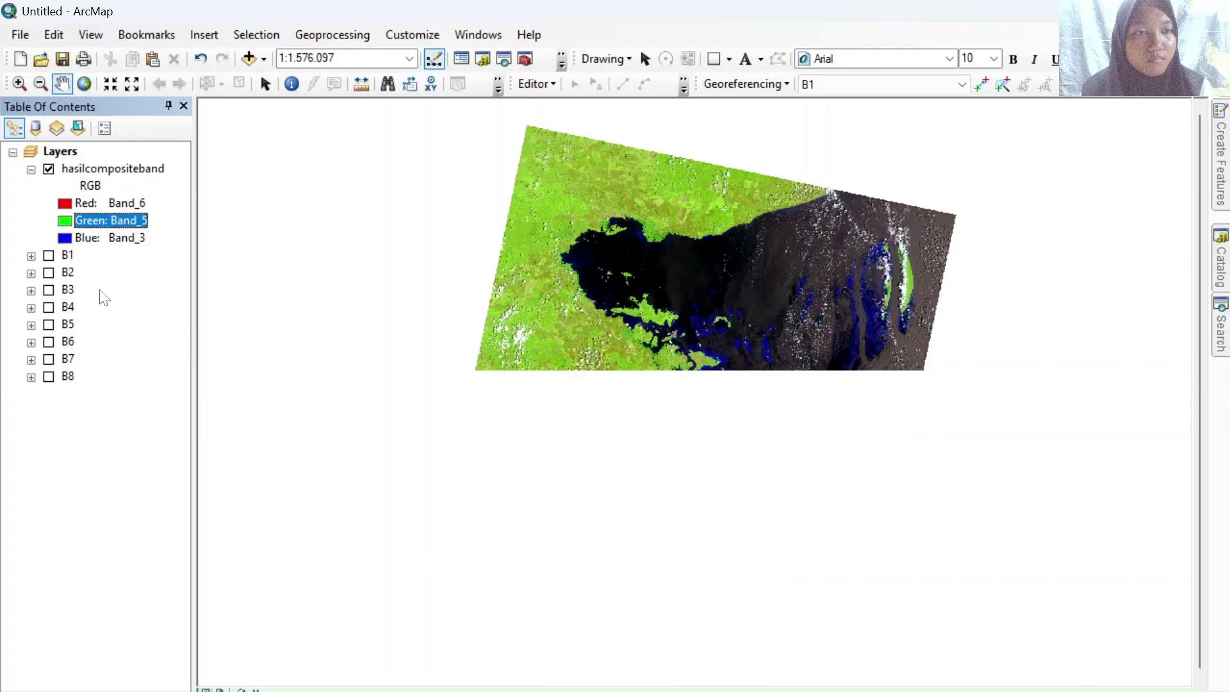
click(67, 238)
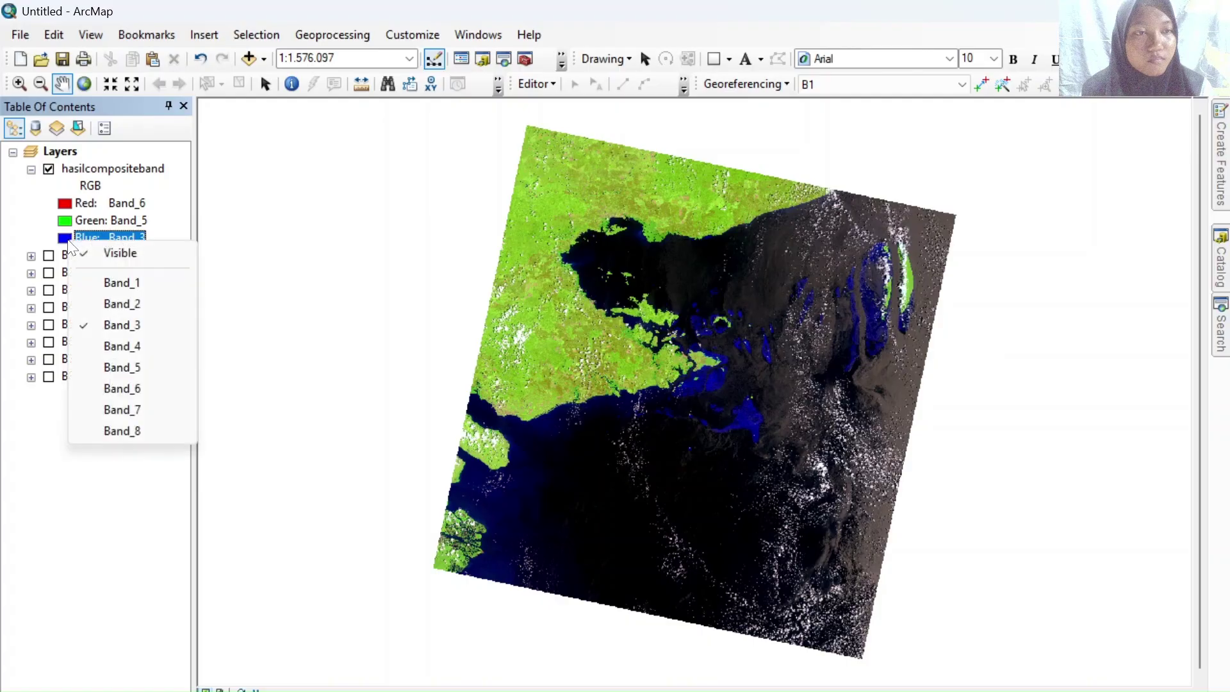
click(119, 306)
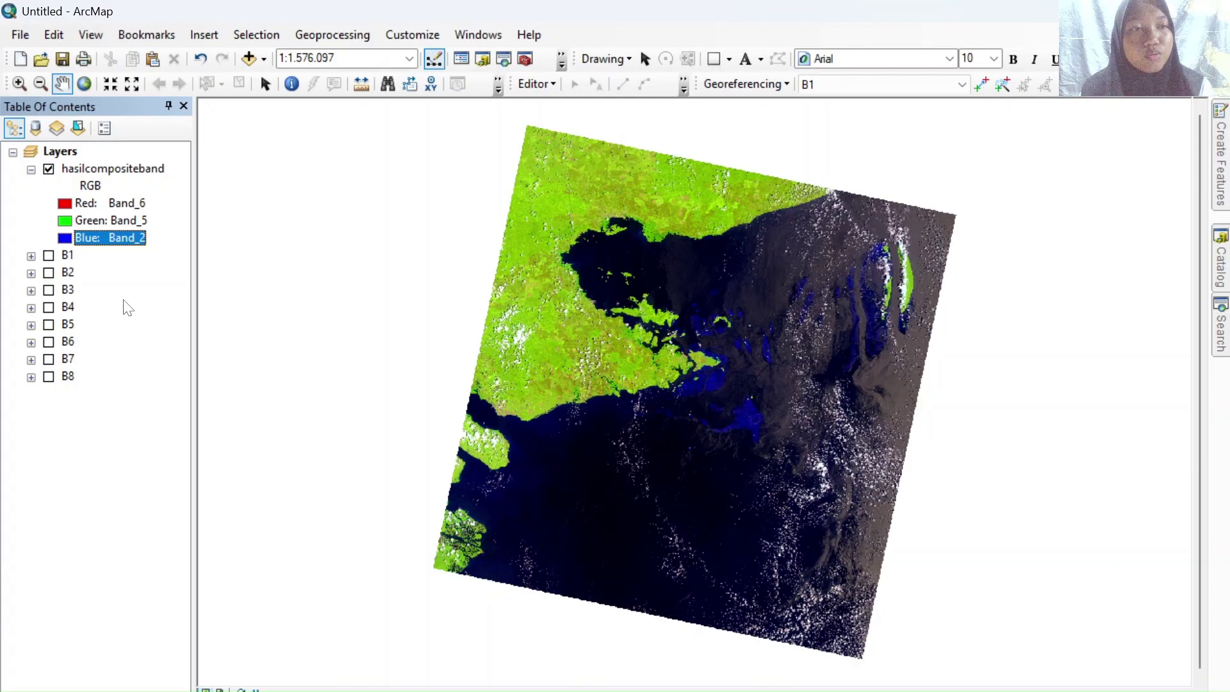
Switch hasilcompositeband to the 7-6-5 combination: Band_7 for red, Band_6 for green and Band_5 for blue
click(66, 204)
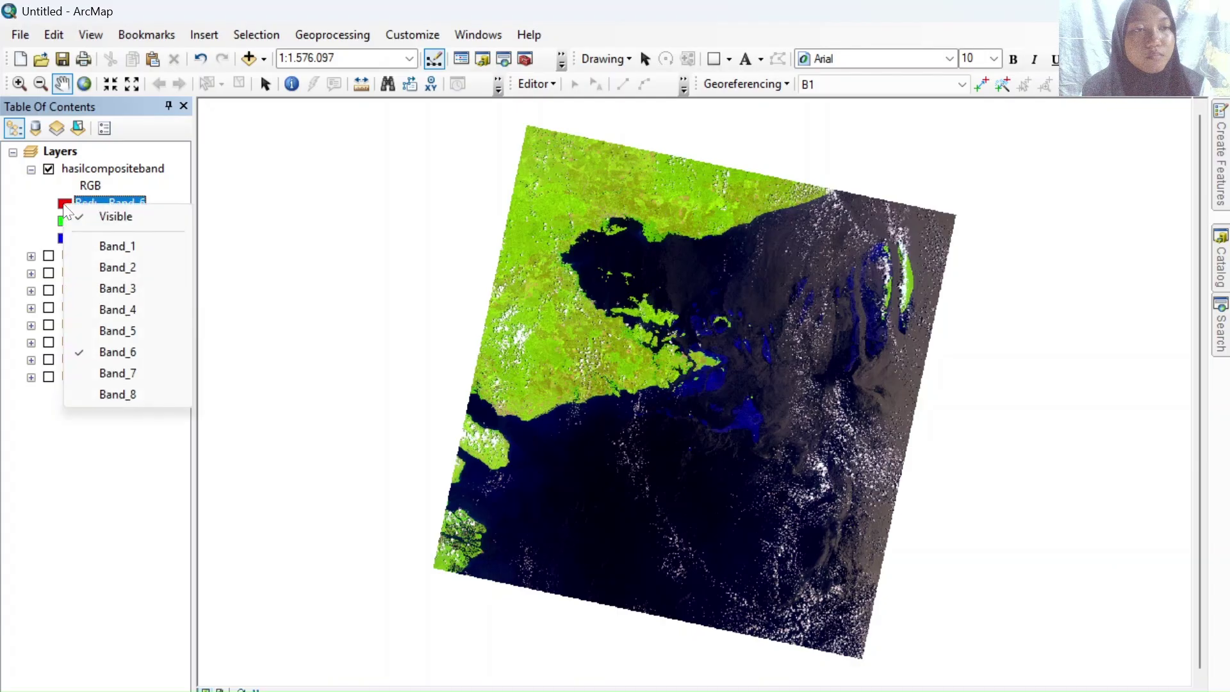
click(130, 372)
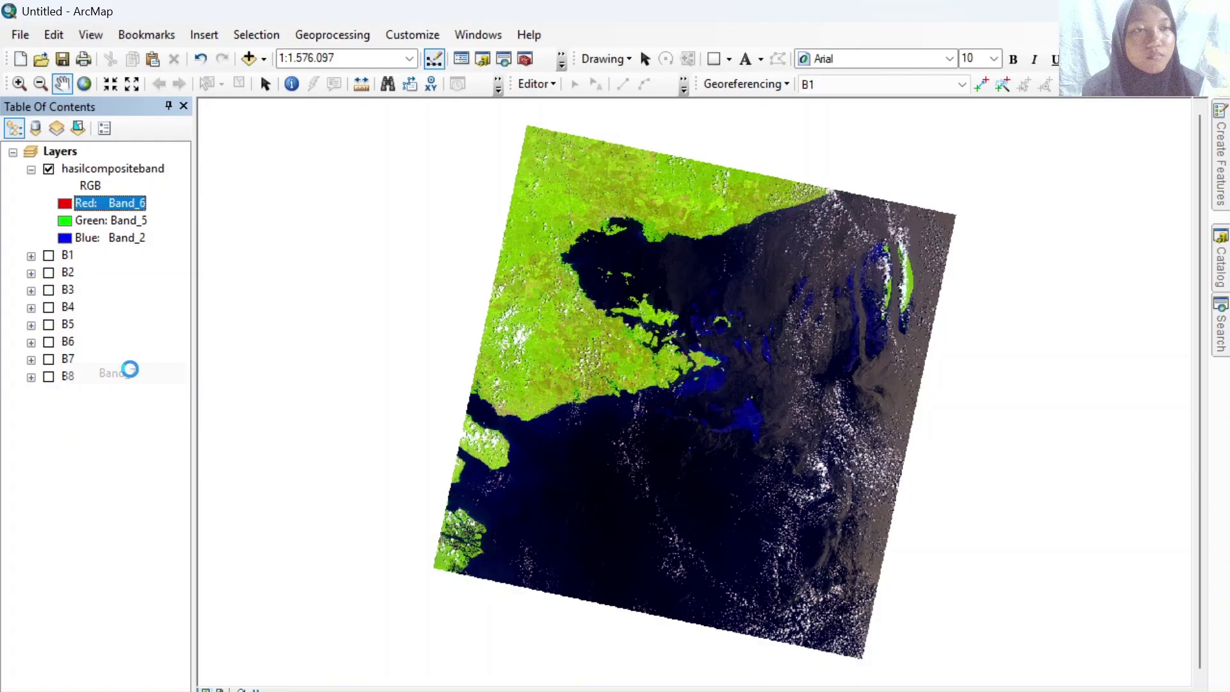
click(65, 221)
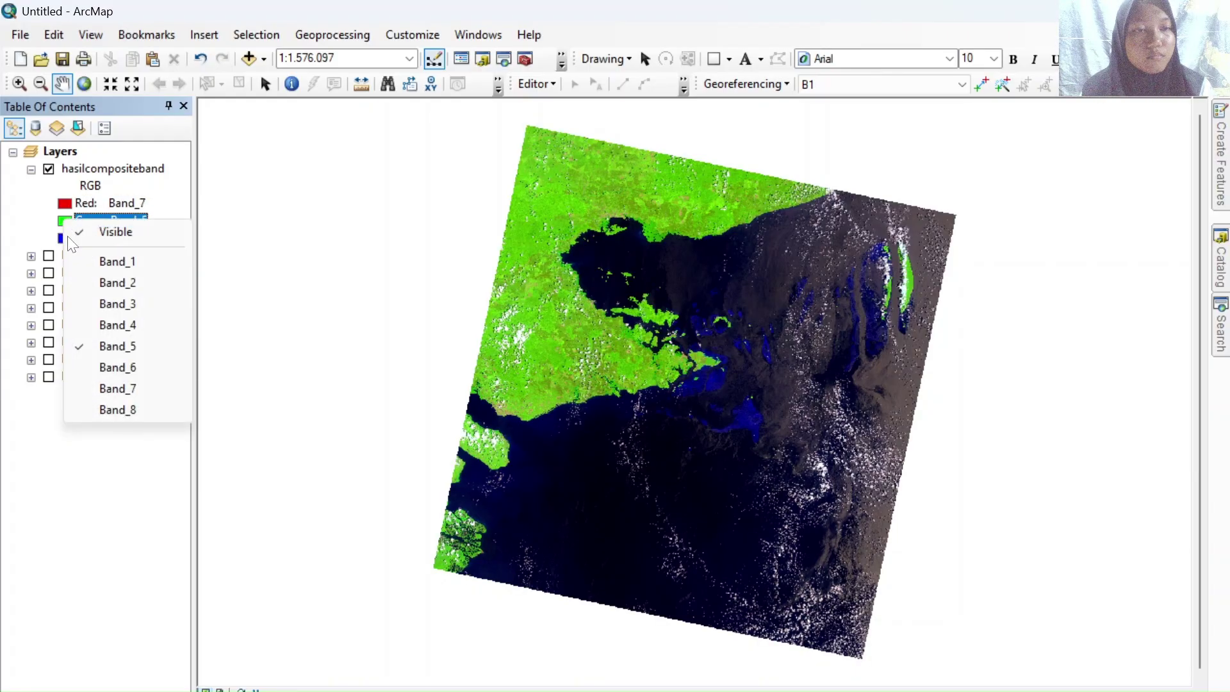
click(139, 370)
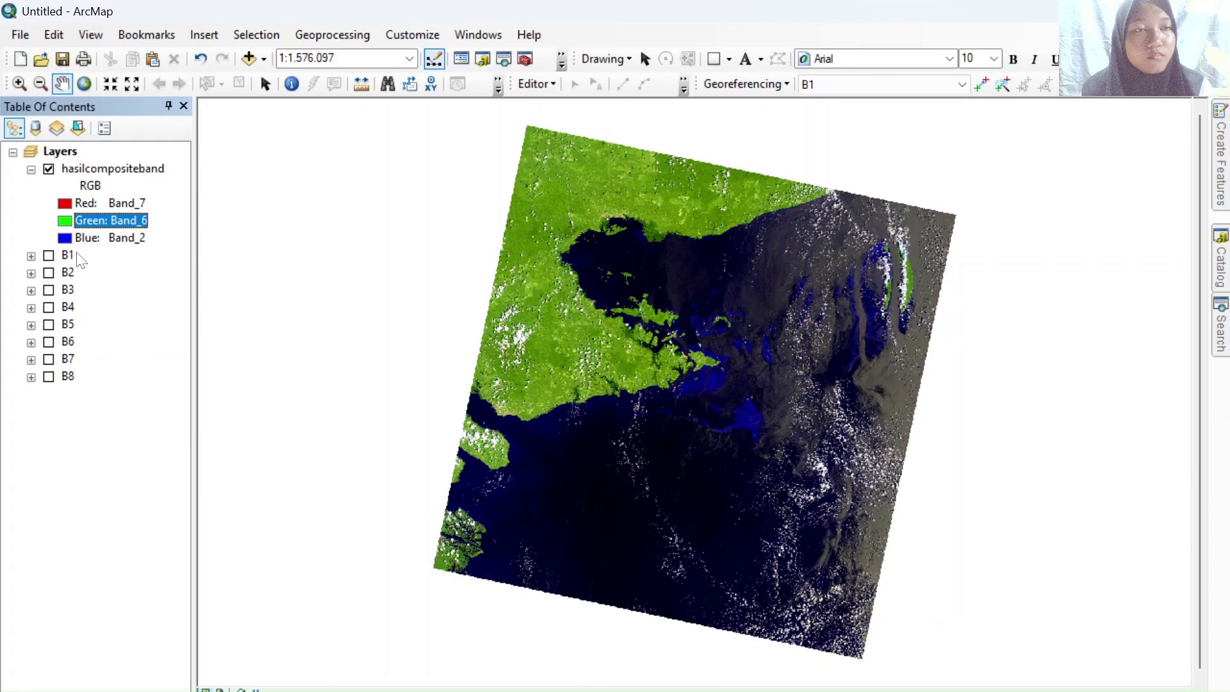
click(64, 237)
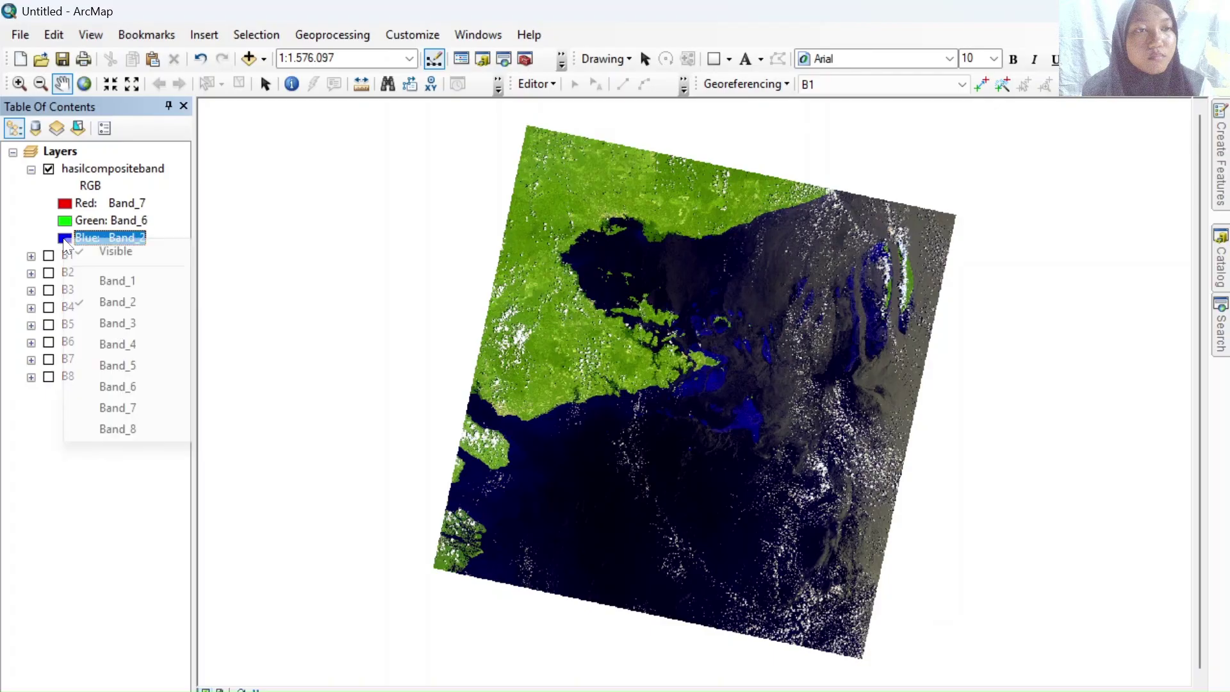
click(140, 361)
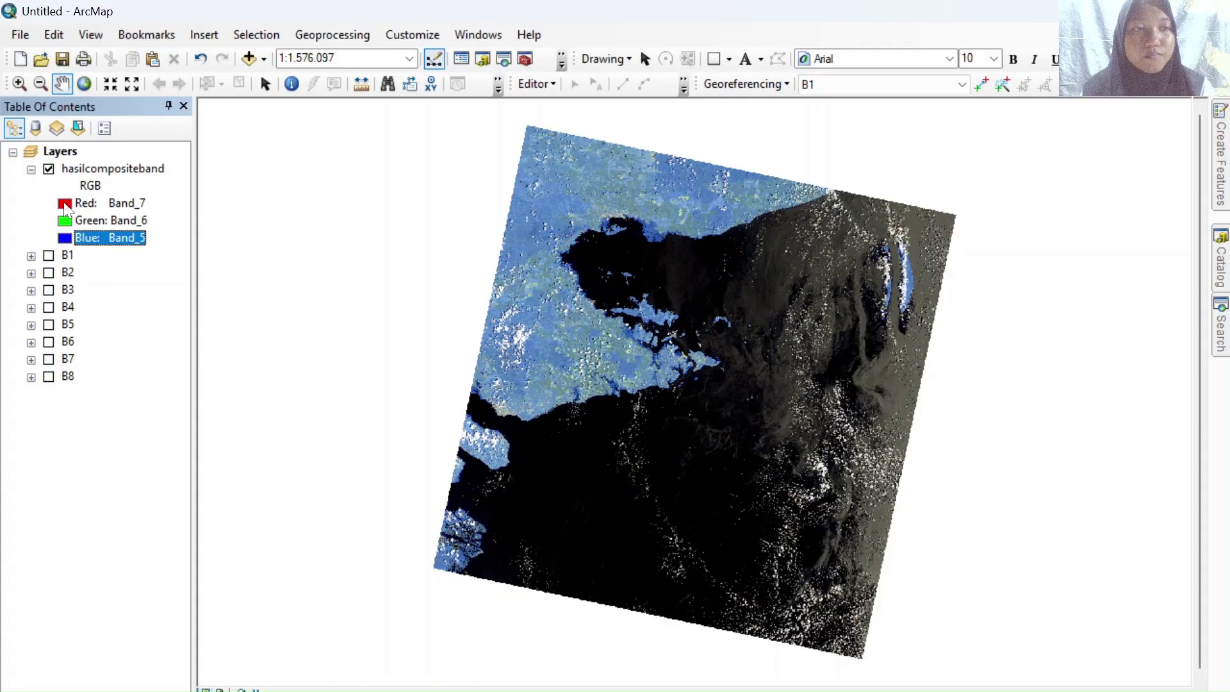
Show hasilcompositeband in the 5-6-2 combination with Band_5 for red and Band_2 for blue, followed by 5-6-4 with Band_4 for blue
click(66, 208)
click(136, 330)
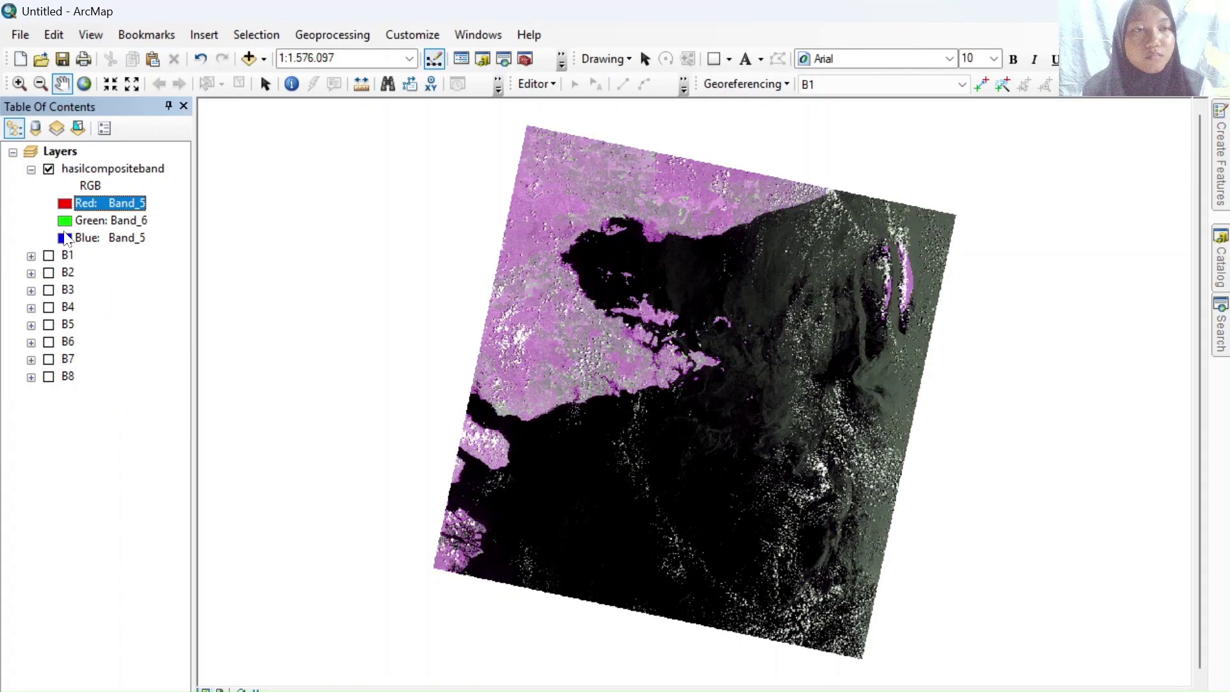
click(65, 238)
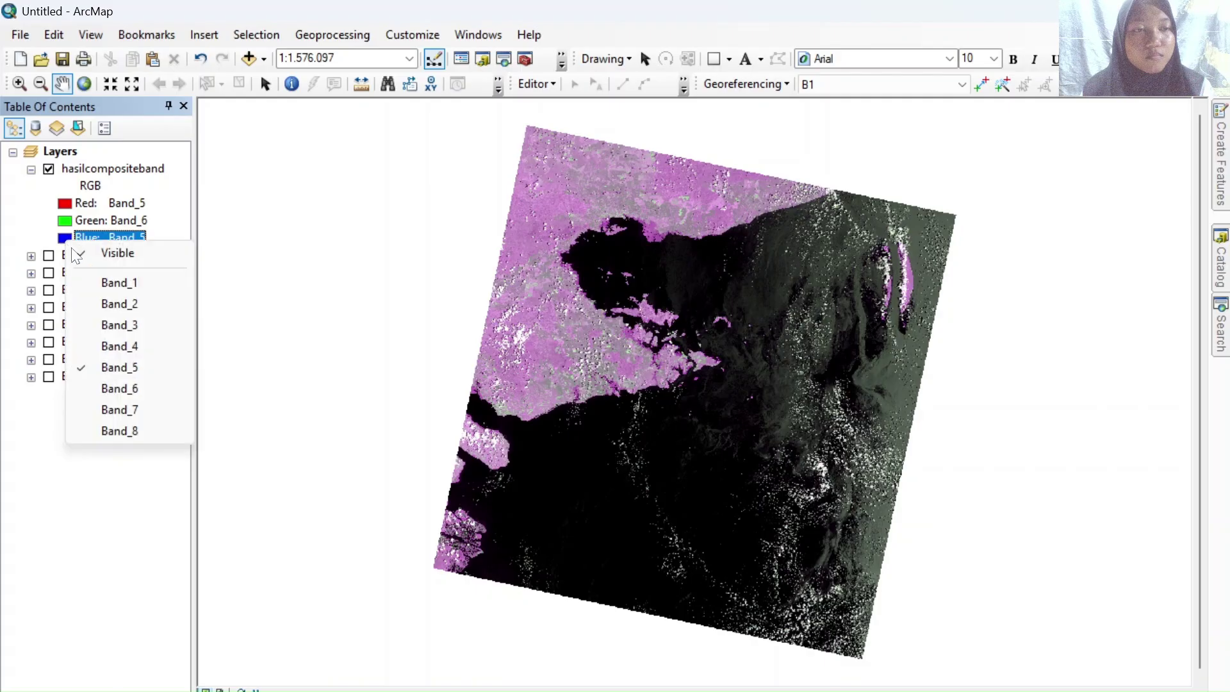
click(111, 305)
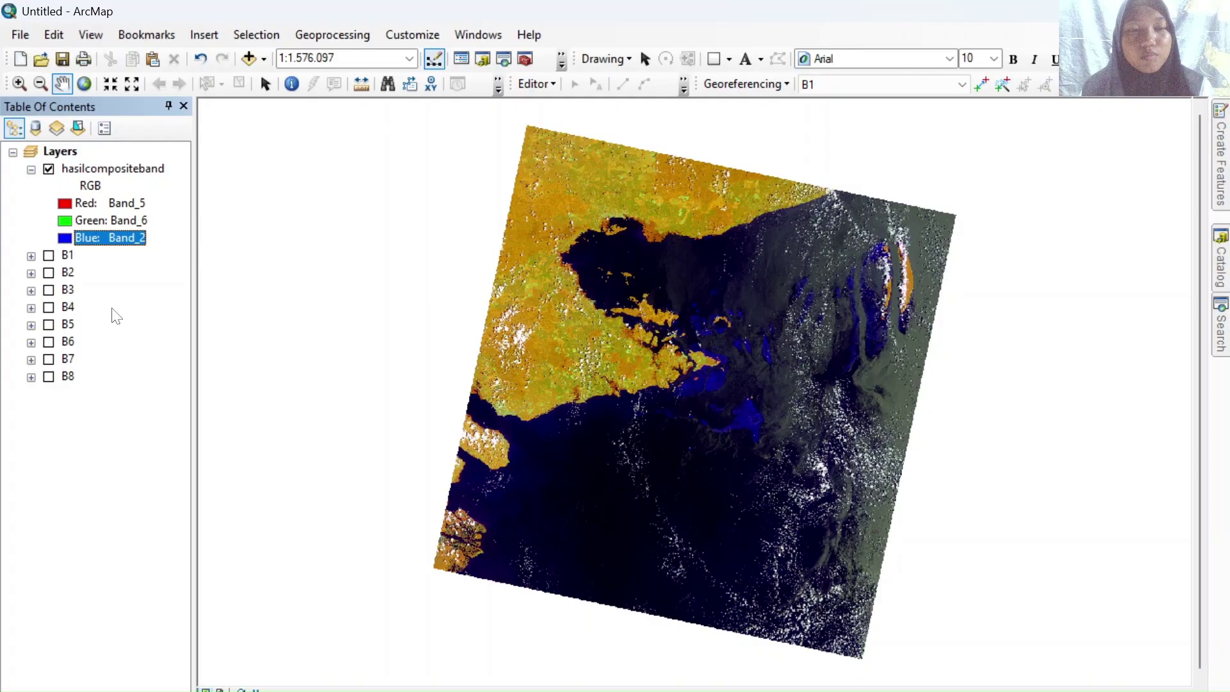
click(74, 238)
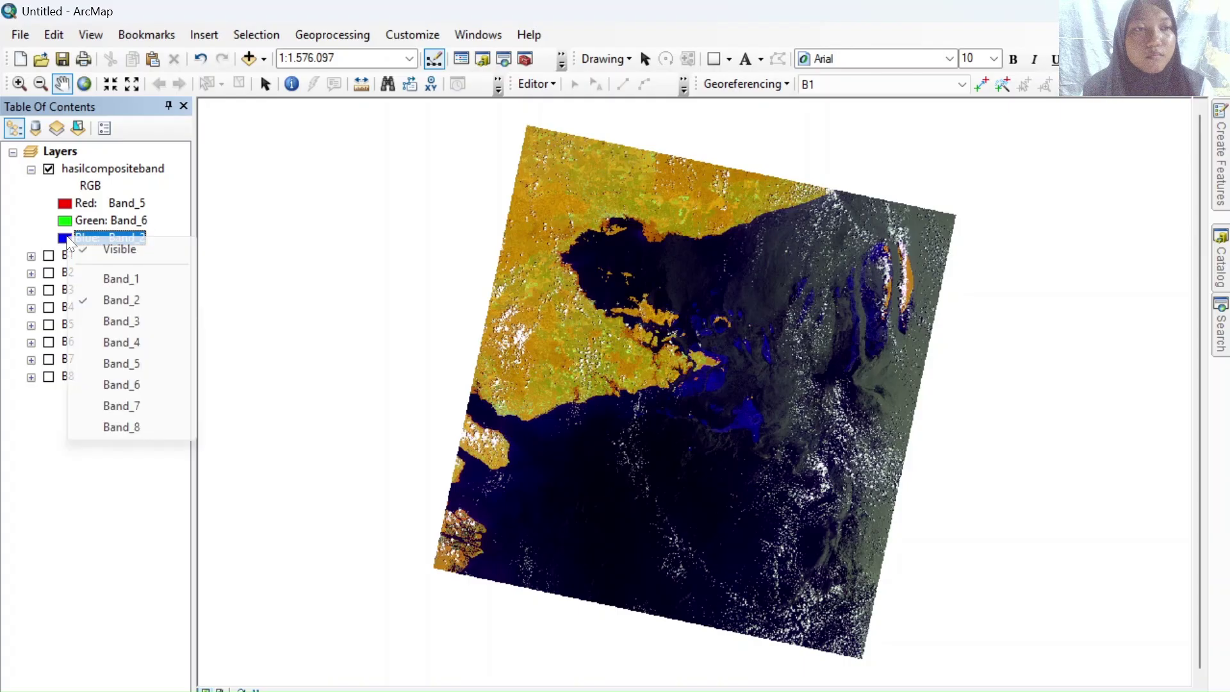
click(105, 341)
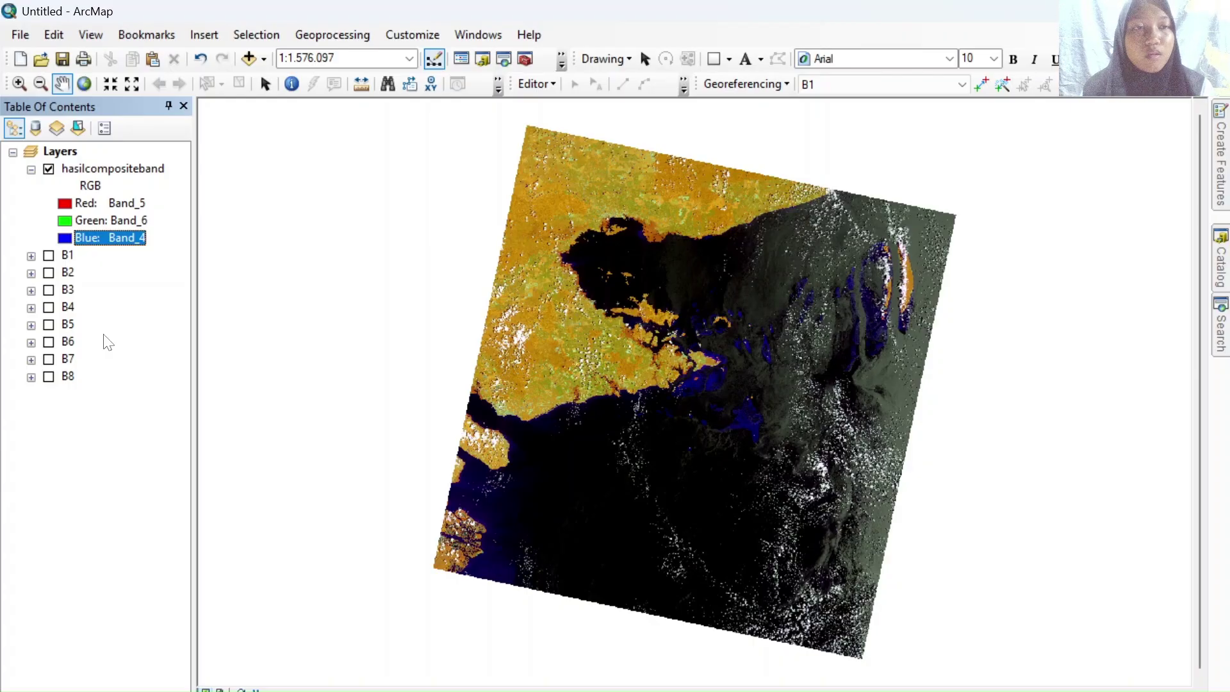
Change hasilcompositeband to the 7-5-3 combination: Band_7 for red, Band_5 for green and Band_3 for blue
click(68, 206)
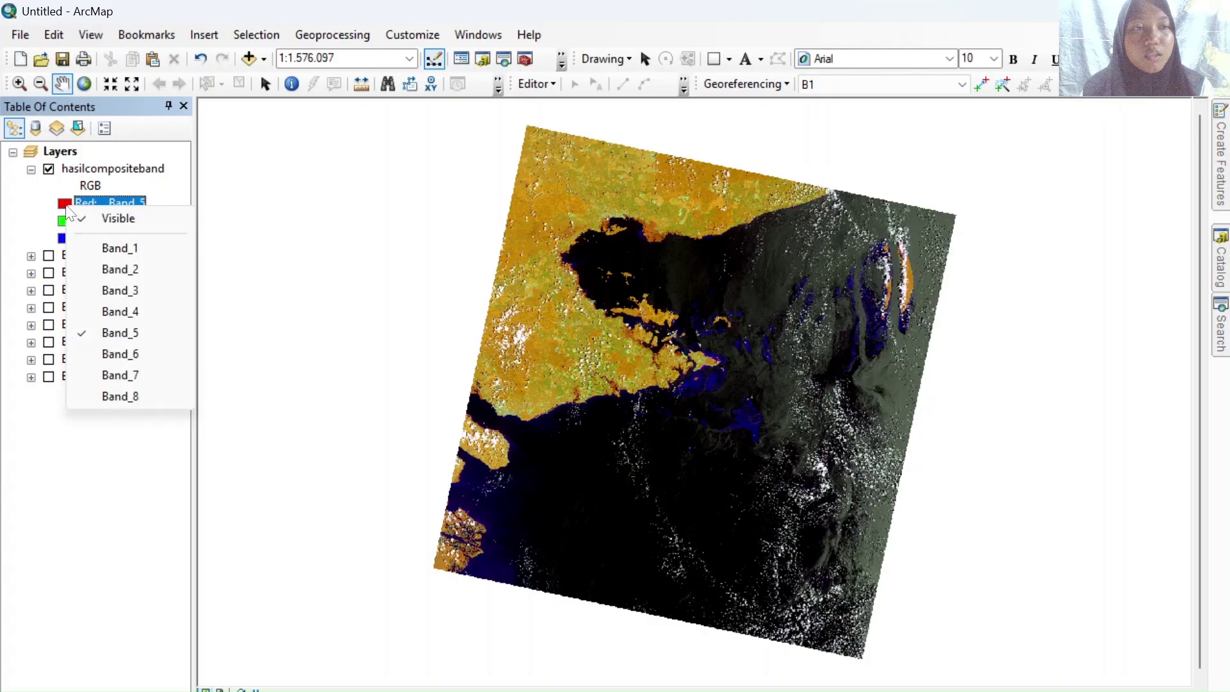
click(128, 375)
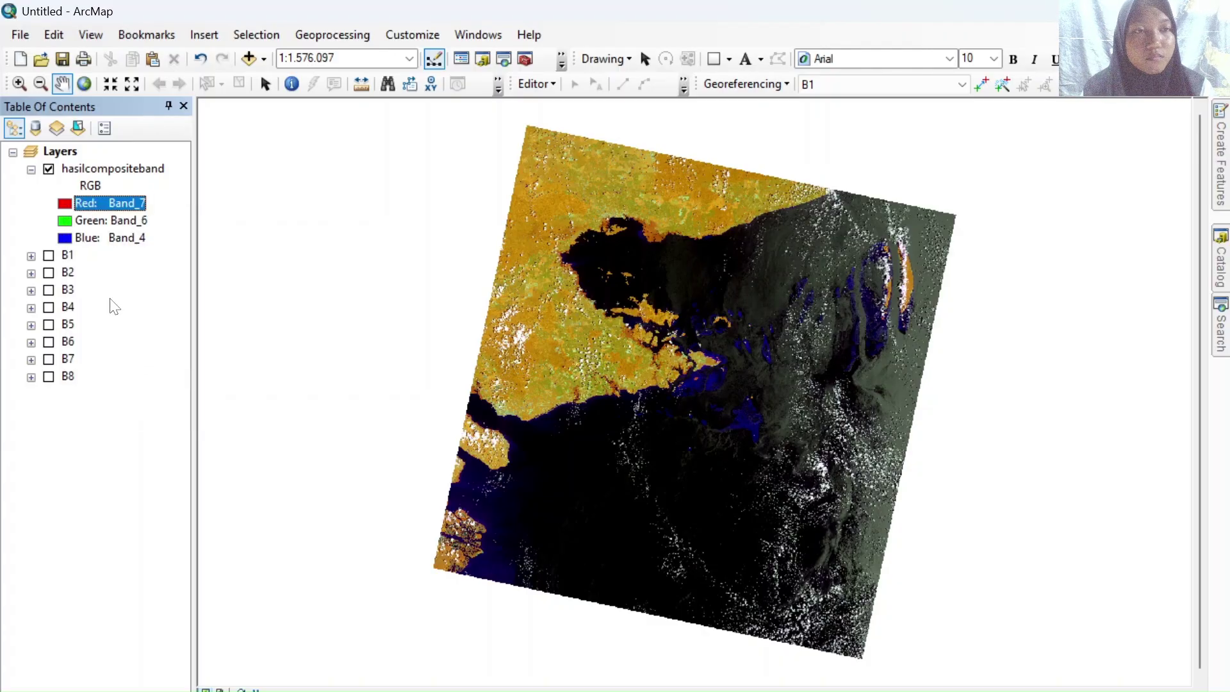
click(89, 220)
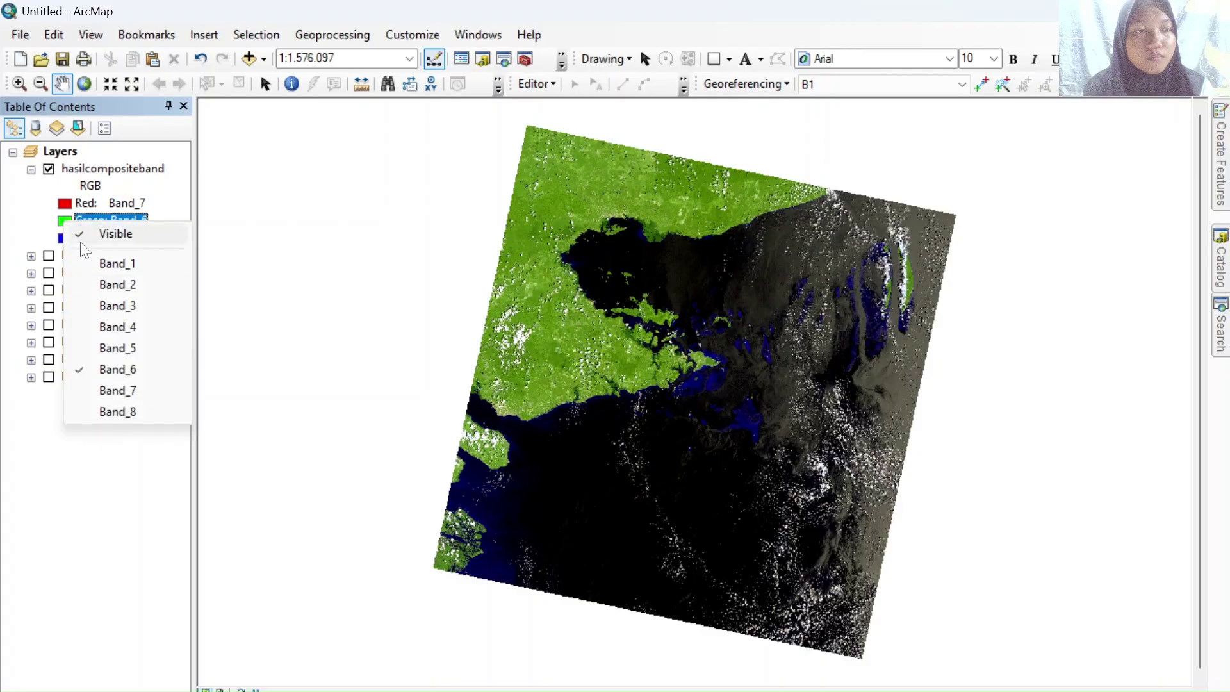
click(130, 346)
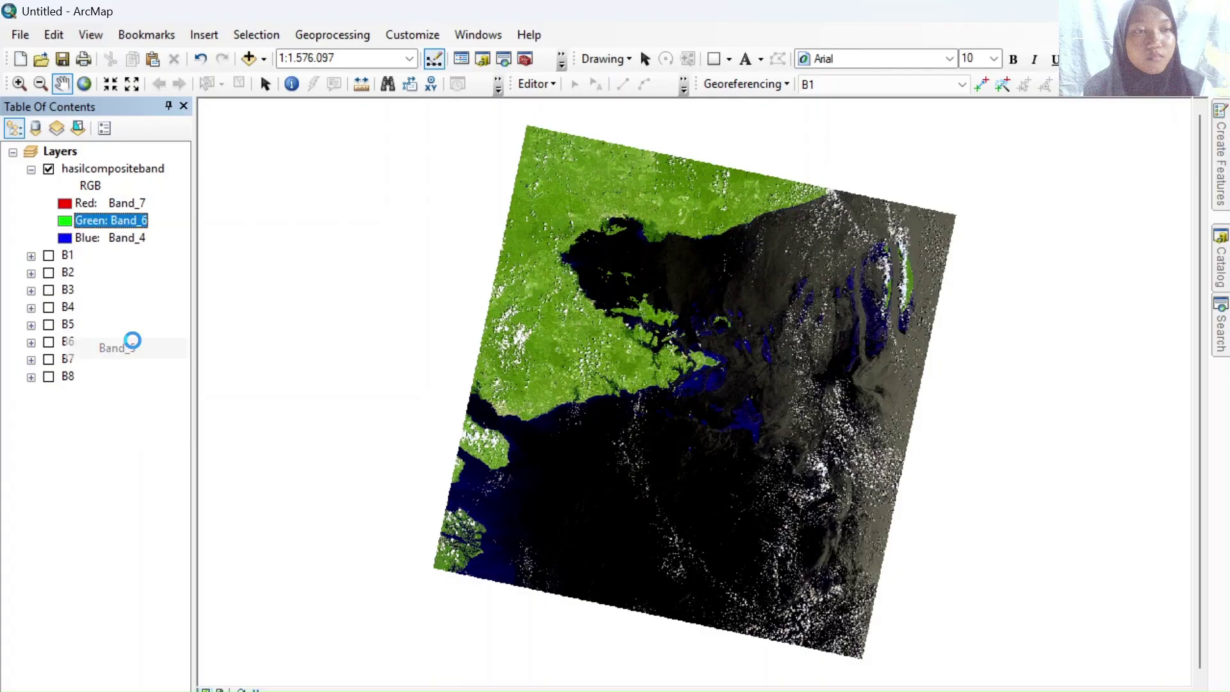
click(84, 238)
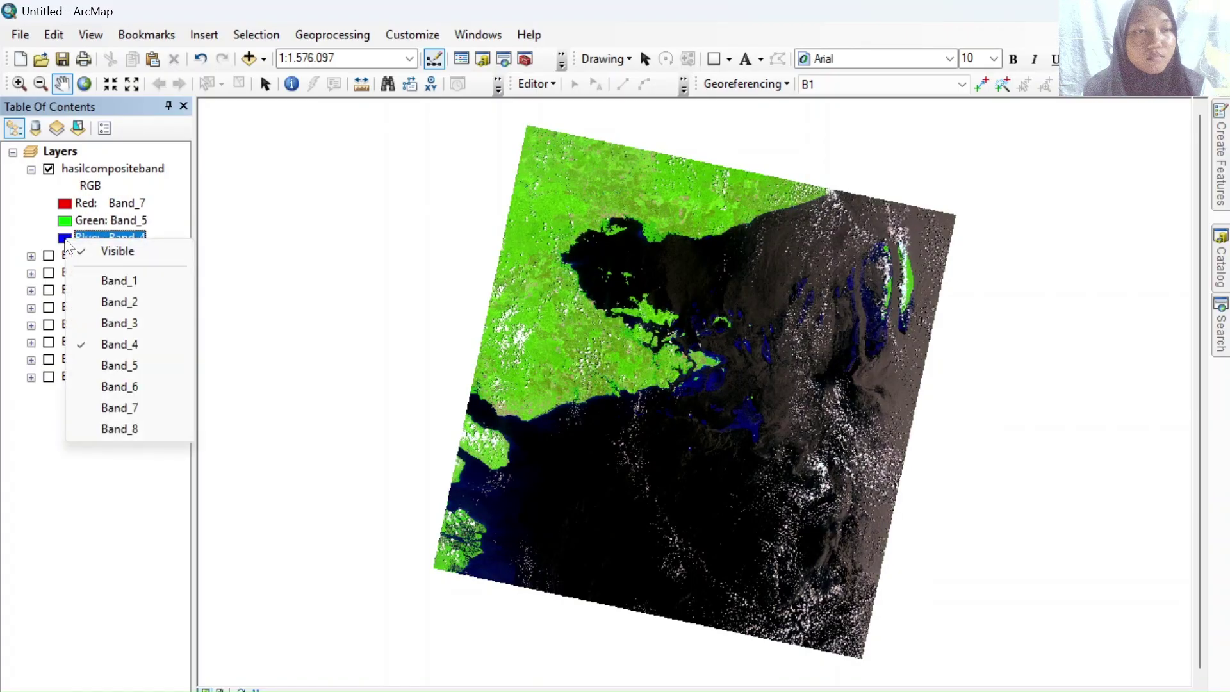
click(139, 323)
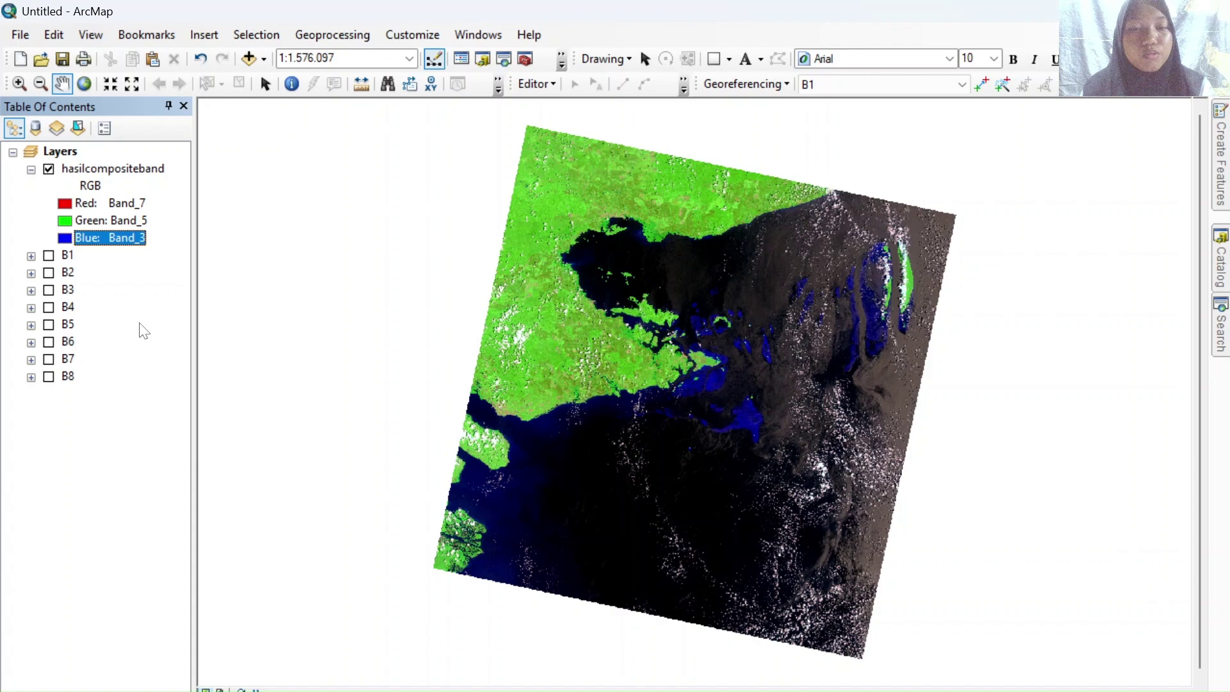
Show hasilcompositeband in the 7-5-4 combination with Band_4 for blue, followed by 6-5-4 with Band_6 for red
click(67, 241)
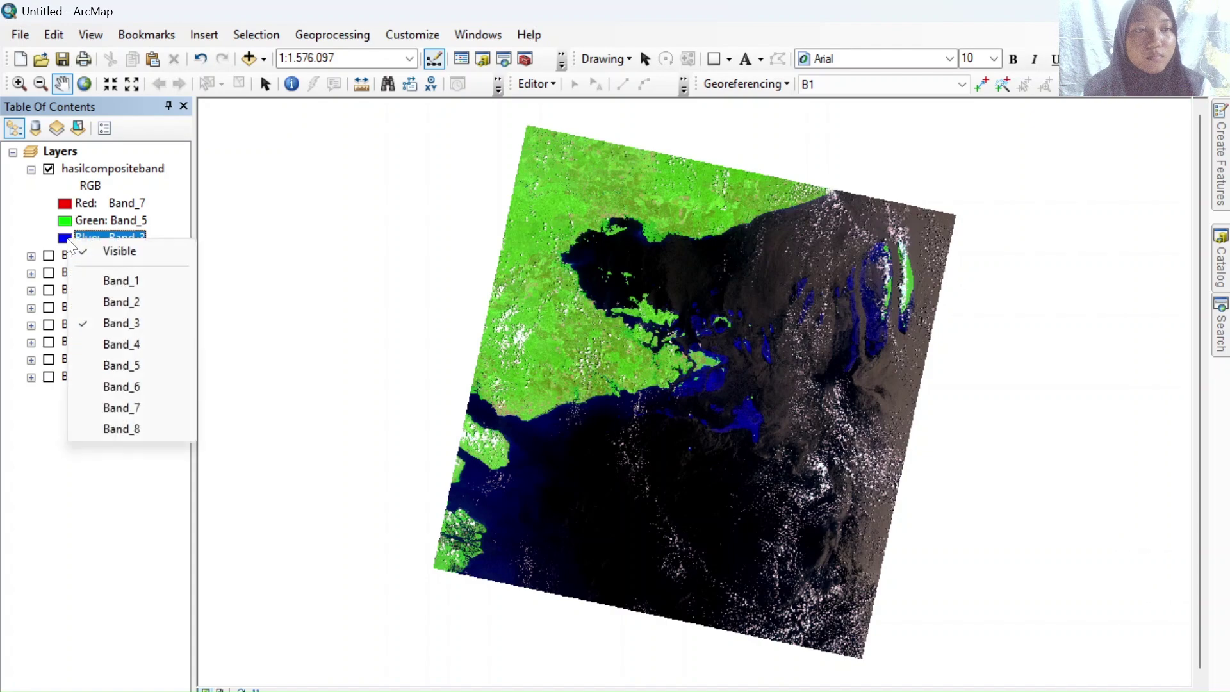
click(137, 343)
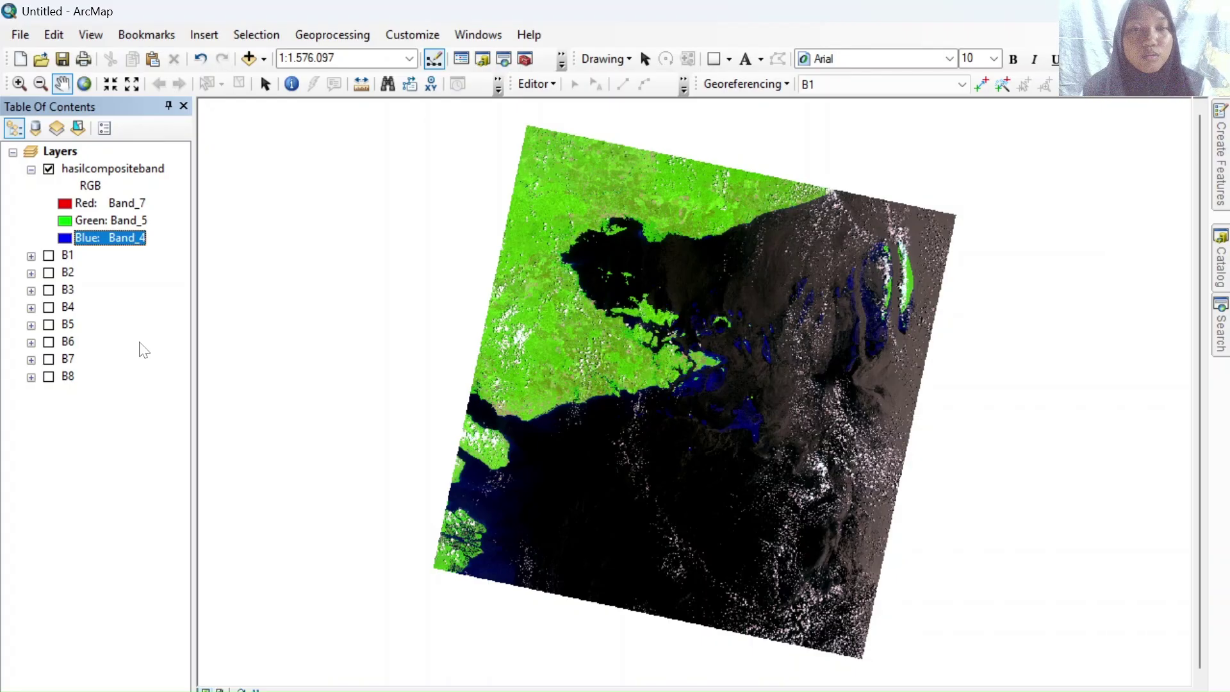
click(69, 206)
click(69, 206)
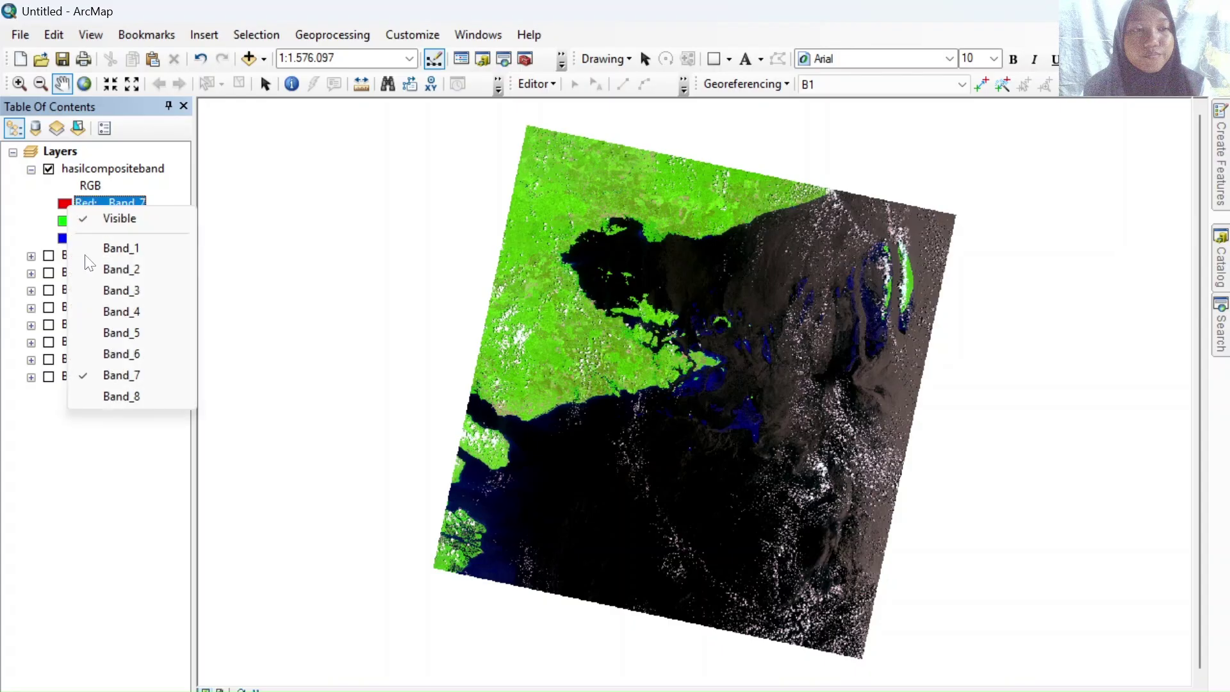
click(130, 354)
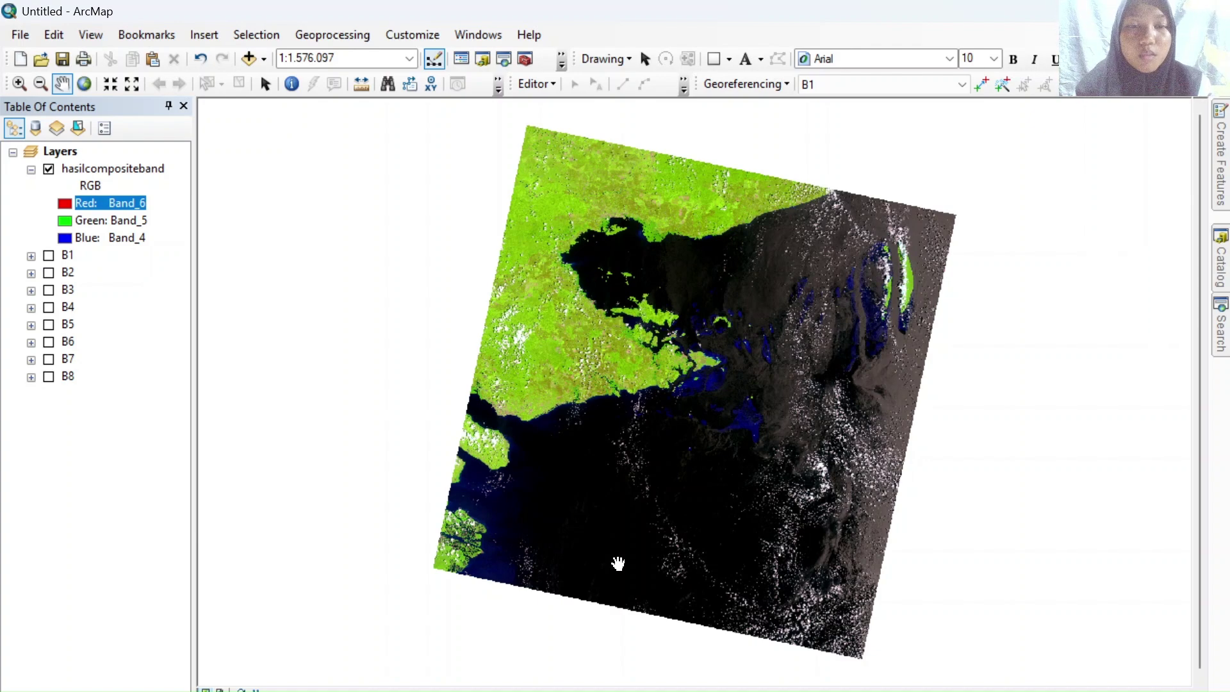
Start a new shapefile named cropping in the Home - Documents\ArcGIS folder
click(484, 33)
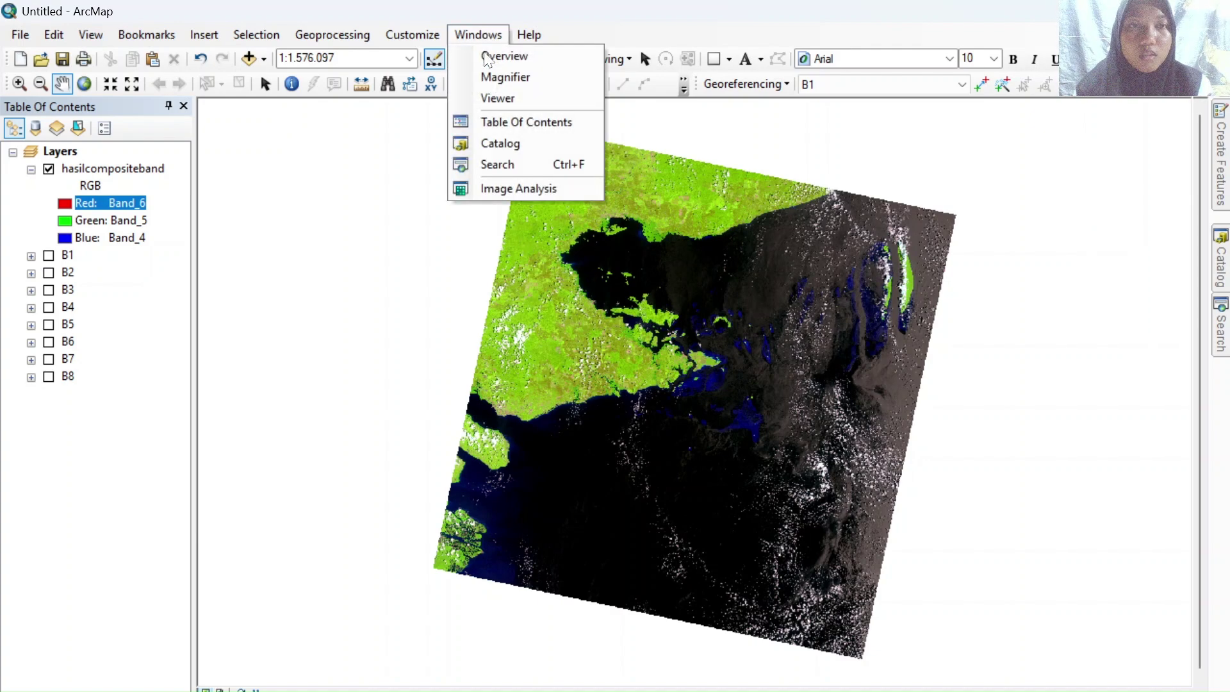
click(529, 143)
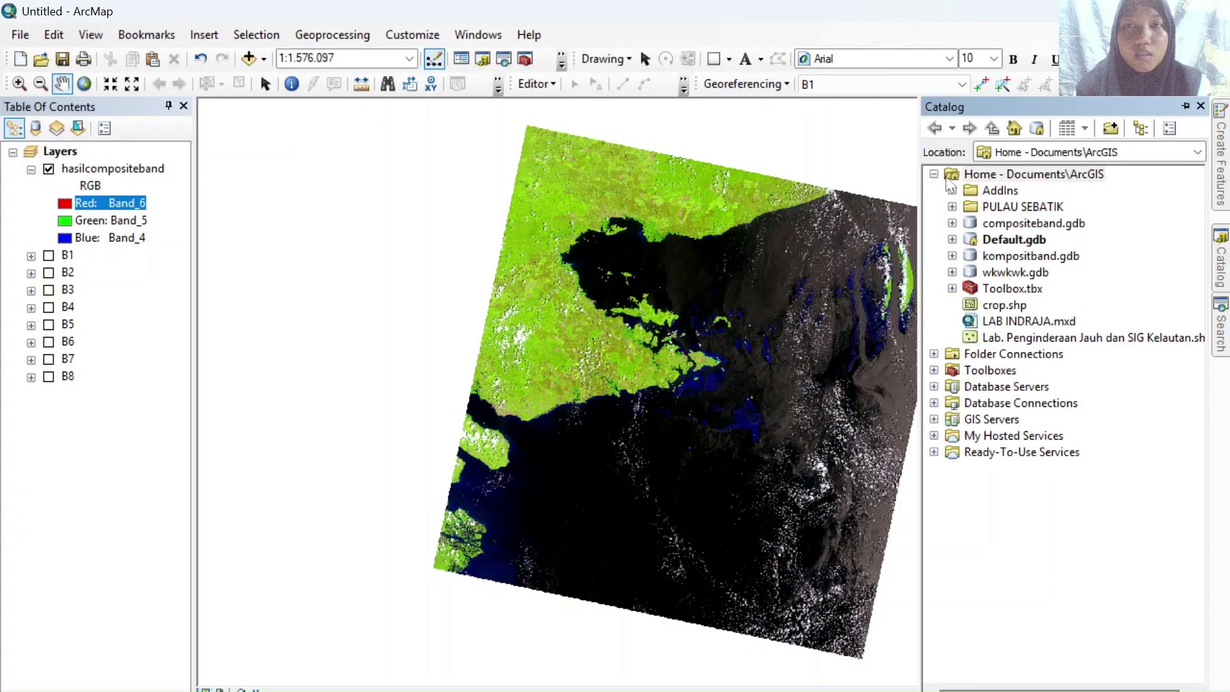
right_click(1056, 177)
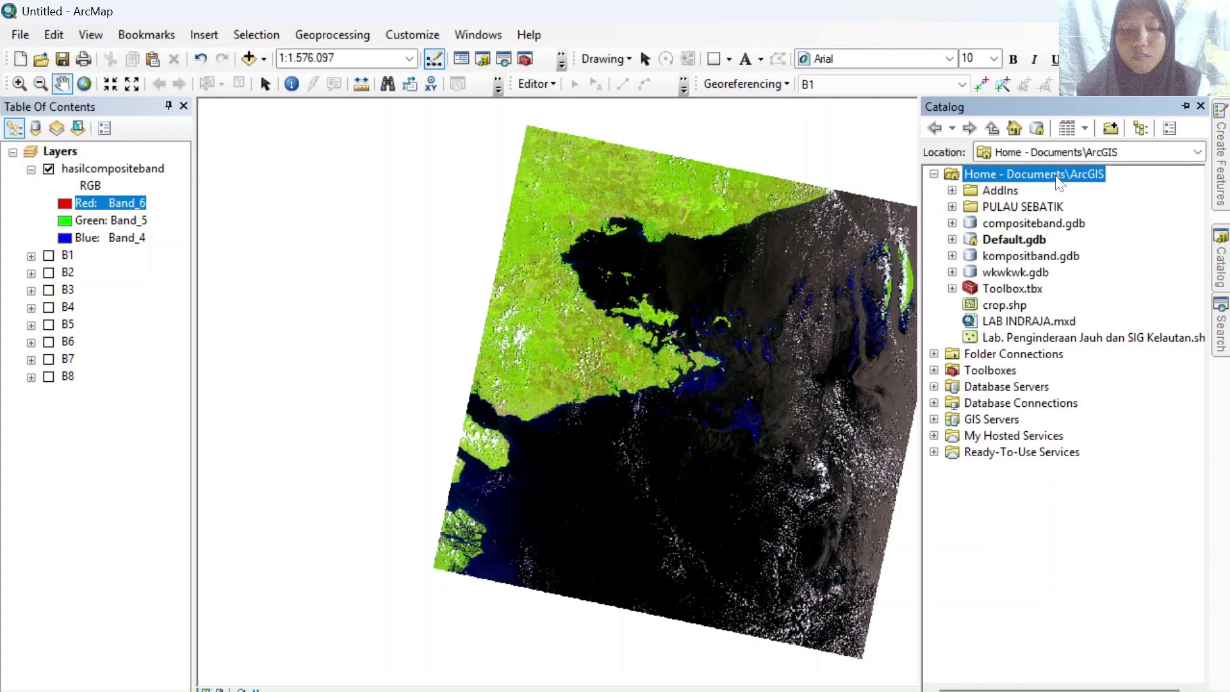
mouse_move(1132, 302)
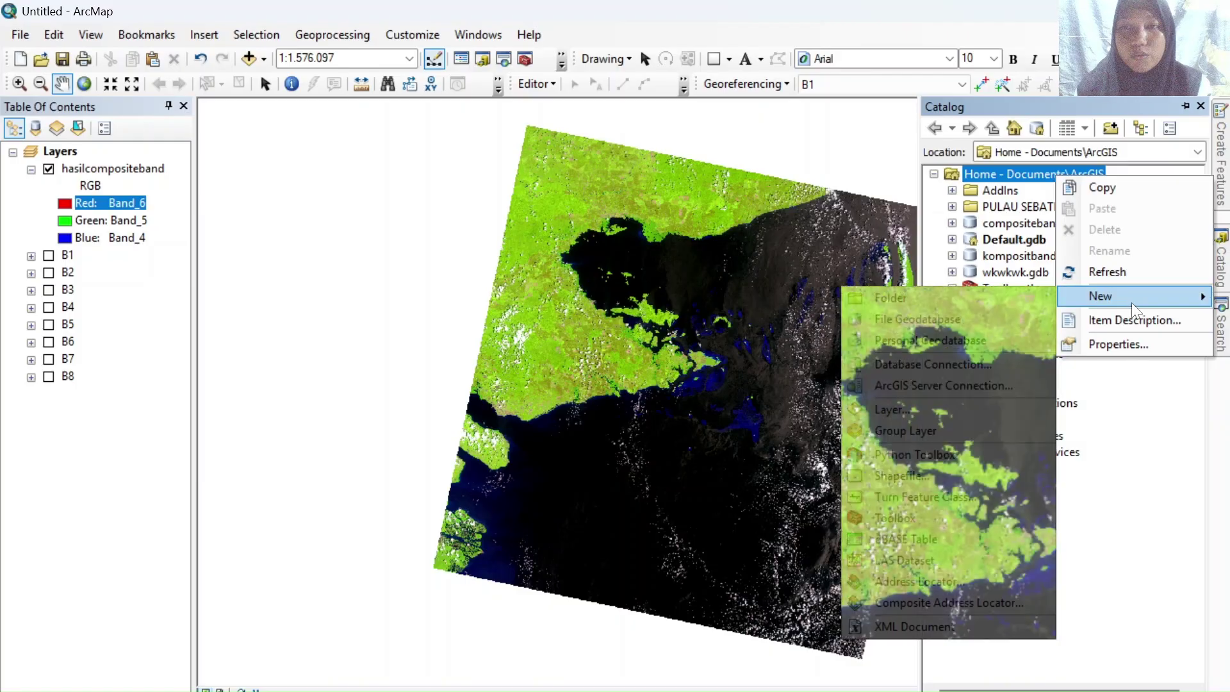
click(947, 473)
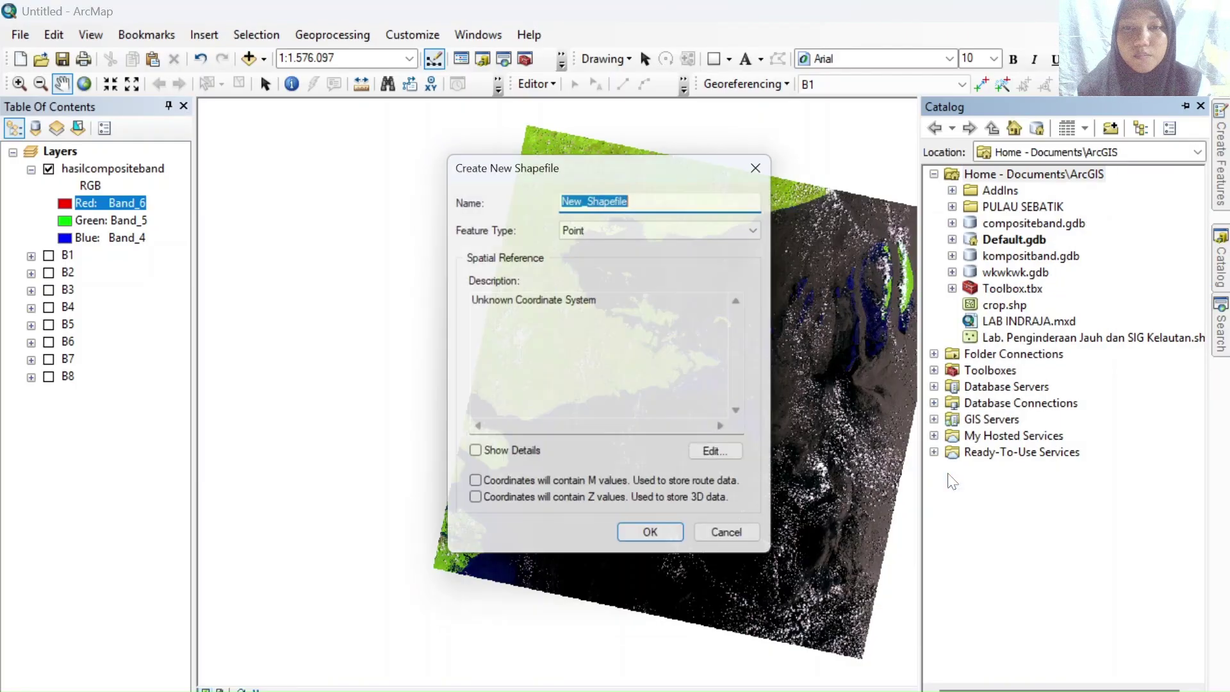
text(cropp)
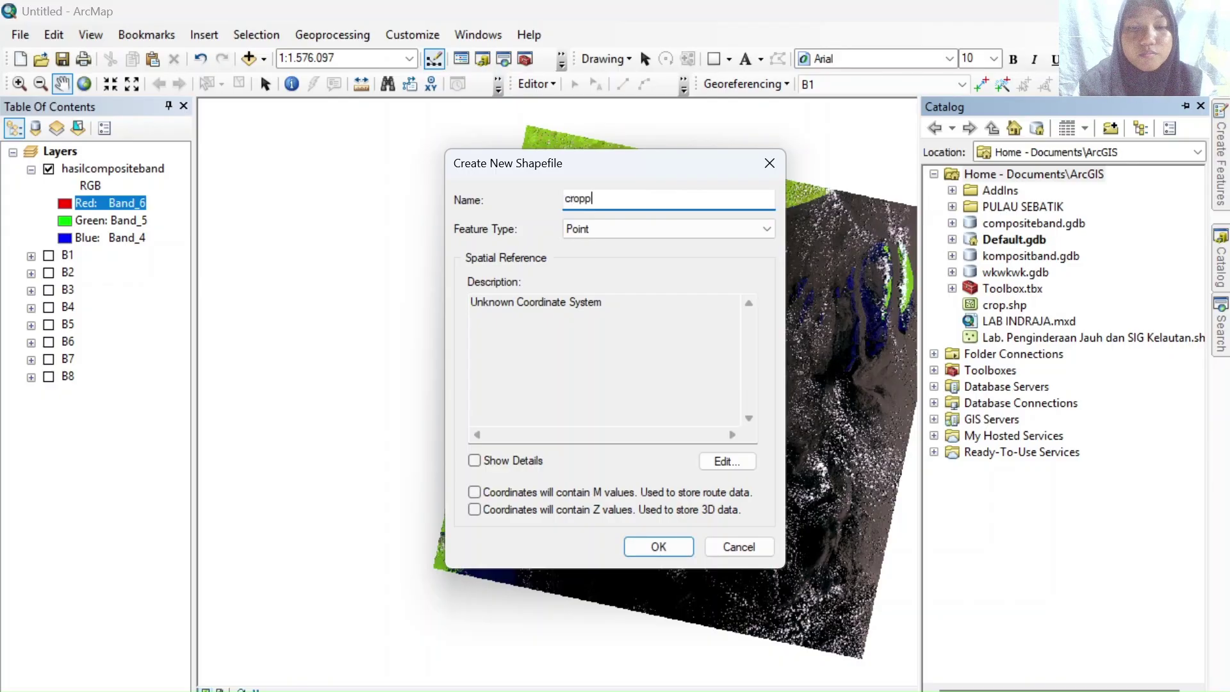
text(ing)
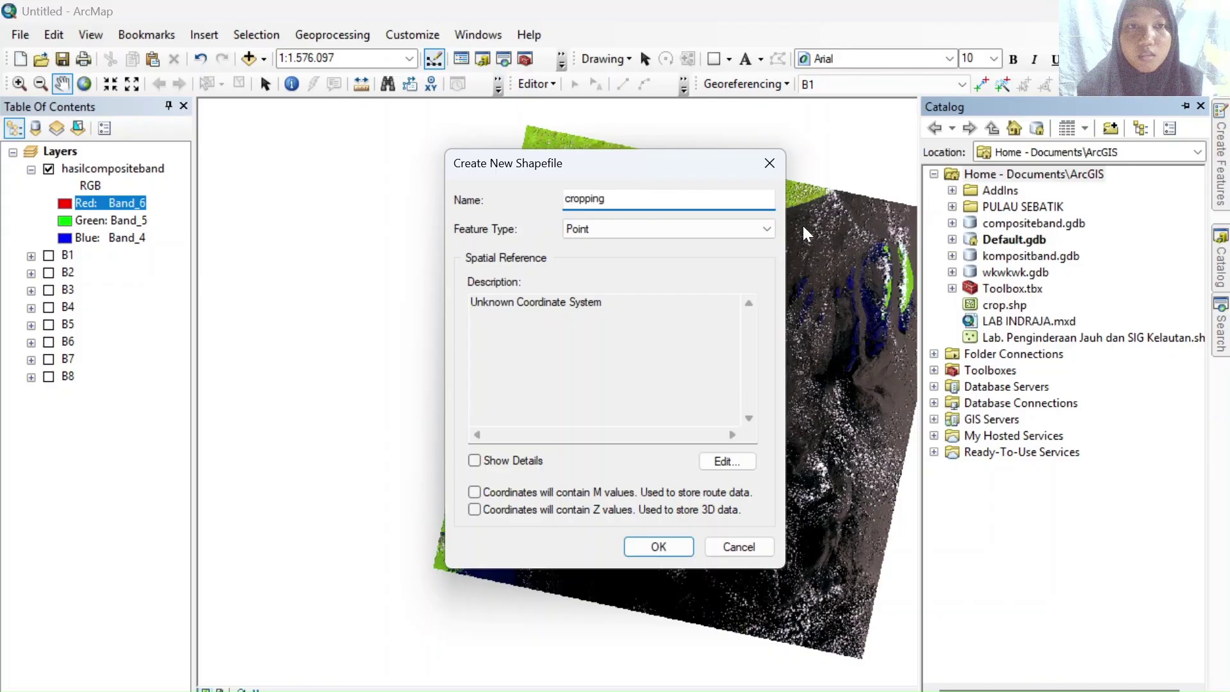
Set the new shapefile's feature type to Polygon and its coordinate system to WGS 1984, and create it
click(759, 231)
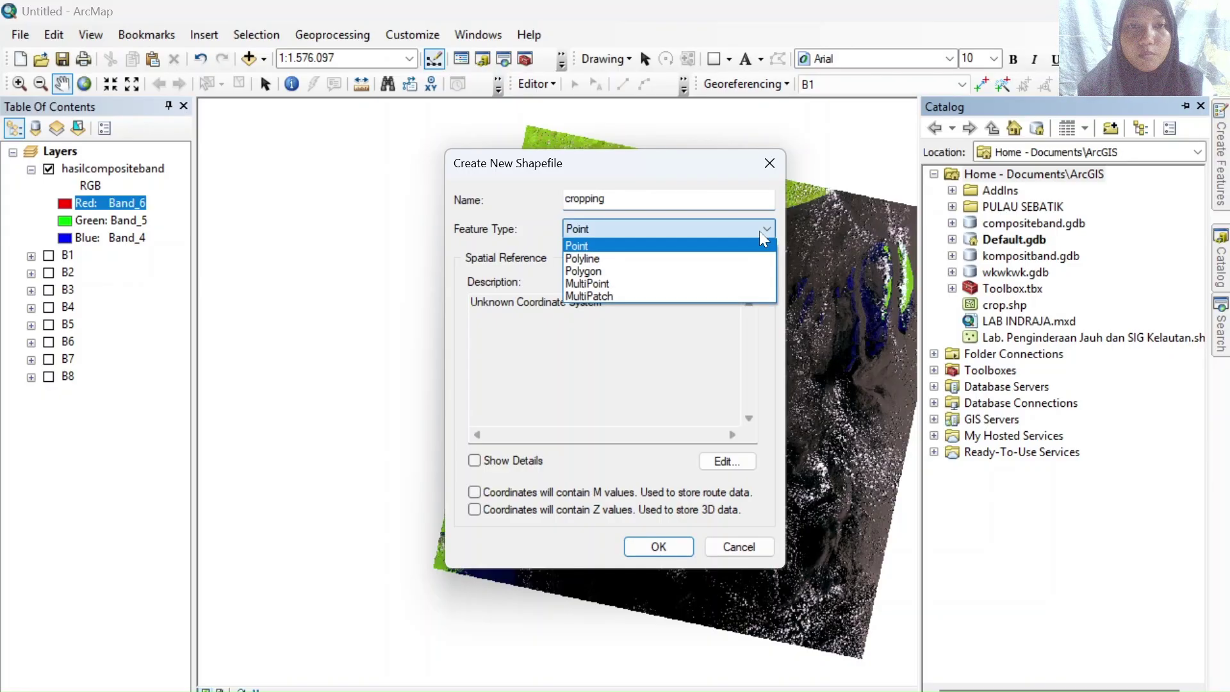
click(713, 271)
click(727, 461)
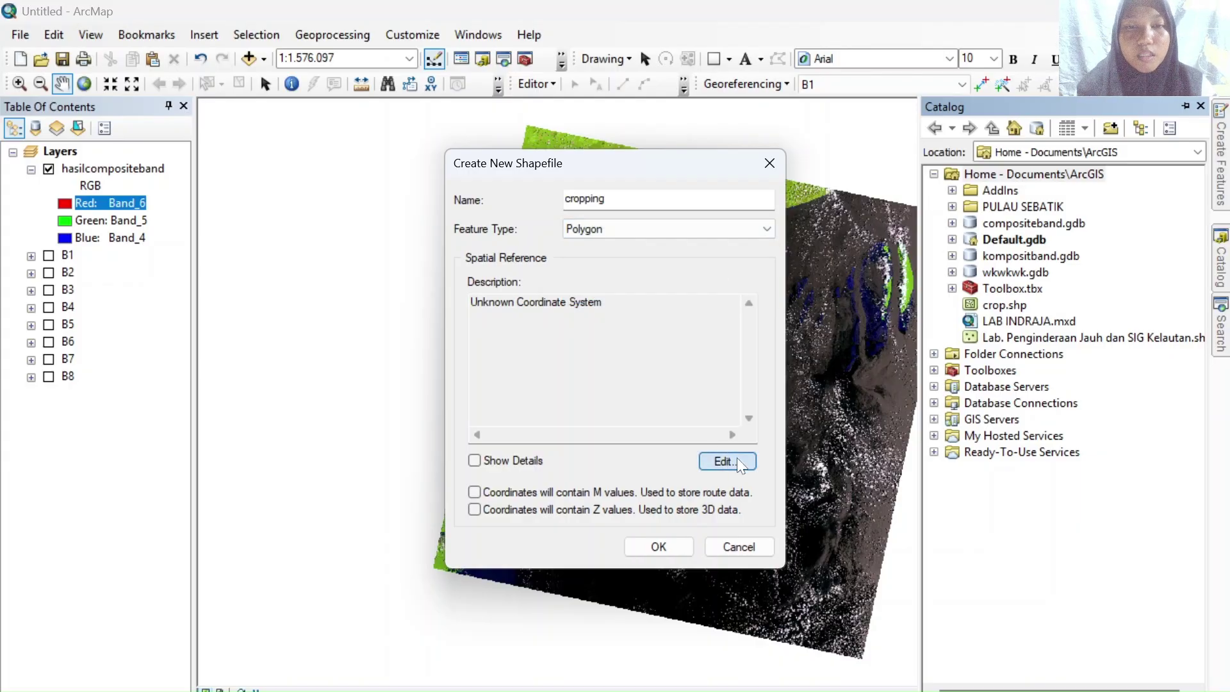
click(521, 224)
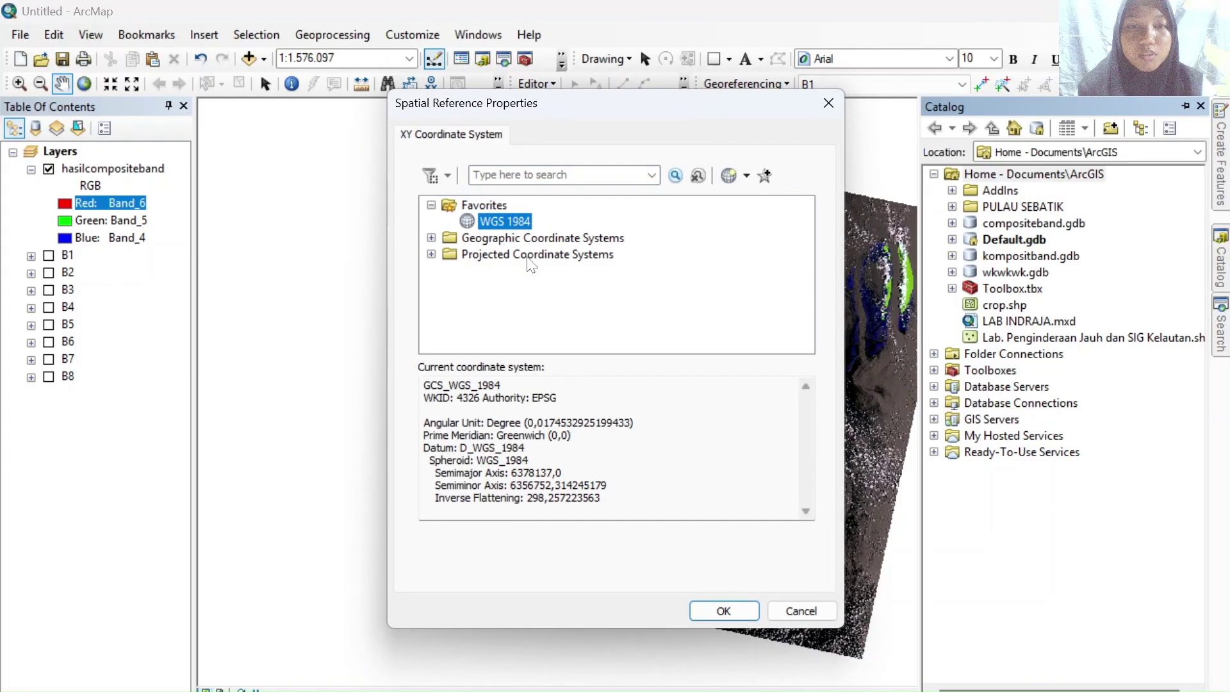
click(726, 610)
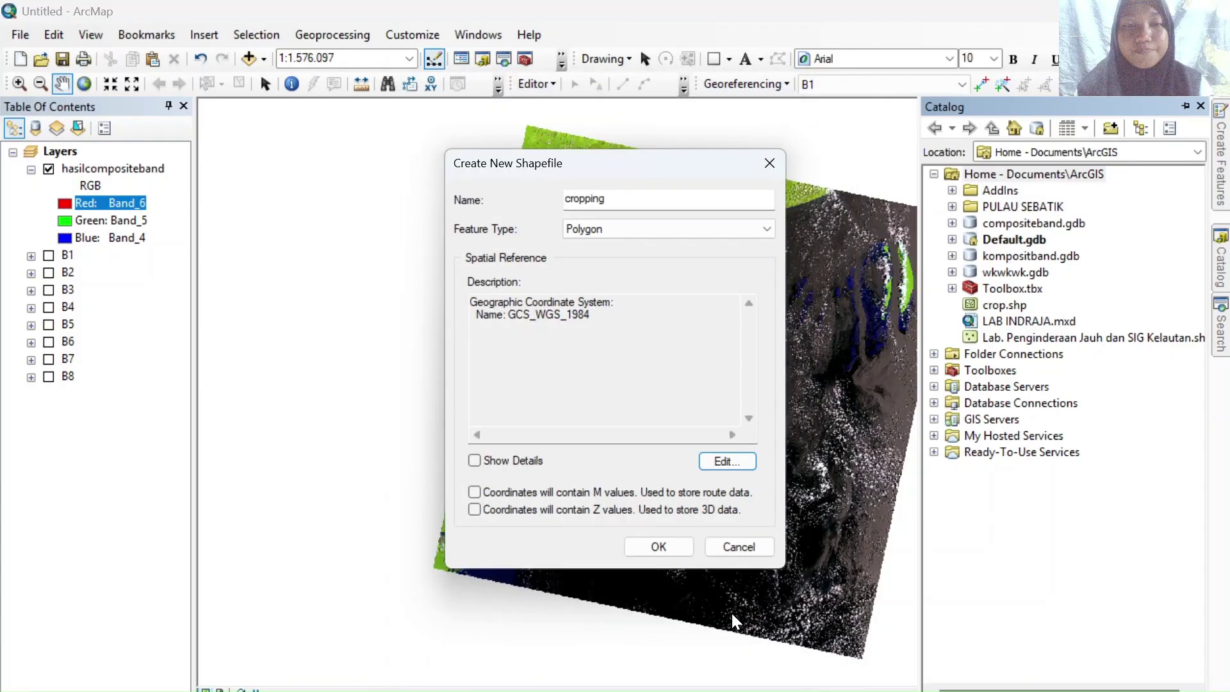
click(660, 546)
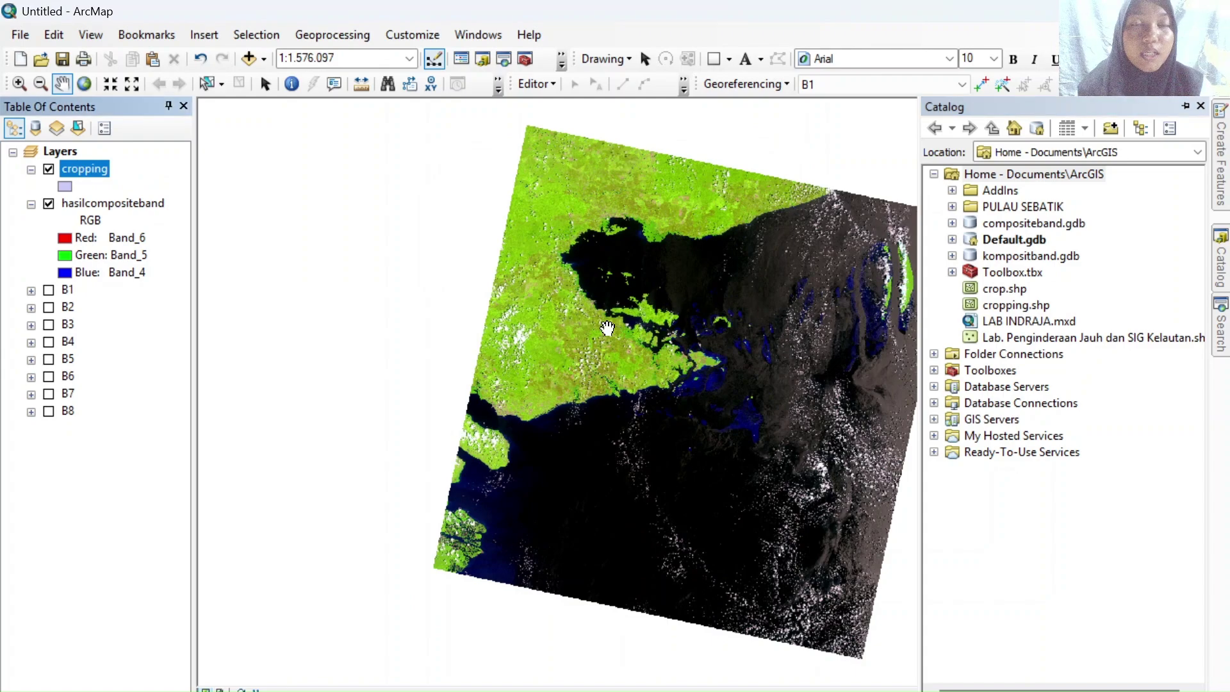
Start an edit session and draw a four-corner, roughly rectangular cropping polygon over the island at the image's western edge, just south of the mainland coast
click(555, 86)
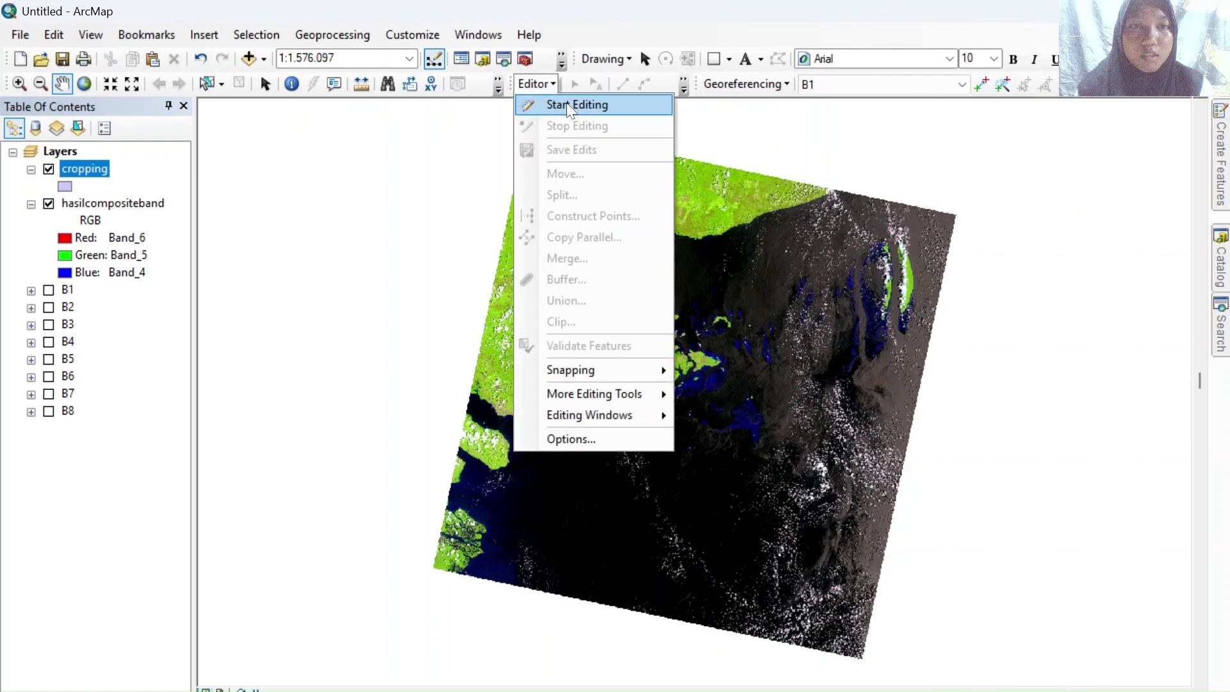
click(567, 103)
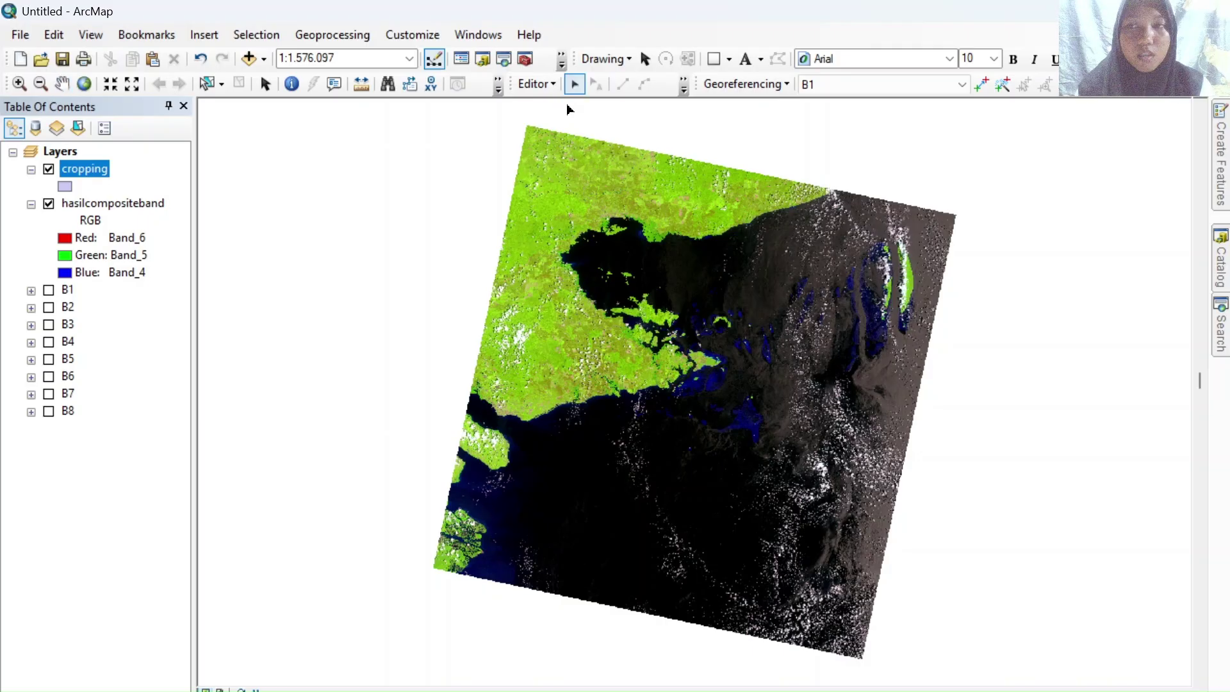
mouse_move(1224, 173)
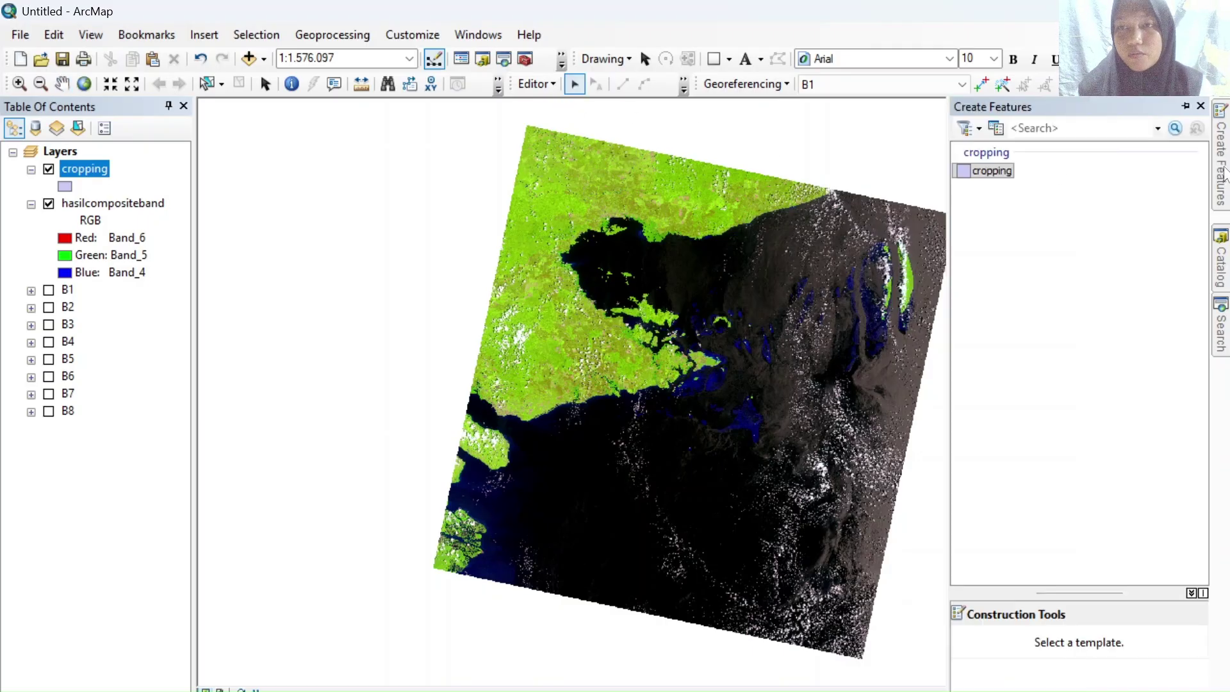
click(991, 170)
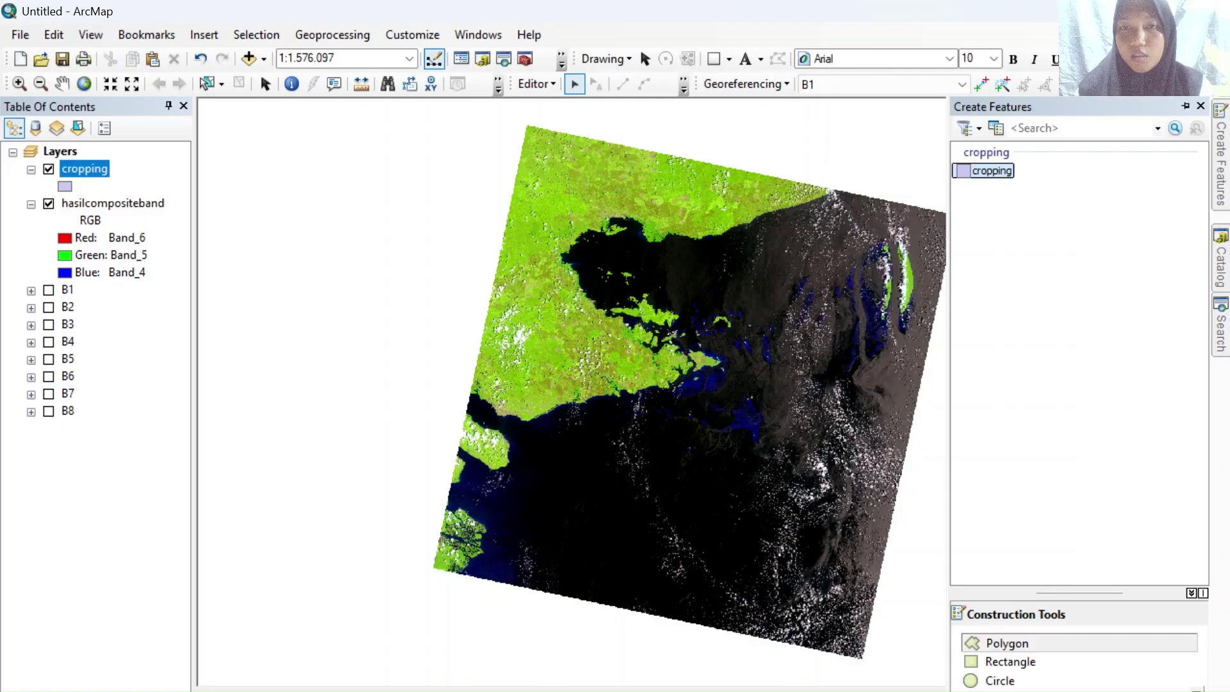
click(1039, 648)
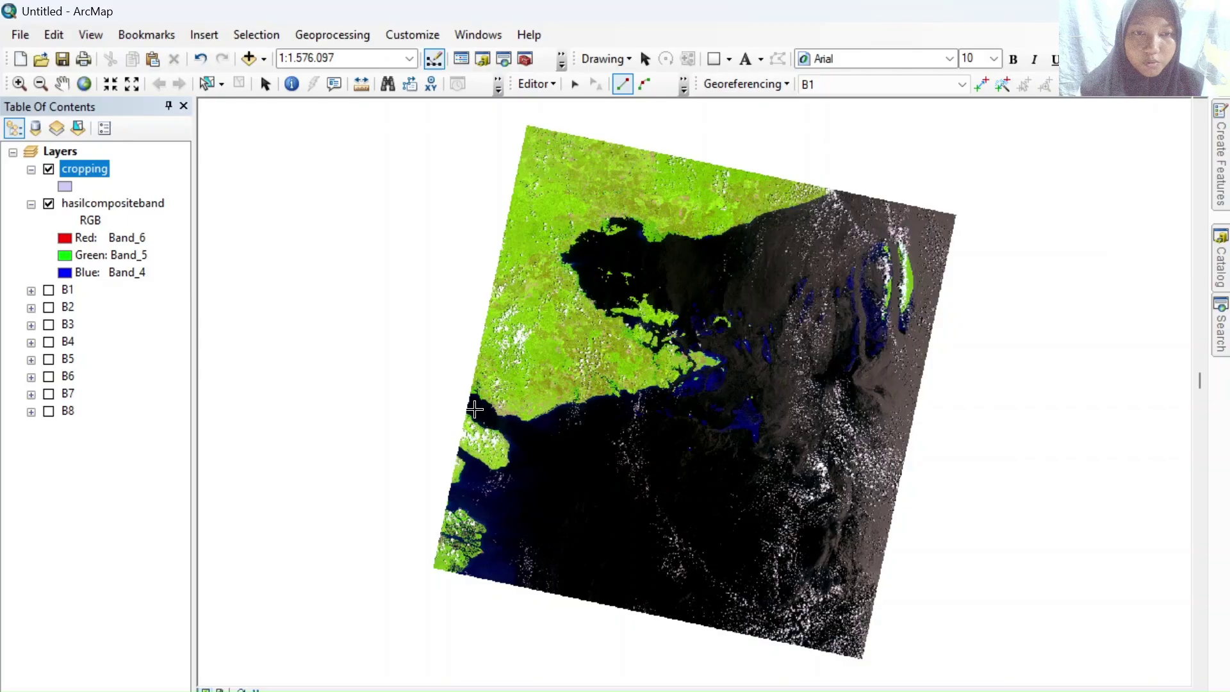
click(474, 410)
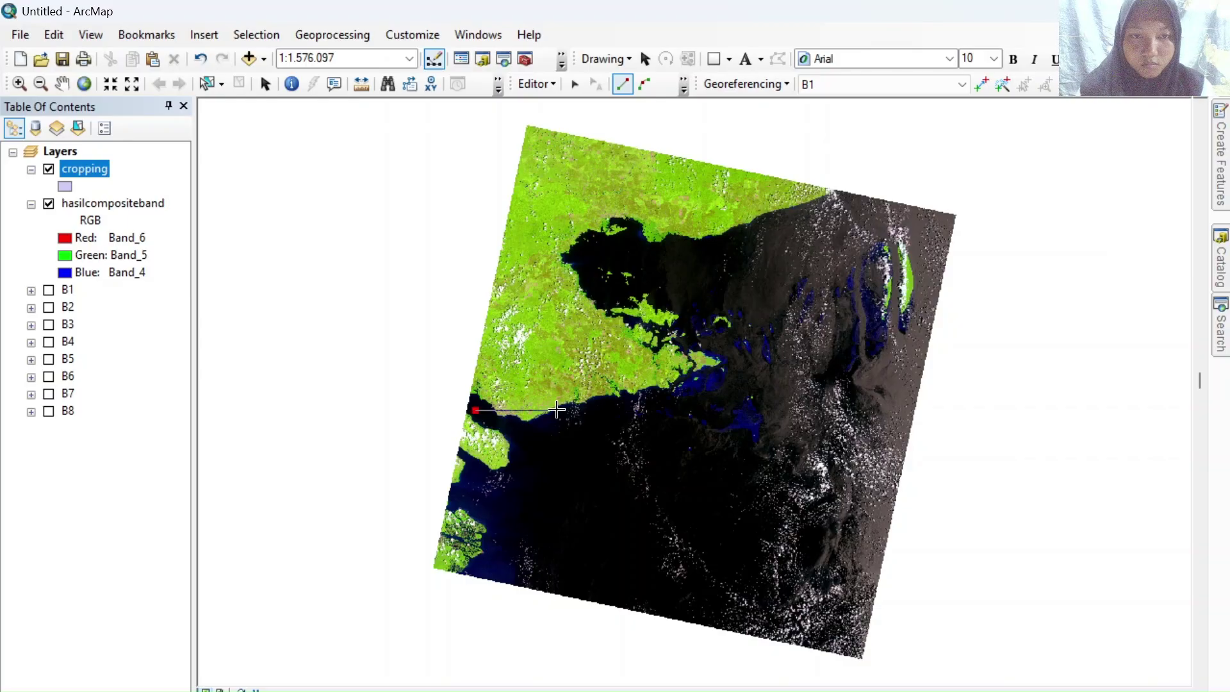
click(581, 408)
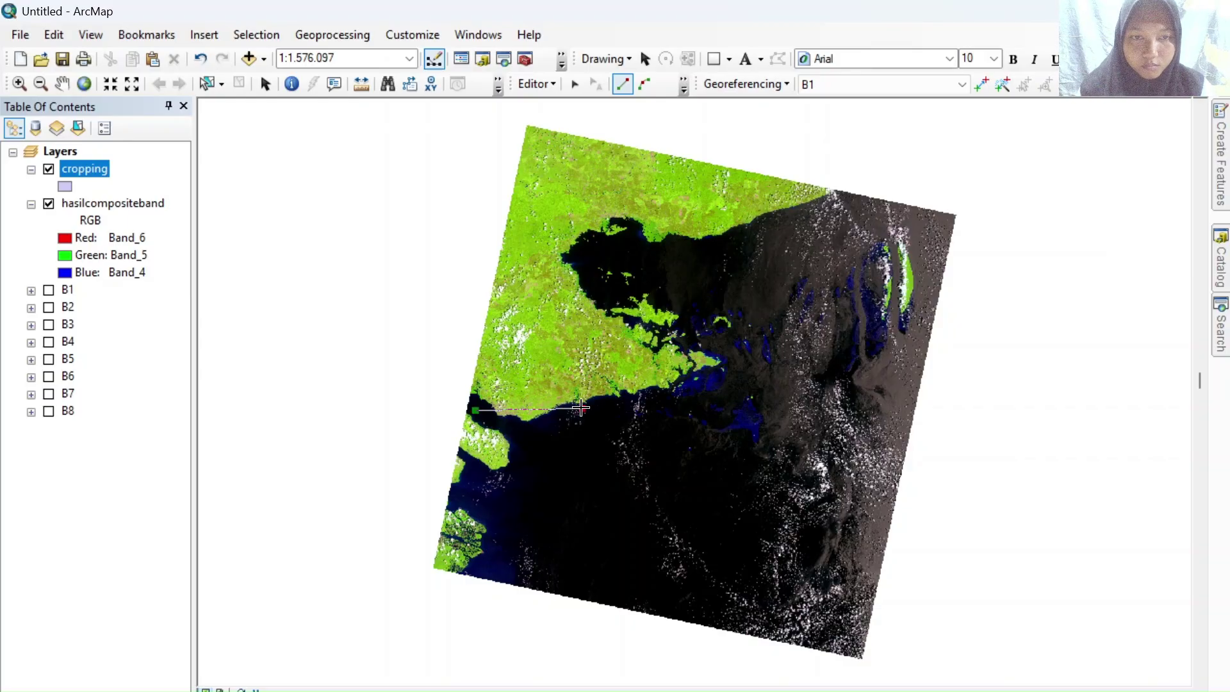
double_click(580, 478)
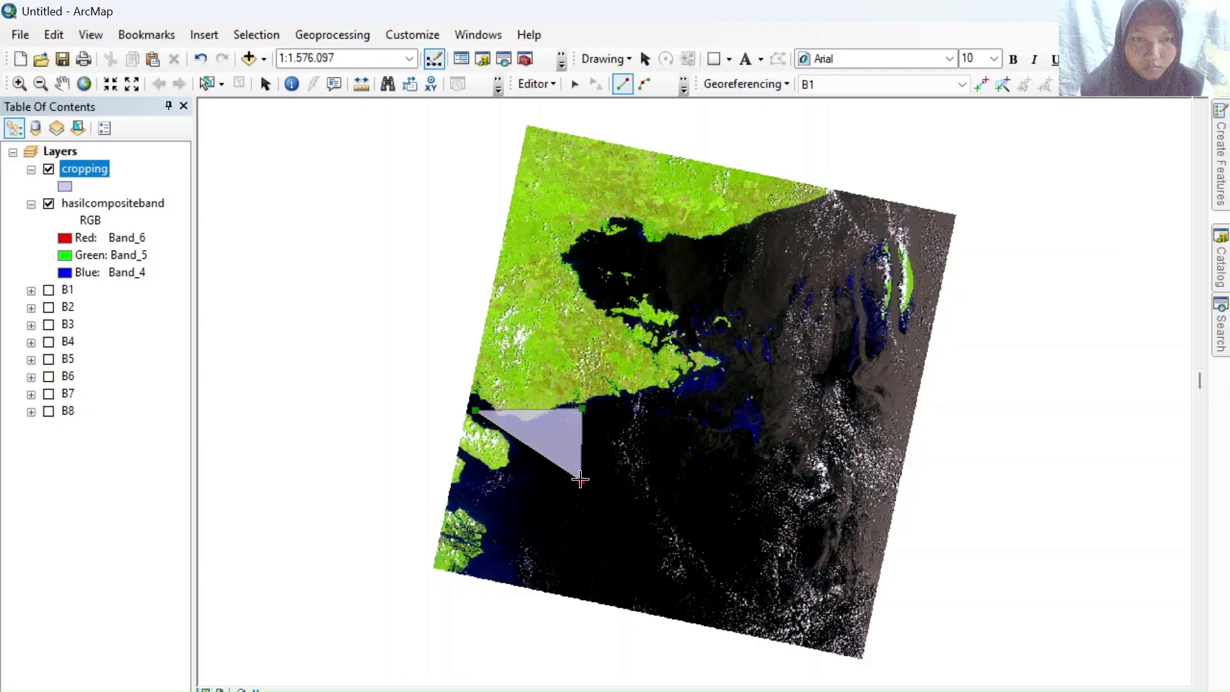
double_click(474, 477)
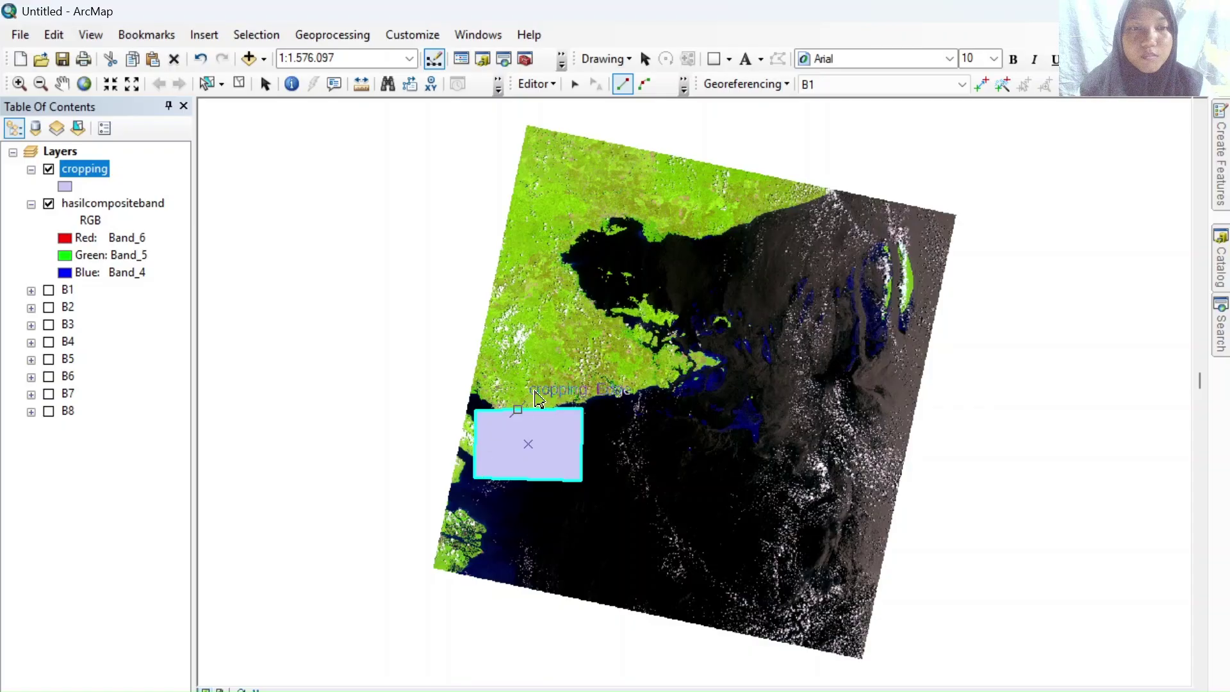
Clip hasilcompositeband to the selected cropping polygon with the Image Analysis Clip function
click(494, 36)
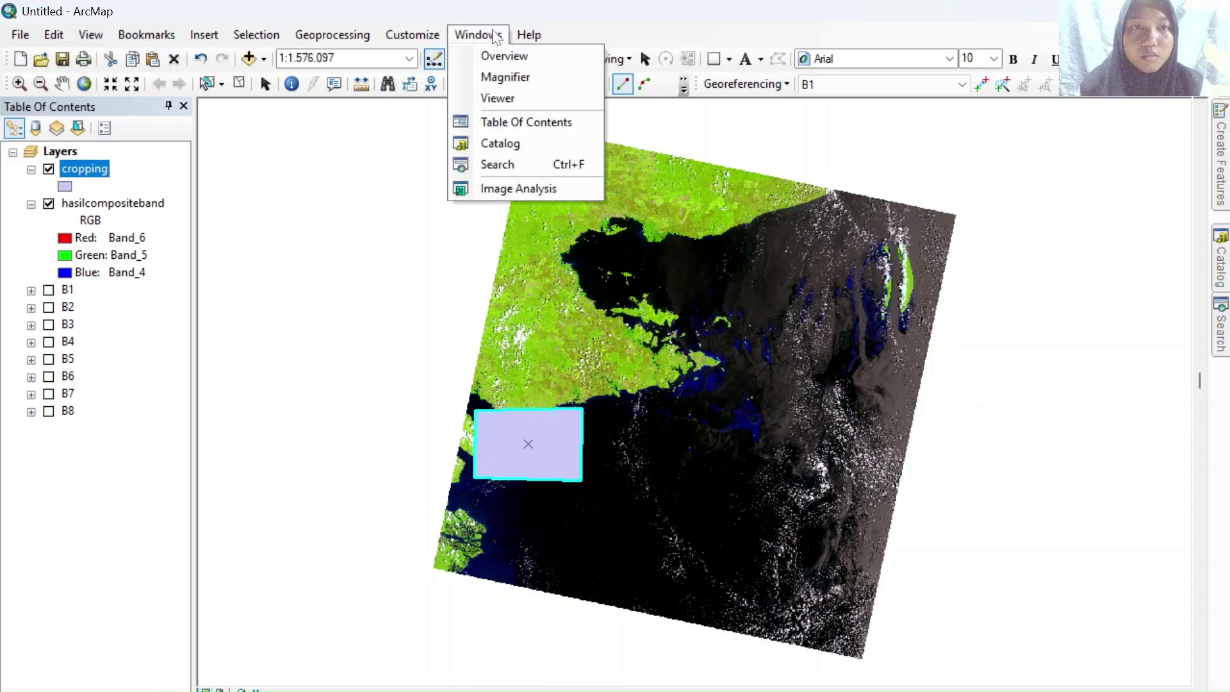
click(543, 195)
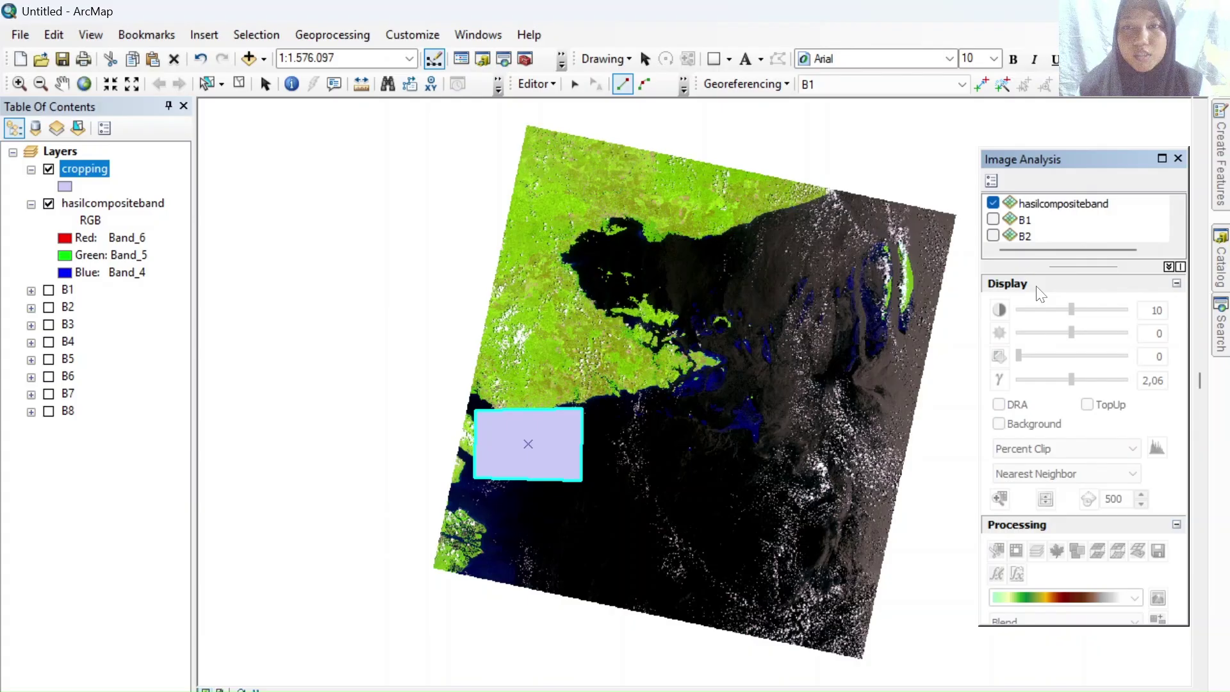
click(1069, 205)
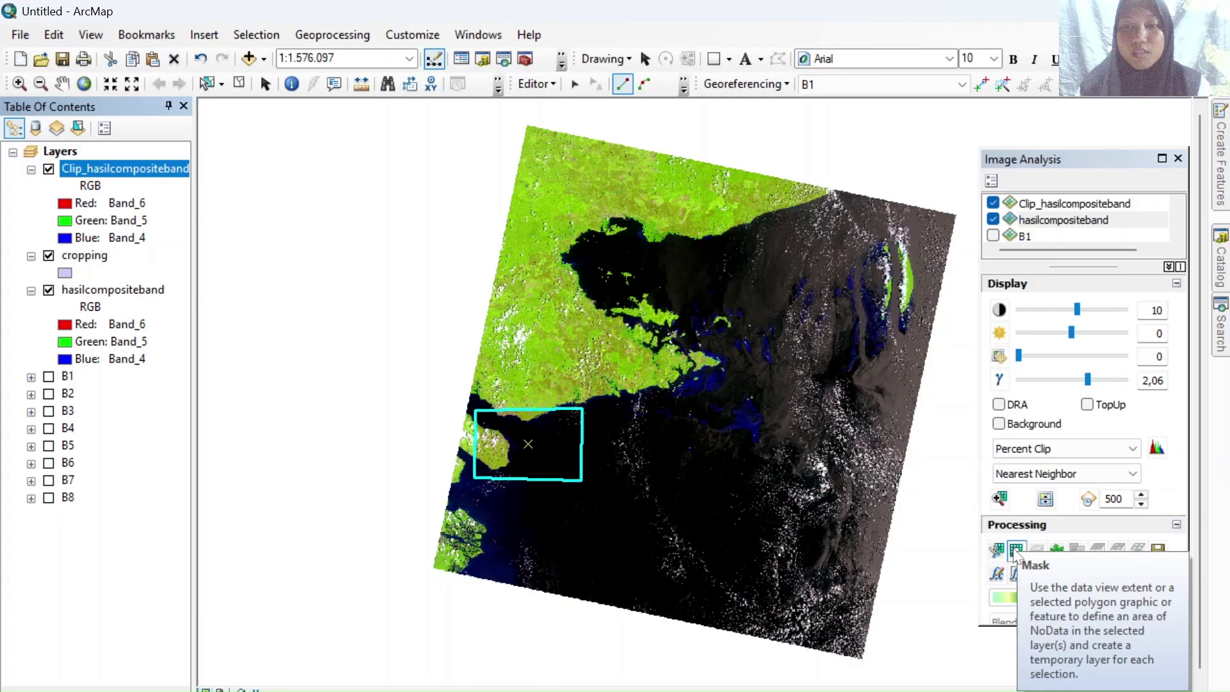
Mask hasilcompositeband with the selected cropping polygon and close Image Analysis
click(1075, 221)
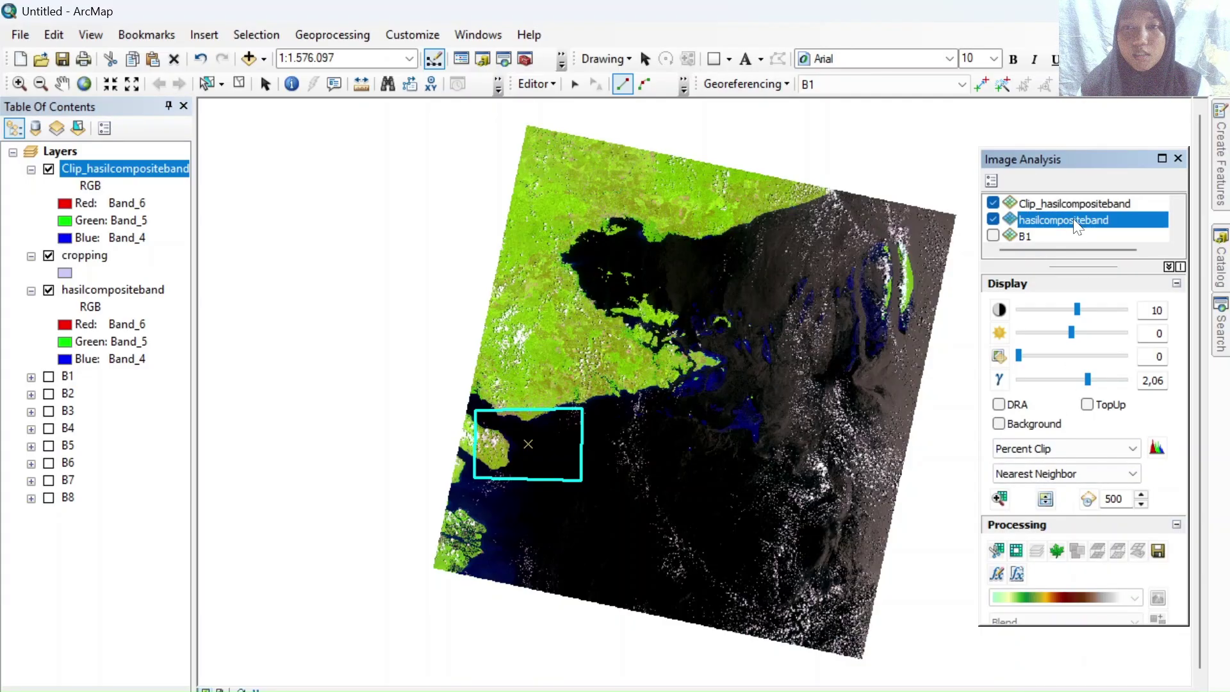
click(1015, 551)
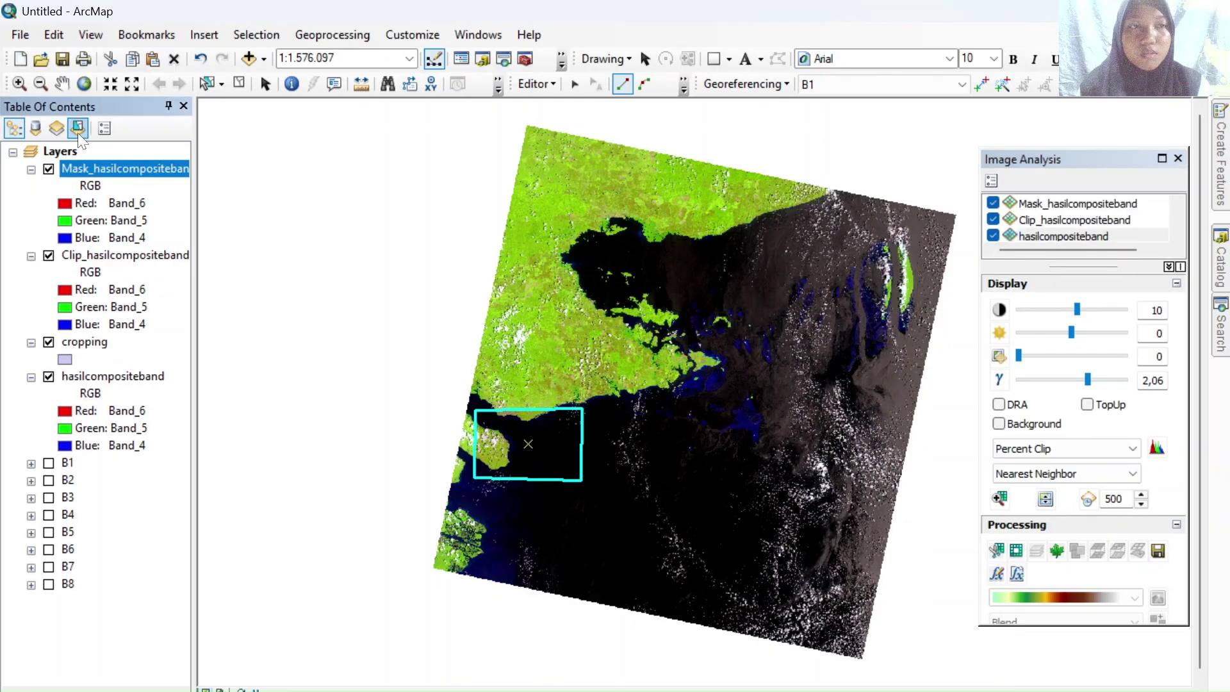
click(117, 170)
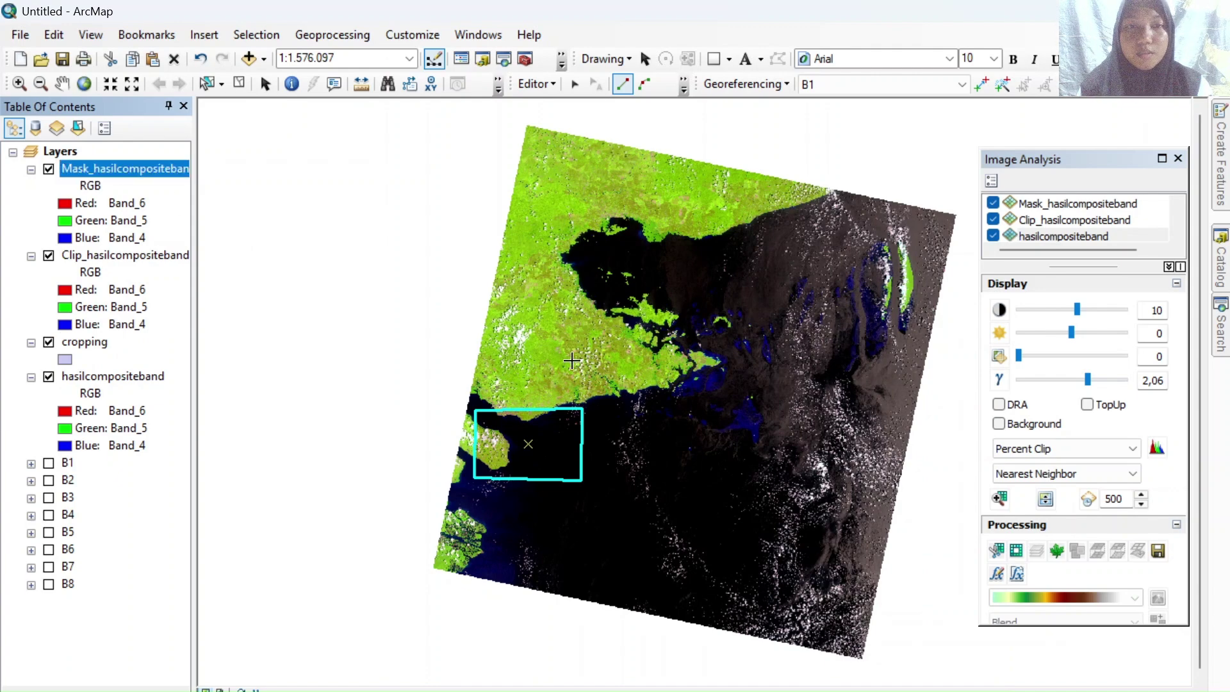
click(1177, 160)
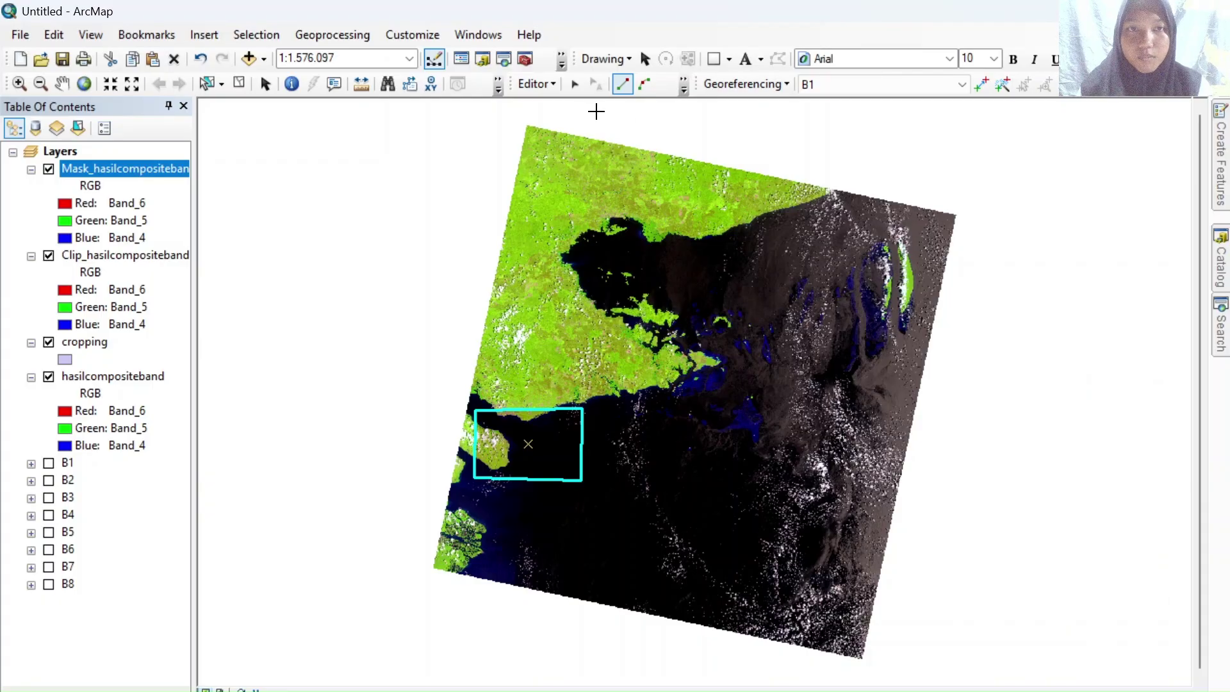
Save the edits to the cropping shapefile and stop editing
click(551, 85)
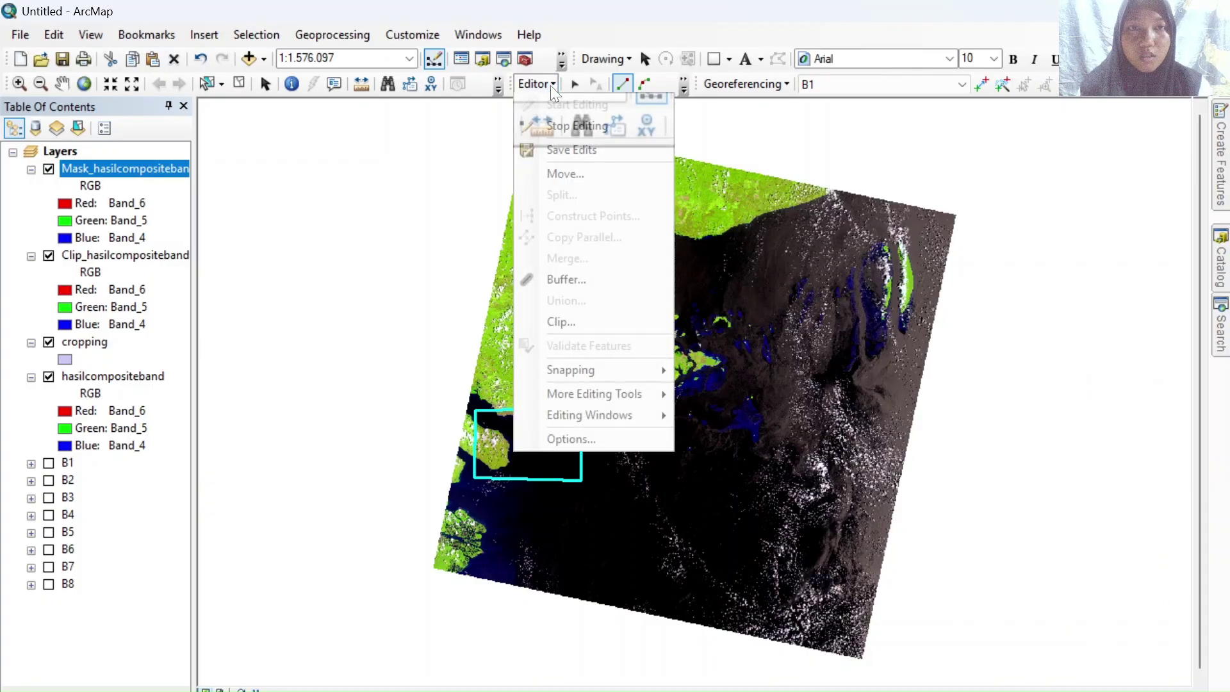
click(579, 152)
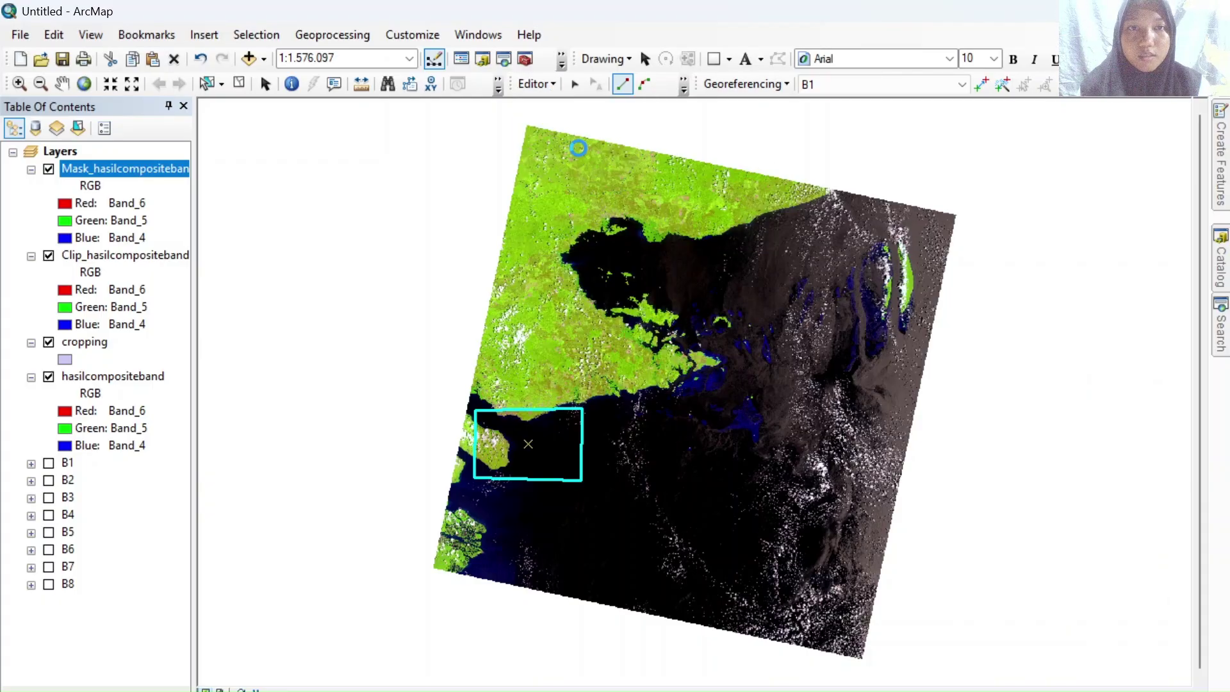
click(551, 85)
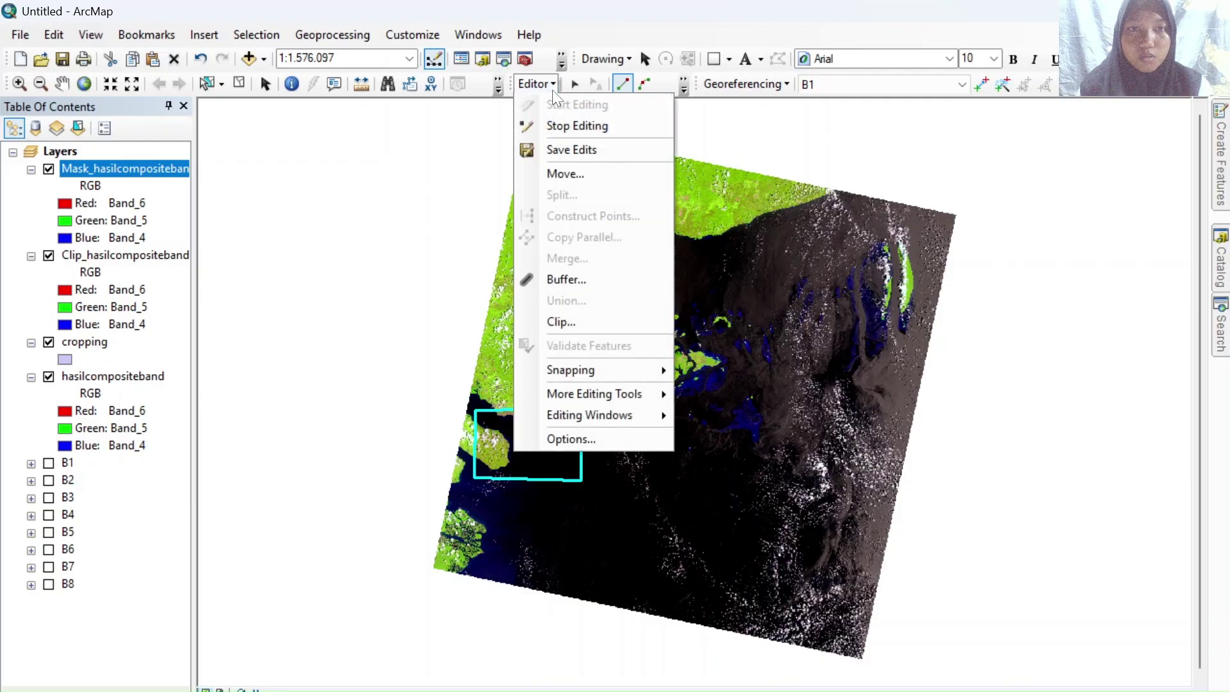
click(577, 131)
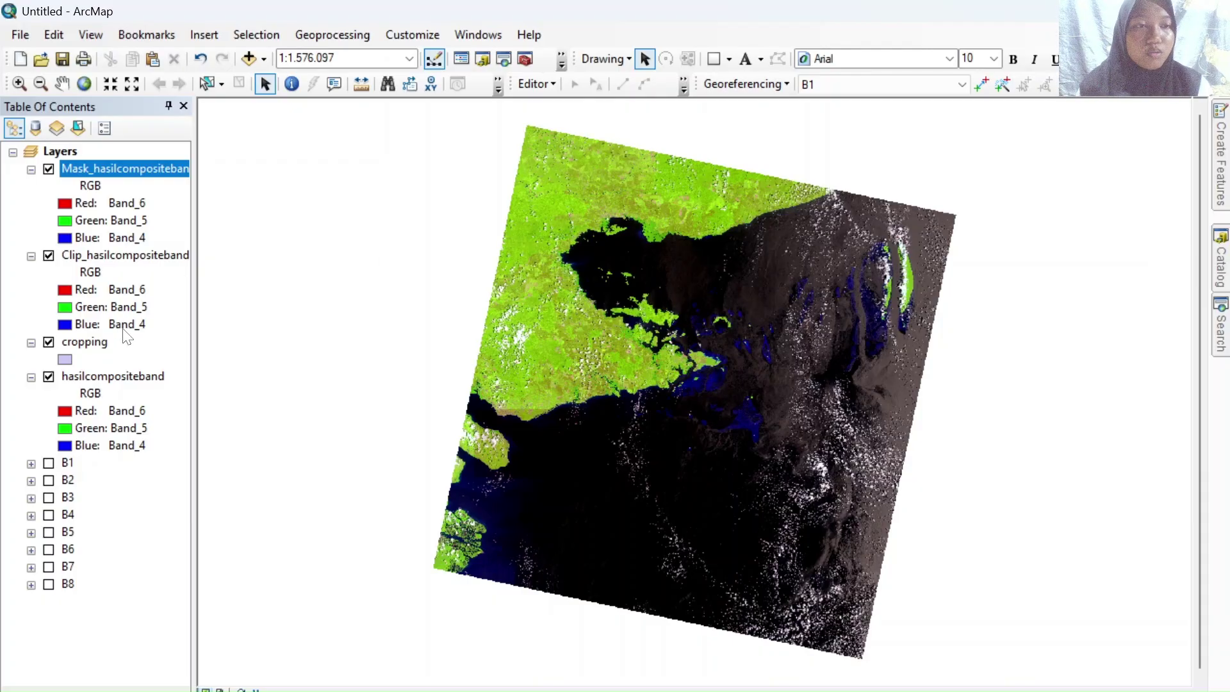
Hide the cropping, hasilcompositeband and Mask_hasilcompositeband layers, leaving only Clip_hasilcompositeband displayed
click(49, 343)
click(48, 377)
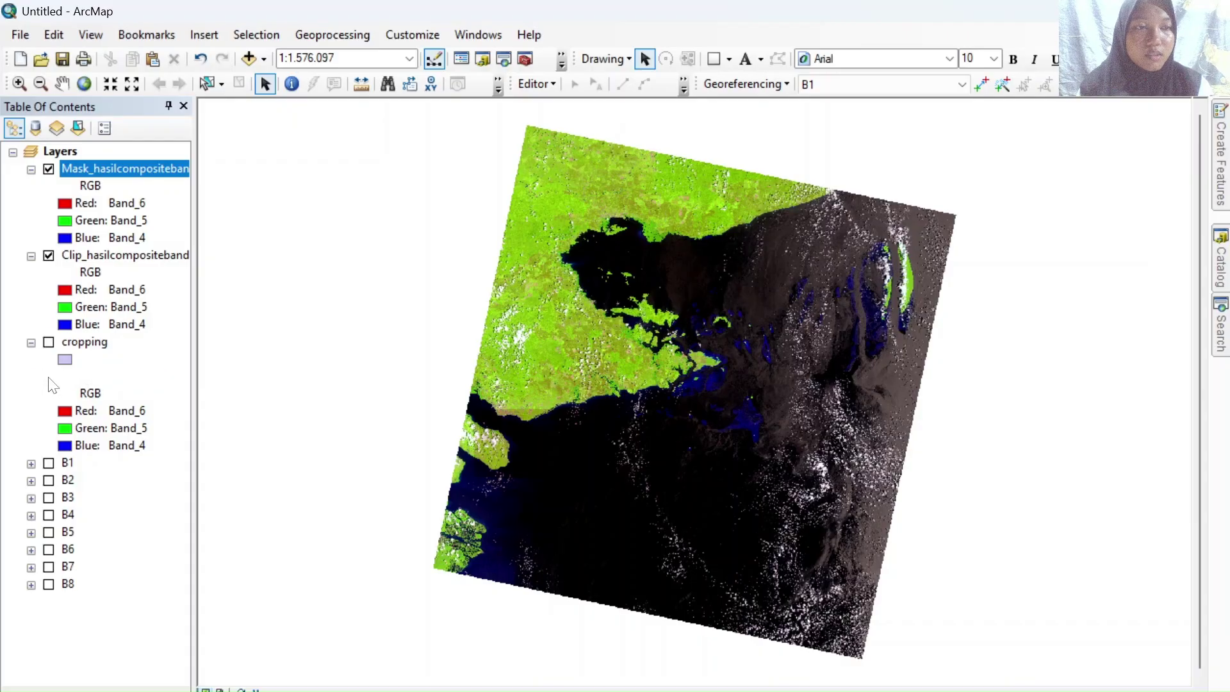
click(49, 169)
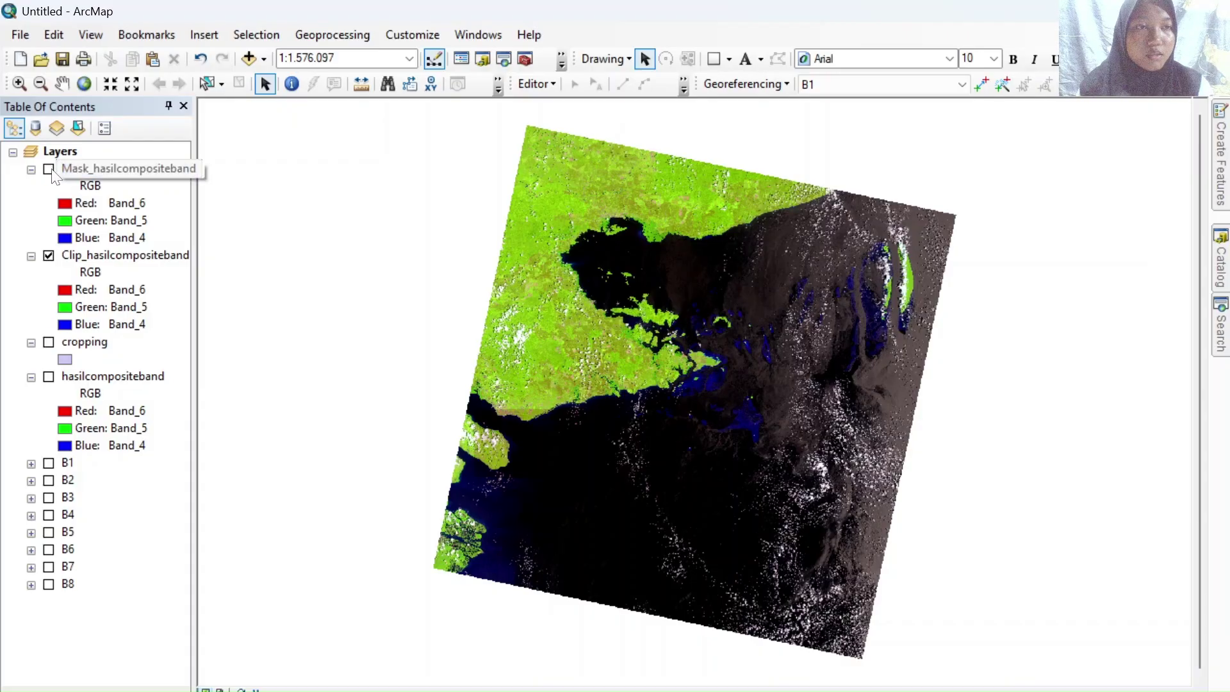
click(77, 169)
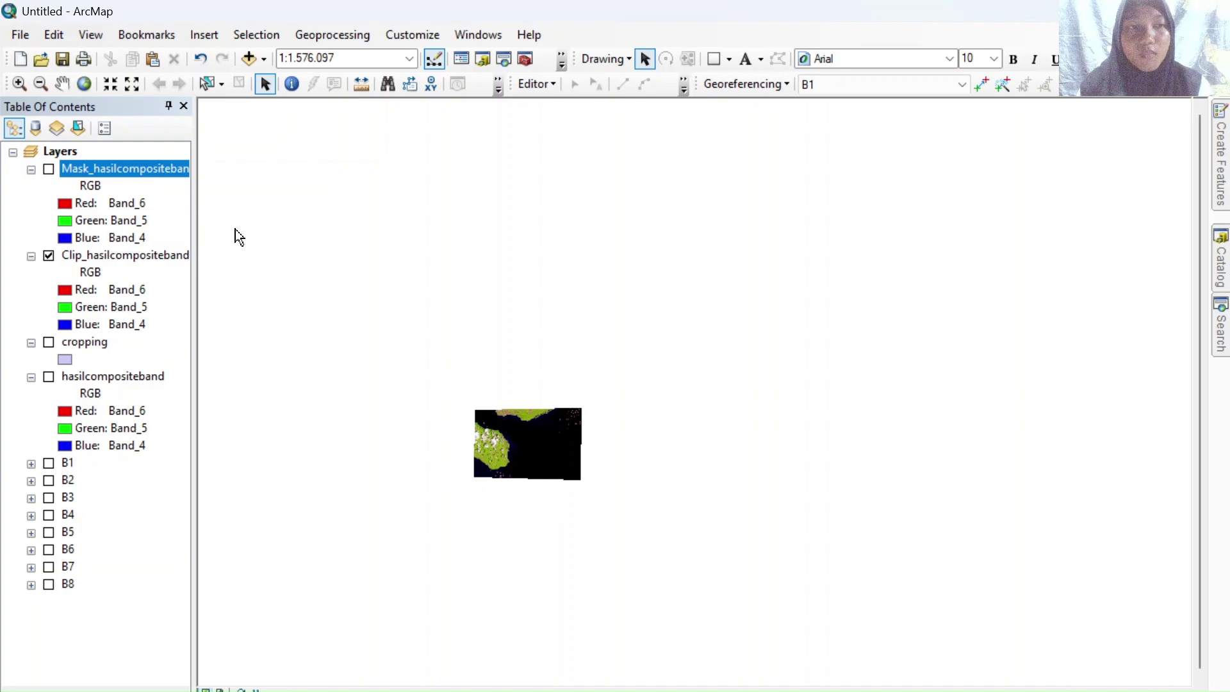
View the Mask_hasilcompositeband layer alone, and turn the Clip_hasilcompositeband, cropping and hasilcompositeband layers back on
click(48, 255)
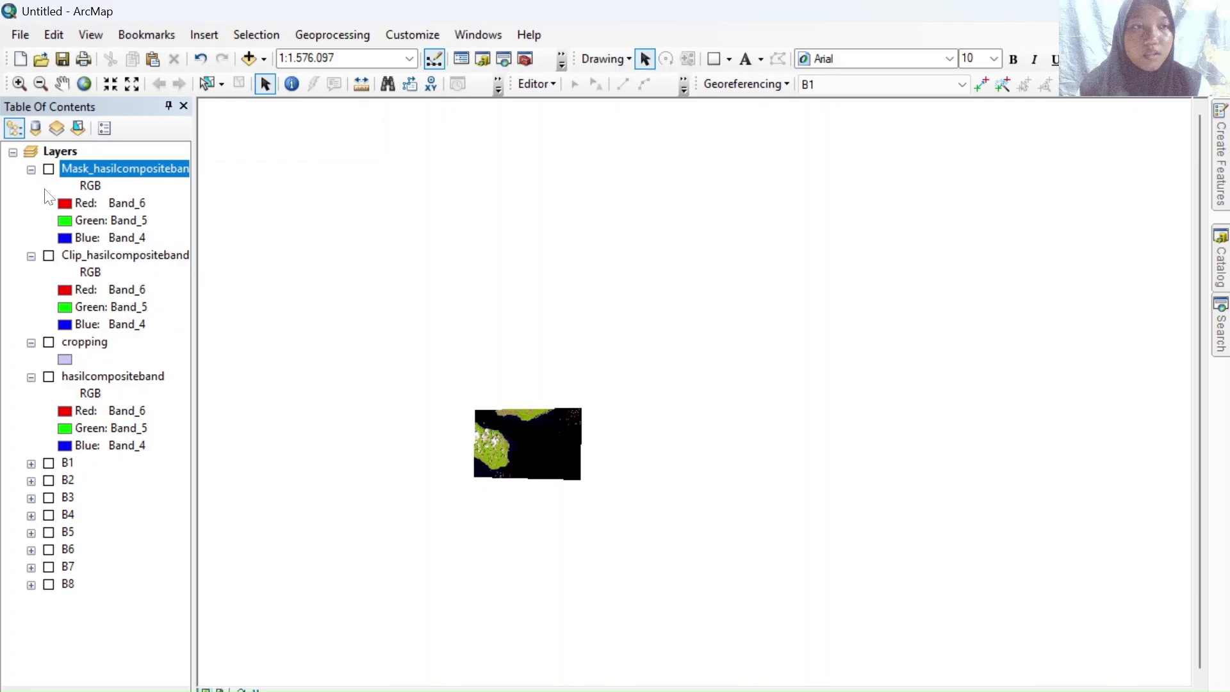
click(49, 169)
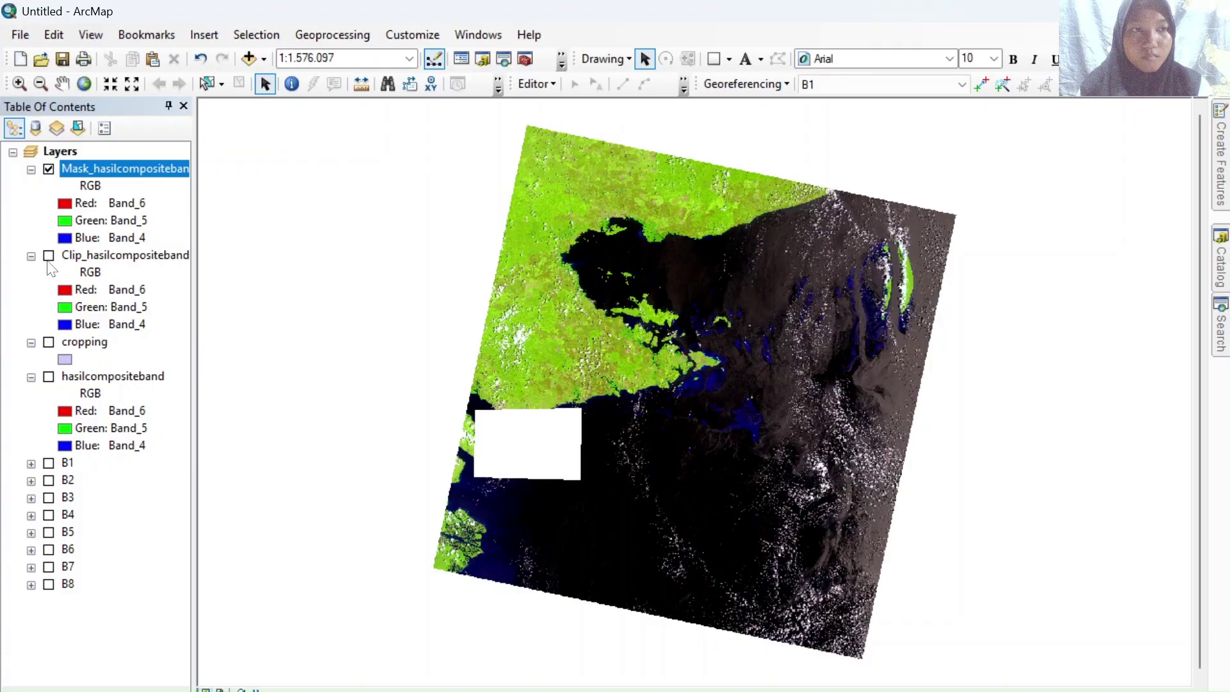
click(49, 256)
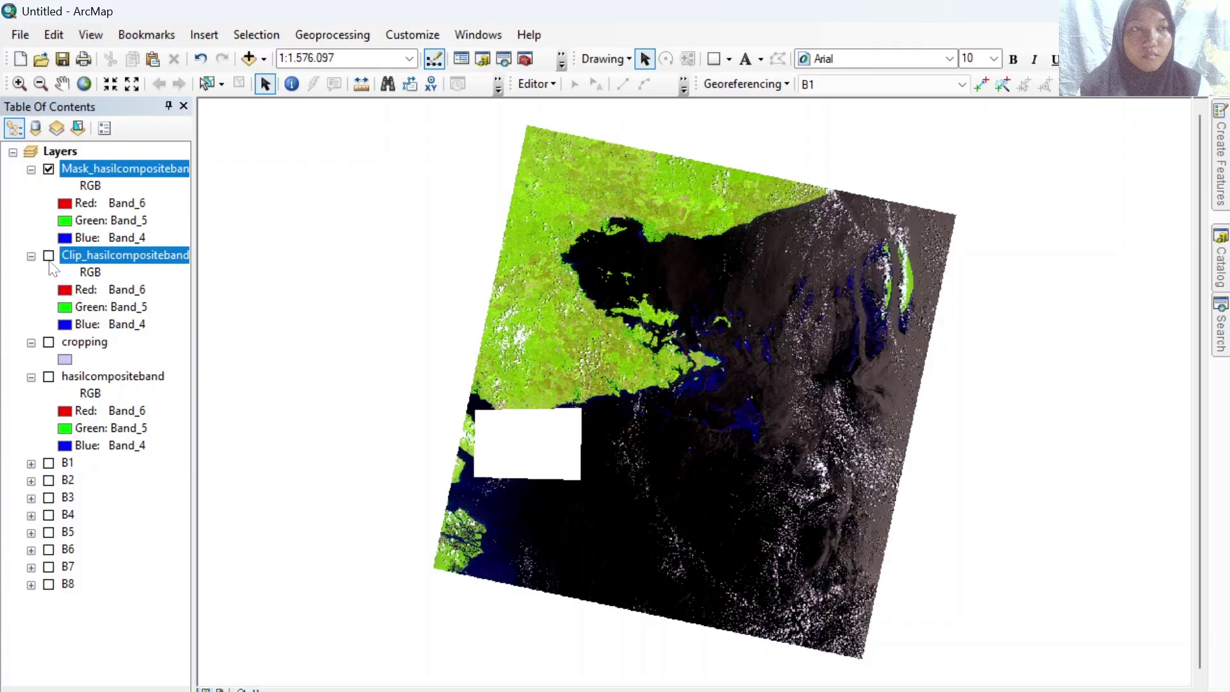
click(49, 343)
click(50, 343)
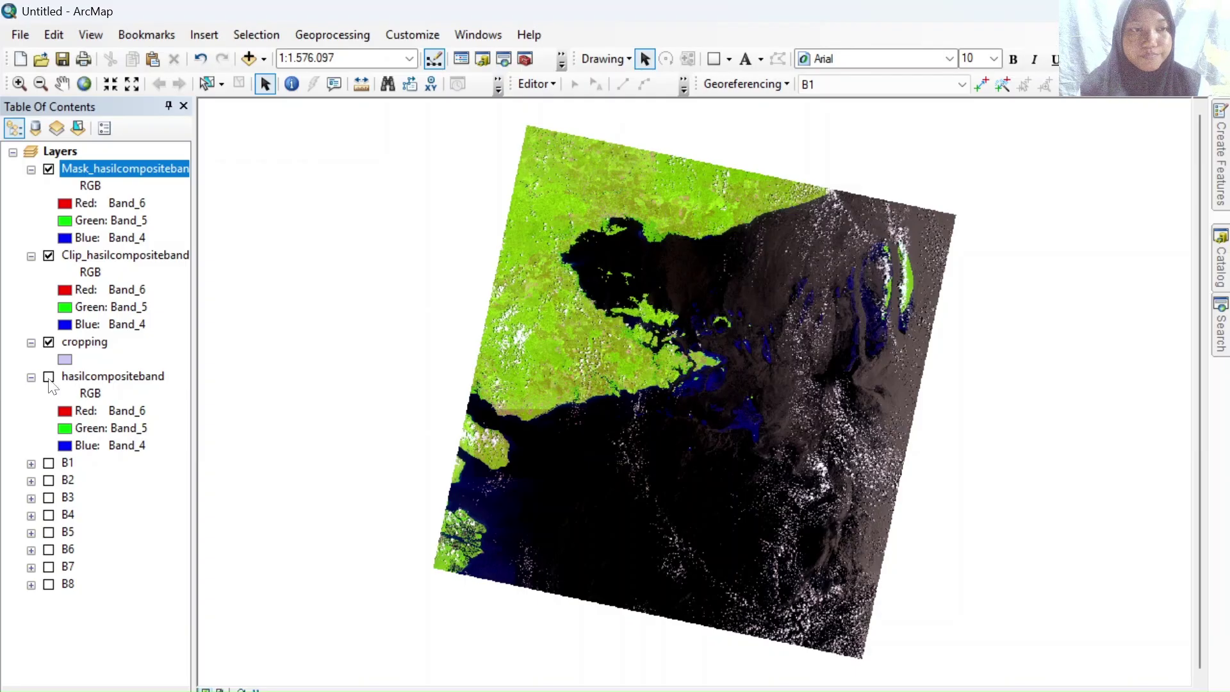
click(49, 378)
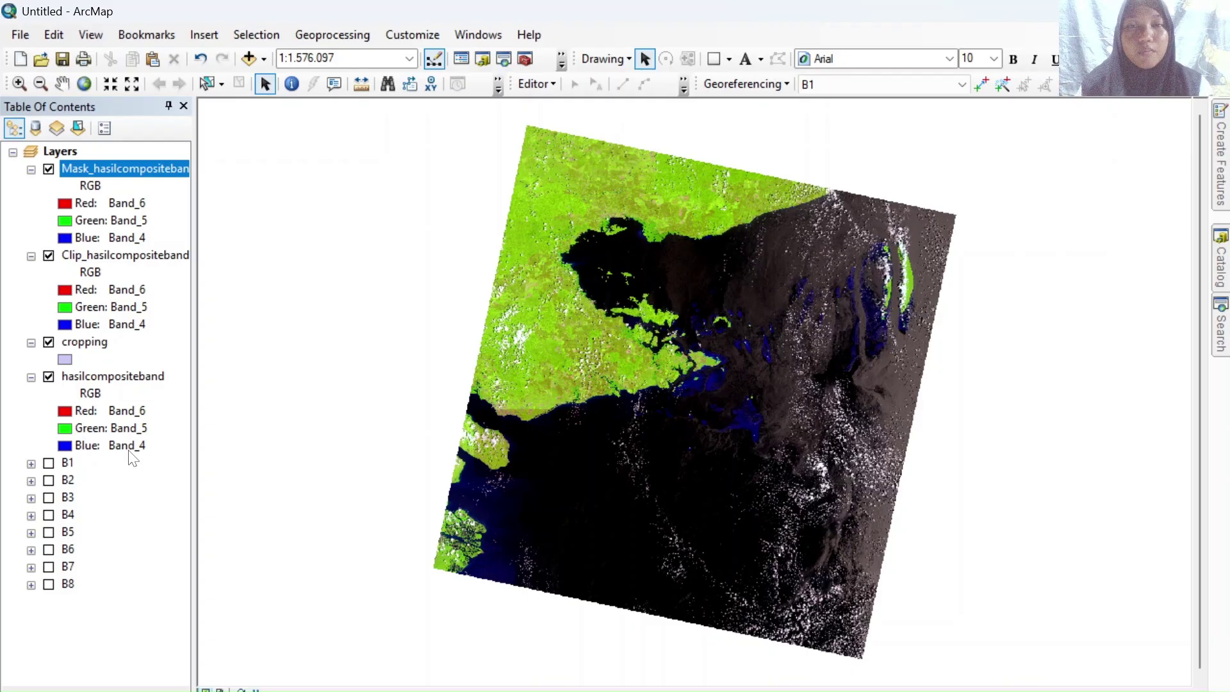
click(551, 616)
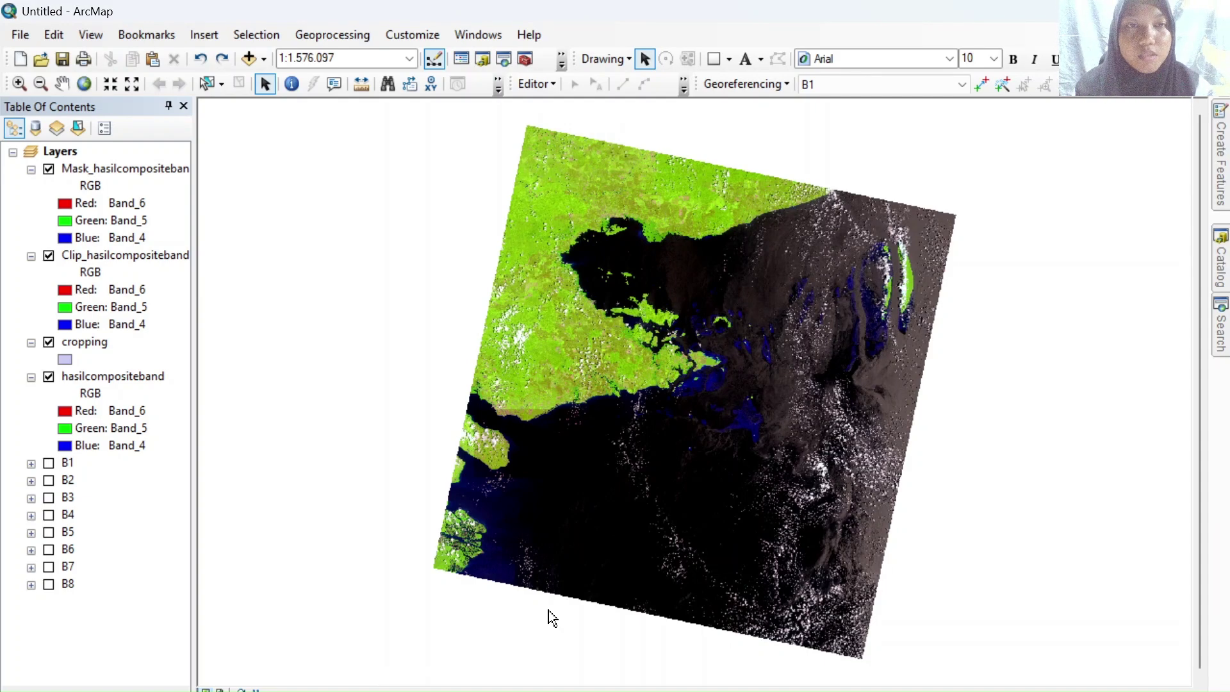
Search for "clip", open the Clip (Data Management) tool and set Clip_hasilcompositeband as the input raster
click(491, 35)
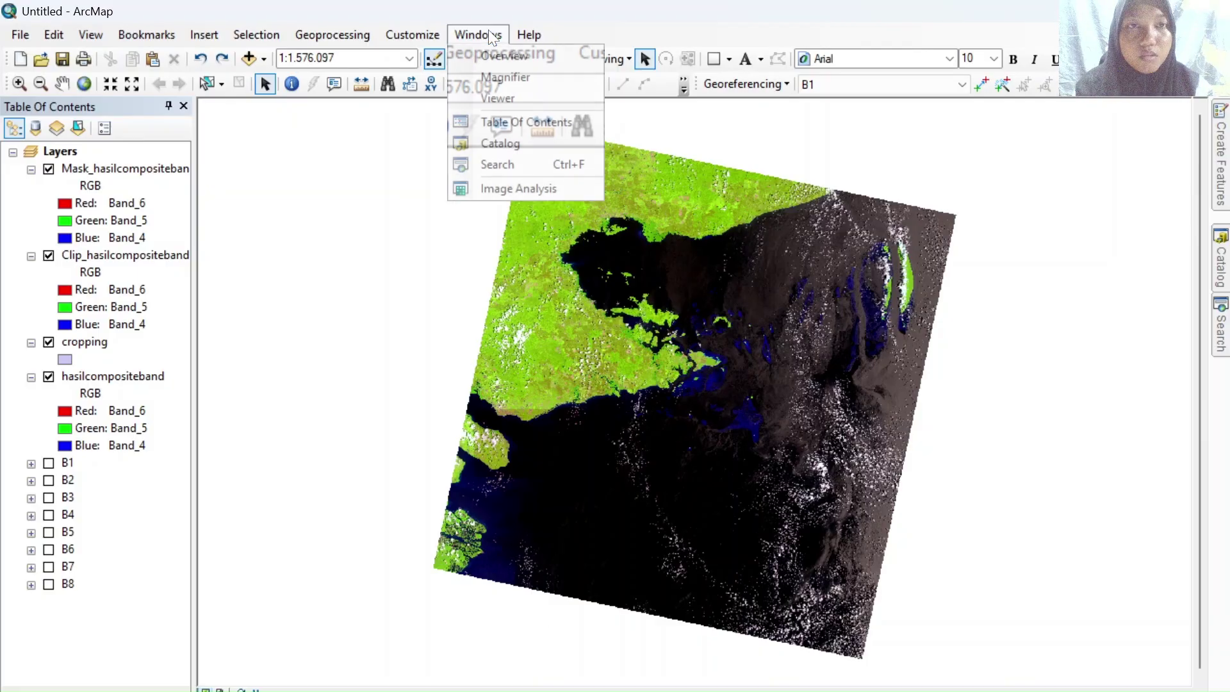
click(545, 166)
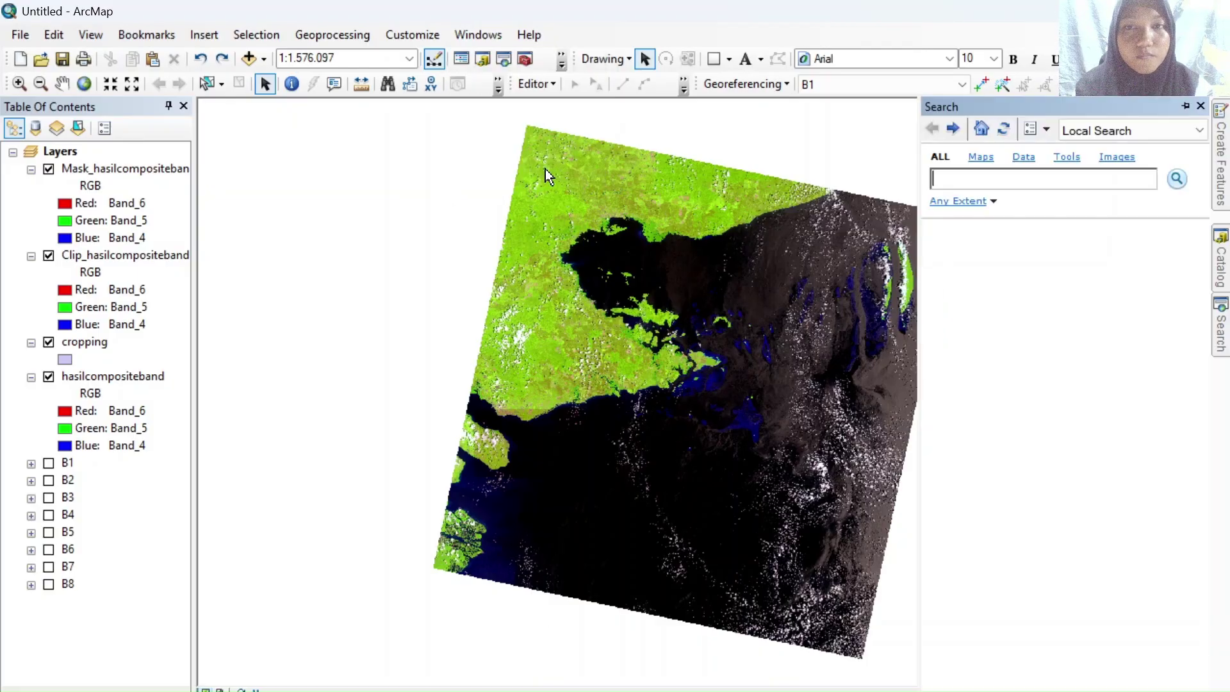
text(clip)
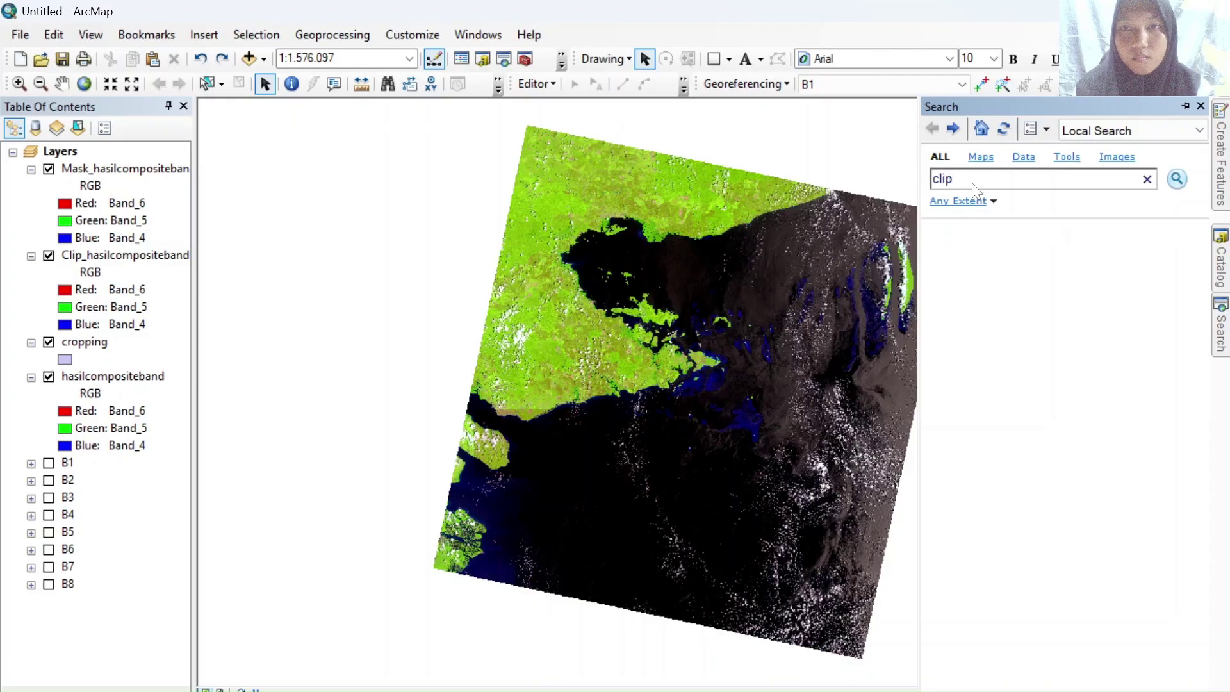
key(Return)
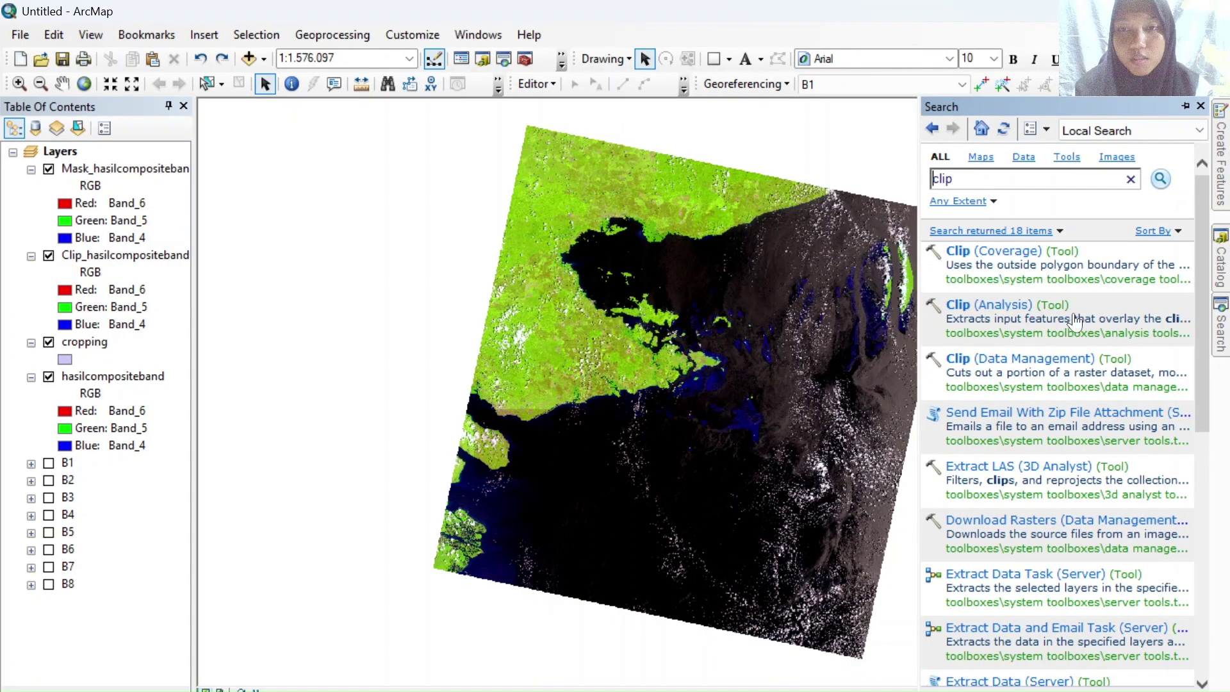
click(1018, 360)
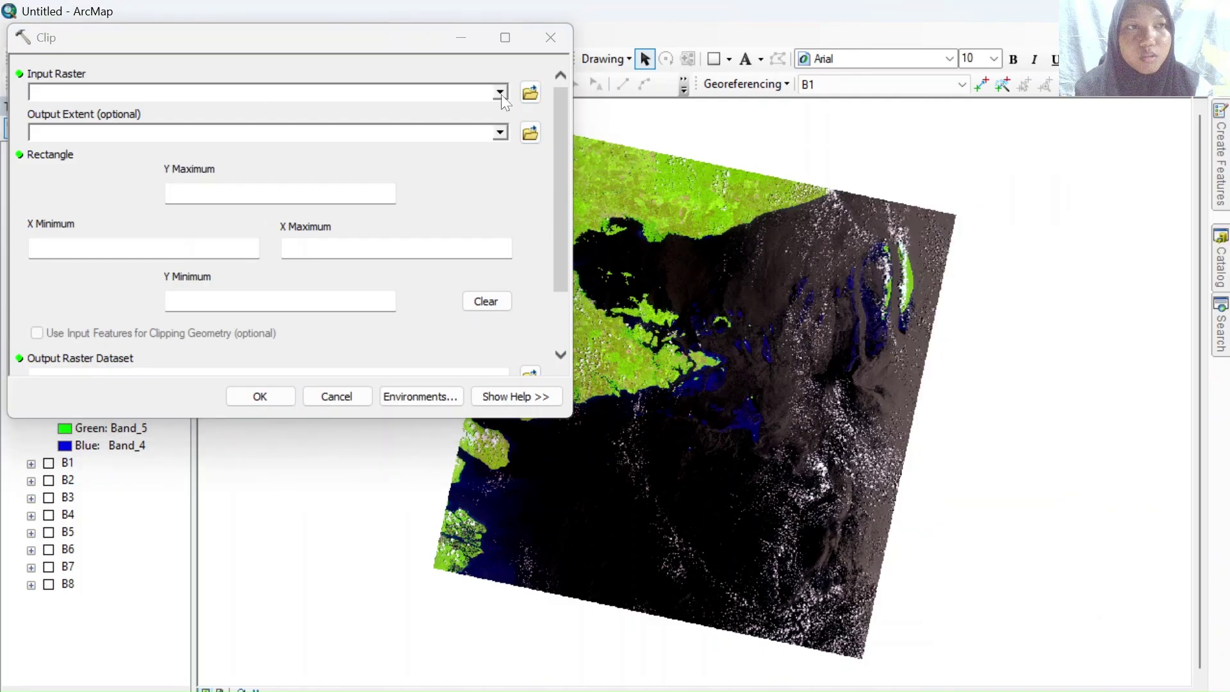
click(501, 93)
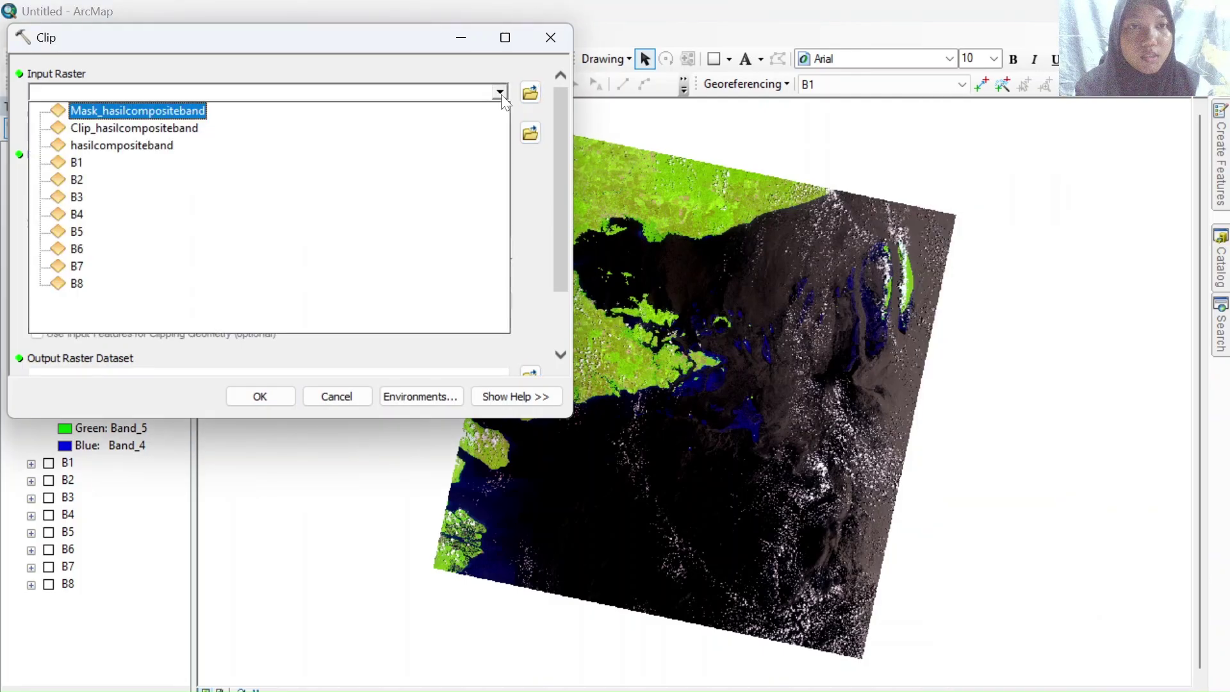
click(197, 128)
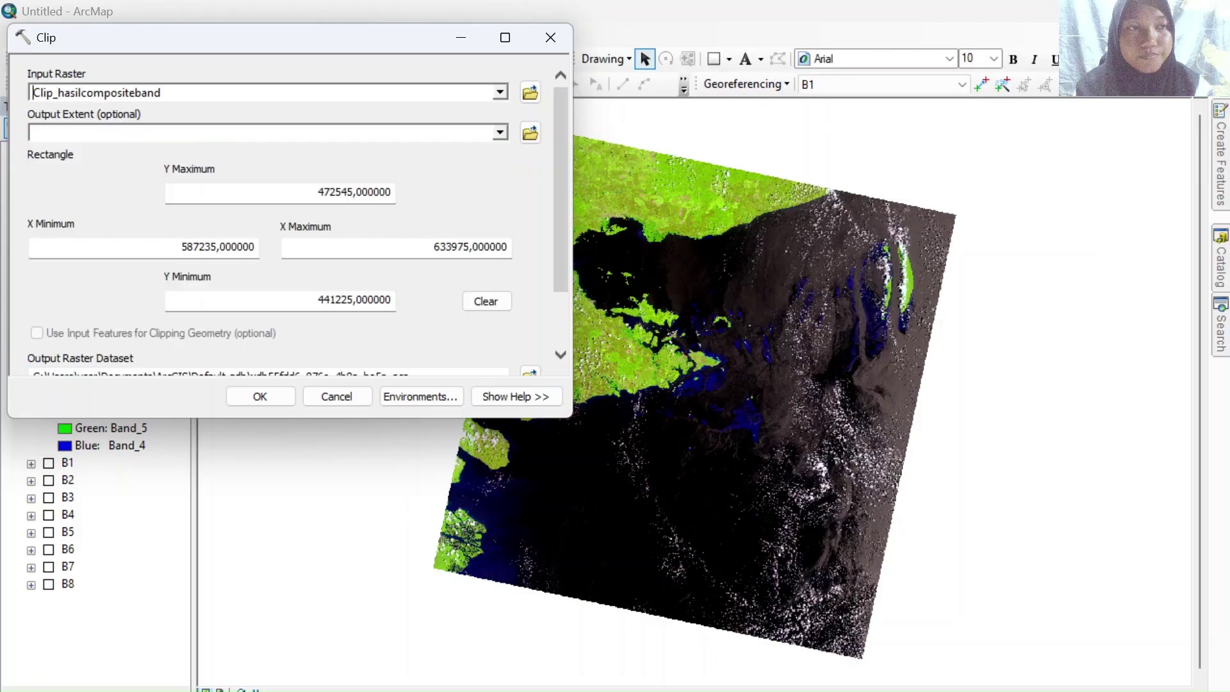
Set the Clip tool's processing extent to Same as Display in its environment settings and run the tool
click(425, 397)
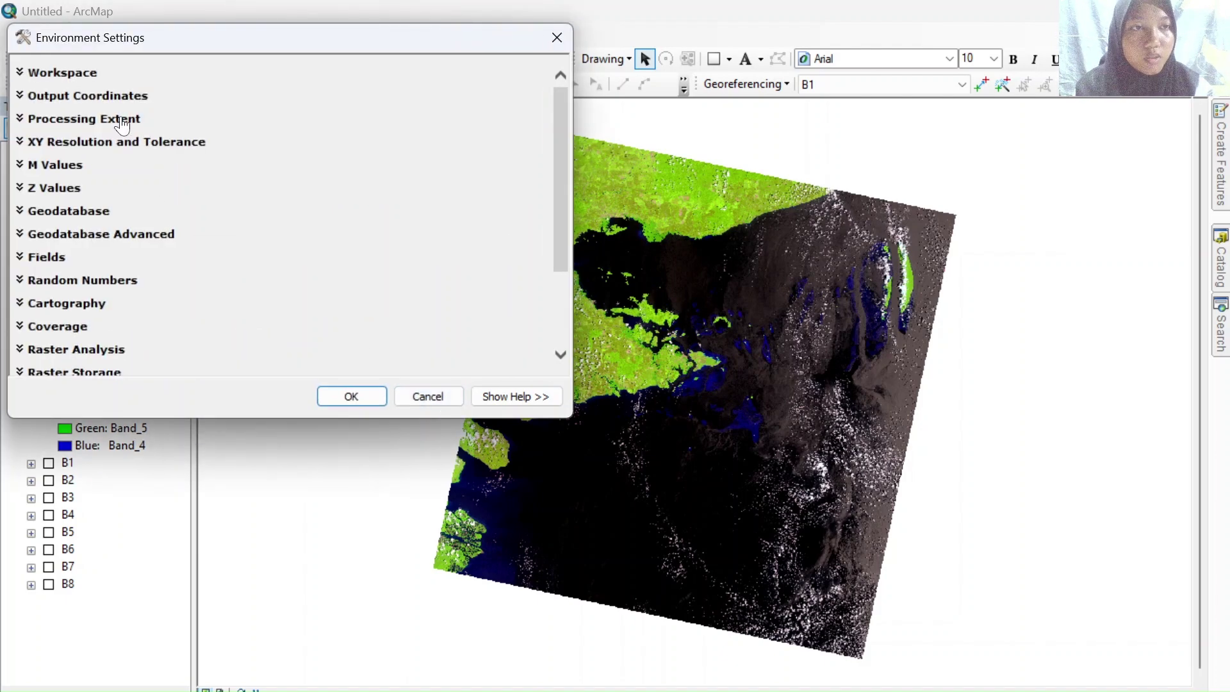
click(123, 126)
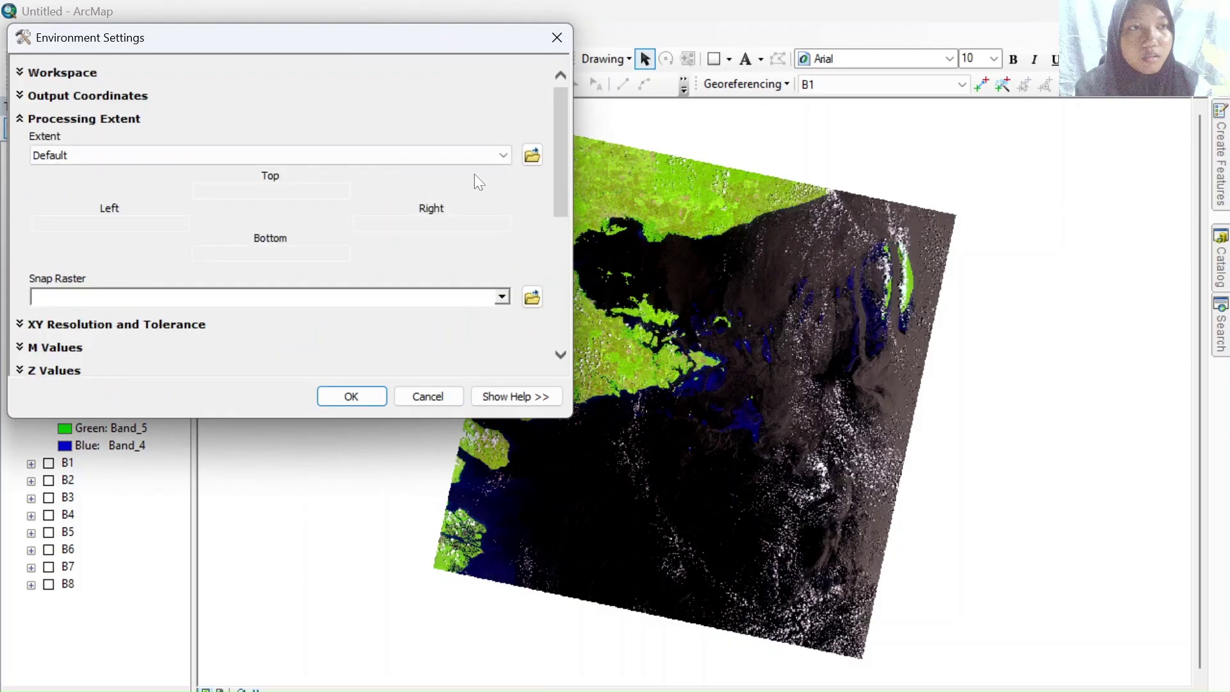
click(504, 155)
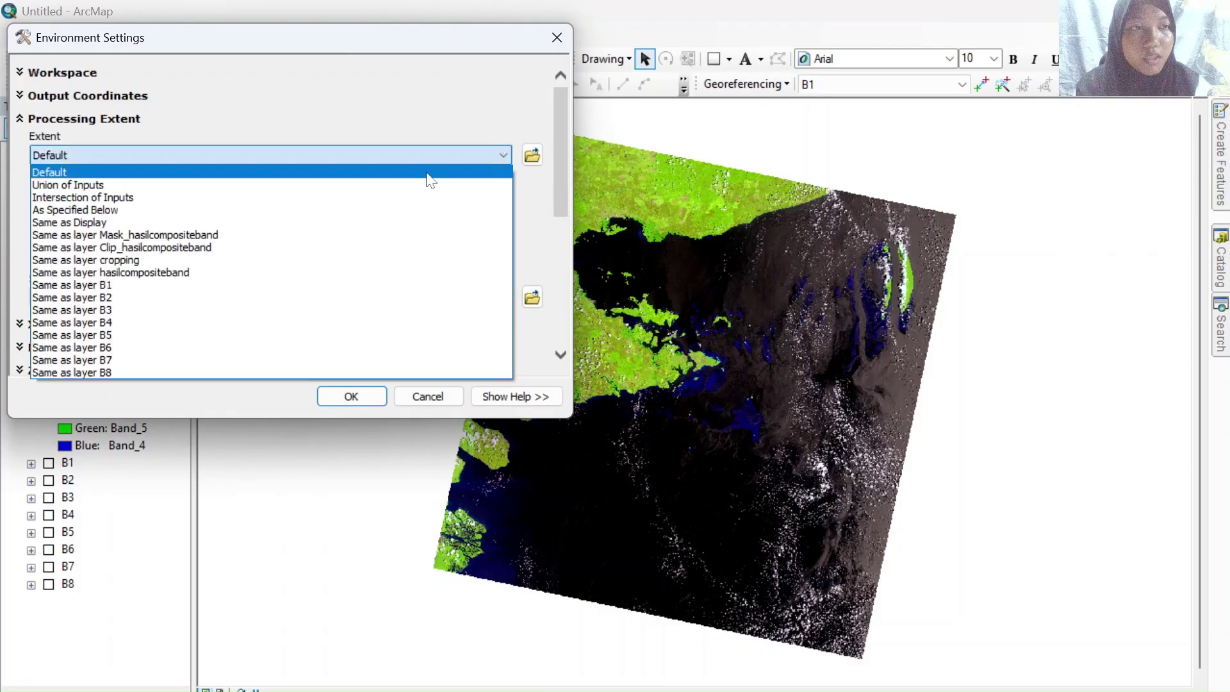
click(316, 222)
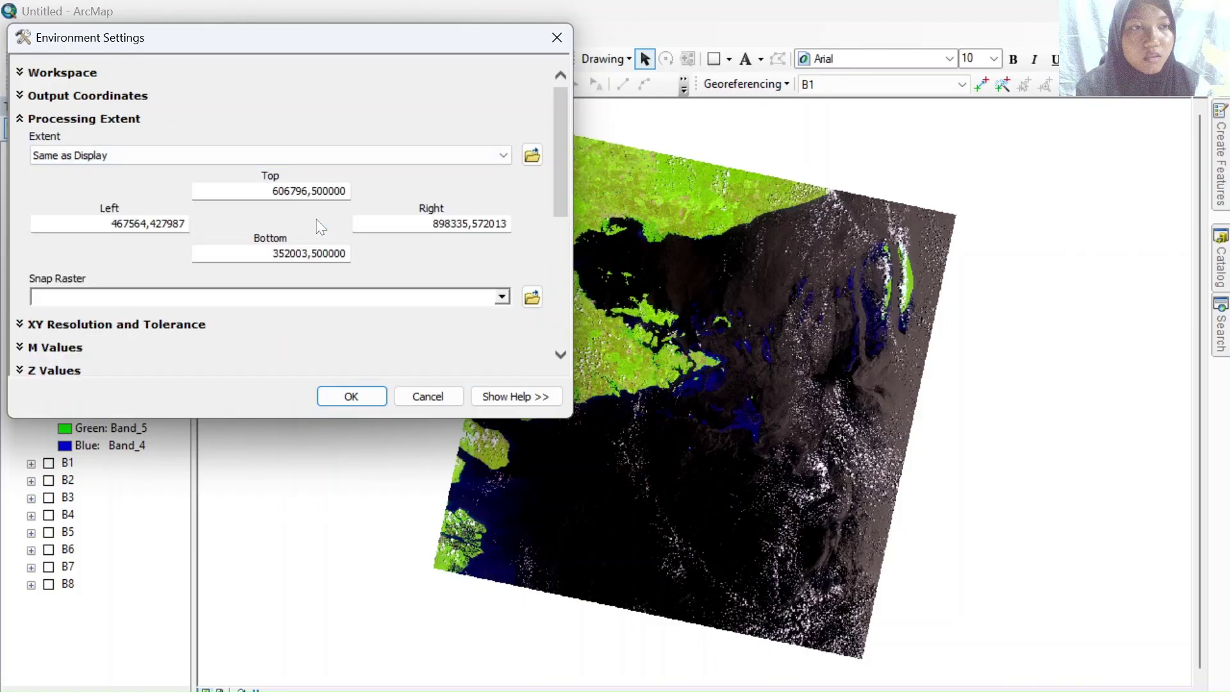
click(369, 393)
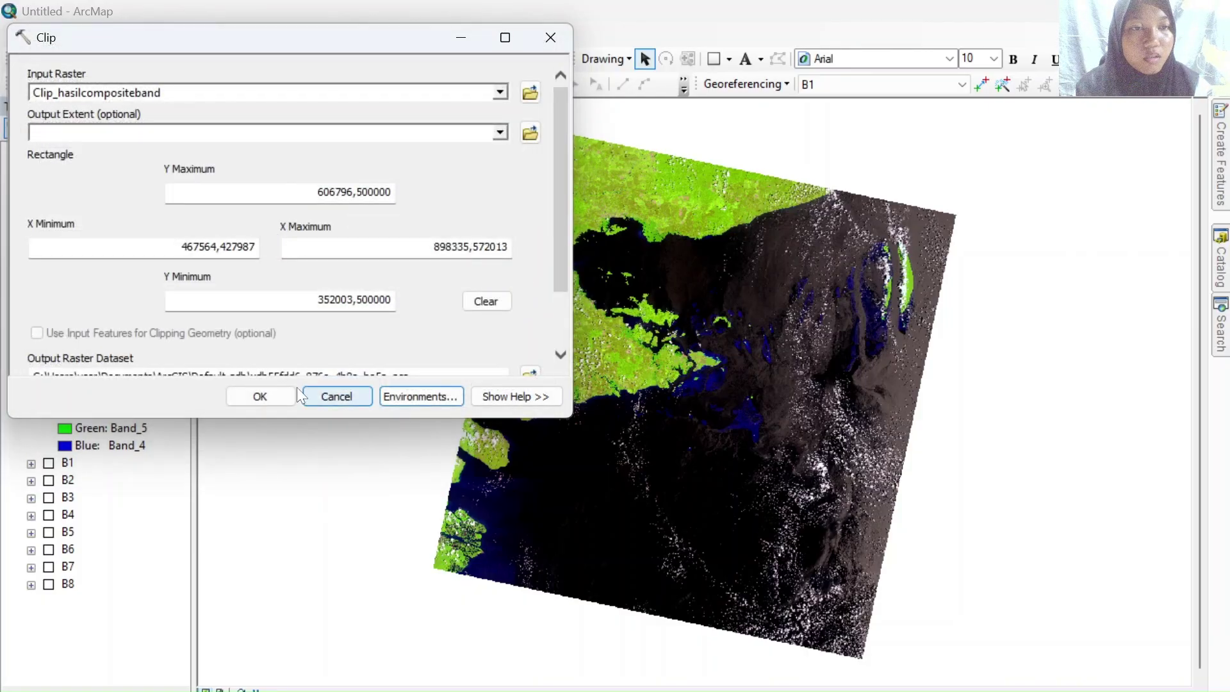
click(264, 392)
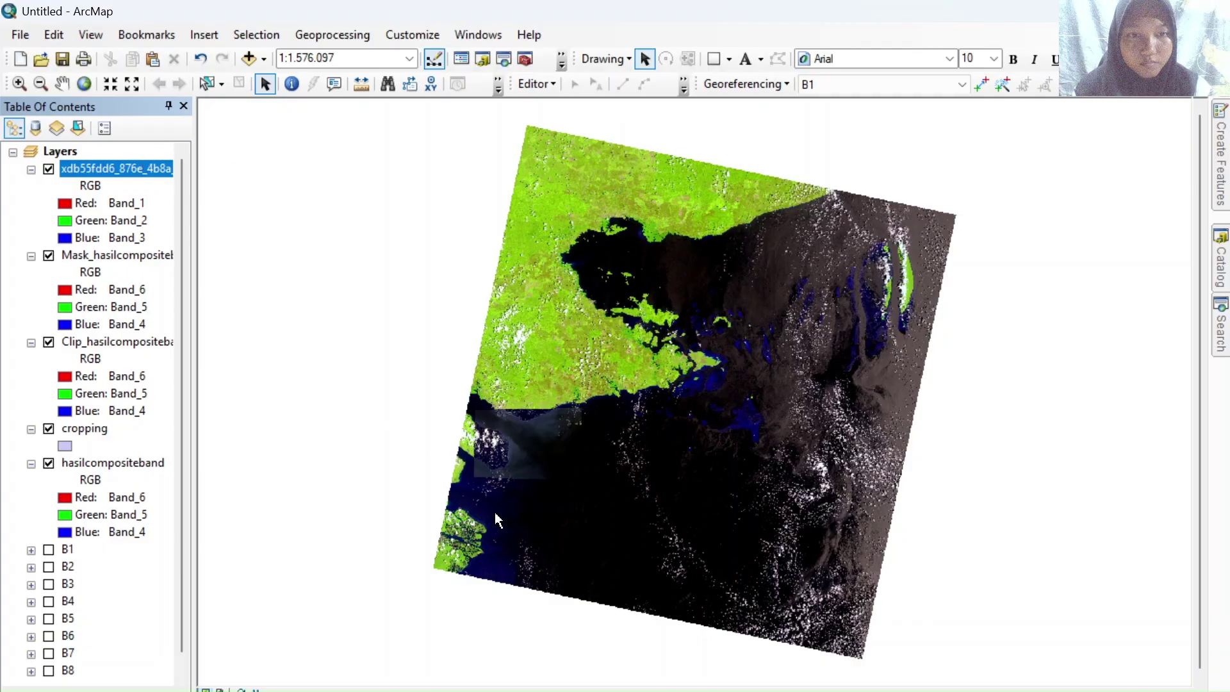
Hide the Mask_hasilcompositeband, Clip_hasilcompositeband, cropping and hasilcompositeband layers, leaving only the new clipped raster displayed
scroll(497, 521, down, 1)
scroll(497, 520, down, 1)
scroll(497, 520, down, 1)
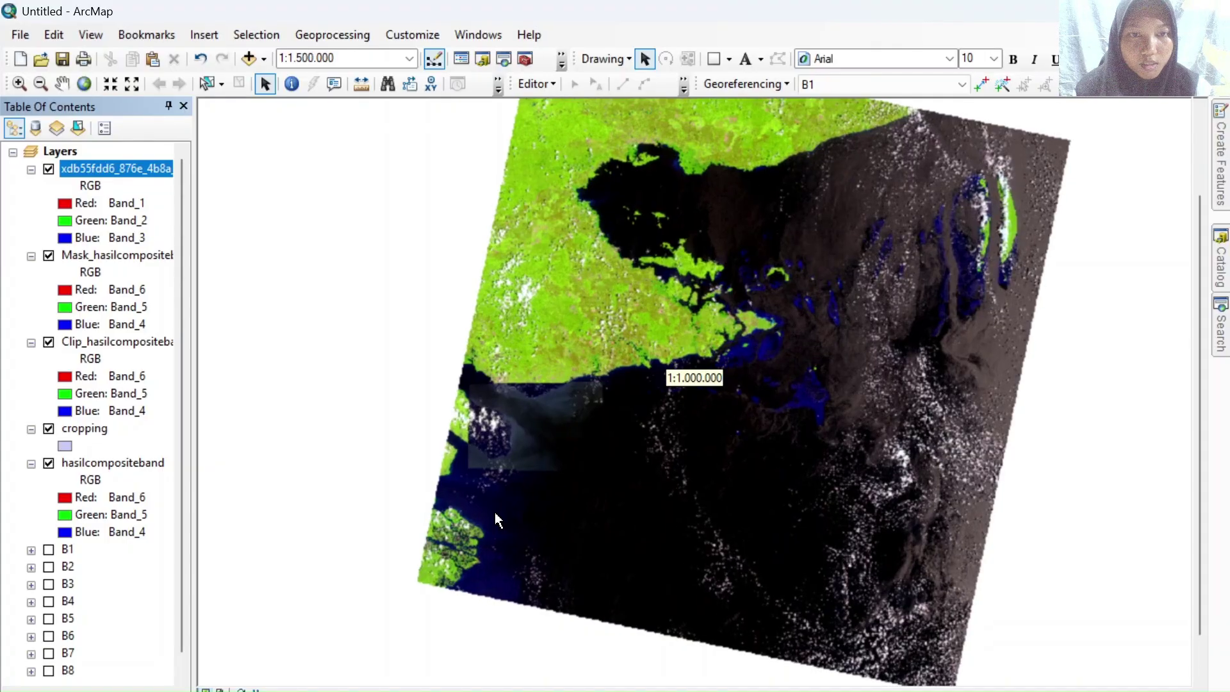
scroll(497, 520, down, 1)
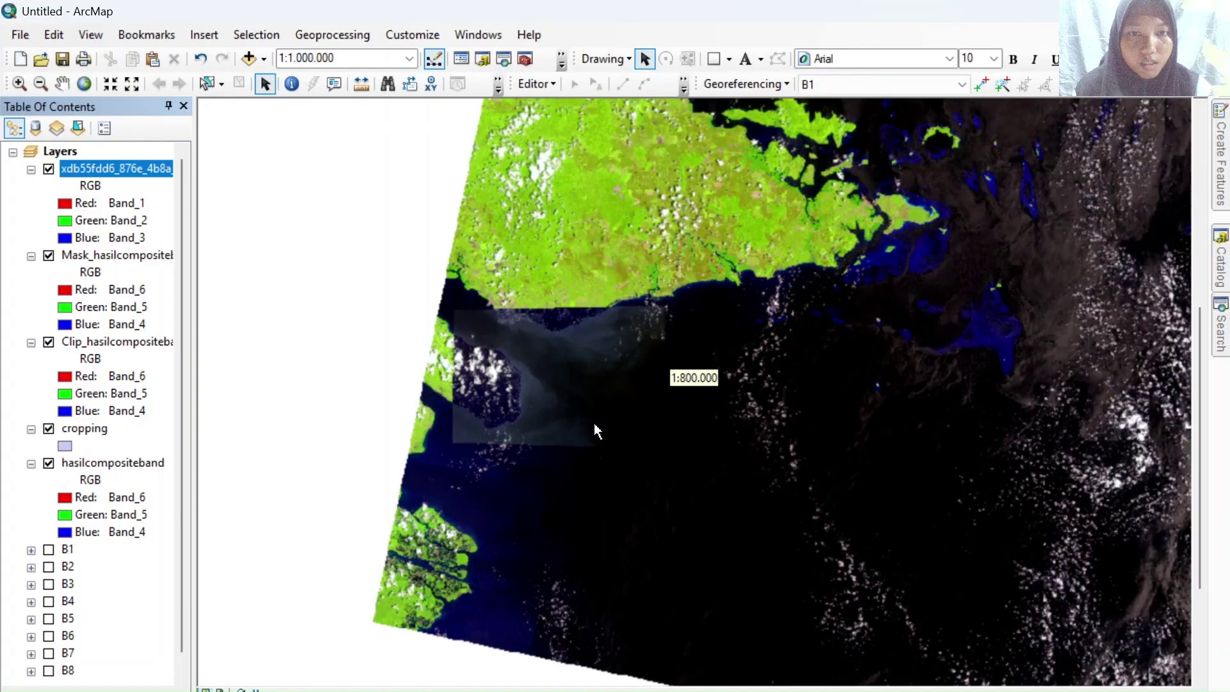
scroll(576, 422, down, 1)
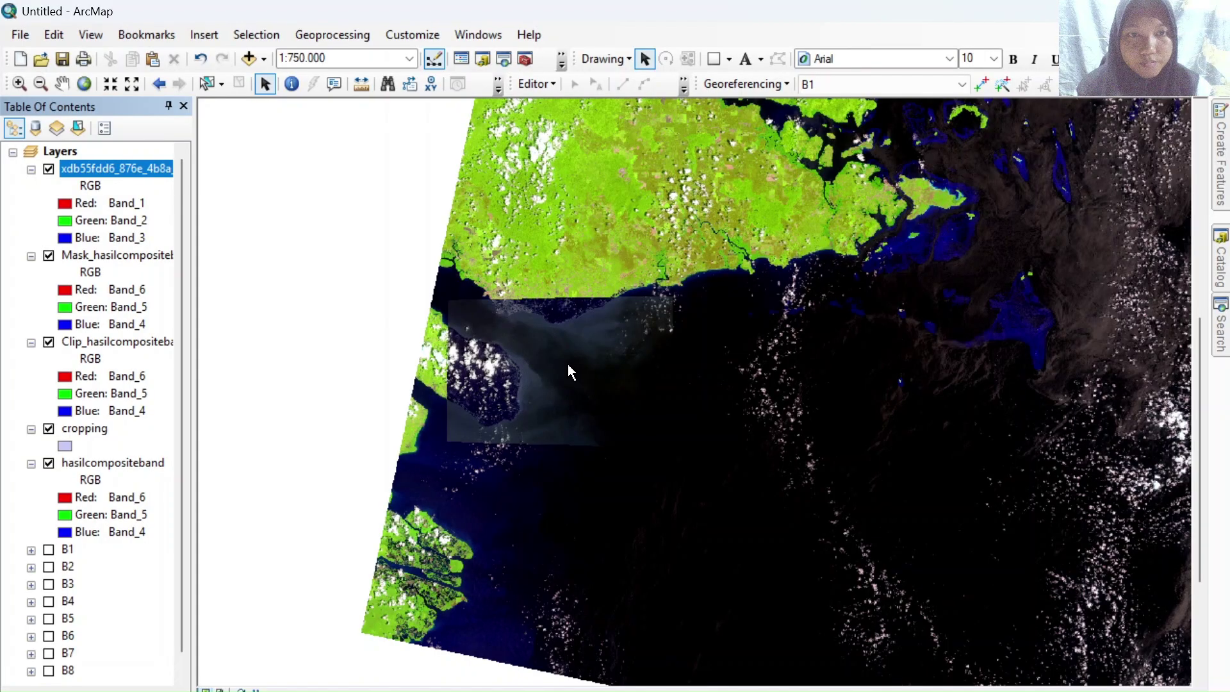
click(48, 256)
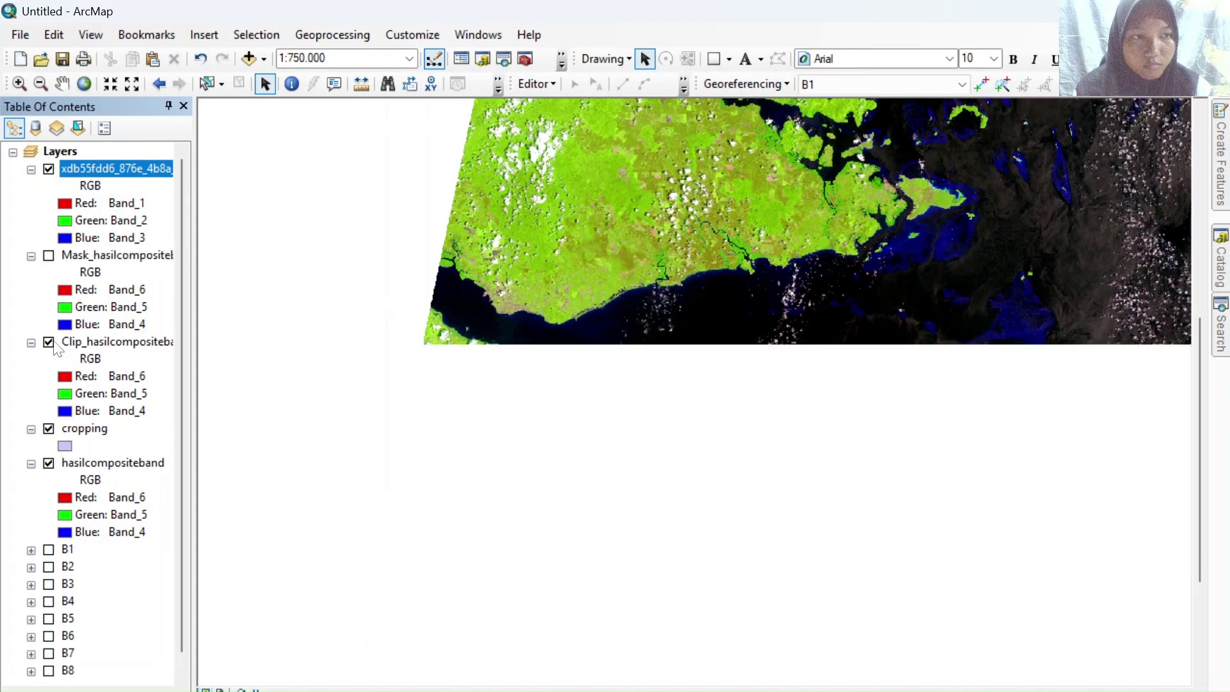
click(49, 342)
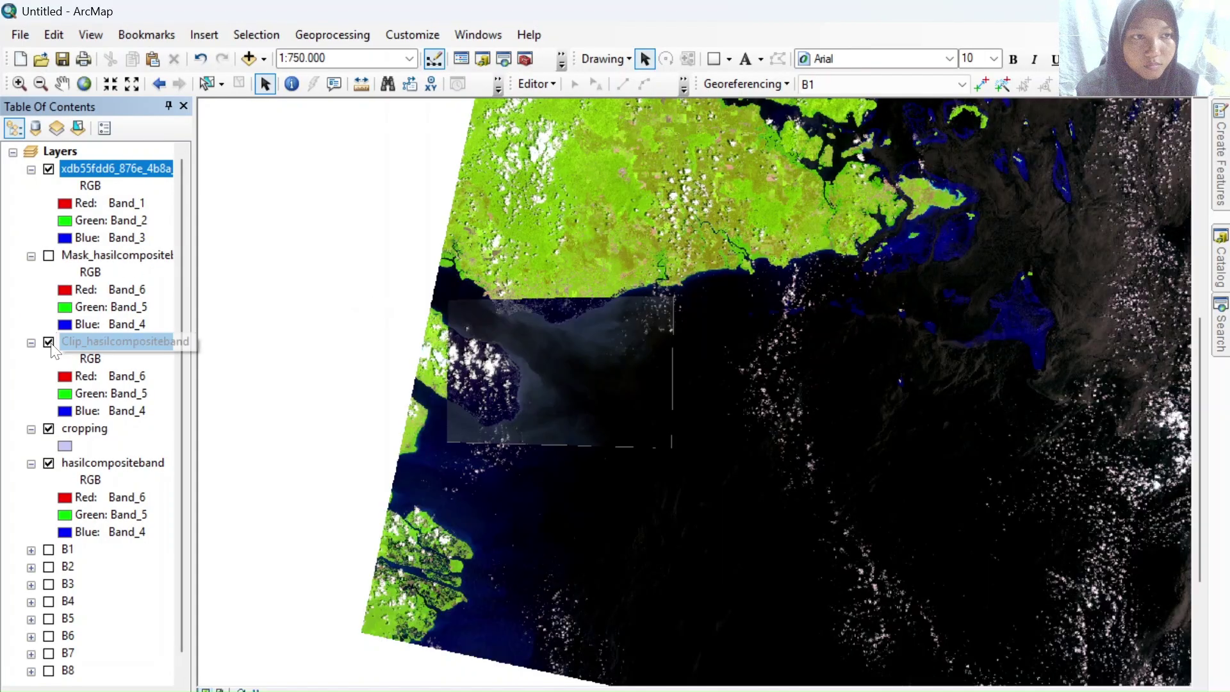
click(48, 428)
click(49, 463)
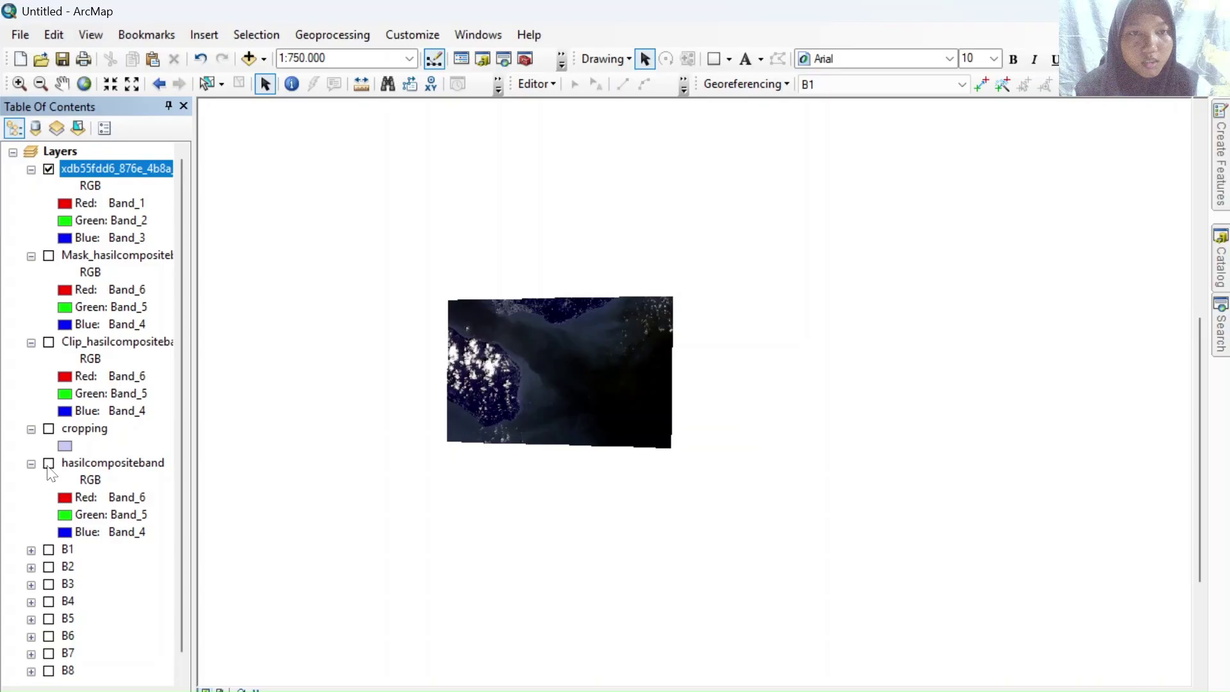
Display Clip_hasilcompositeband and Mask_hasilcompositeband one at a time to compare the crops, and turn the new clipped raster back on
click(49, 170)
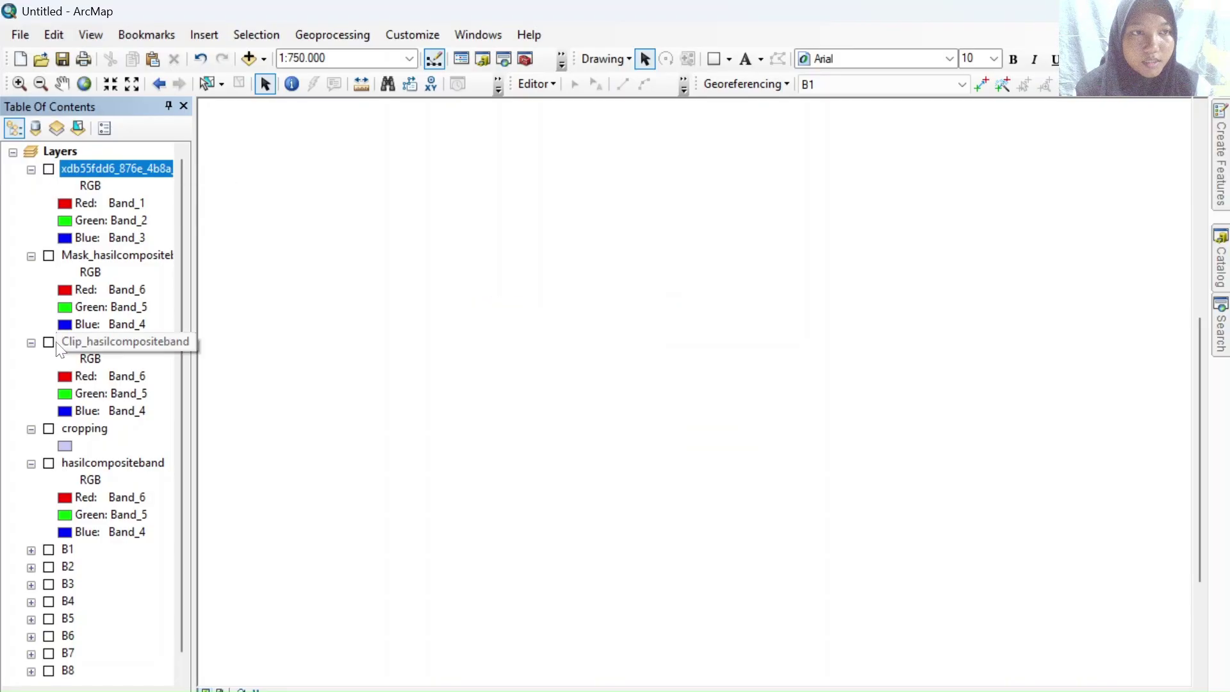
click(50, 171)
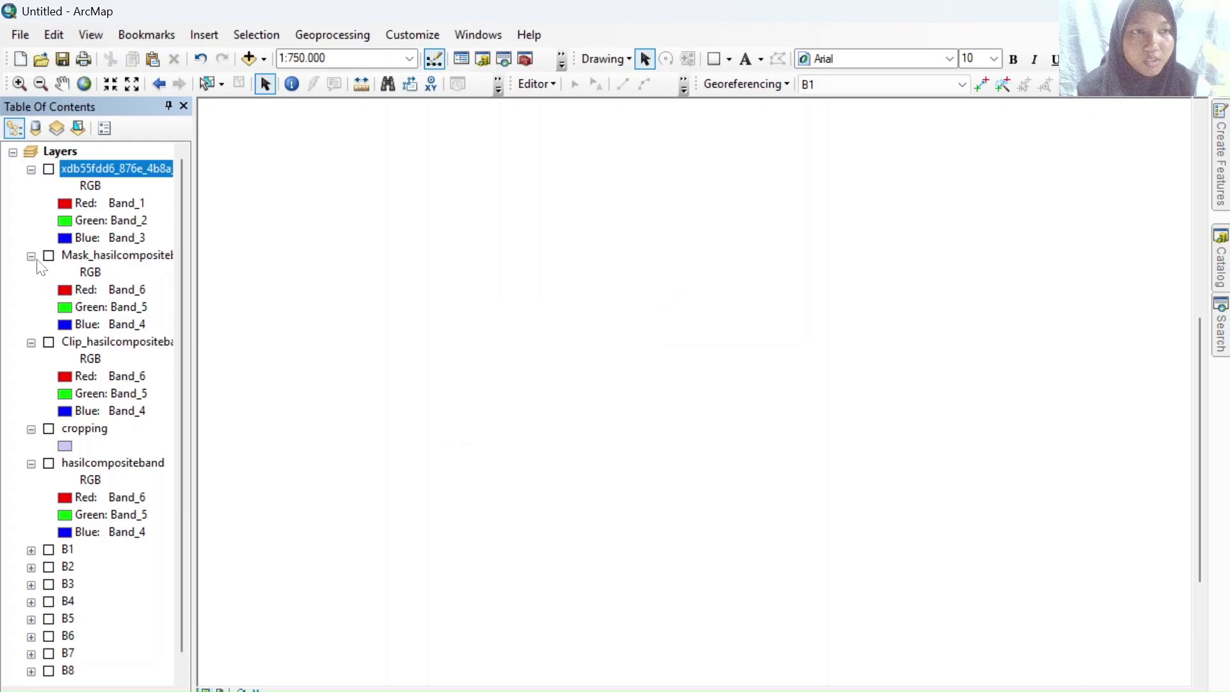
click(49, 345)
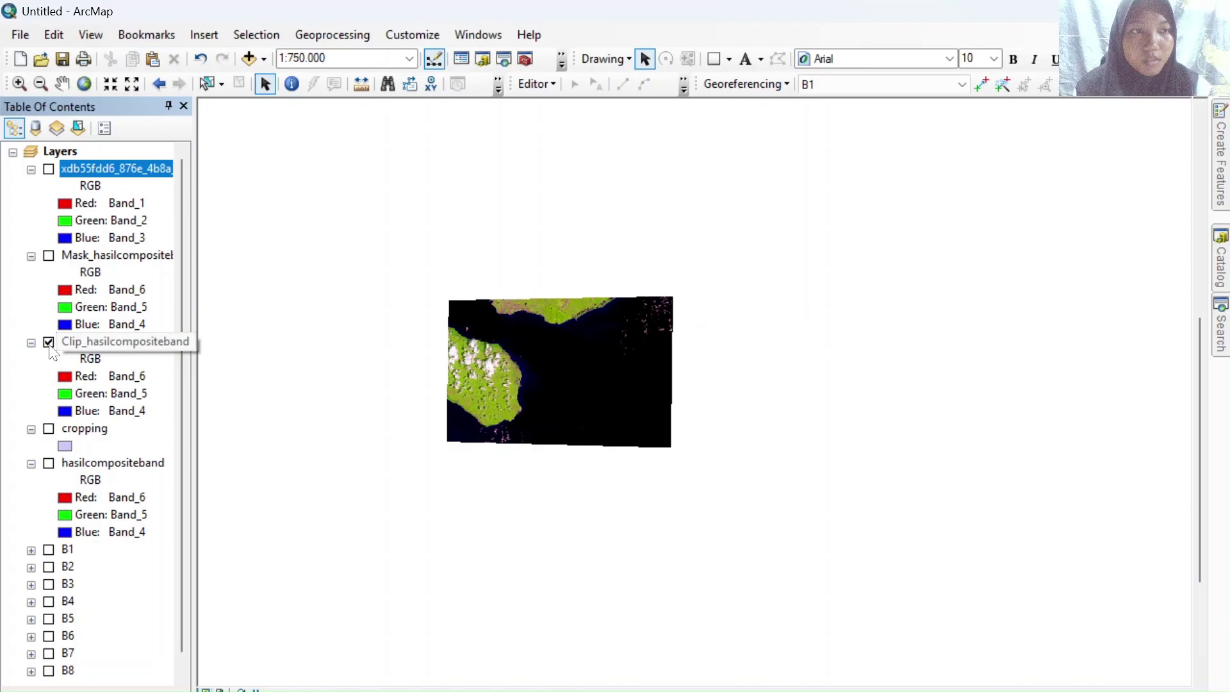
click(49, 344)
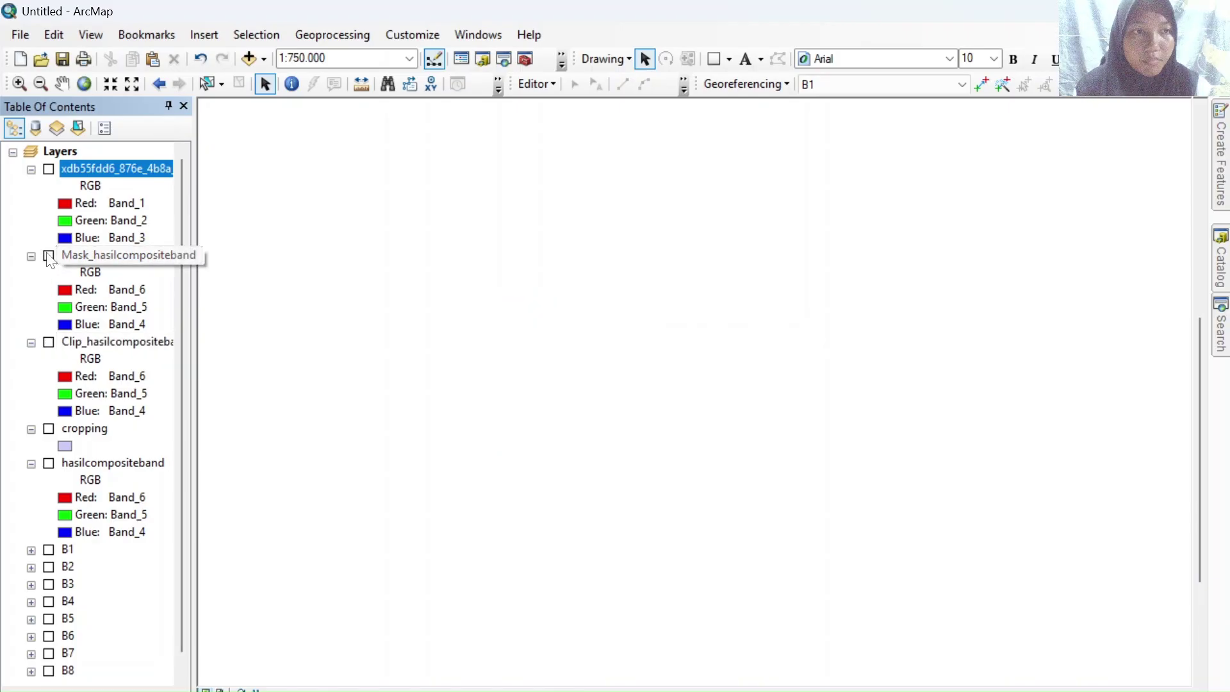
click(48, 256)
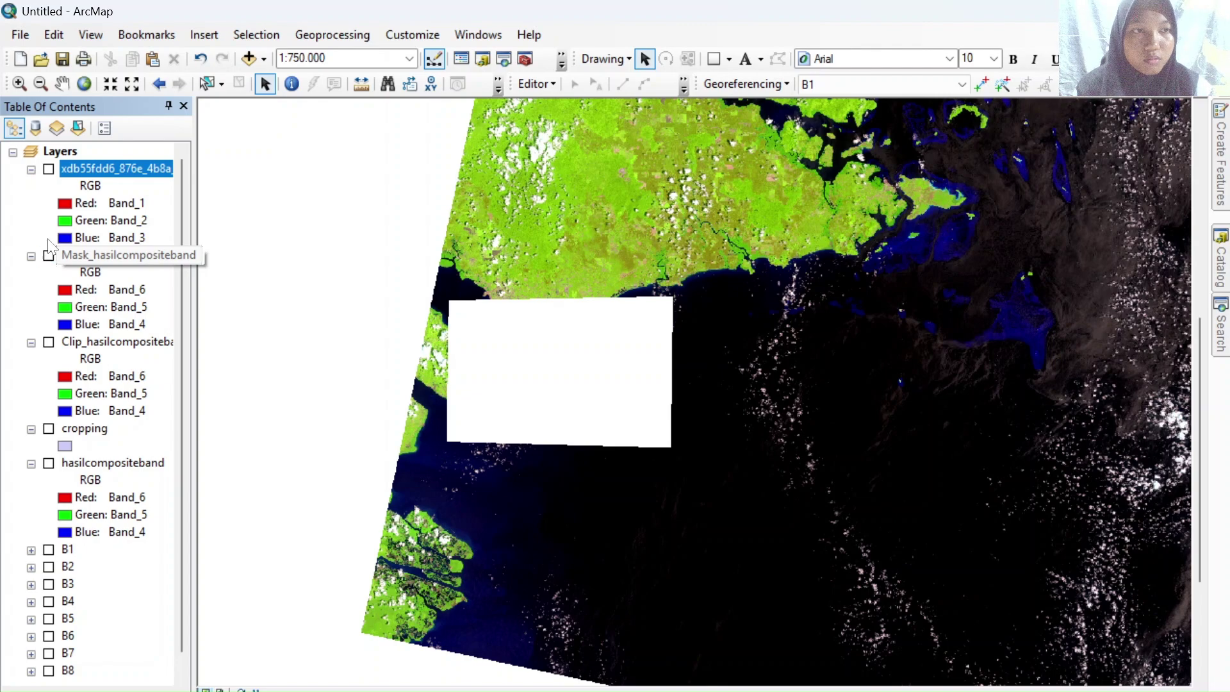
click(49, 256)
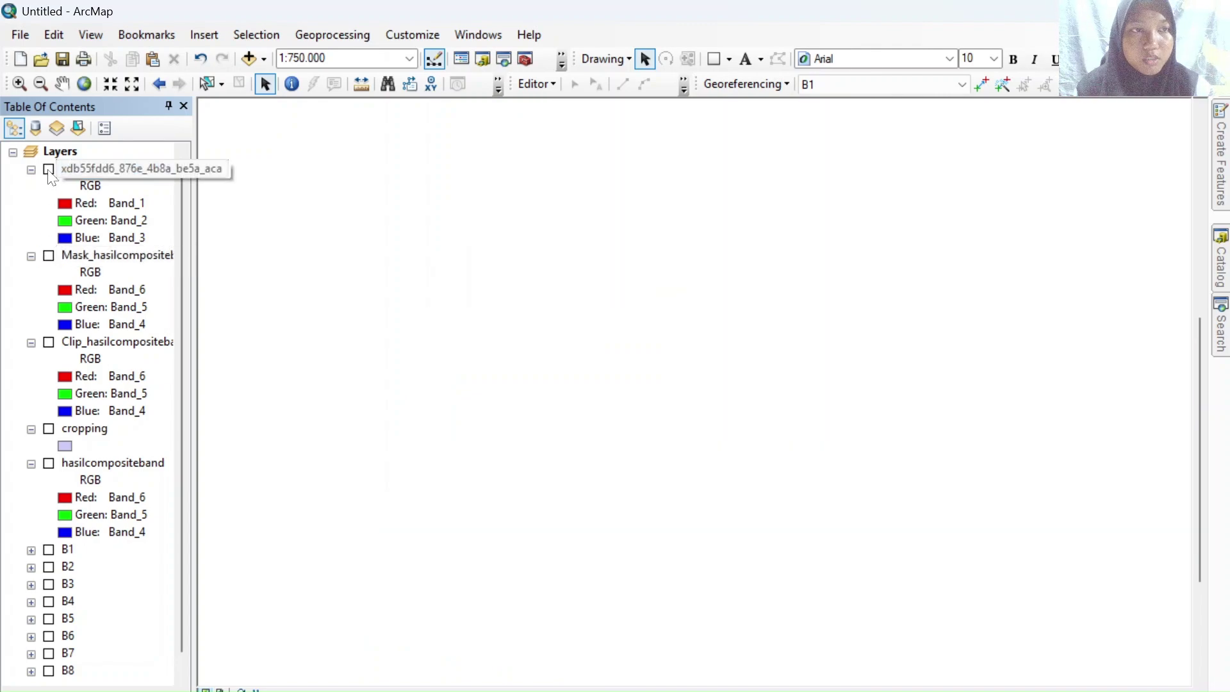
click(49, 170)
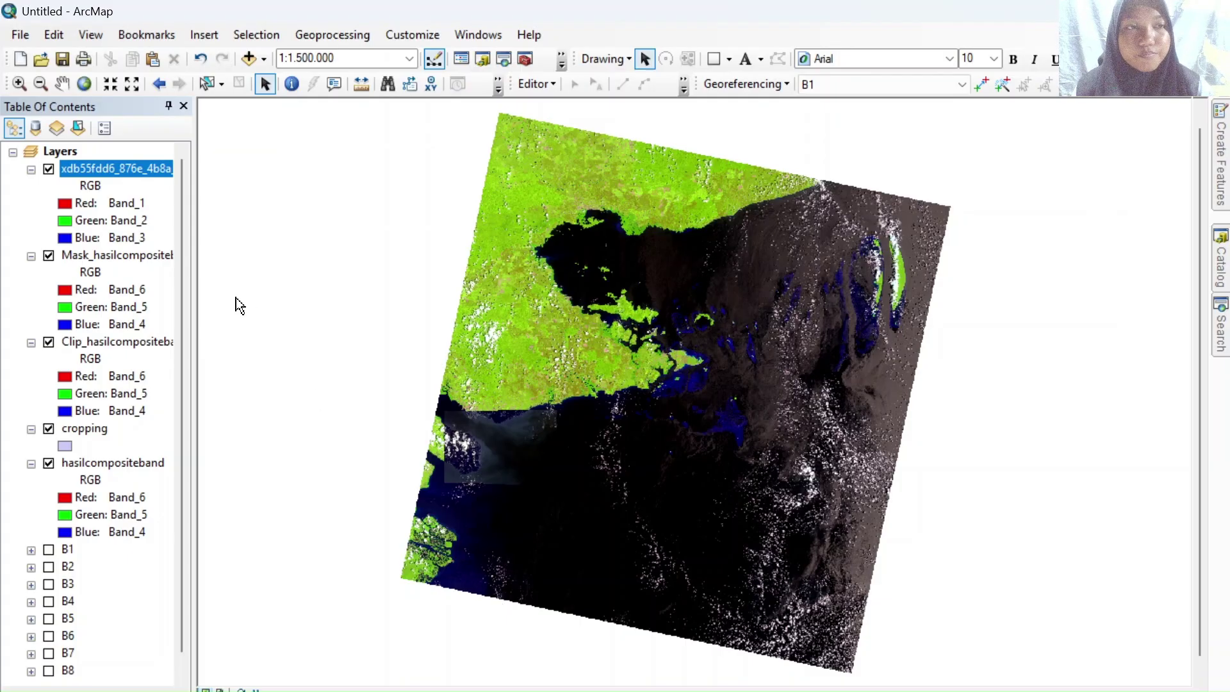
Hide the new clipped raster, Mask_hasilcompositeband, Clip_hasilcompositeband and cropping layers, leaving only hasilcompositeband displayed
click(50, 170)
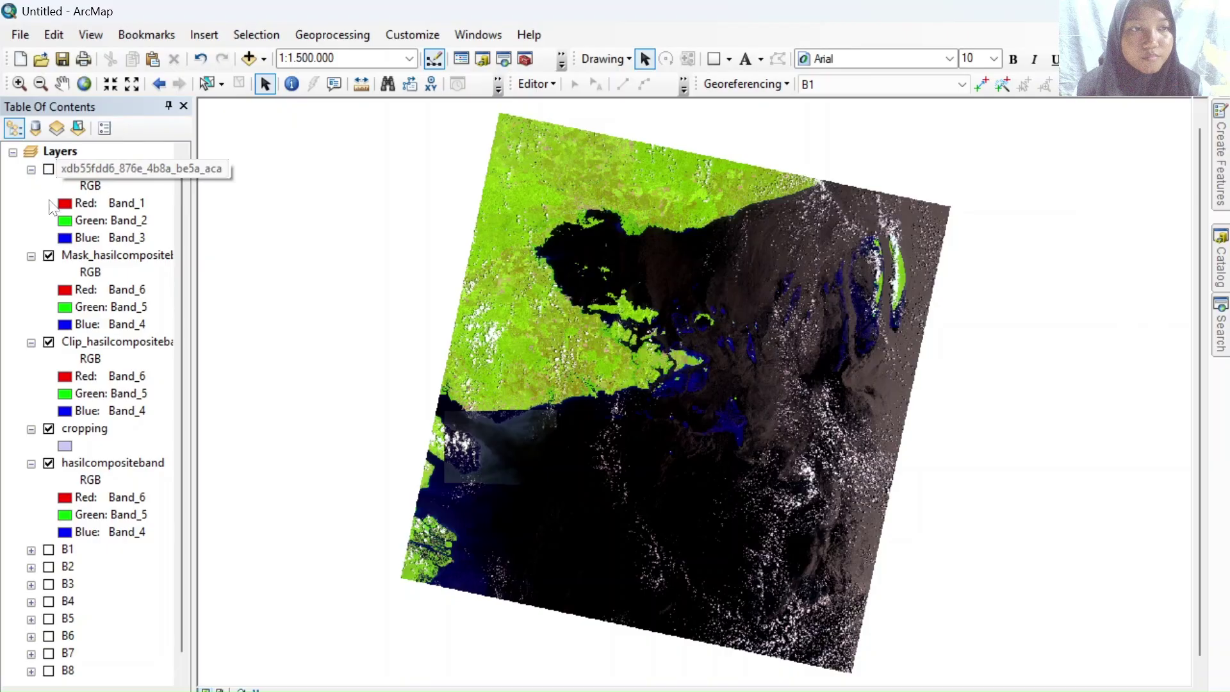
click(49, 257)
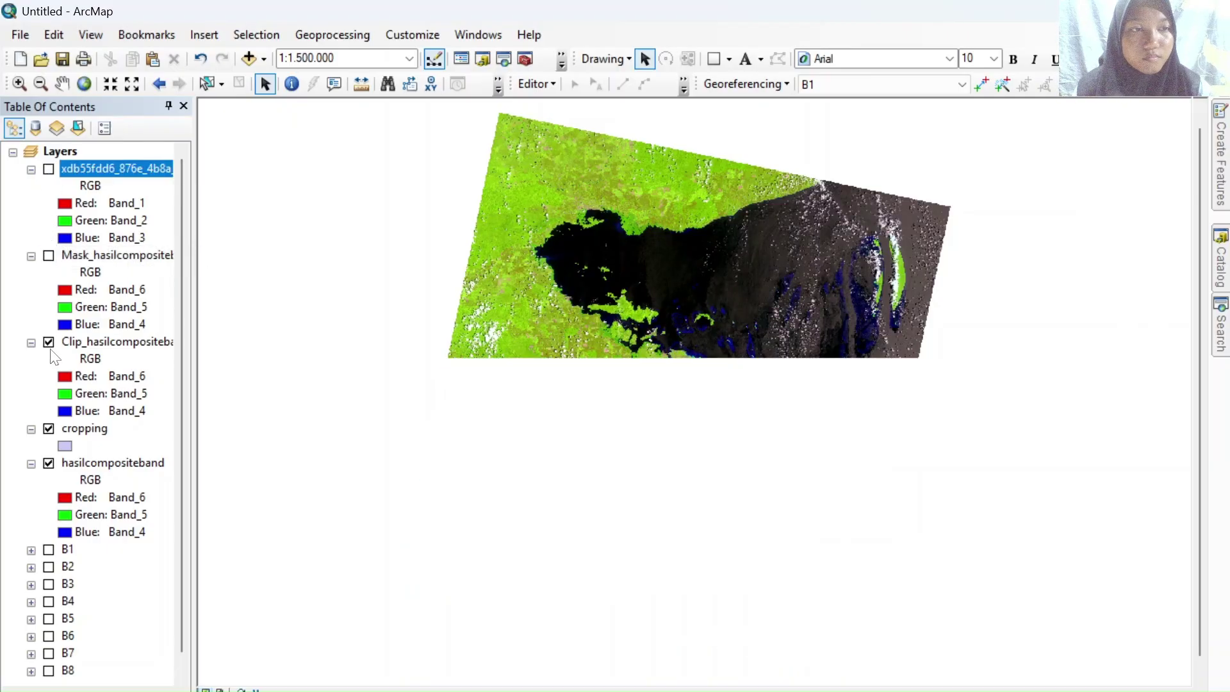
click(50, 342)
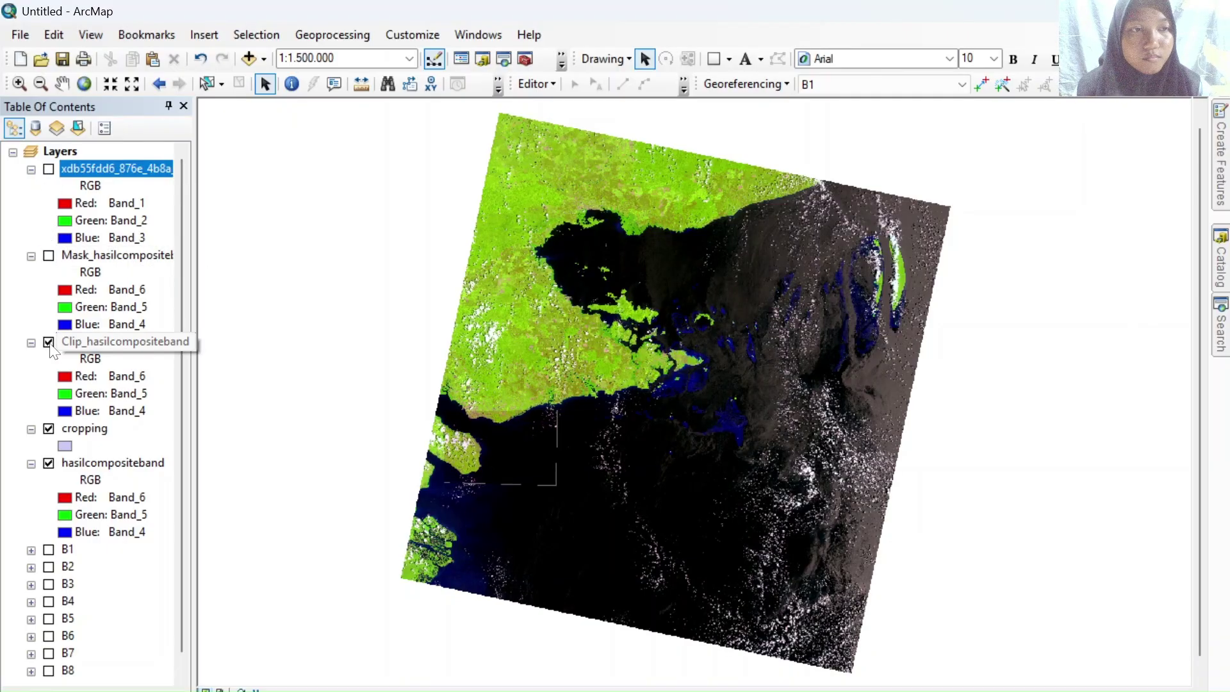
click(48, 429)
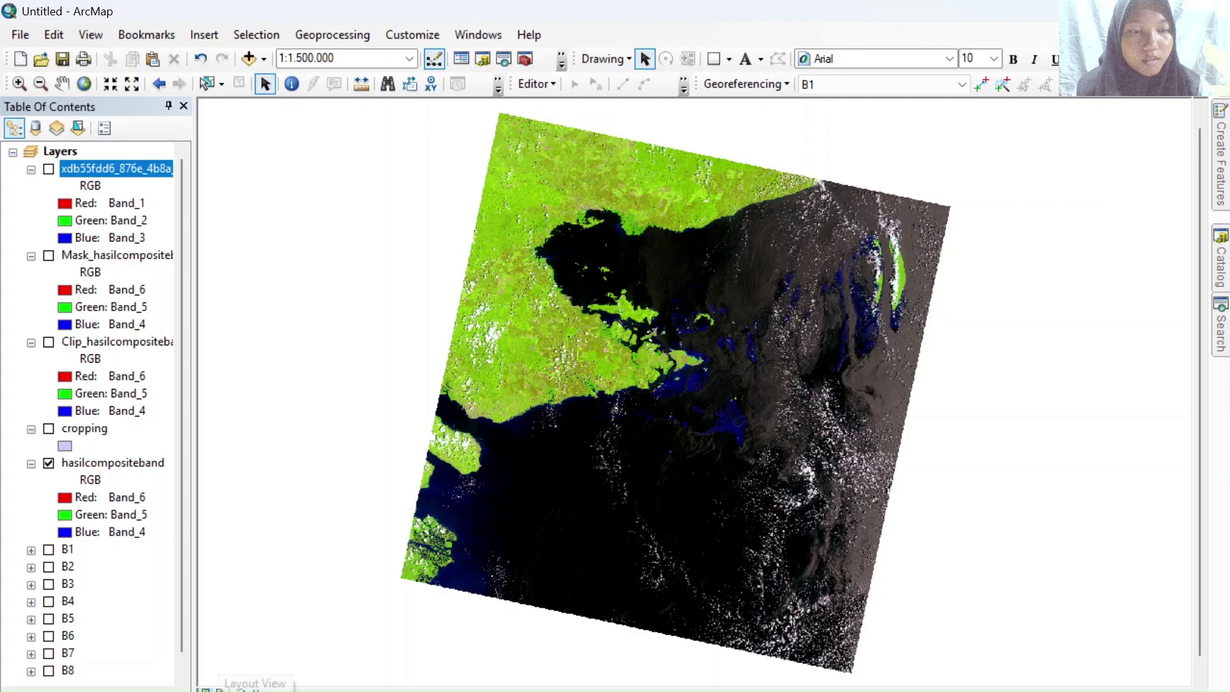
Switch to the layout view and set the A4 page to landscape orientation
click(205, 689)
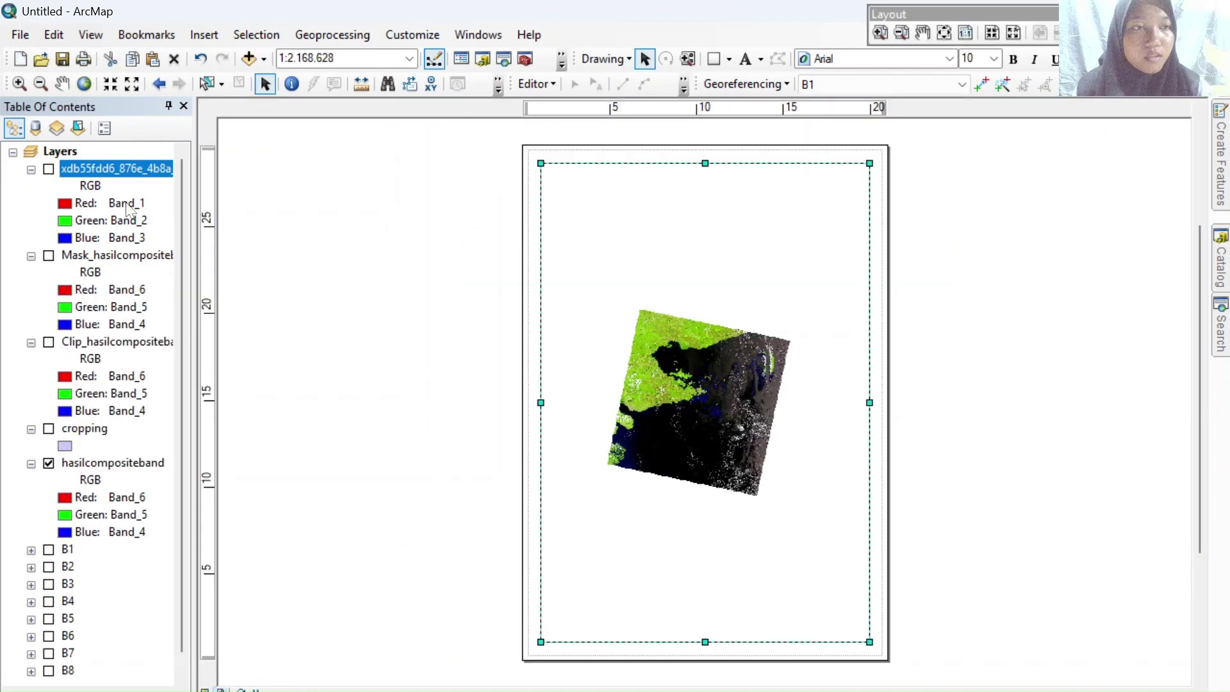
click(32, 39)
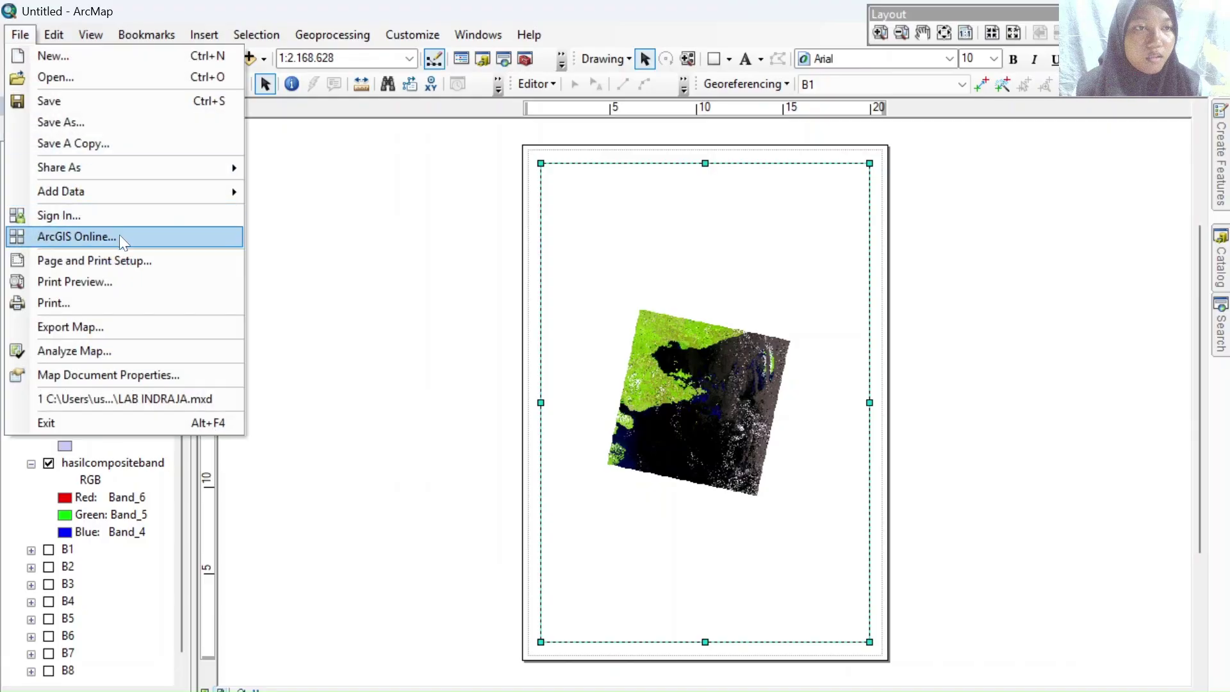
click(127, 263)
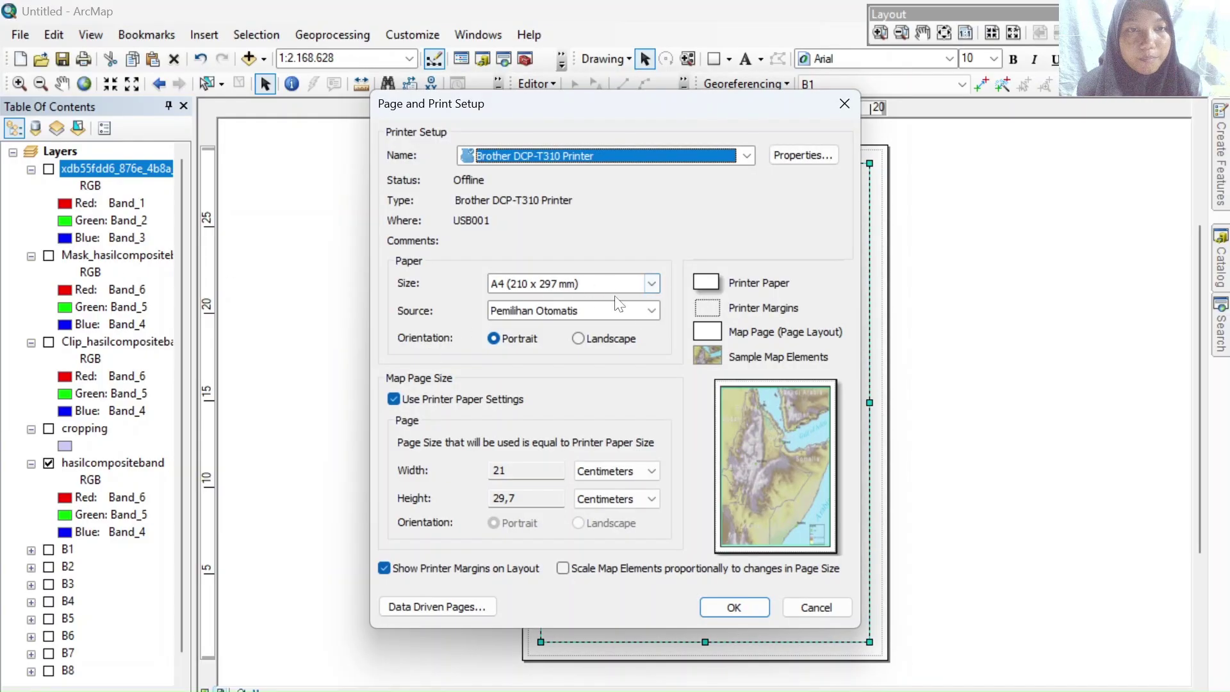
click(578, 338)
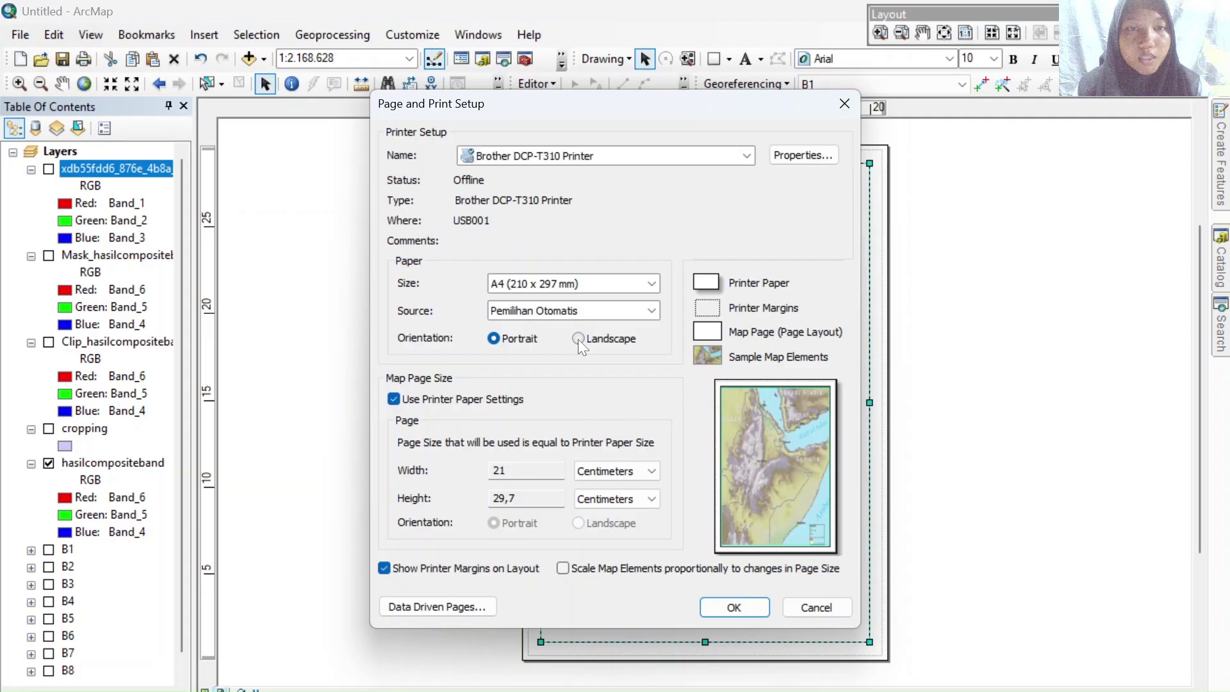
click(734, 606)
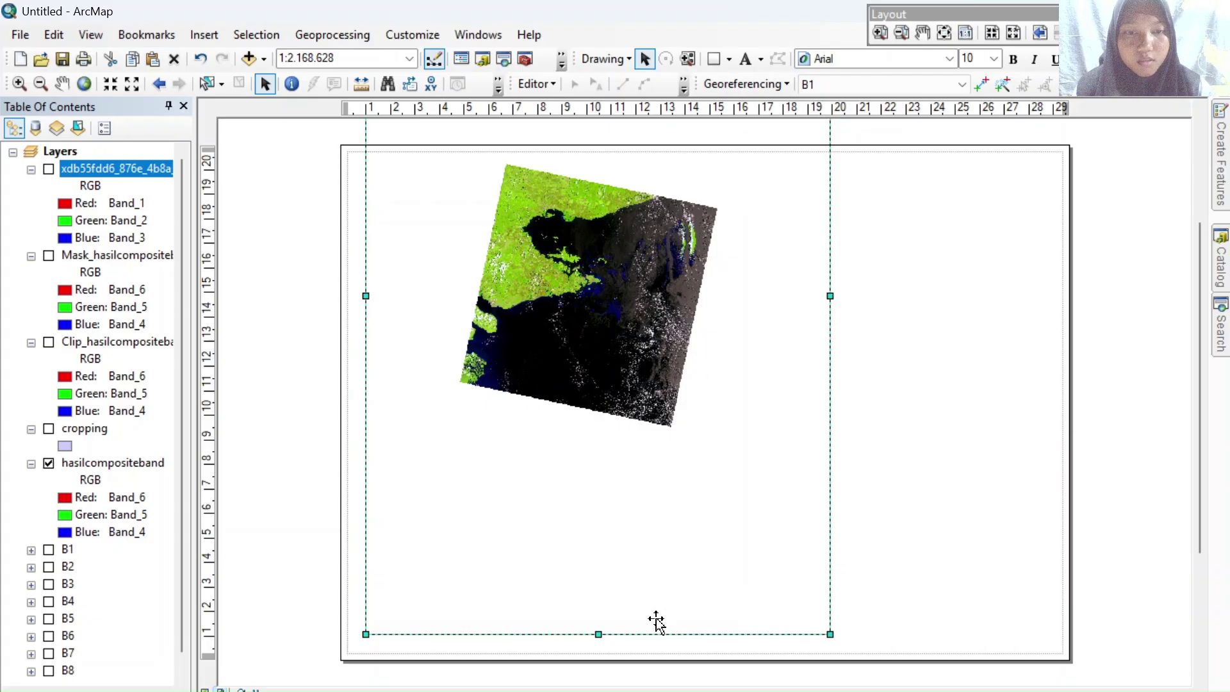
Resize the data frame to fill the page's left part at 1:600.000, then draw a rectangle around it and five stacked boxes beside it
drag(598, 633, 629, 494)
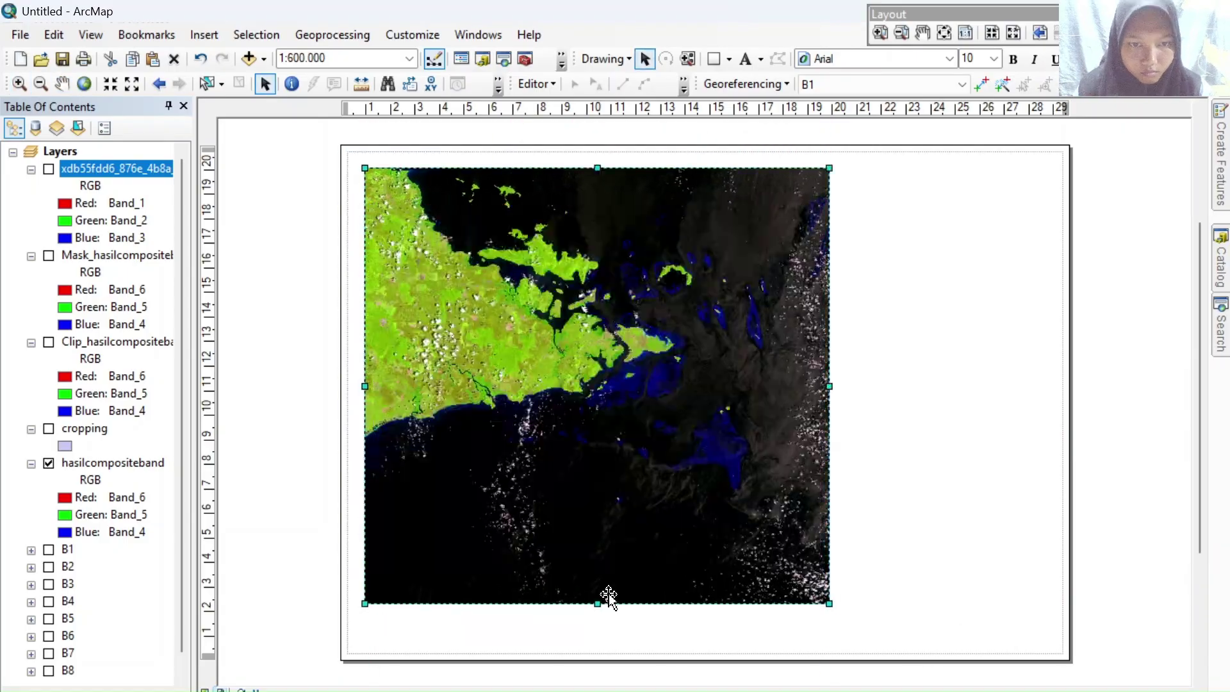
drag(598, 604, 599, 638)
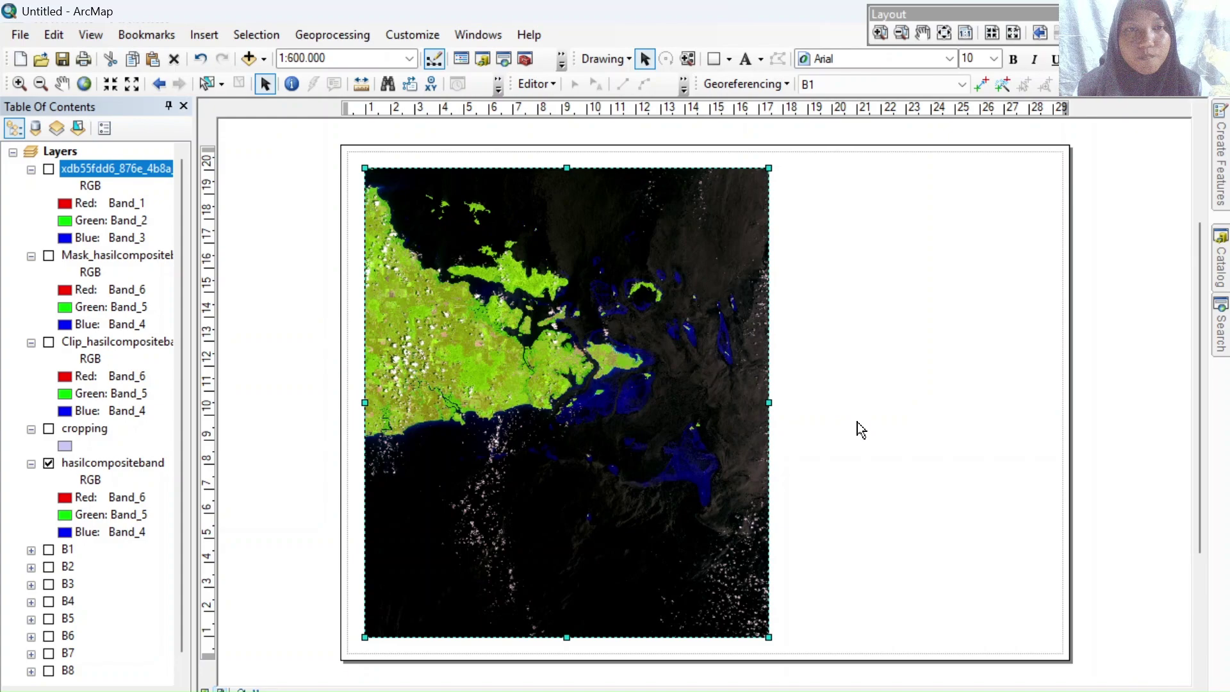
click(713, 67)
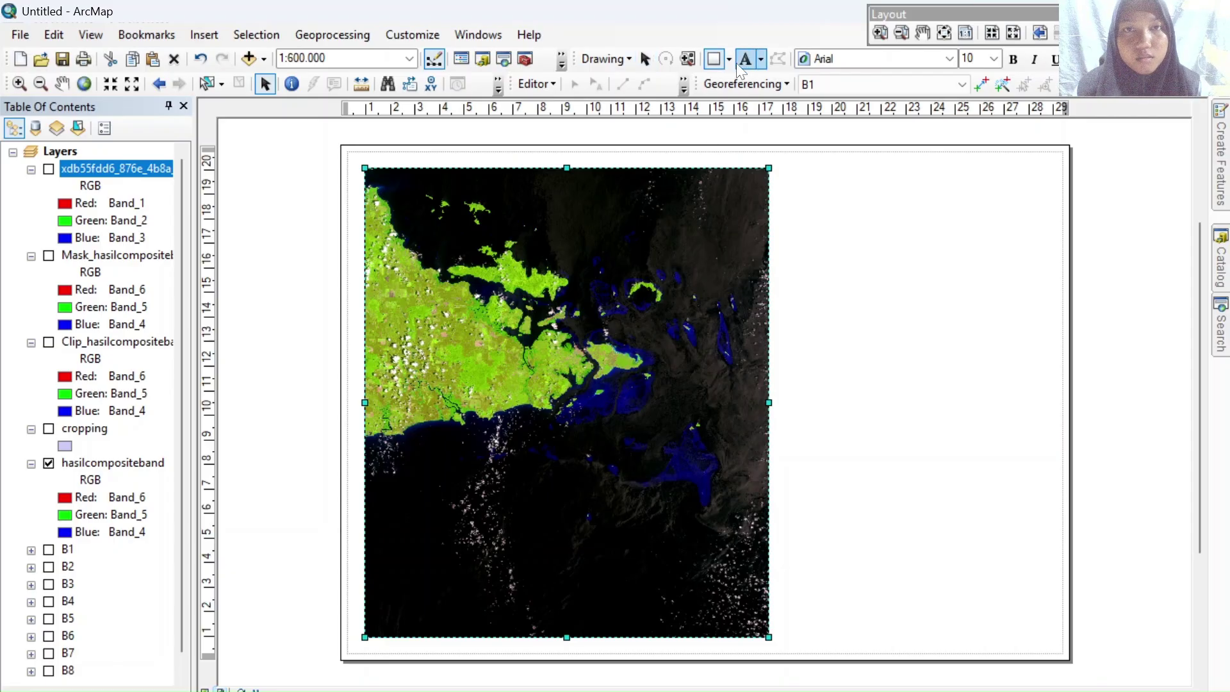
click(714, 60)
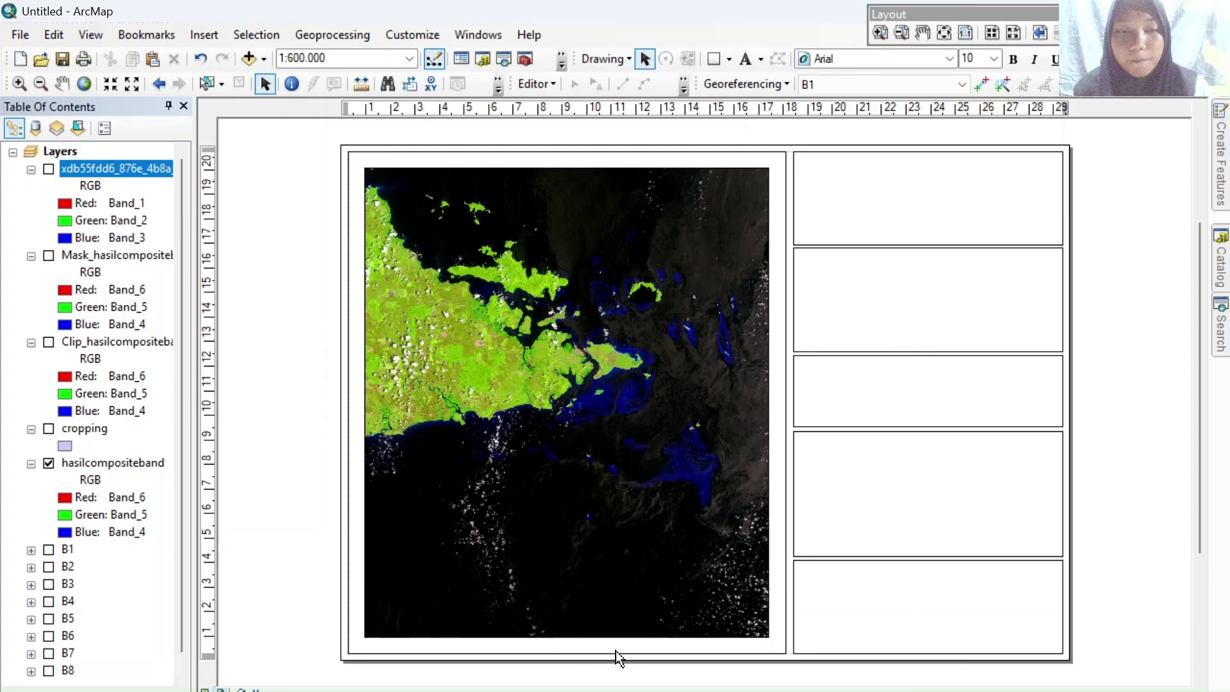
Create a measured grid for the map's data frame with the Labels only appearance, keeping the remaining wizard defaults
click(616, 438)
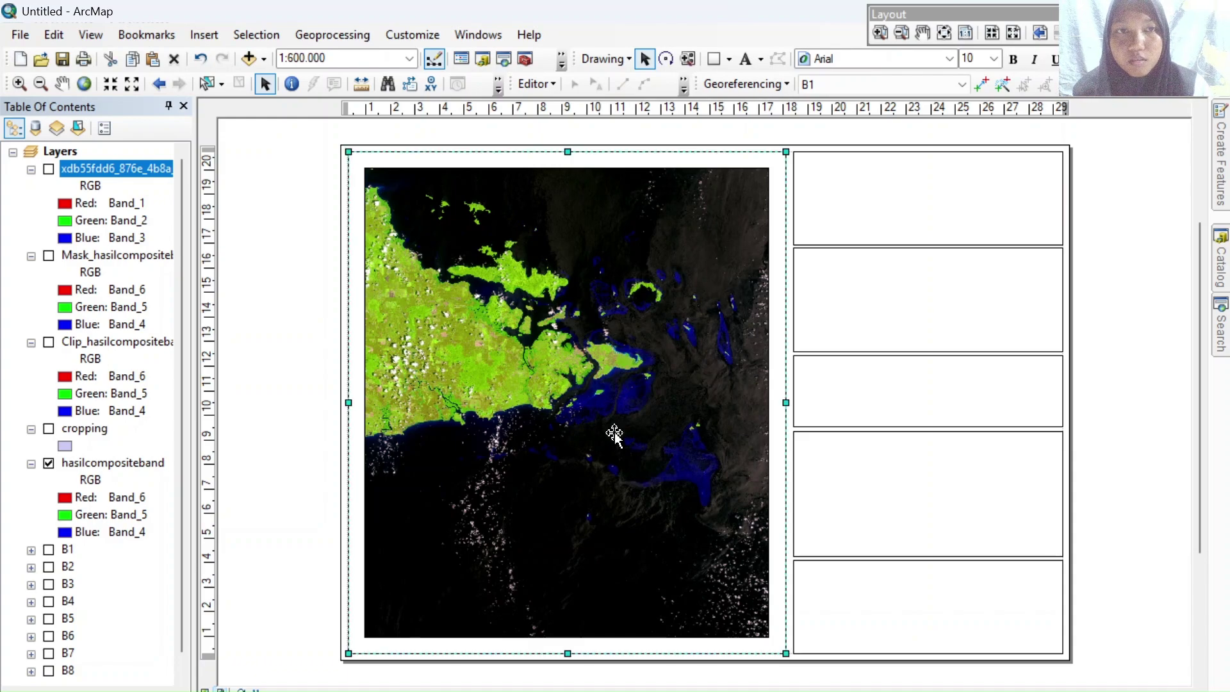
click(627, 328)
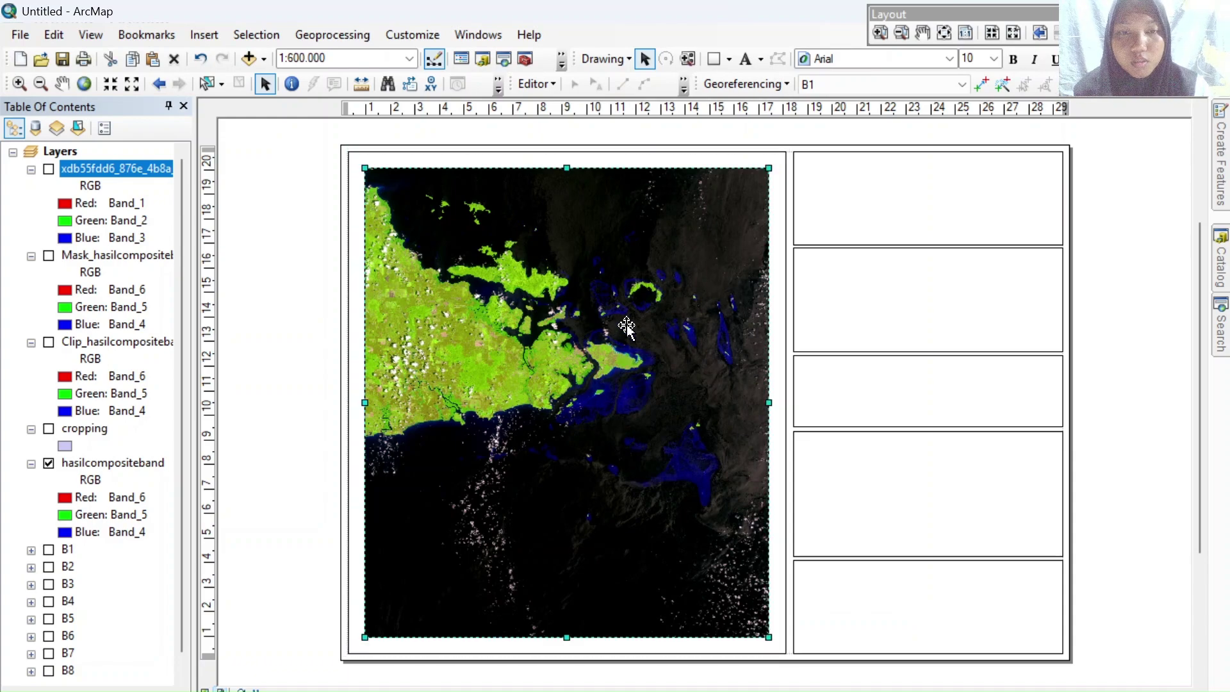
right_click(627, 328)
click(720, 655)
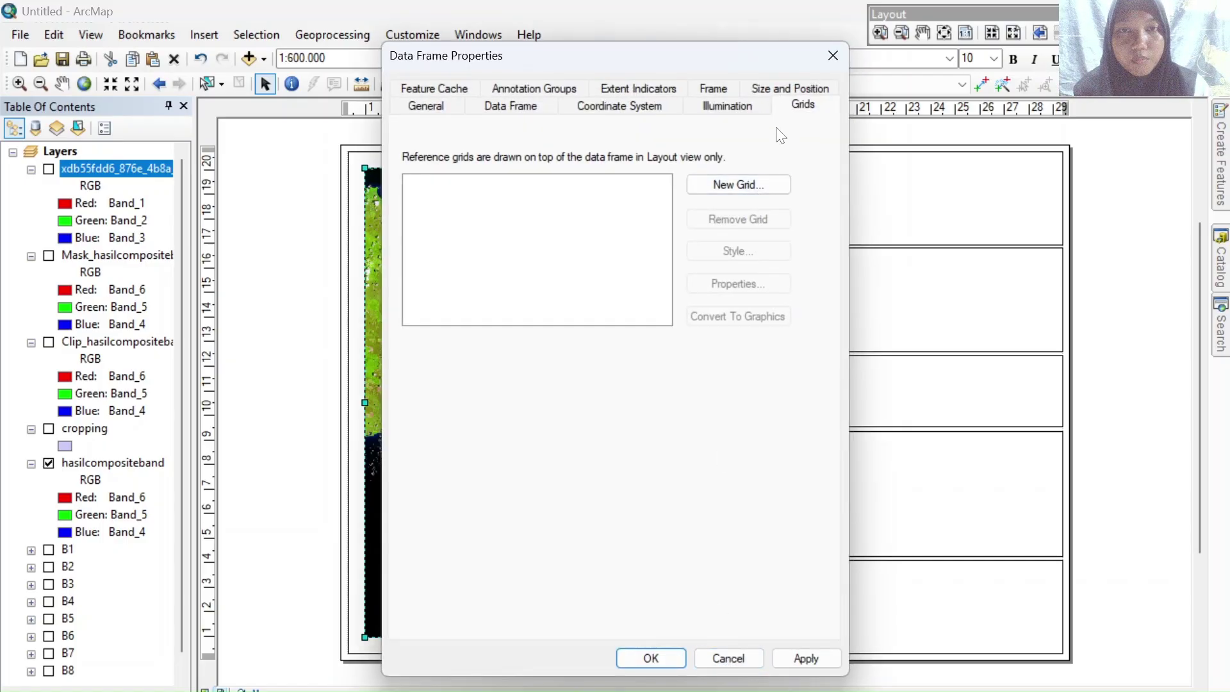
click(754, 192)
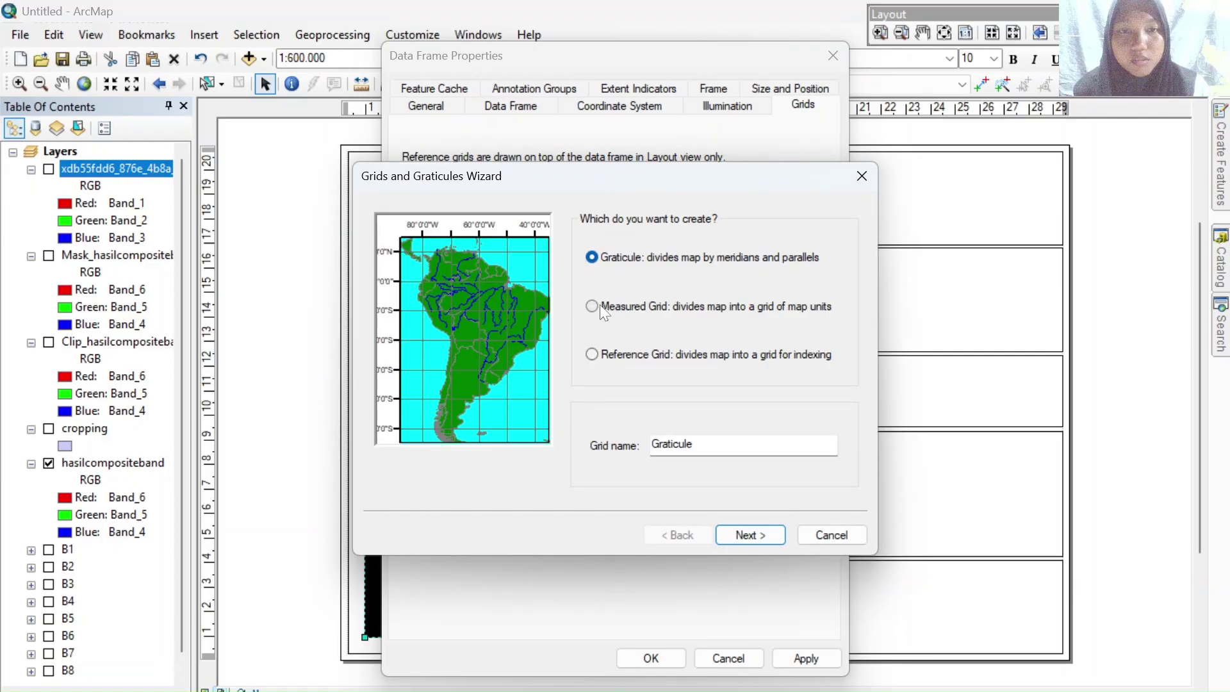
click(603, 307)
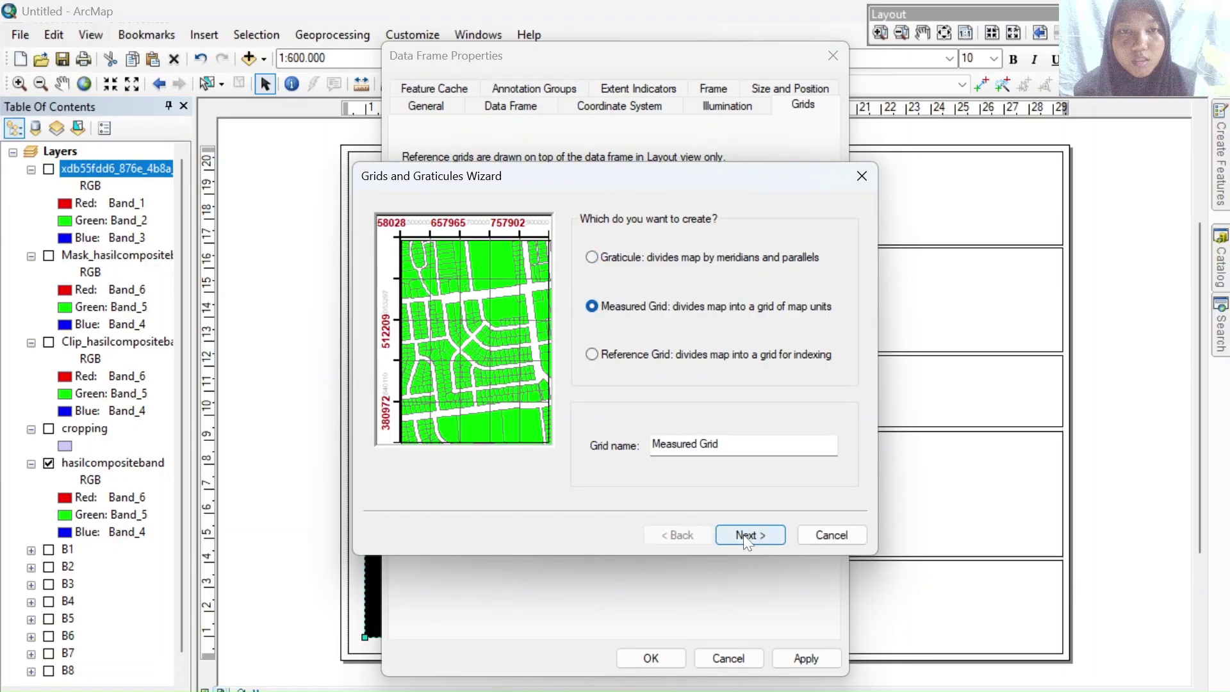
click(761, 532)
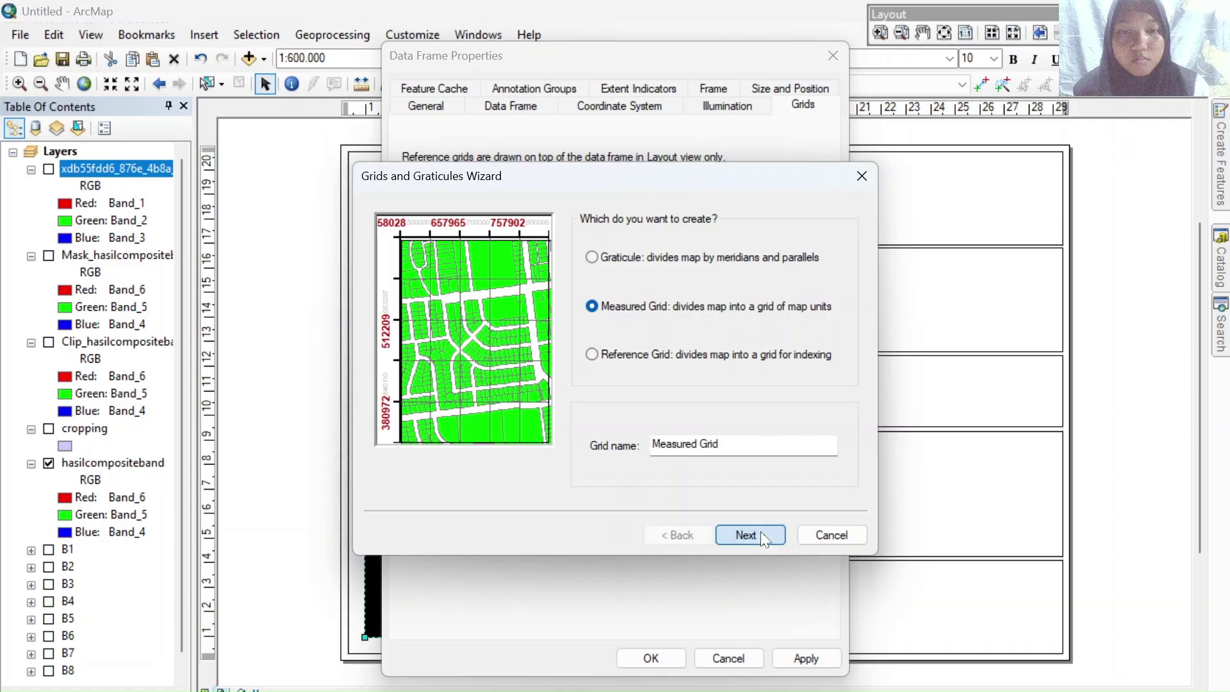
click(592, 244)
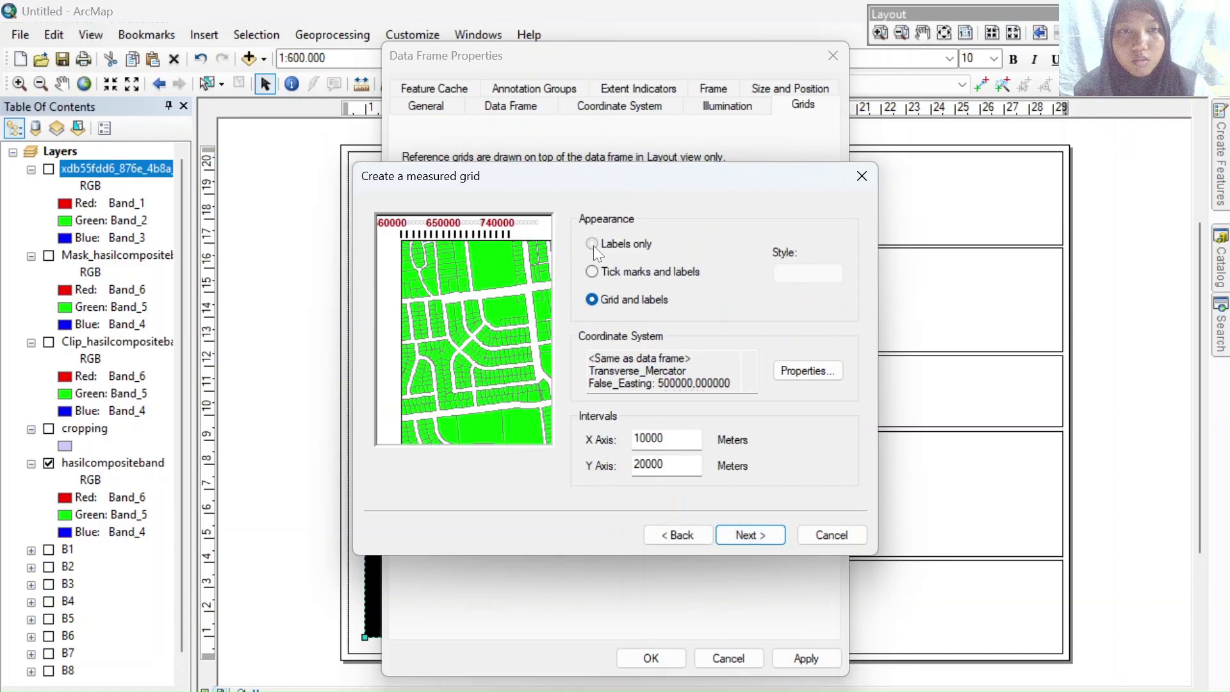
click(762, 537)
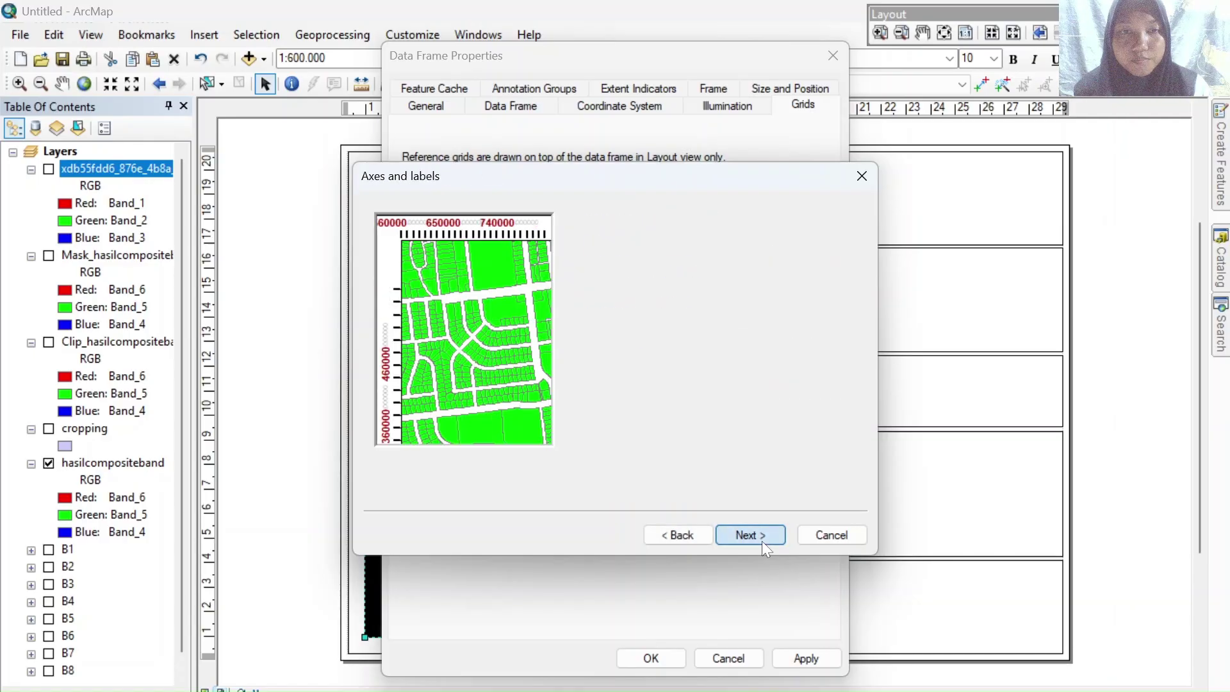
click(762, 537)
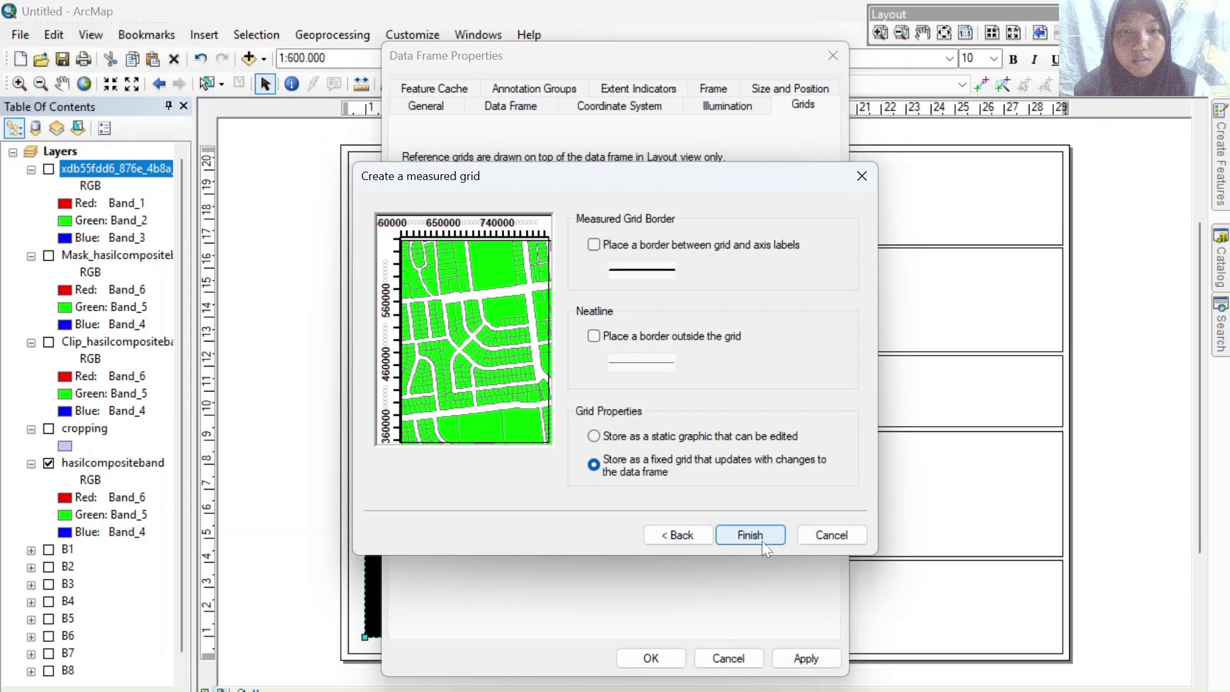
click(762, 538)
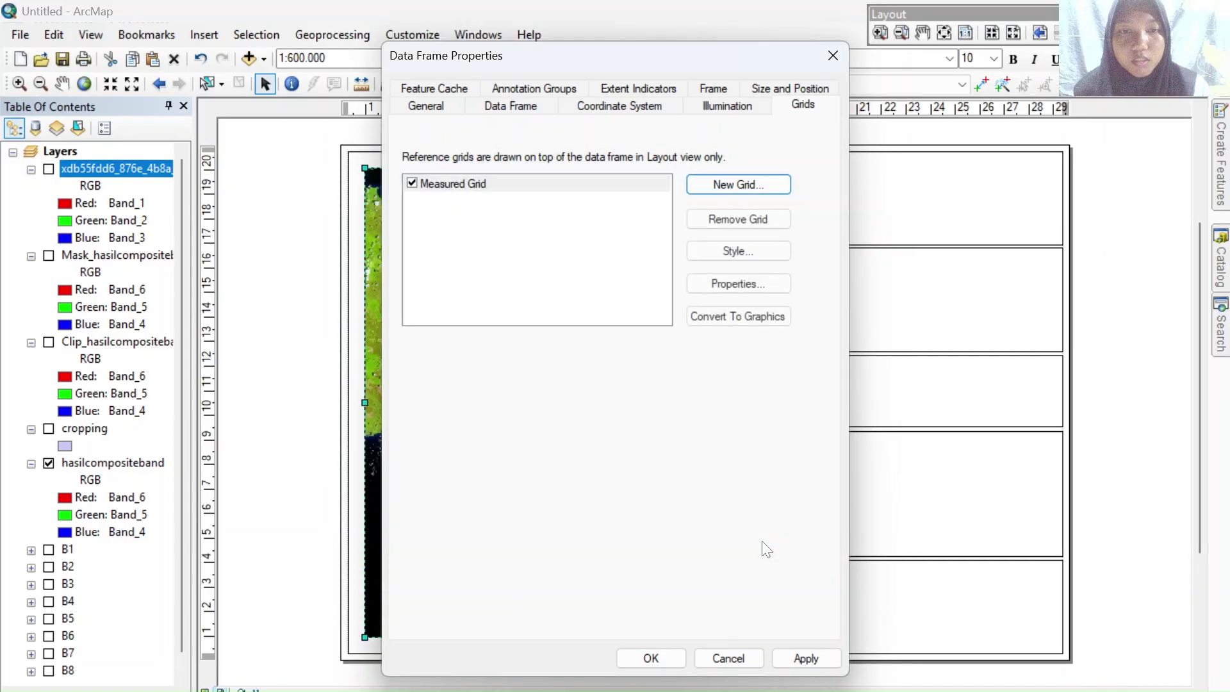
Set the measured grid's label offset to 3 pts and subdivision tick size to 3 pts, and apply the grid to the data frame
click(755, 287)
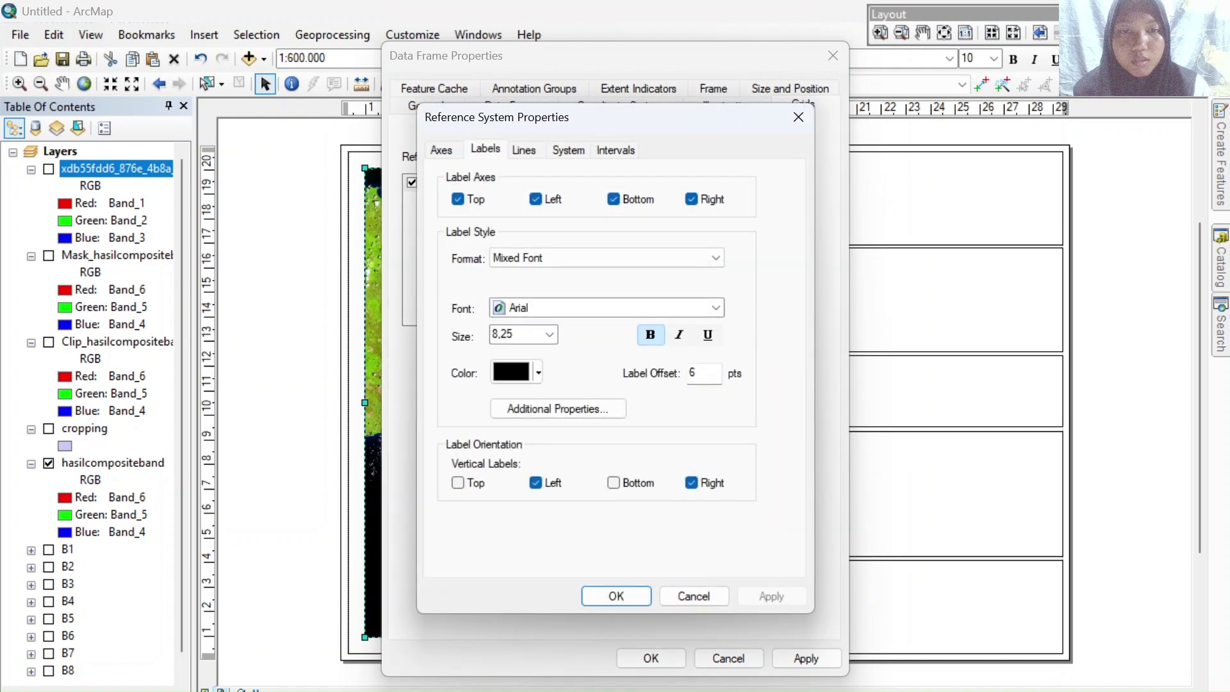
click(702, 373)
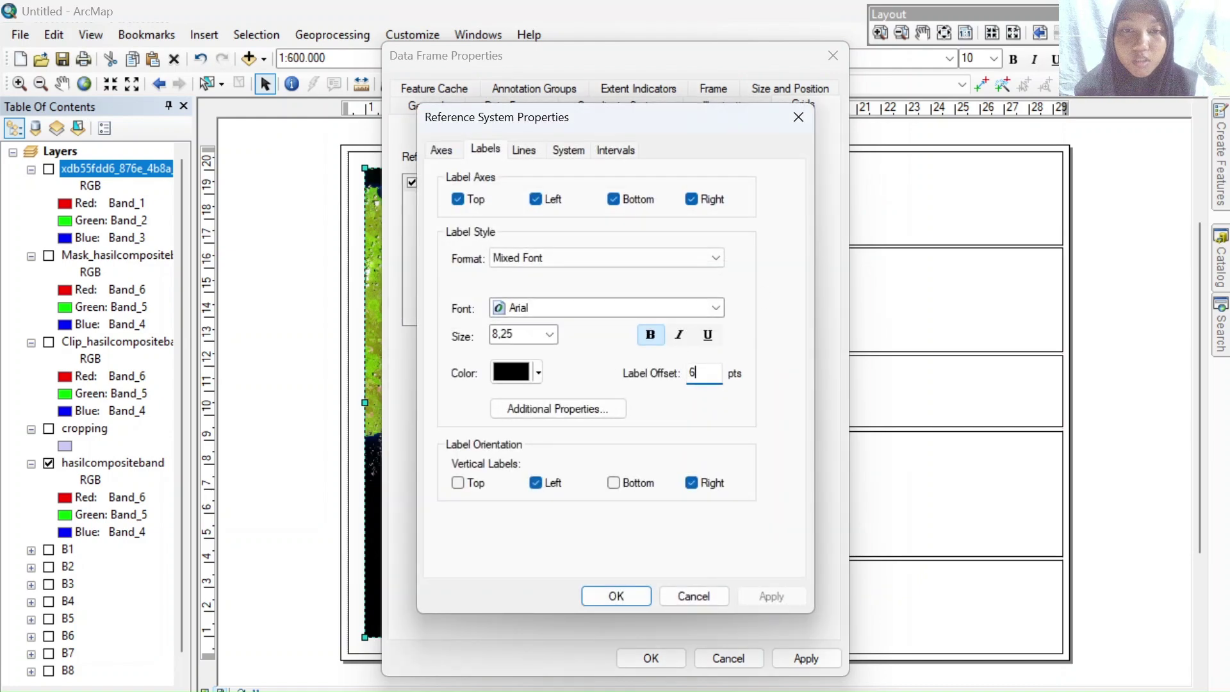
key(BackSpace)
text(3)
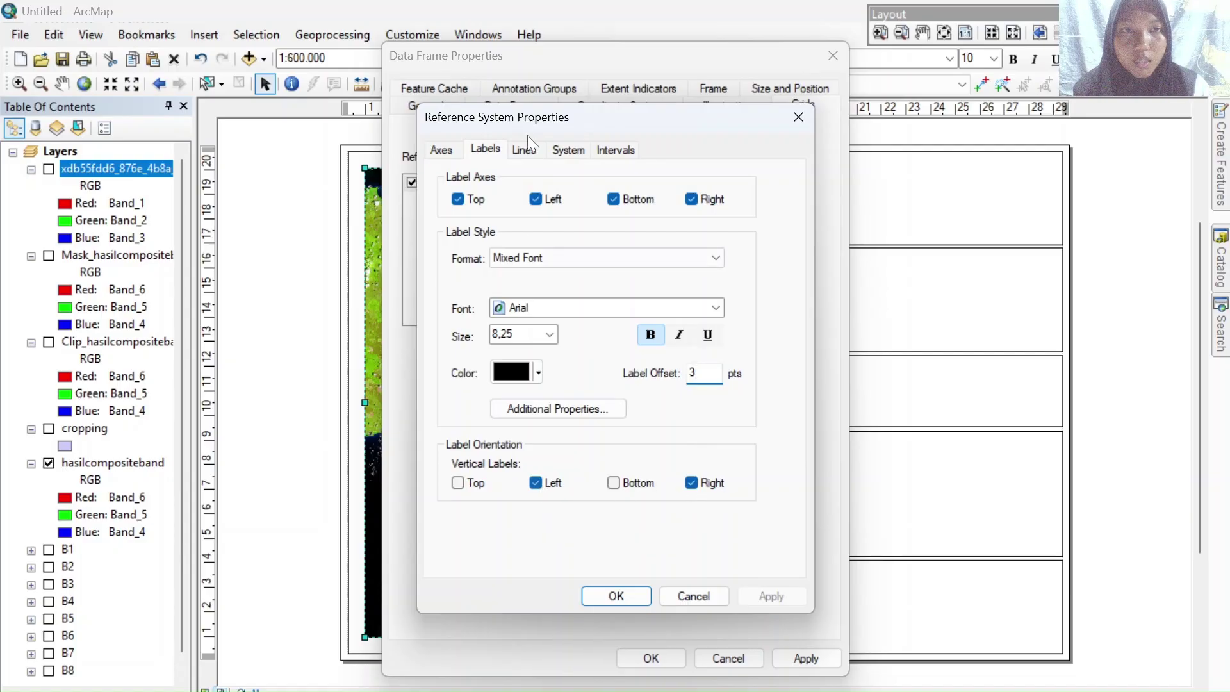
click(451, 157)
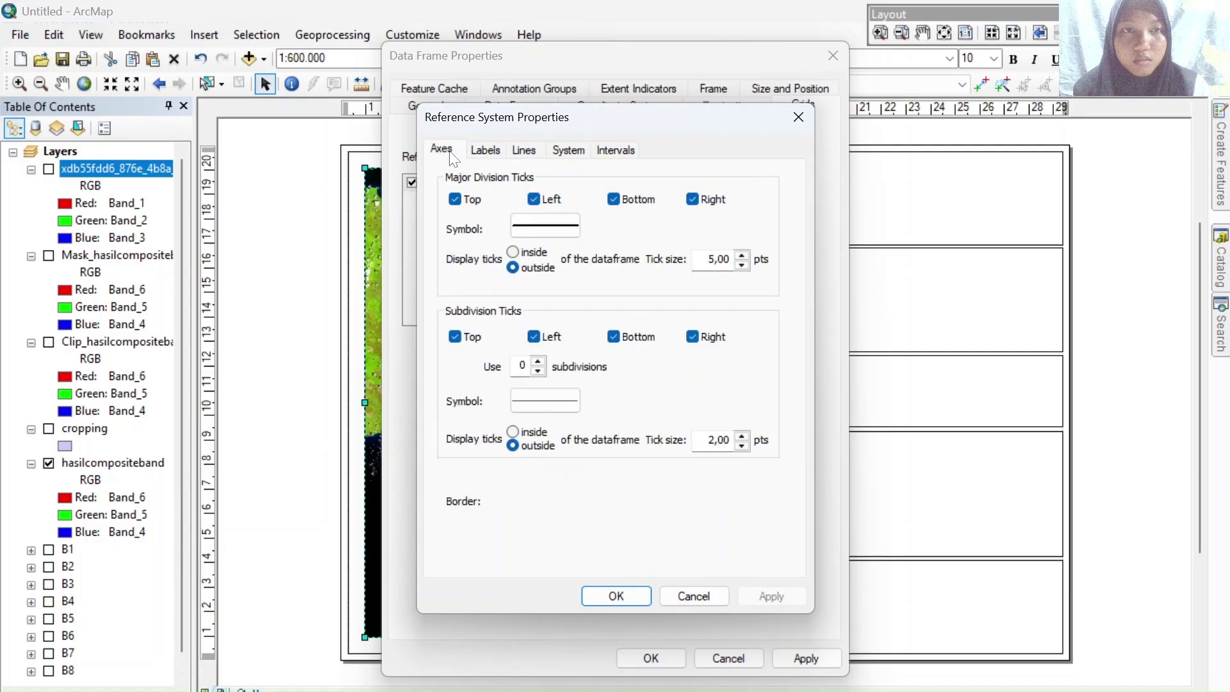
click(740, 436)
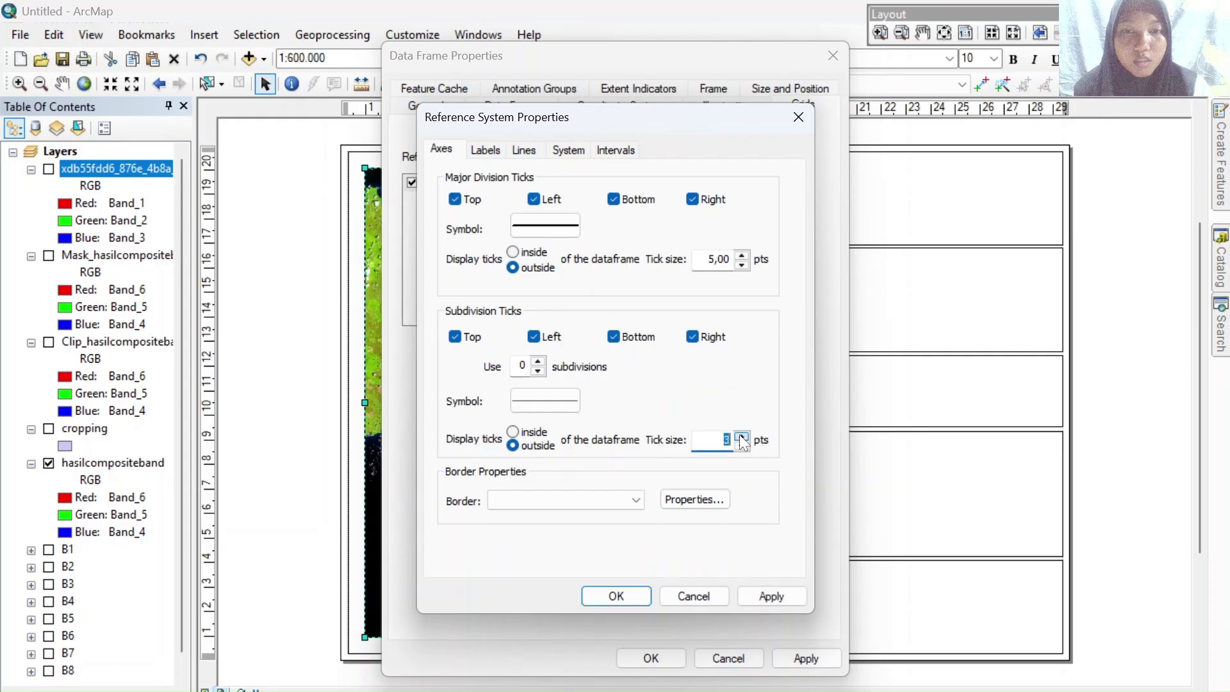
click(611, 596)
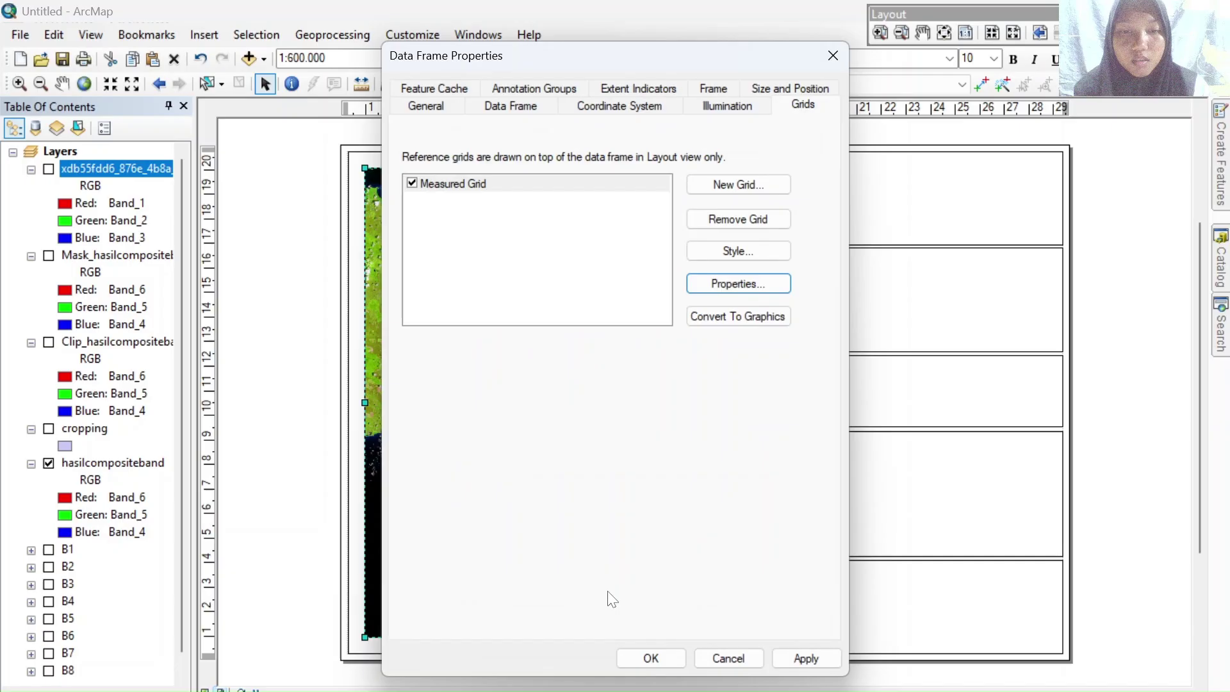
click(651, 659)
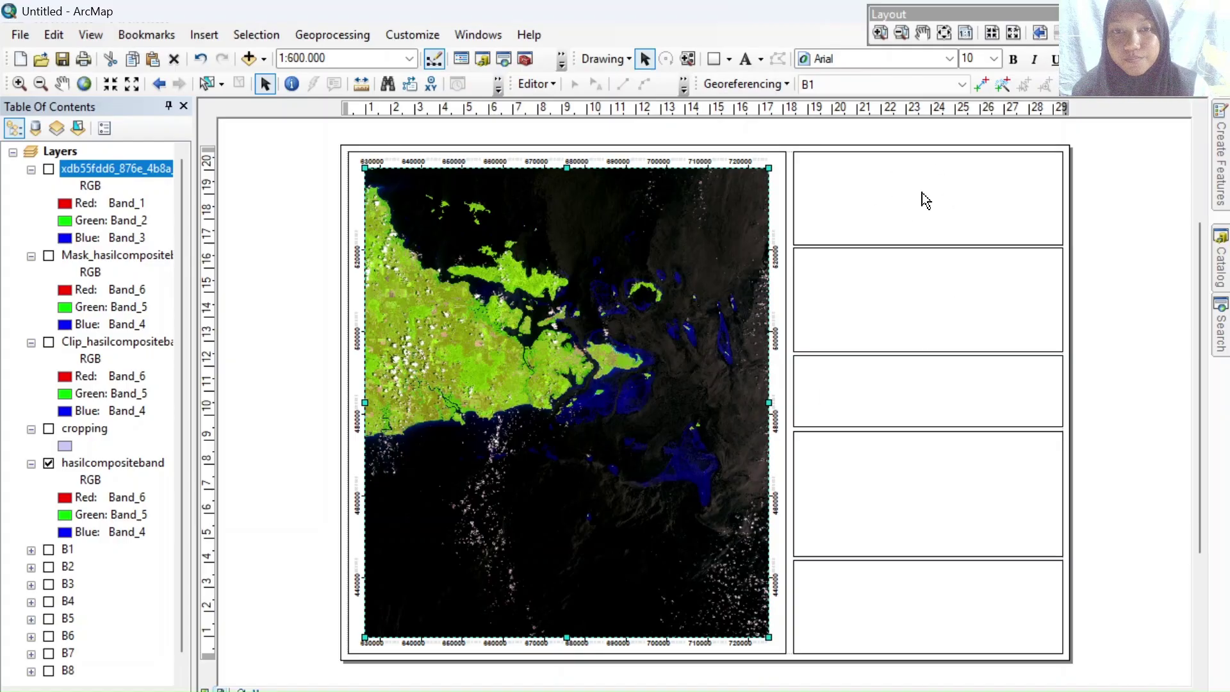
Add the title text "COMPOSITE BAND DAN CROPPING TAHUN 2025/2026" on two lines in the uppermost box beside the map
click(762, 59)
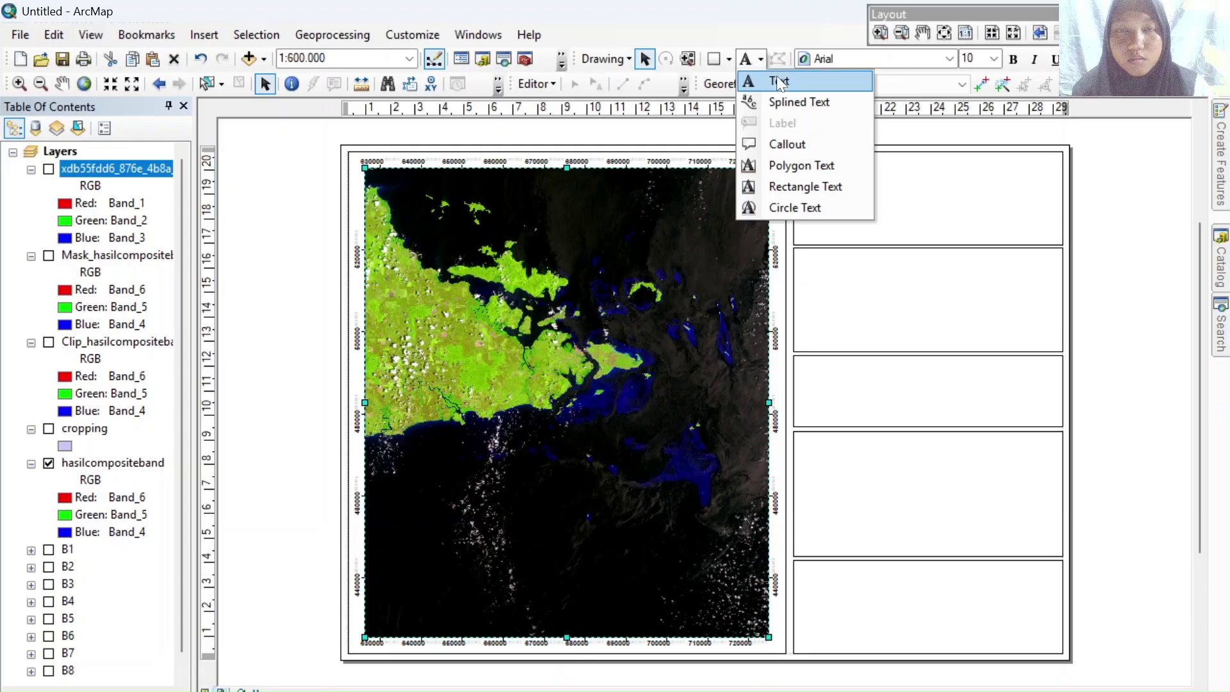
click(779, 82)
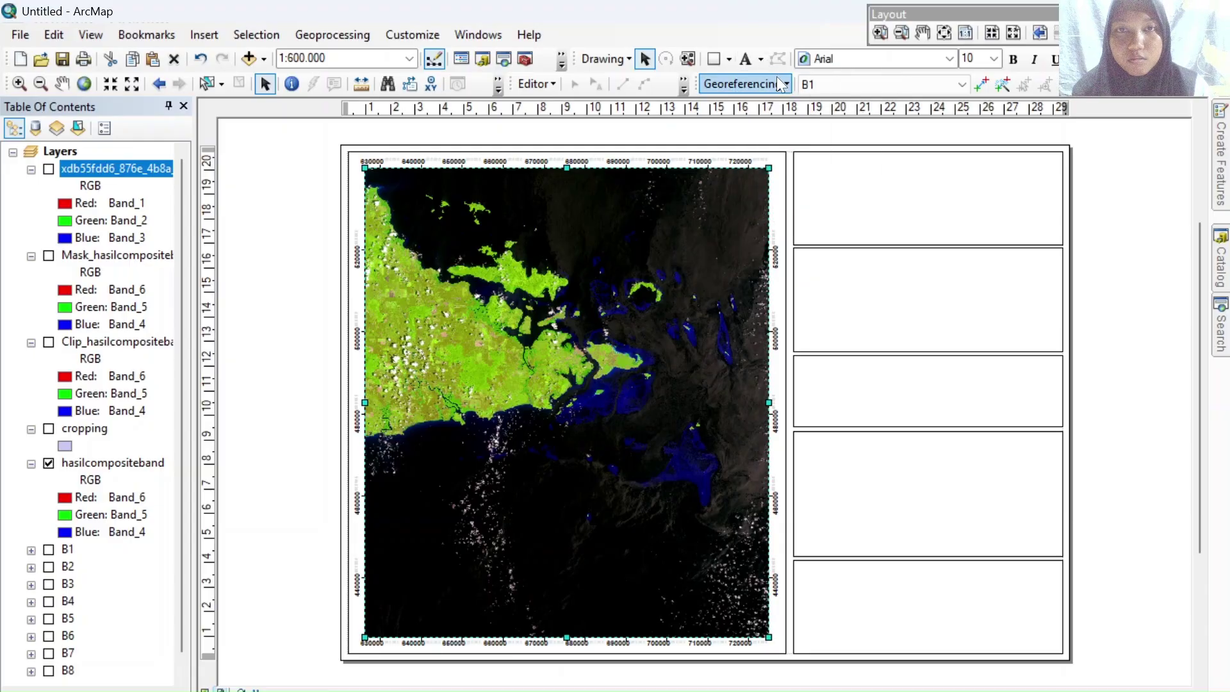
click(843, 165)
key(Return)
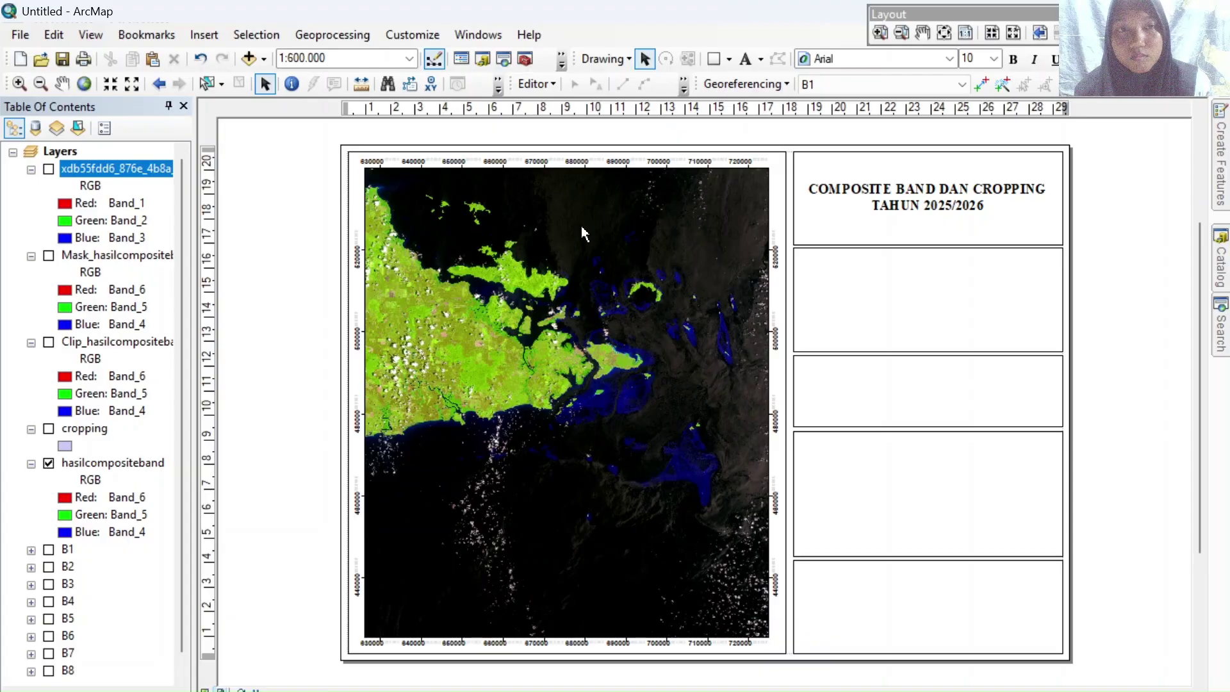
Insert the ESRI North 16 north arrow and place it in the second box beside the map
click(203, 35)
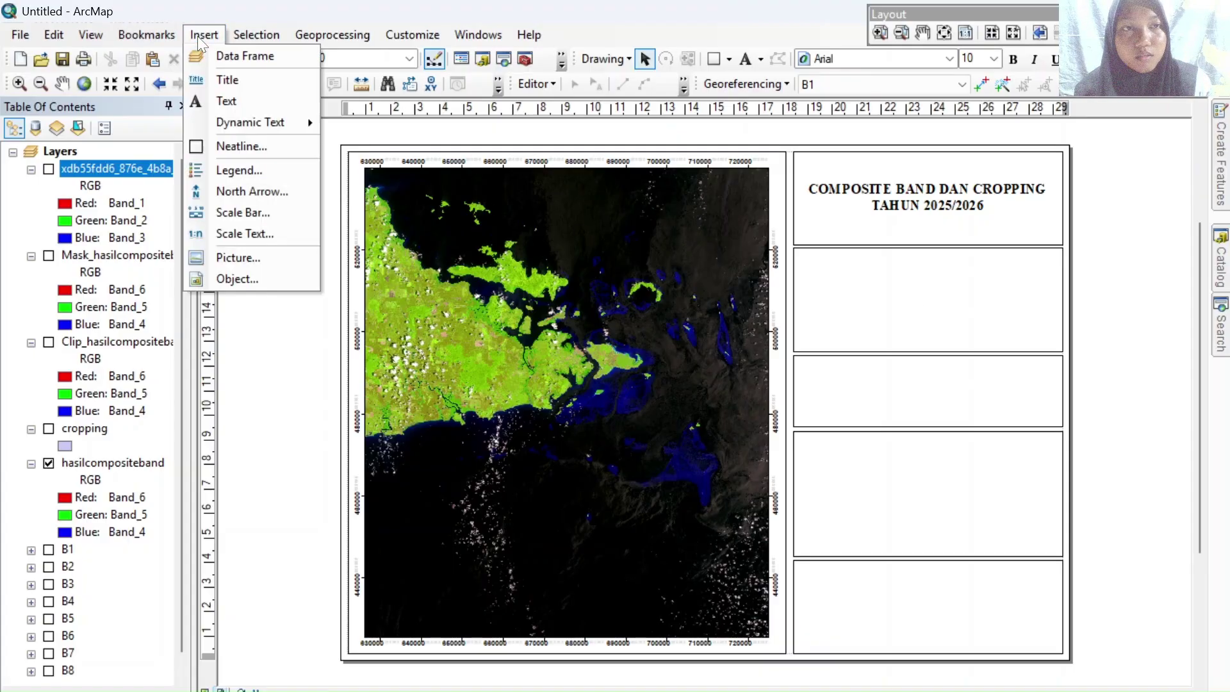
click(270, 183)
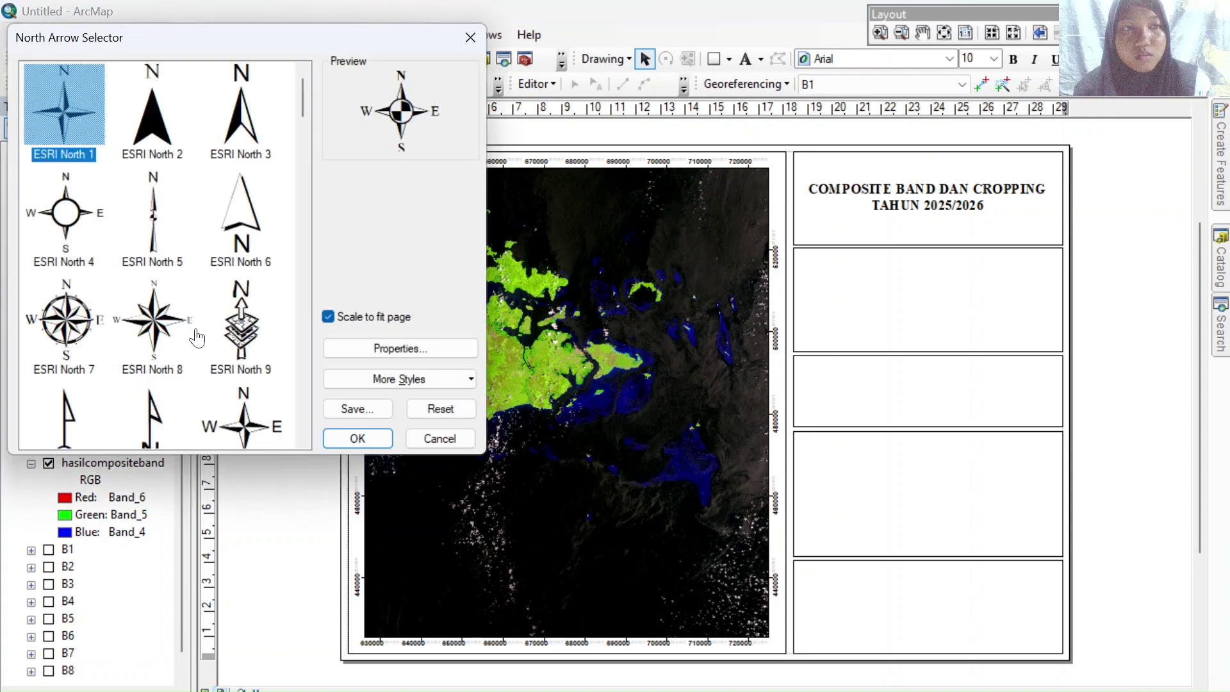
scroll(193, 335, down, 3)
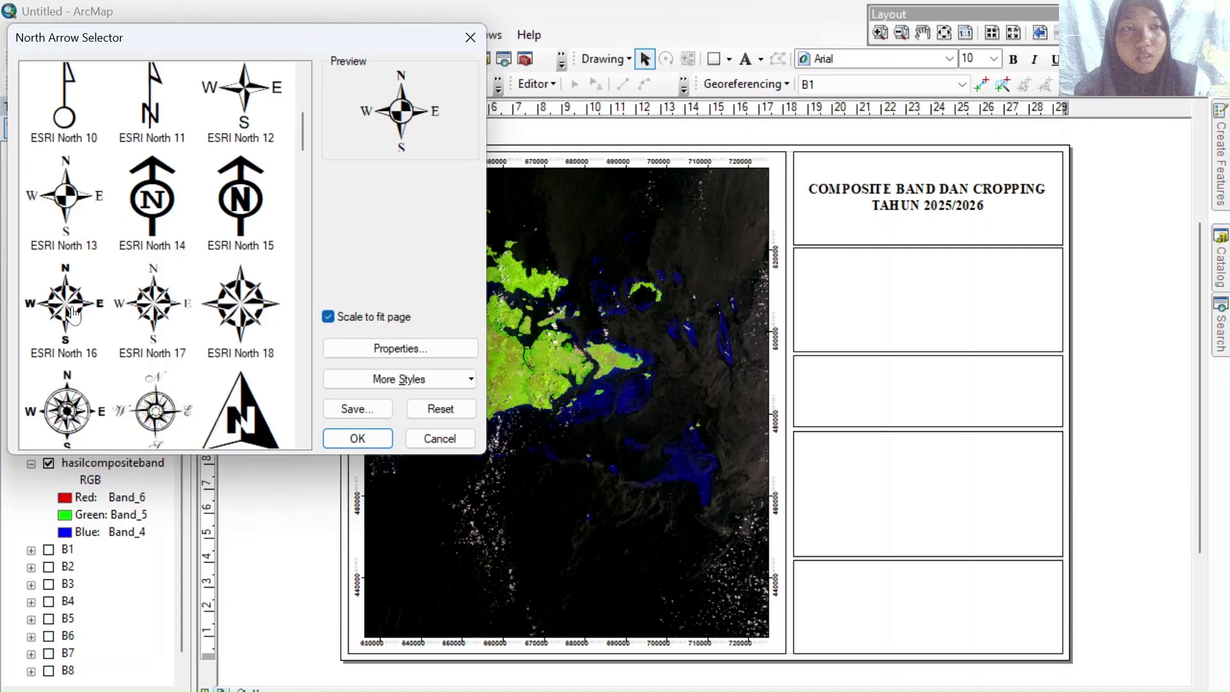
click(74, 314)
click(341, 438)
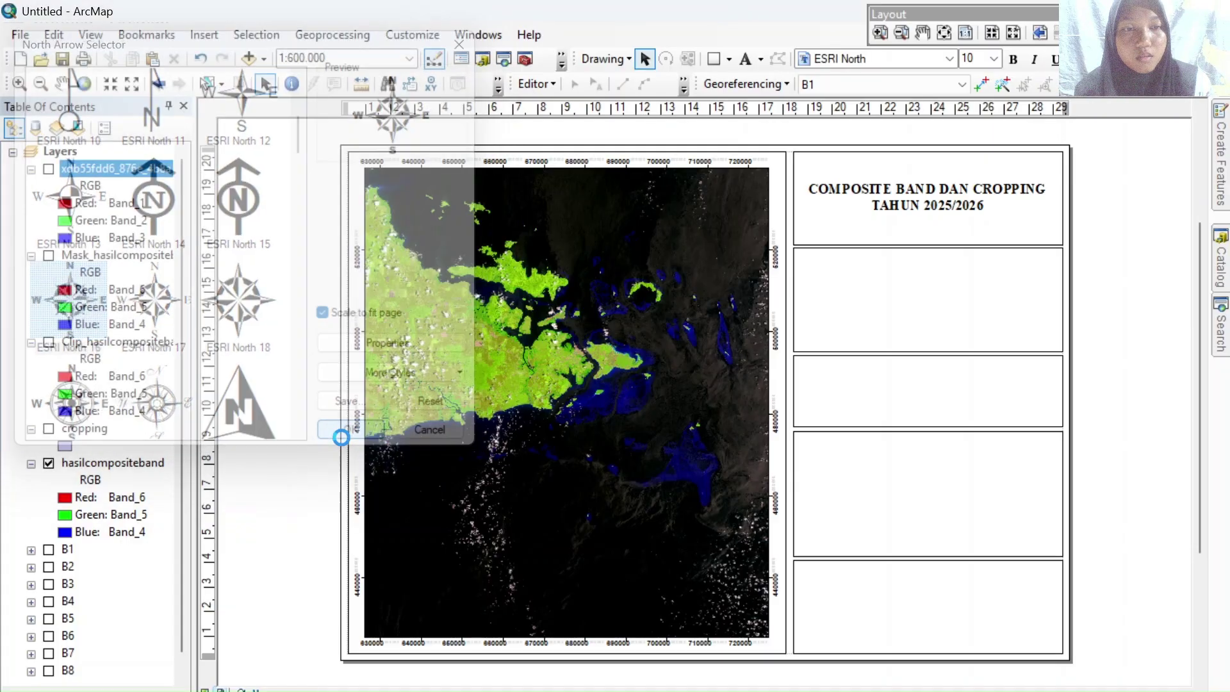
drag(607, 458, 937, 283)
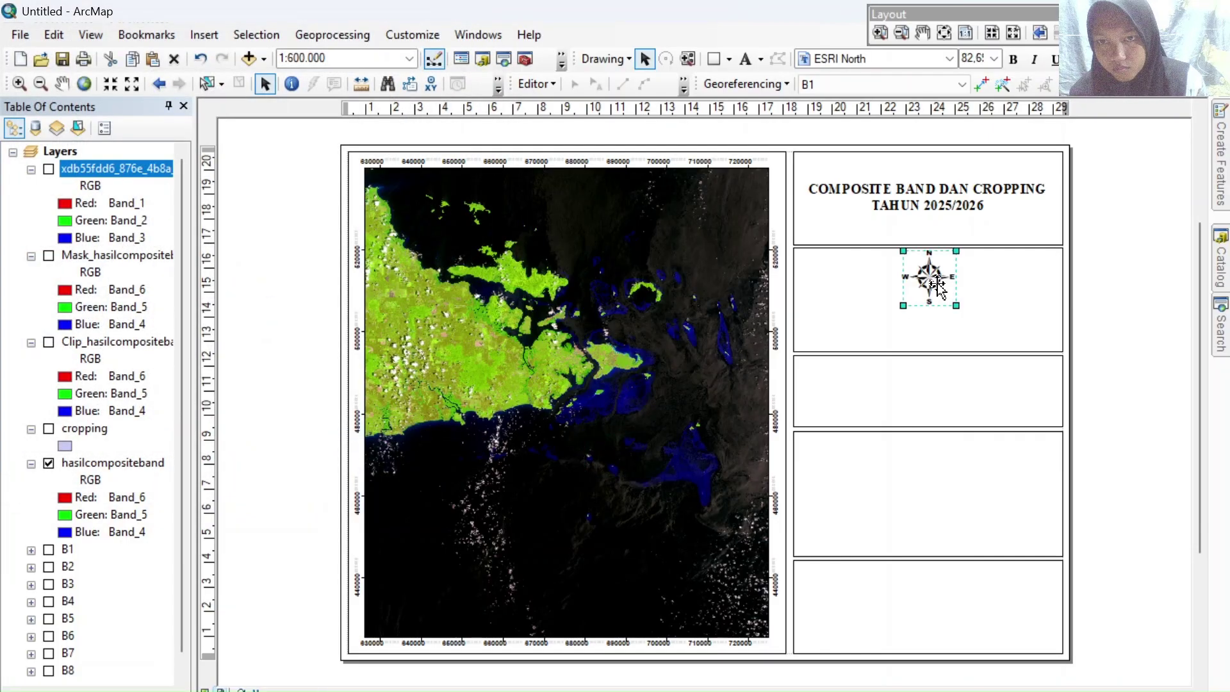
Insert an Alternating Scale Bar 1 with Kilometers as division units and place it below the north arrow
click(211, 40)
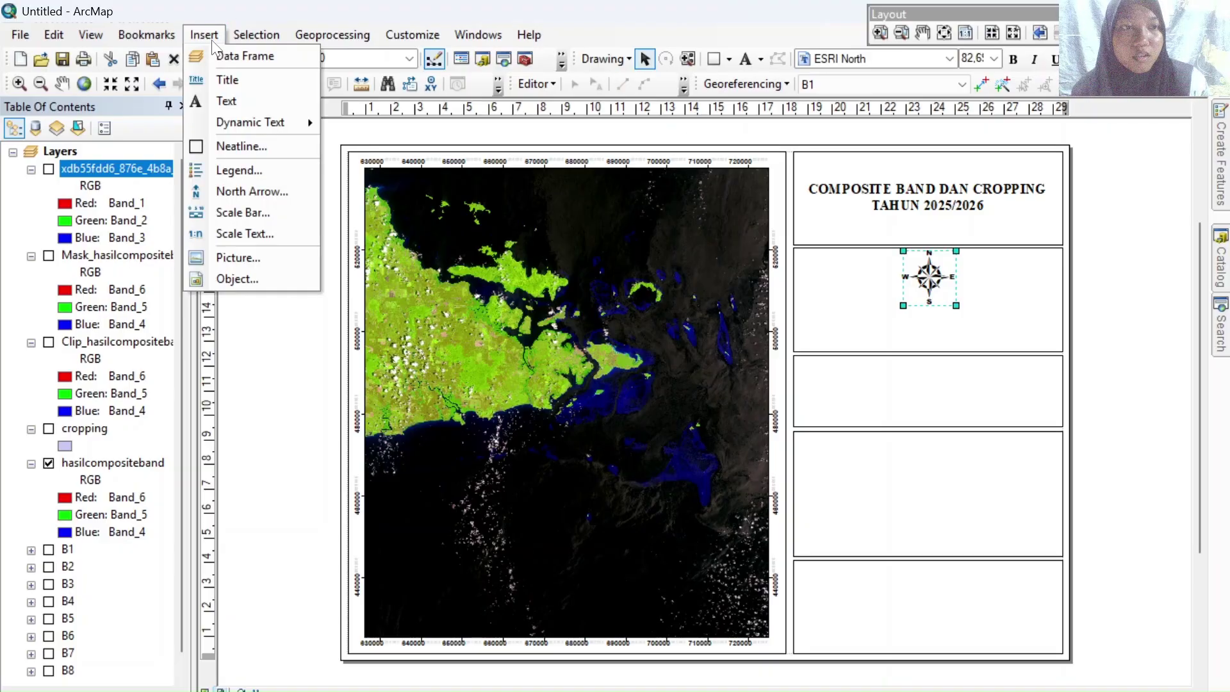
click(253, 215)
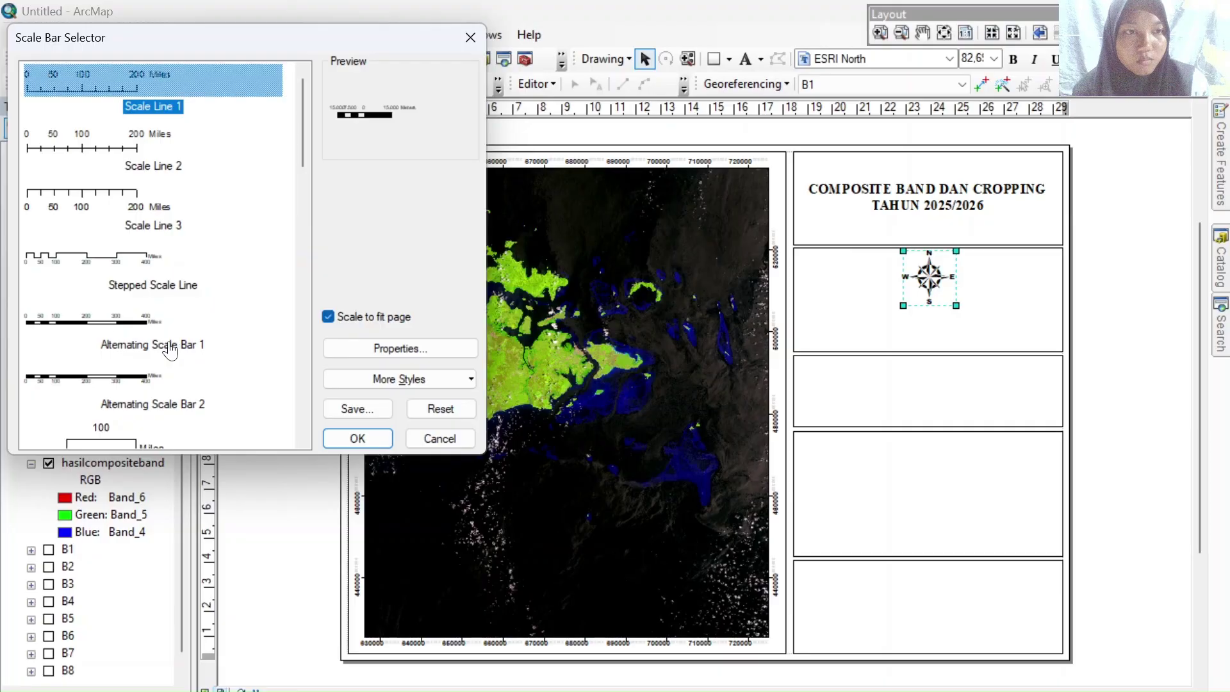
click(170, 350)
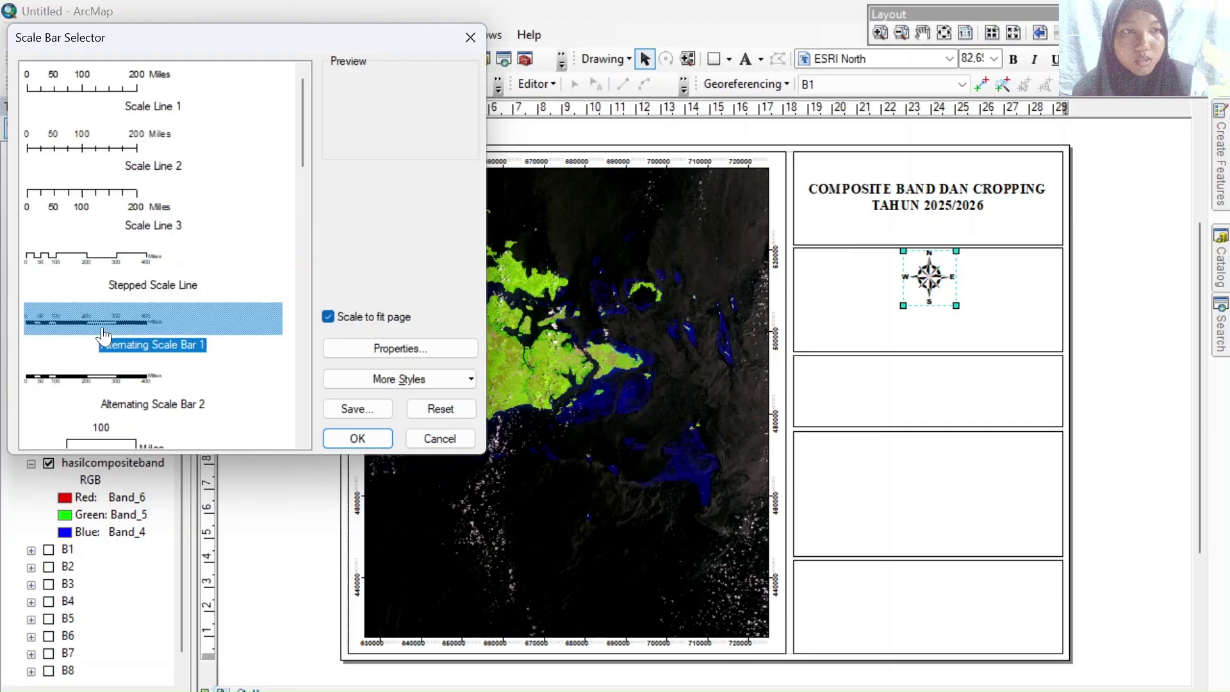
click(406, 346)
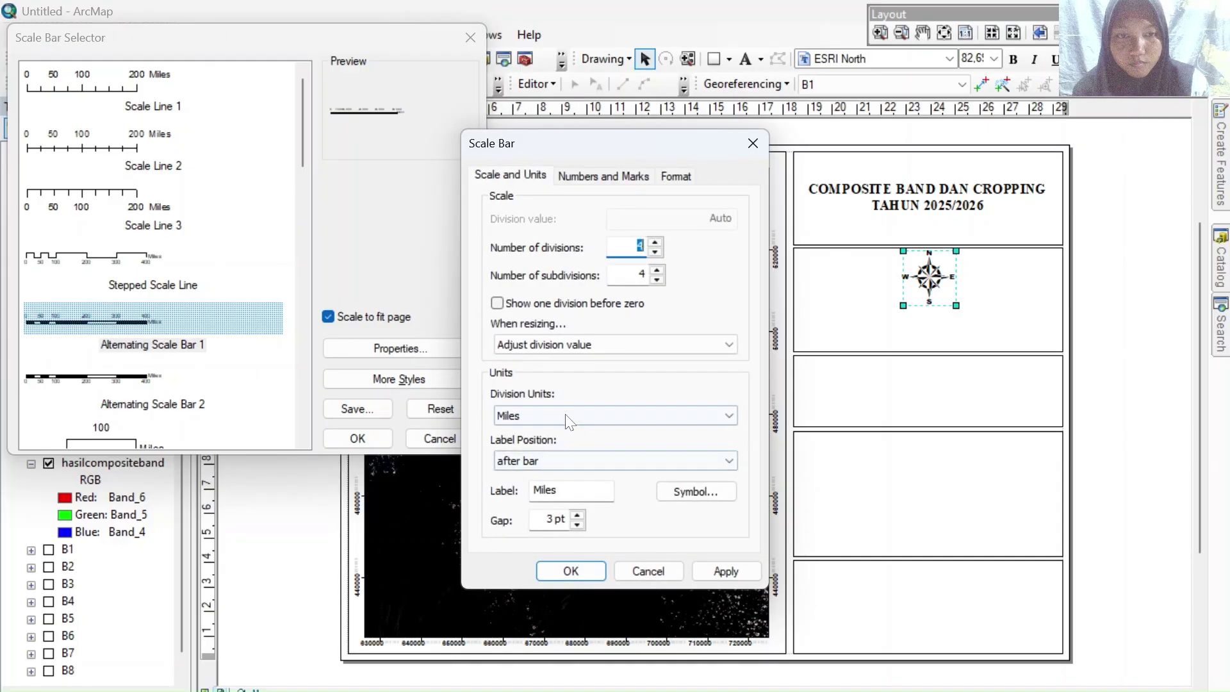
click(559, 415)
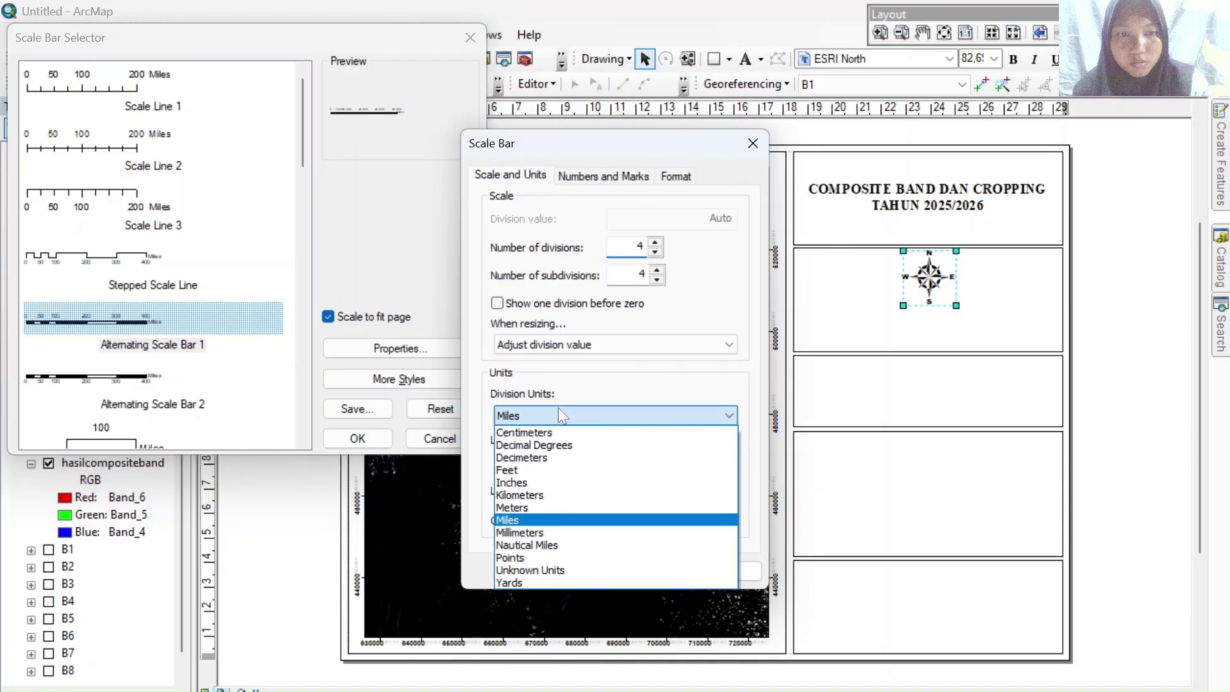
click(550, 499)
click(572, 571)
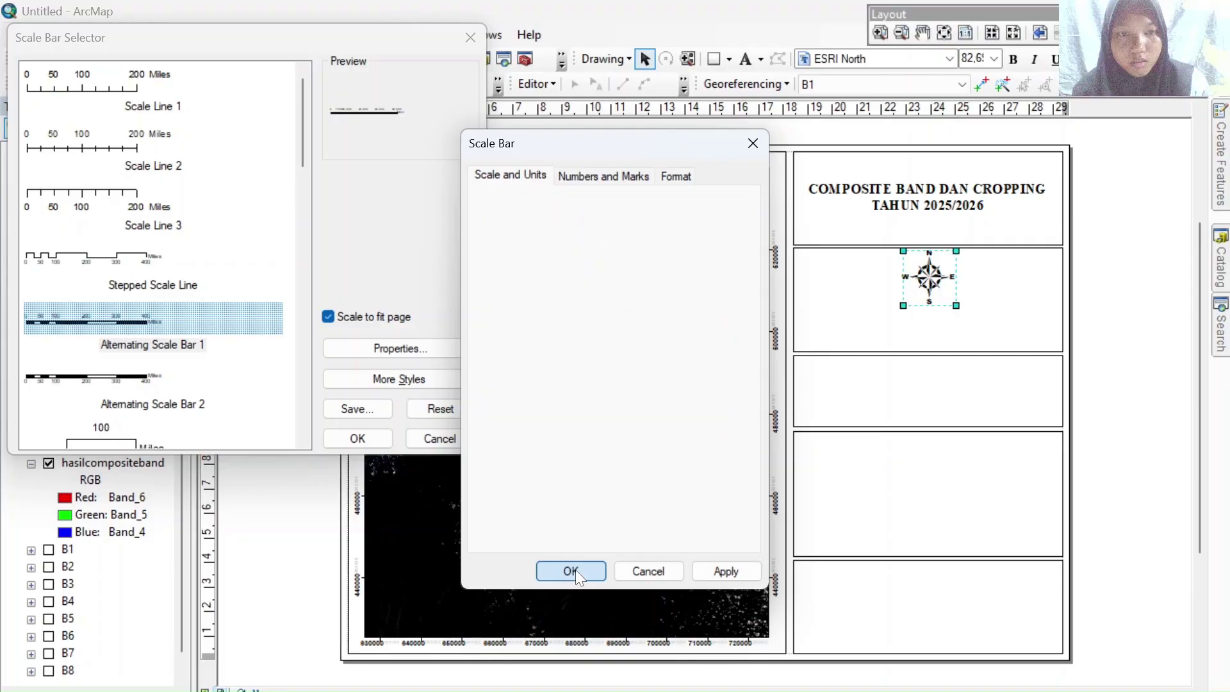
click(376, 442)
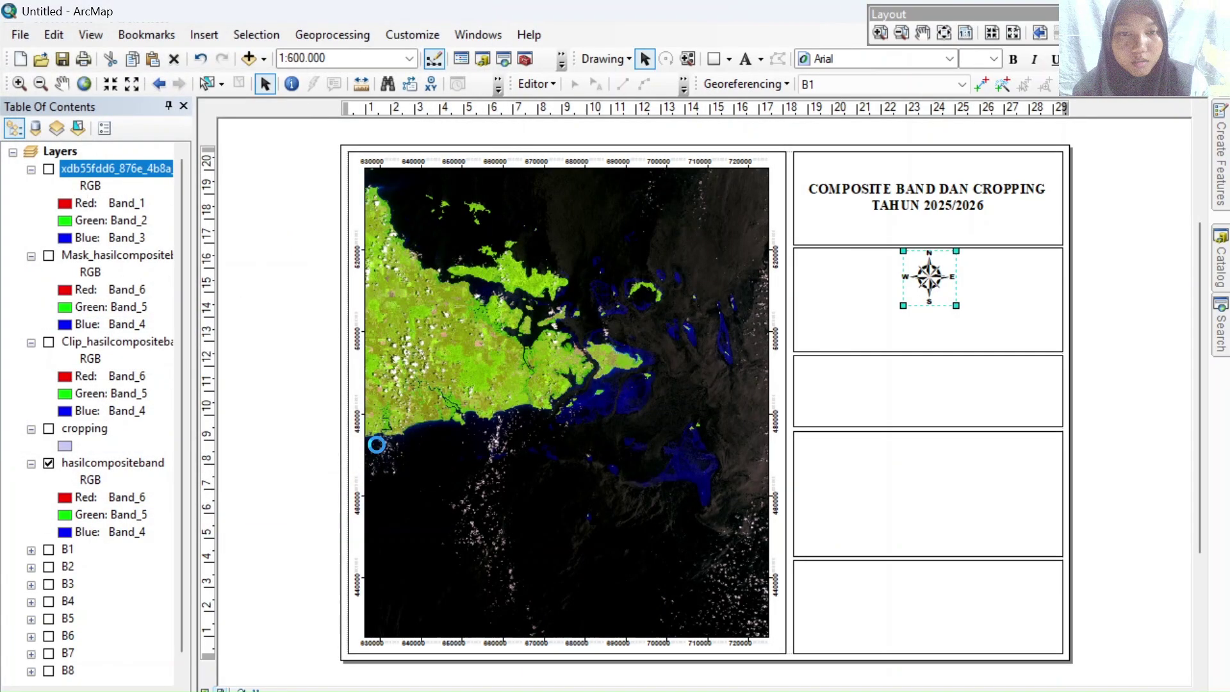
drag(743, 406, 1019, 285)
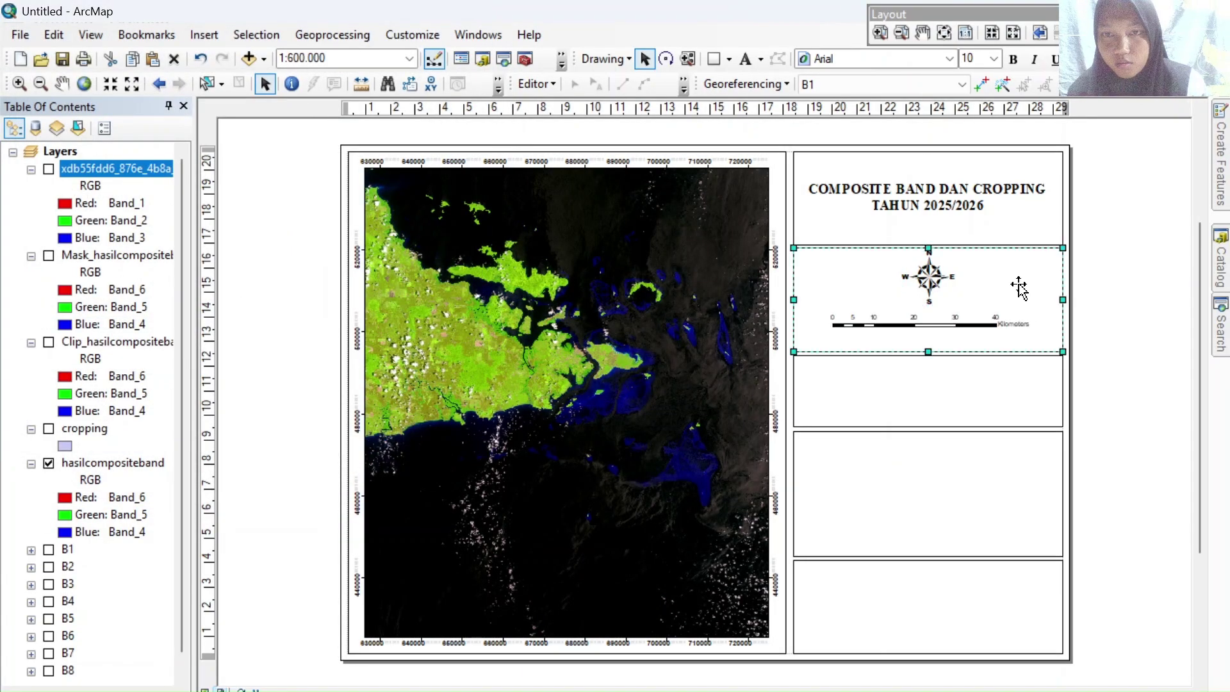
Move the north arrow slightly down, closer to the scale bar
click(942, 288)
drag(934, 288, 935, 291)
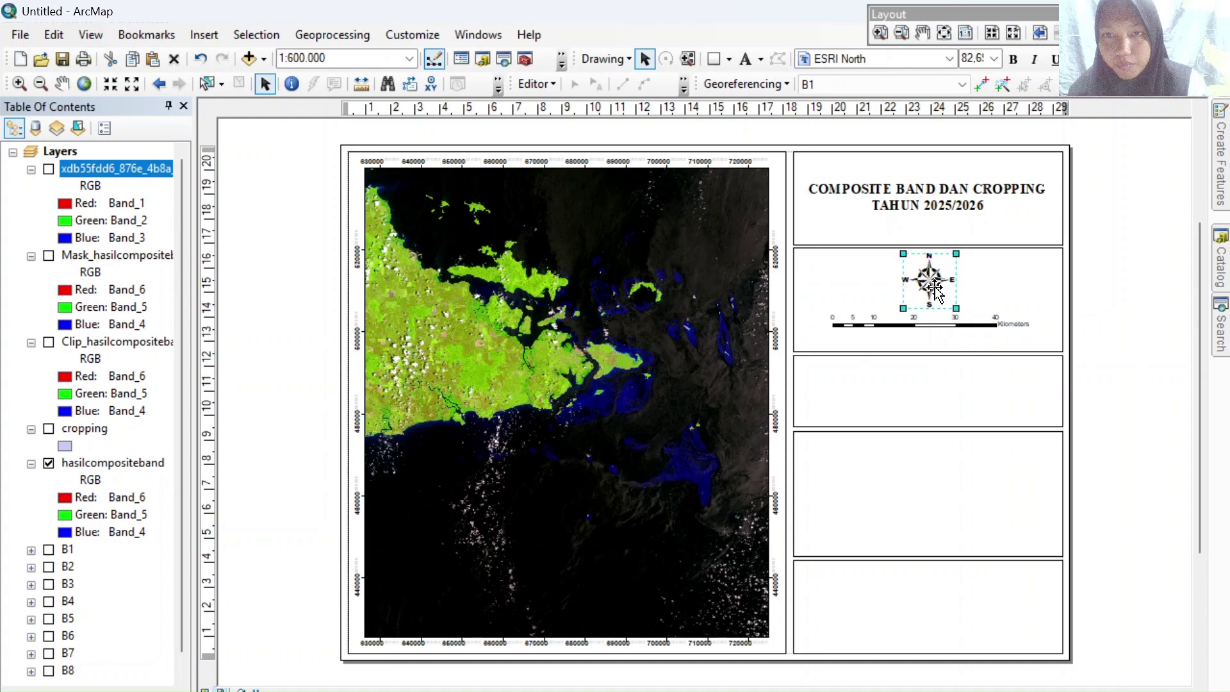
click(1033, 316)
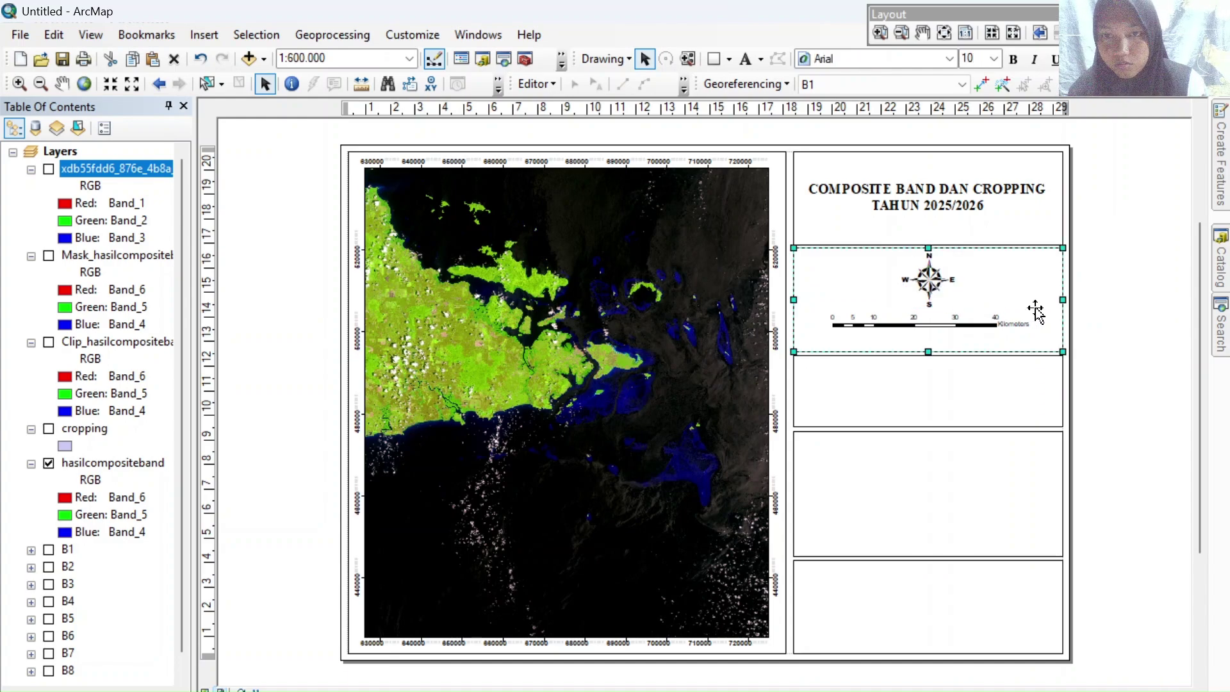
Insert an Absolute Scale text and place it centred below the scale bar in the second box
click(203, 34)
click(262, 234)
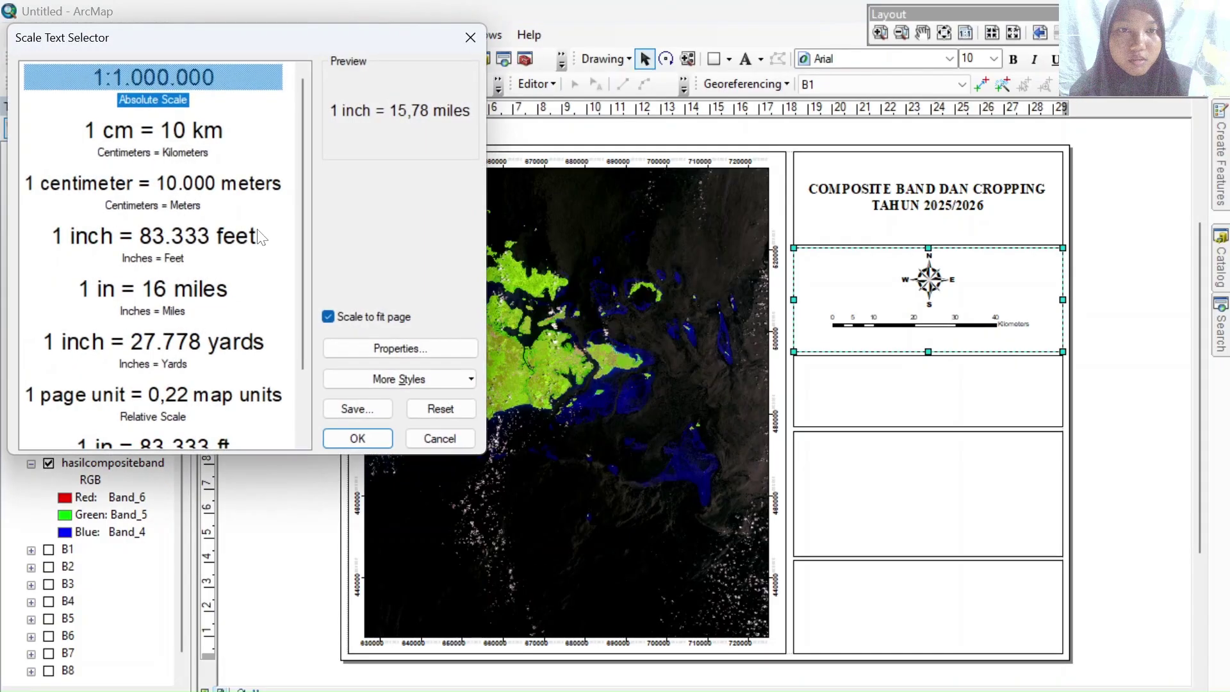
click(194, 126)
click(186, 95)
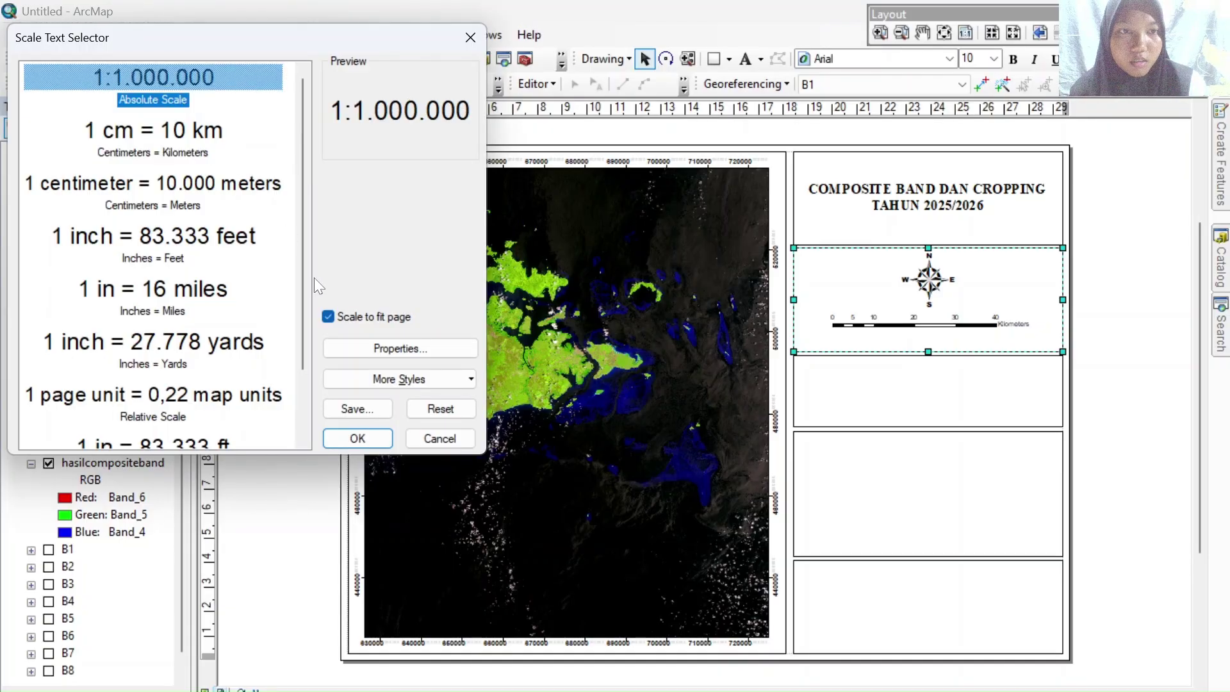
click(367, 438)
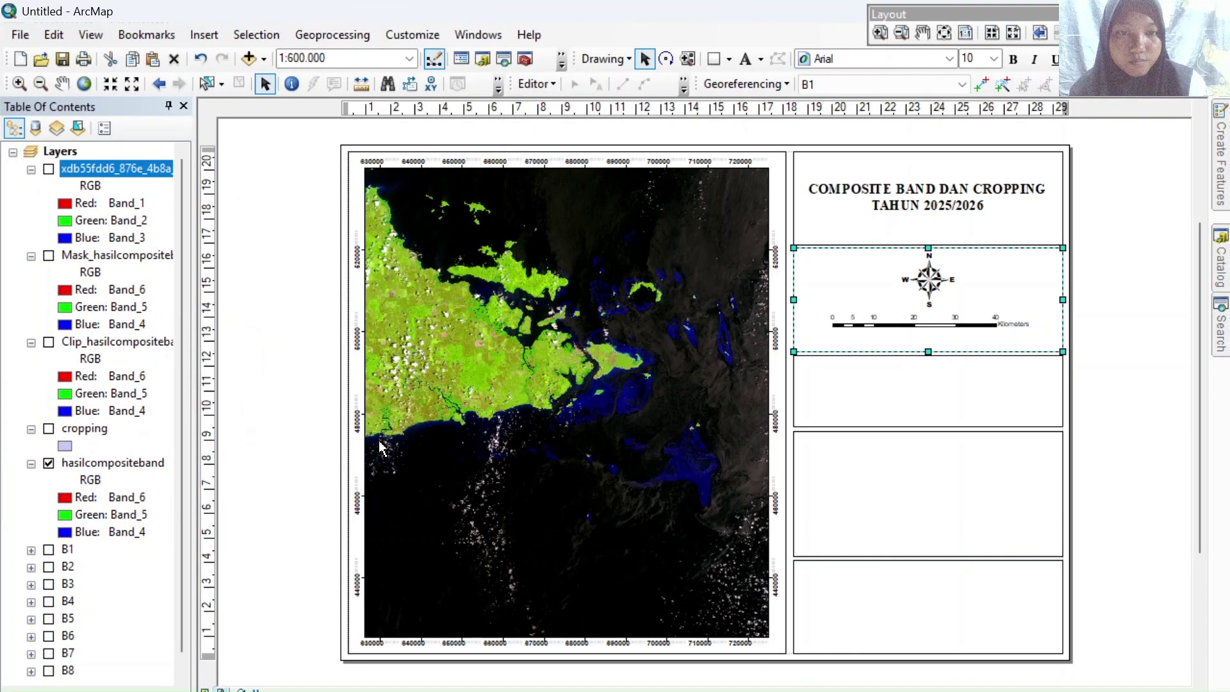
drag(615, 433, 945, 361)
click(1130, 436)
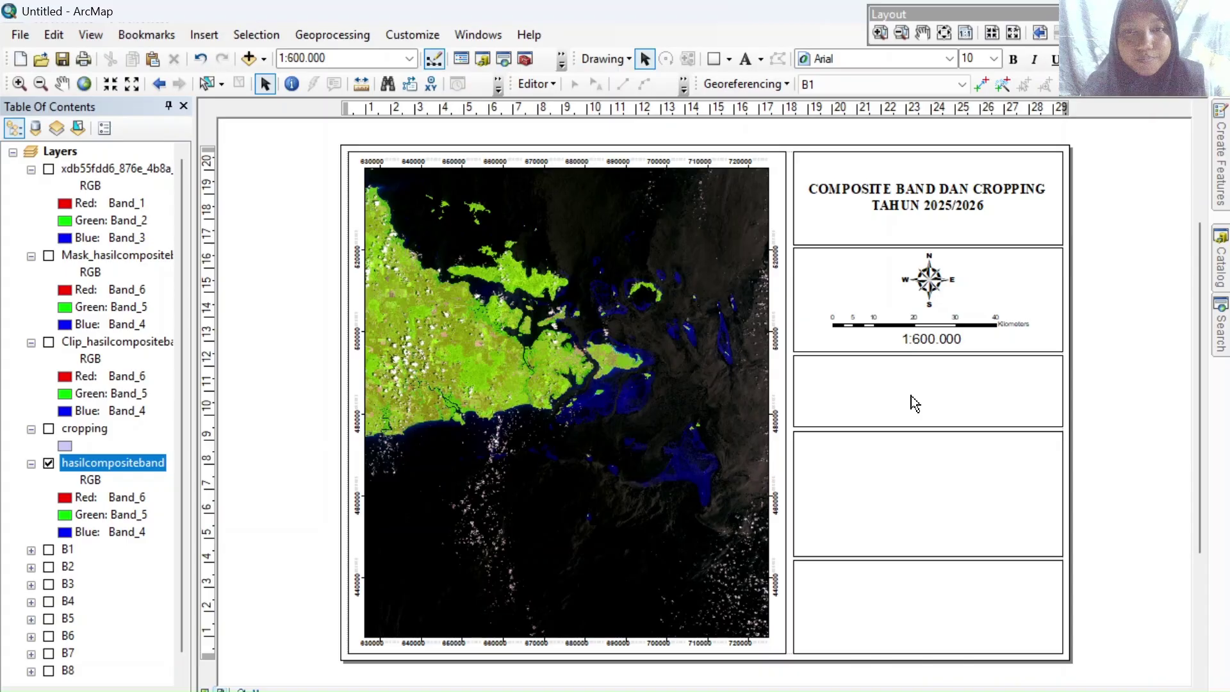
Insert a legend containing only the hasilcompositeband layer, titled "Legenda" in Times New Roman, and fit it into the third box beside the map
click(214, 41)
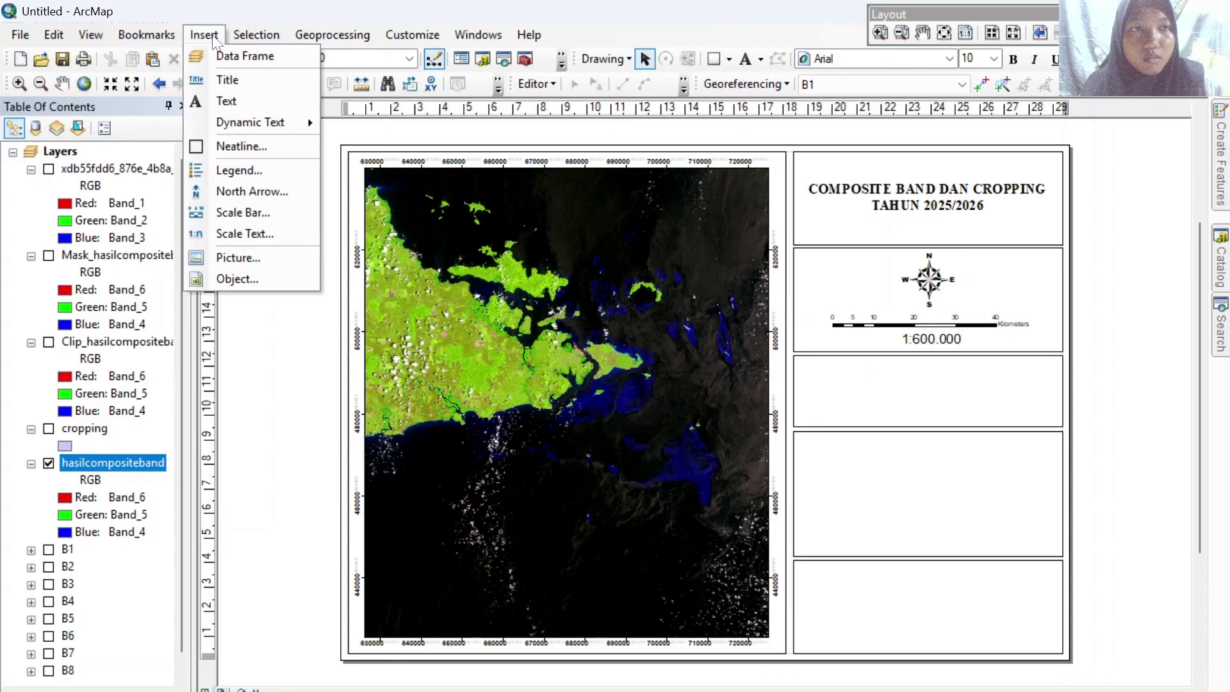
click(271, 176)
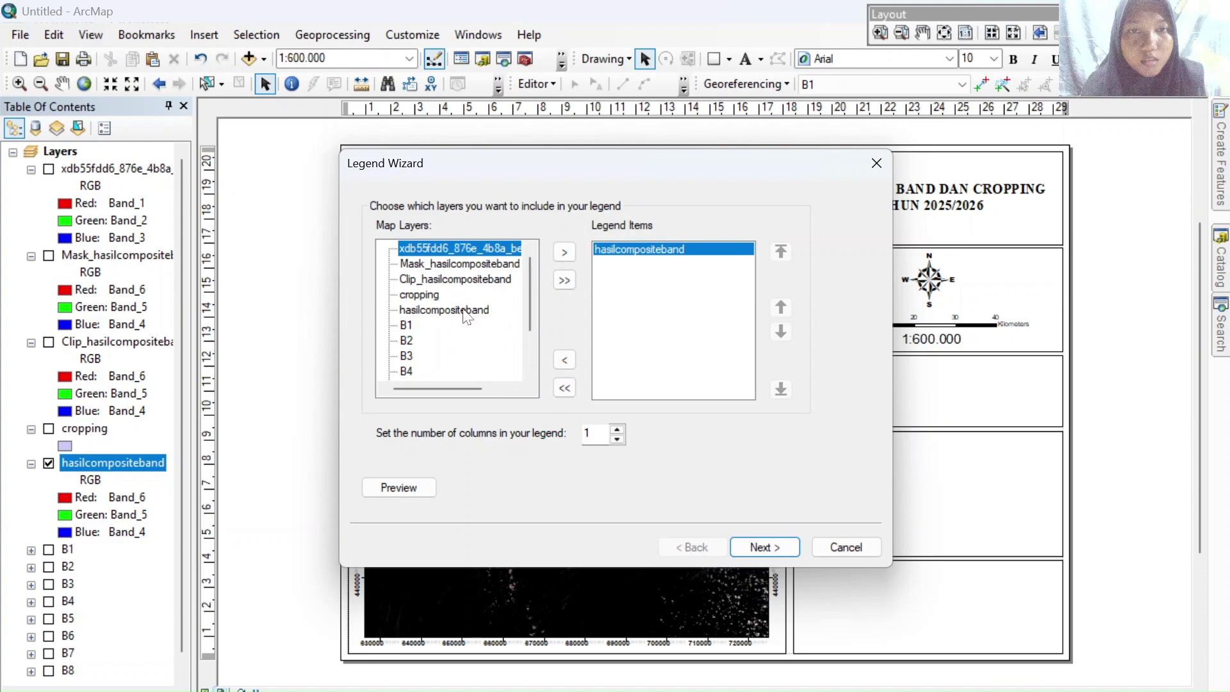
click(464, 310)
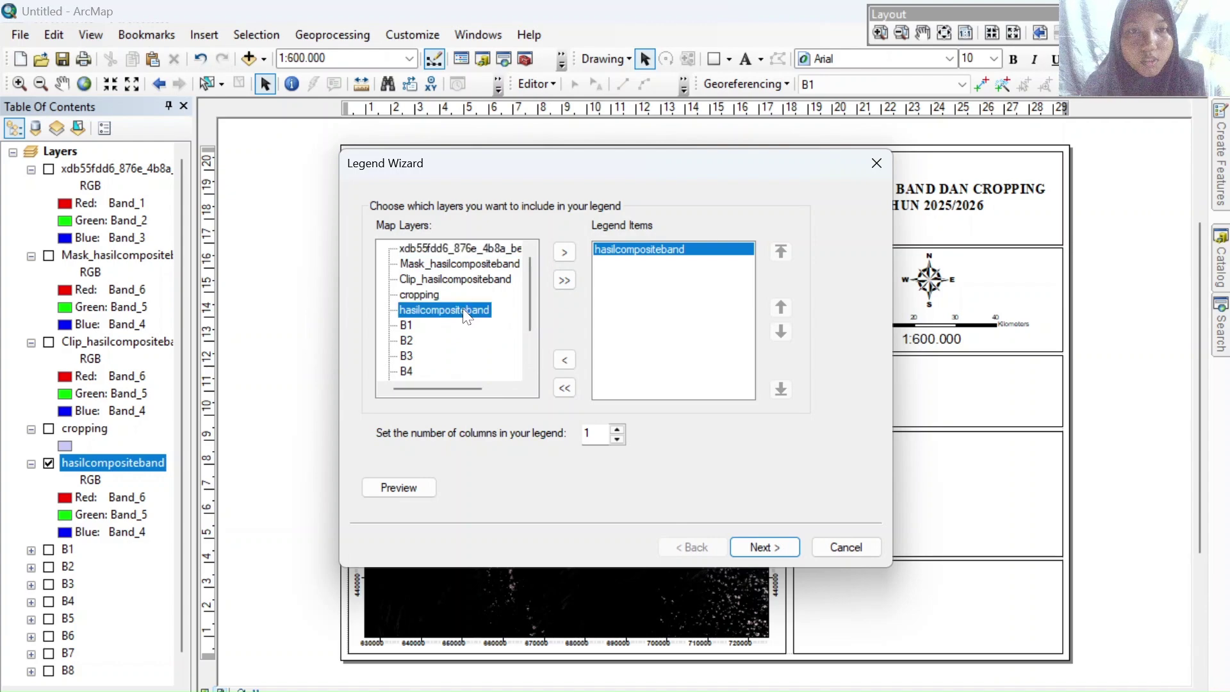
click(574, 257)
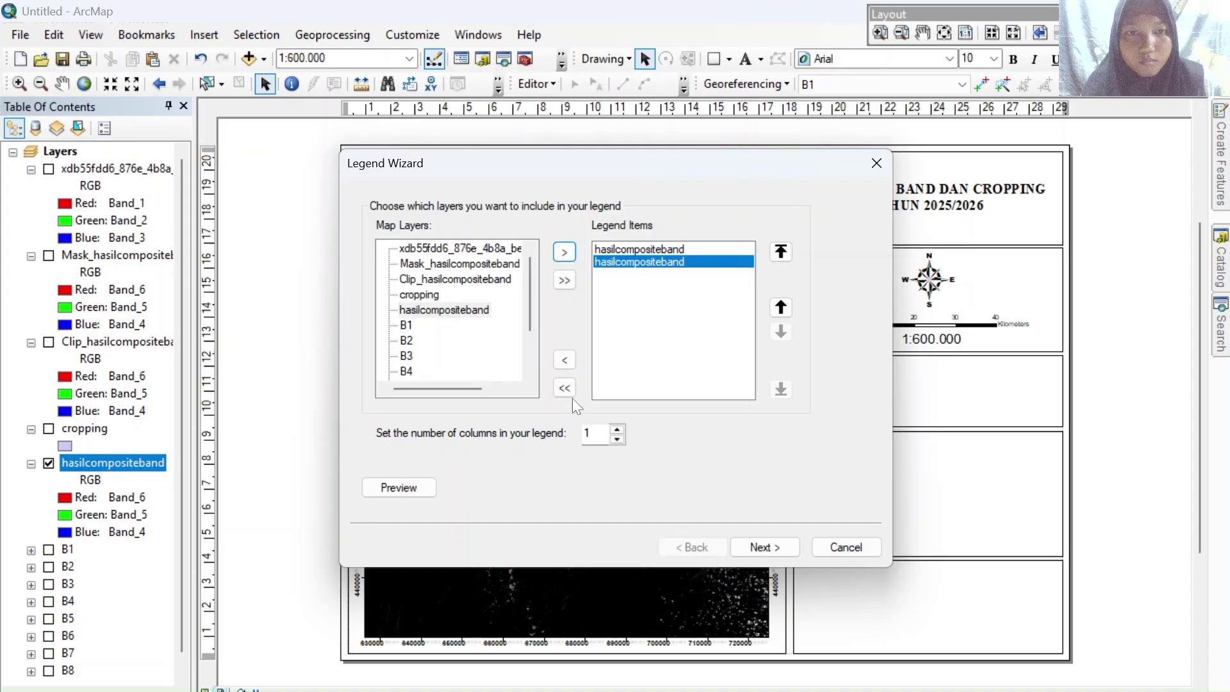
click(565, 360)
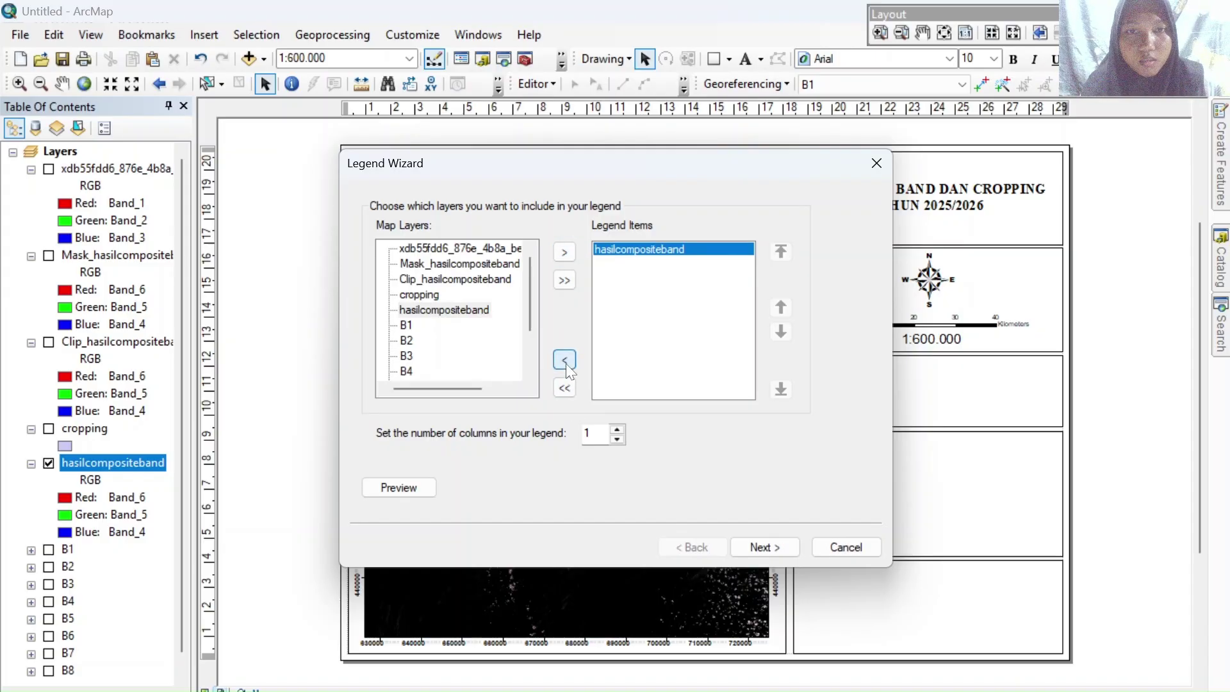
click(762, 547)
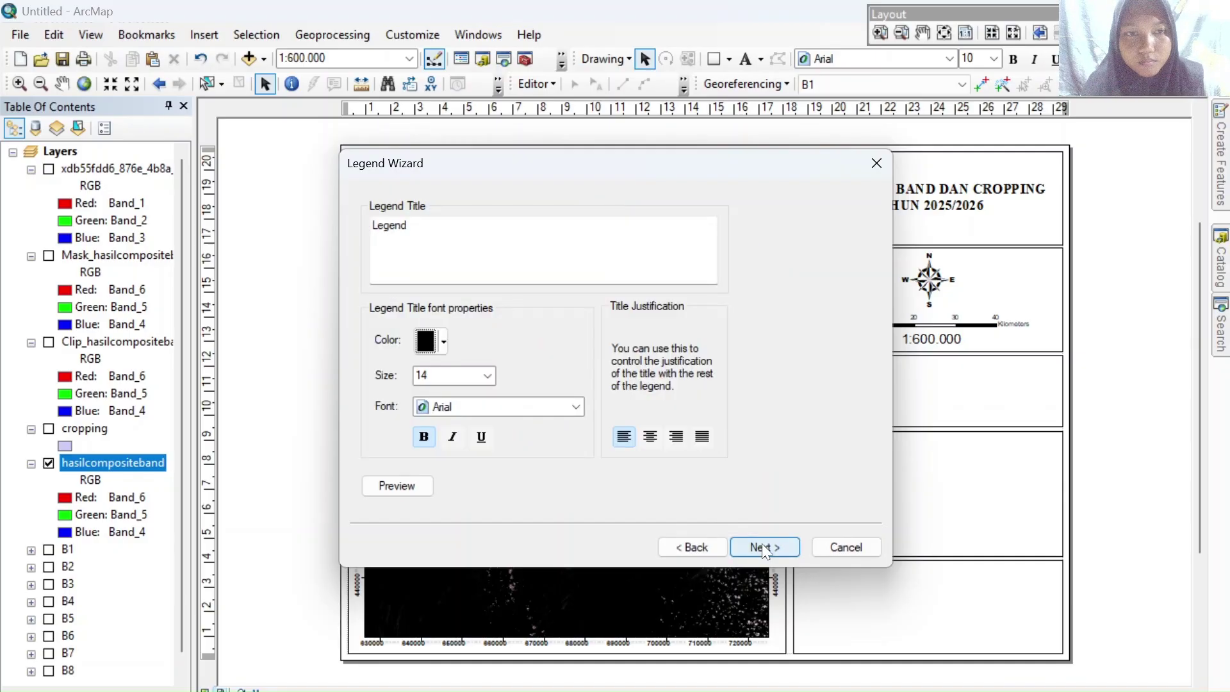
click(410, 224)
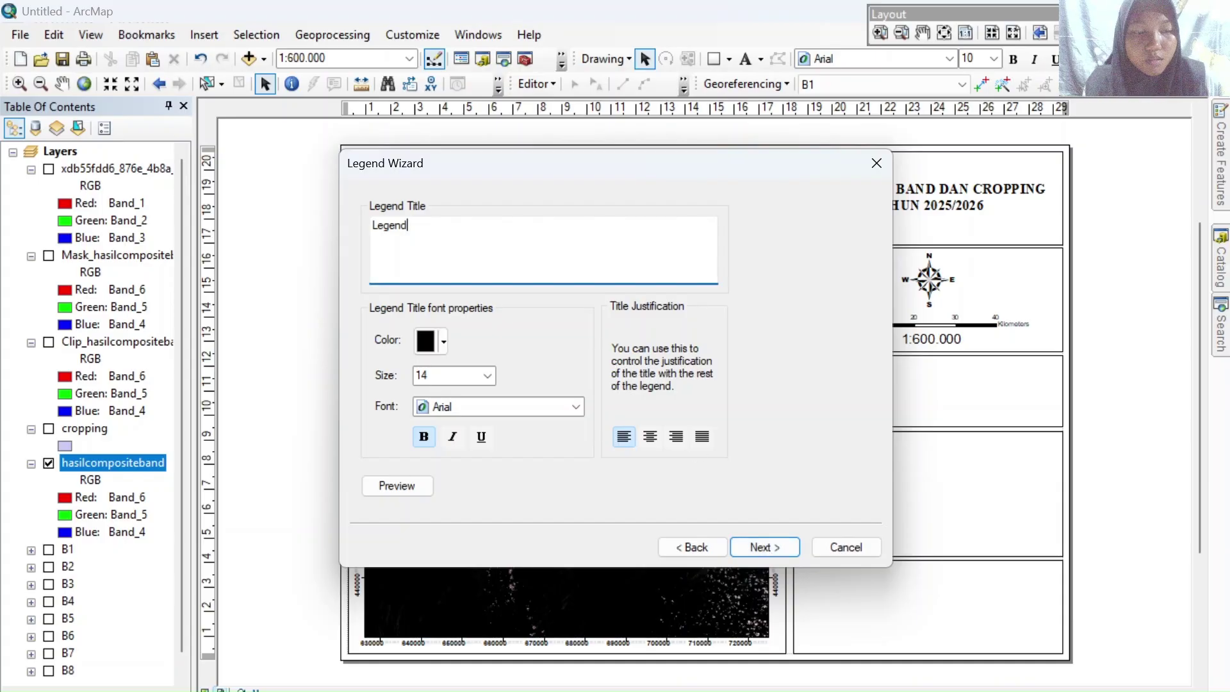
text(a)
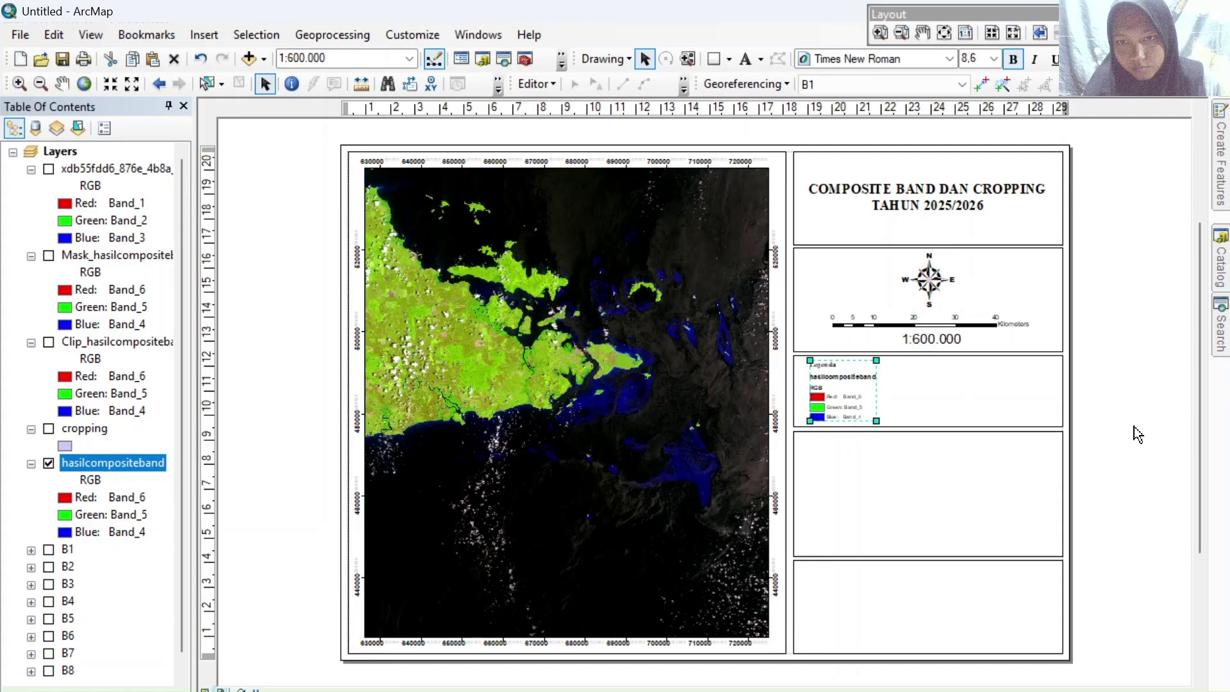
click(1134, 426)
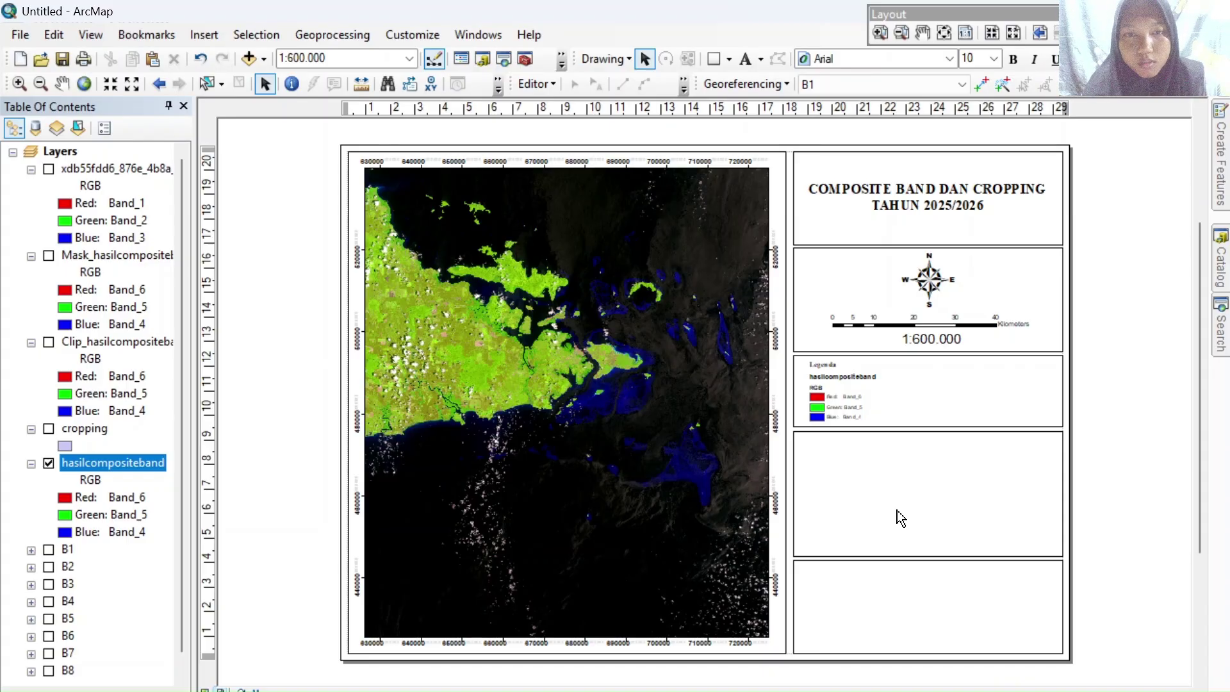
Insert a new data frame in the fourth box and add BATAS_PROVINSI_DESEMBER_2019_DUKCAPIL.shp to it
click(208, 37)
click(278, 59)
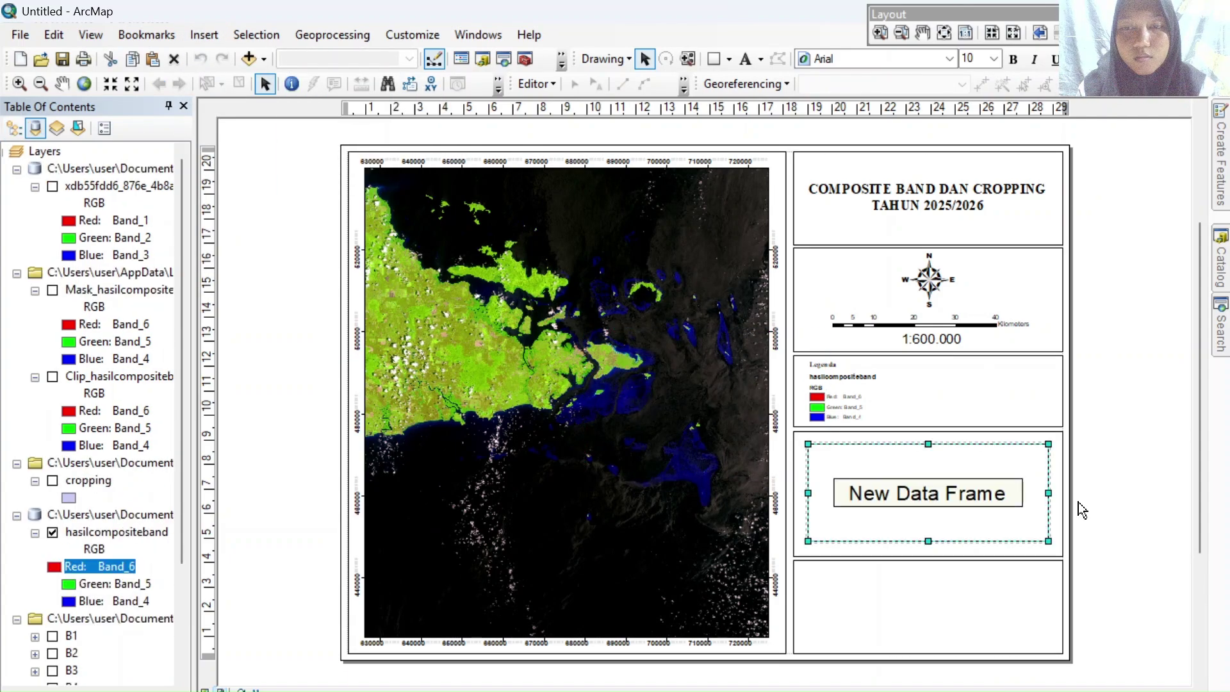
right_click(978, 487)
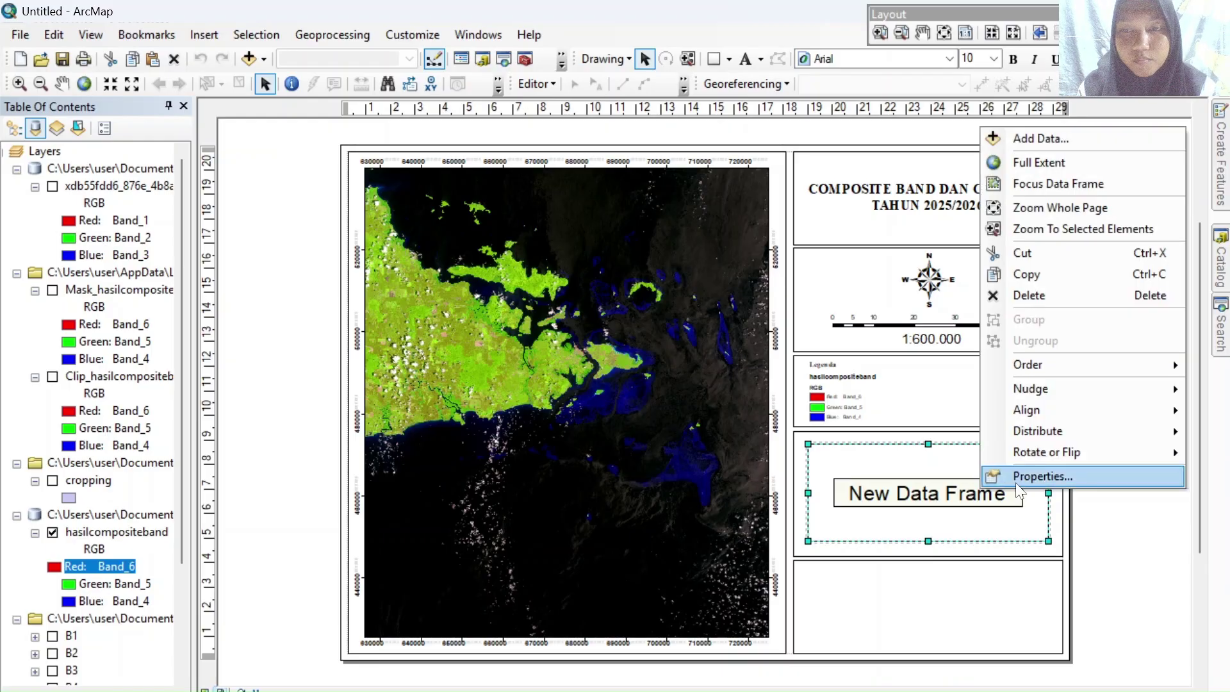
click(1047, 140)
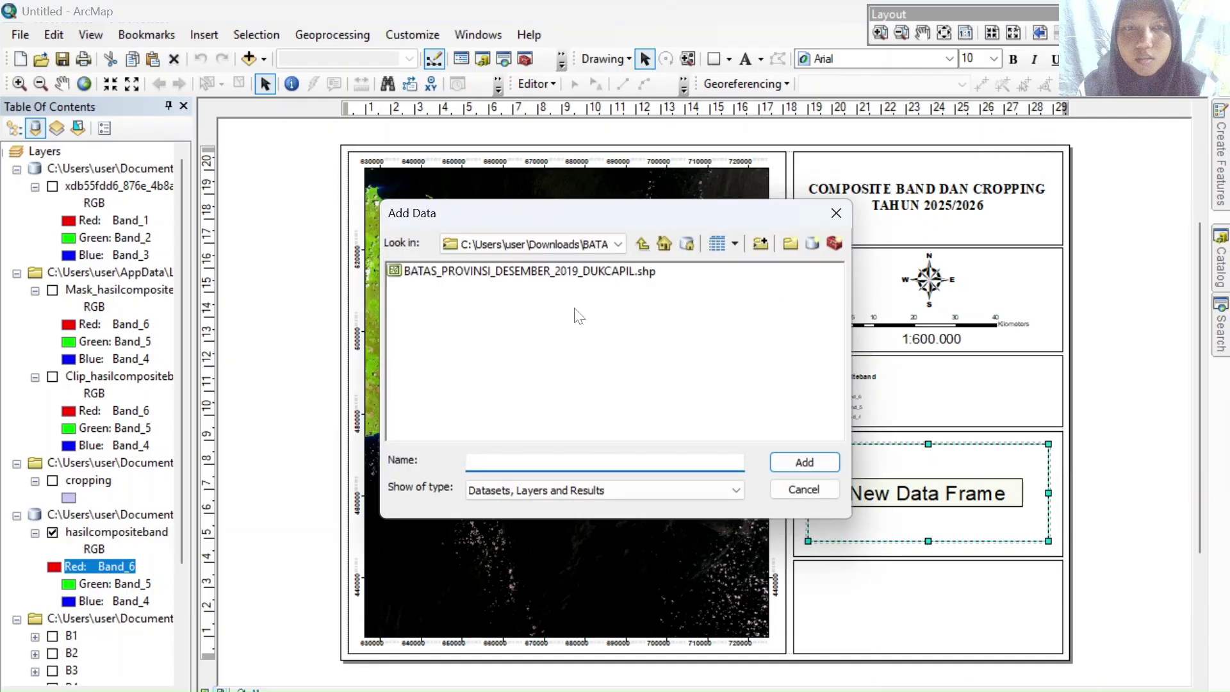
click(616, 275)
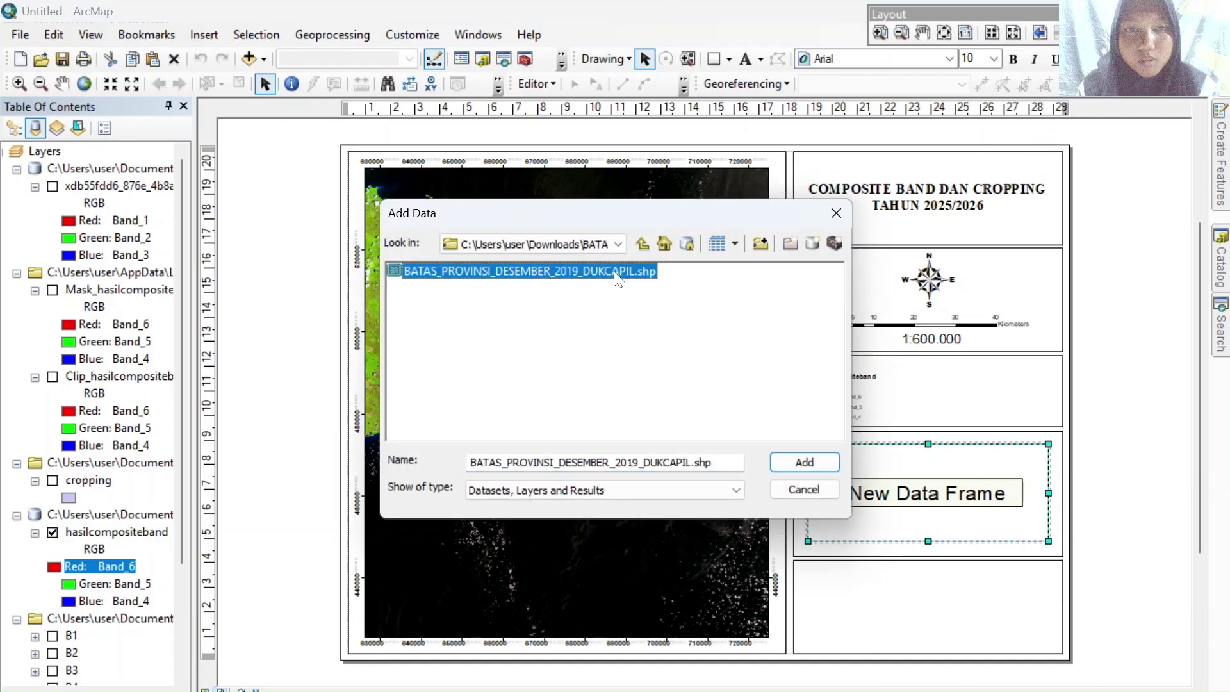
click(817, 459)
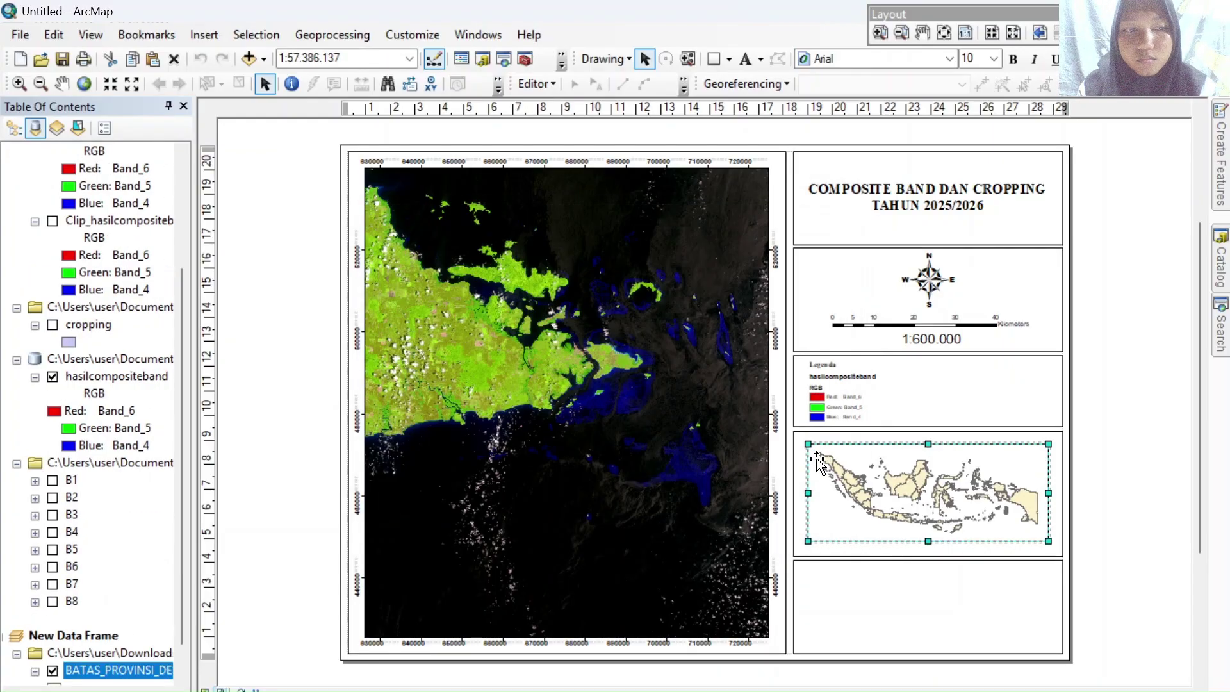
Add an extent indicator for the Layers data frame to the inset map and zoom the inset to northern Kalimantan at 1:15.000.000
right_click(944, 499)
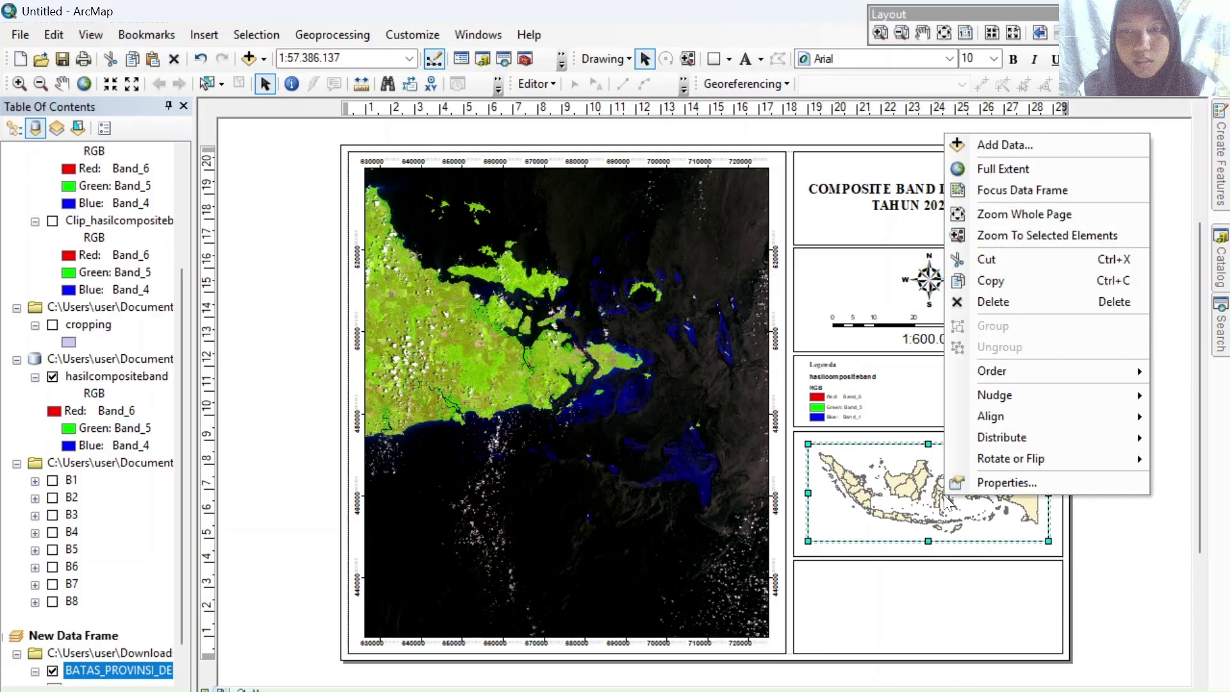
click(997, 491)
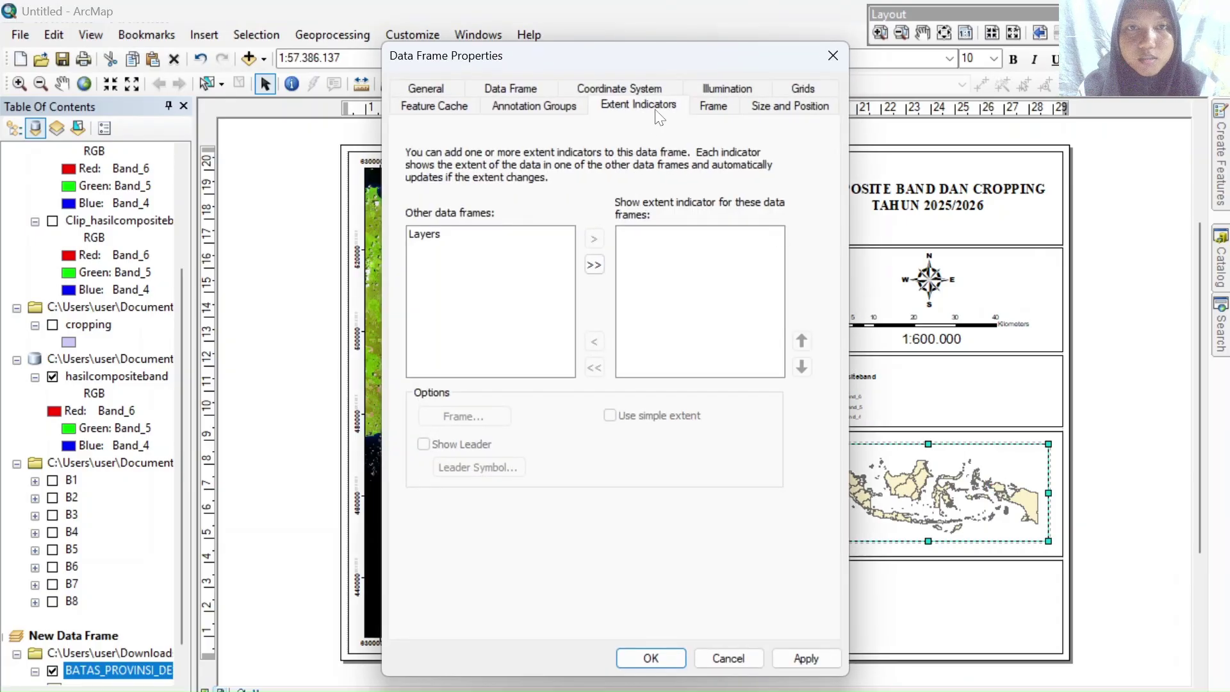
click(451, 237)
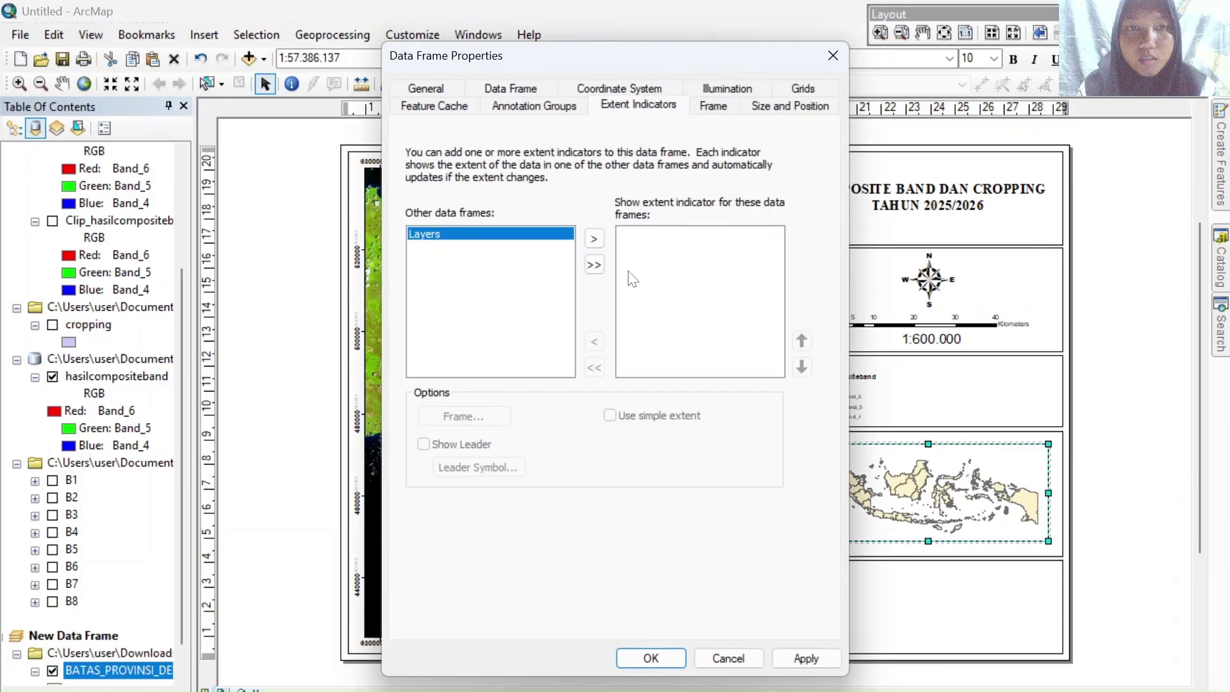
click(595, 239)
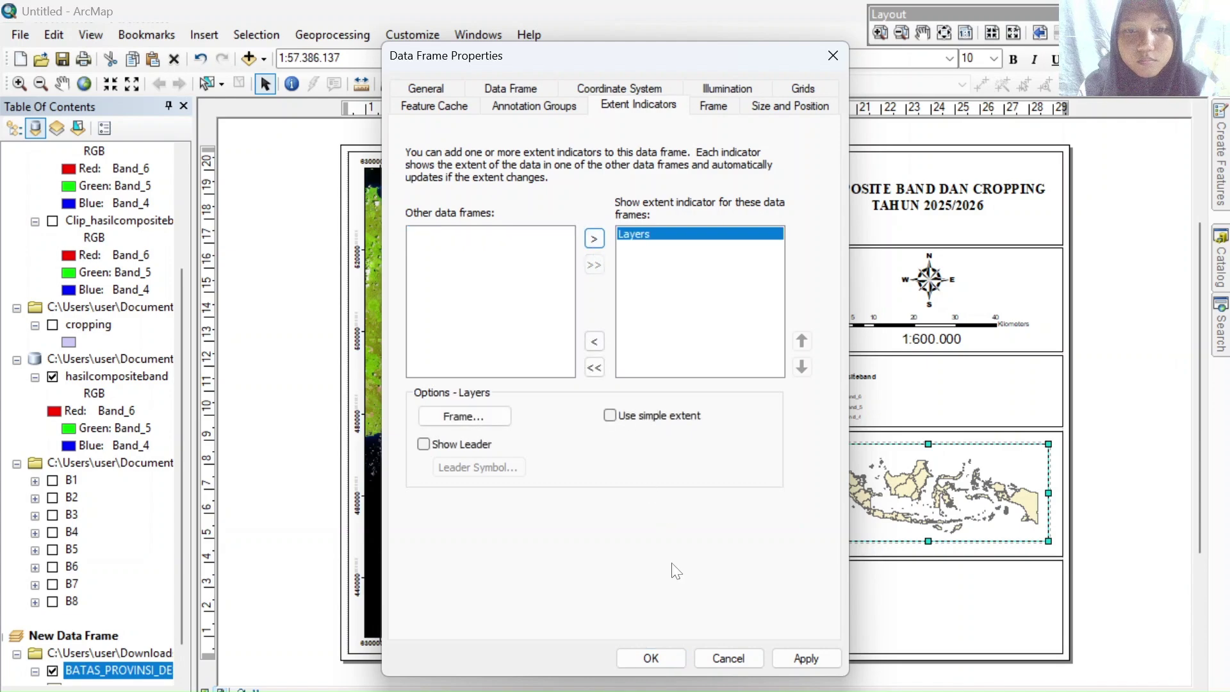
click(651, 658)
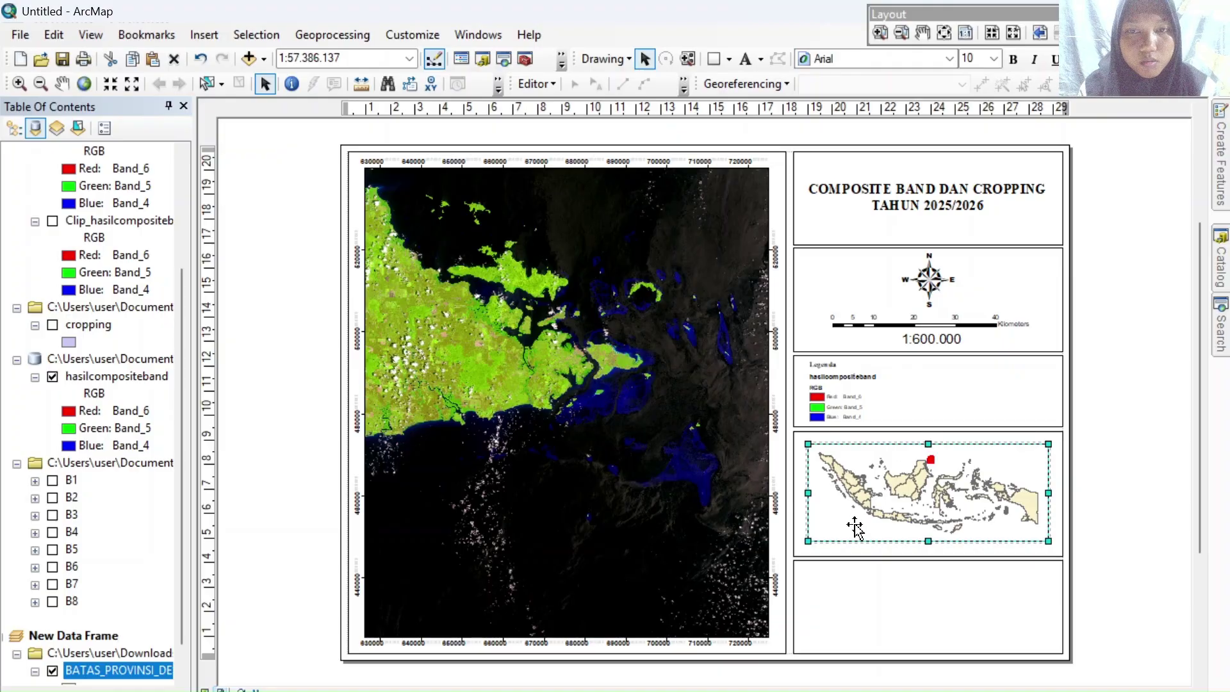
click(18, 85)
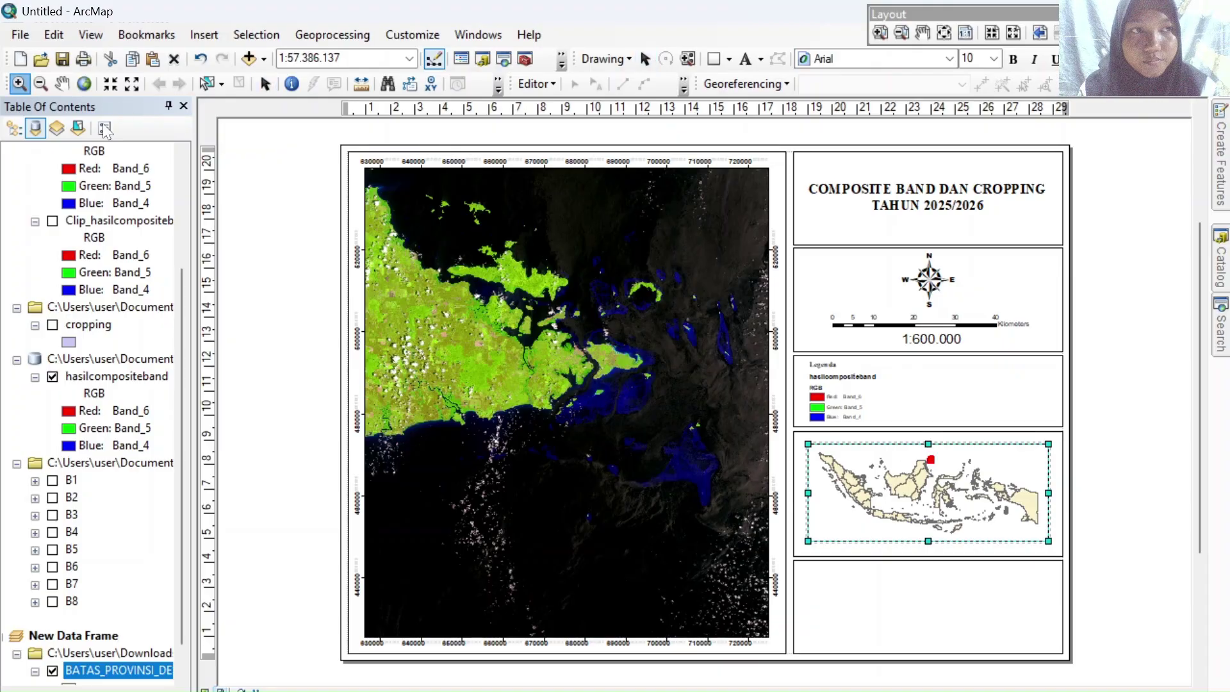
scroll(934, 467, up, 3)
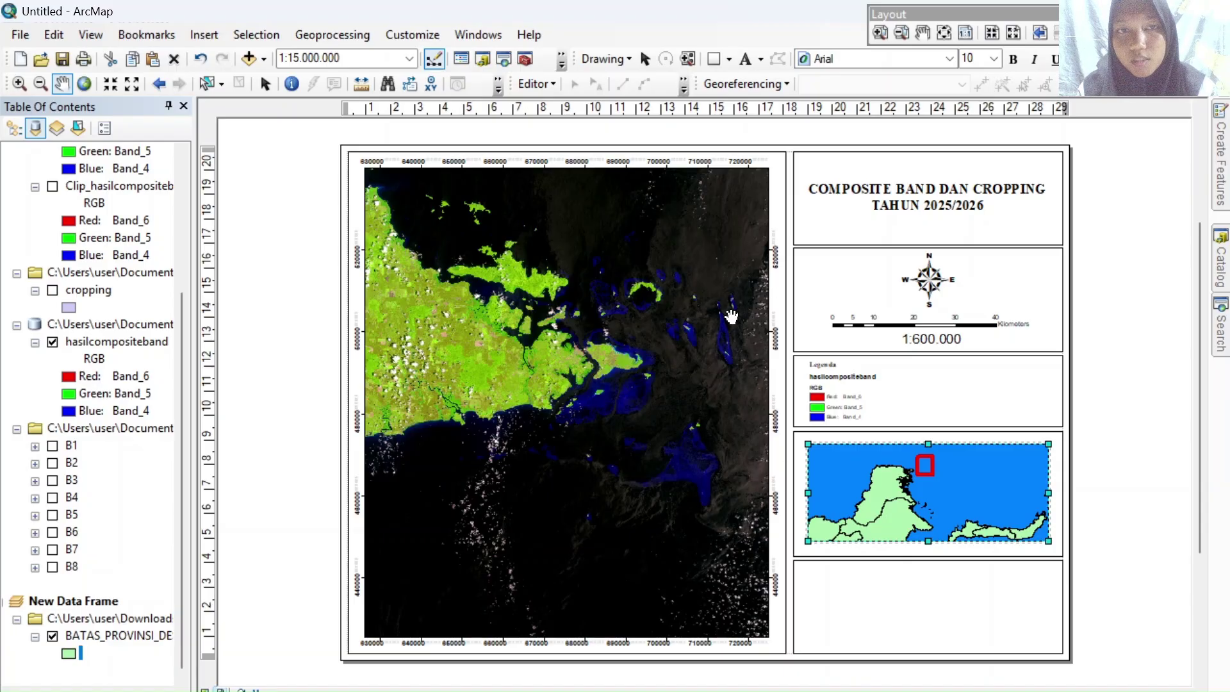
Create a graticule with labels on the inset data frame, with parallels every 1 degree and meridians every 5 degrees
right_click(997, 506)
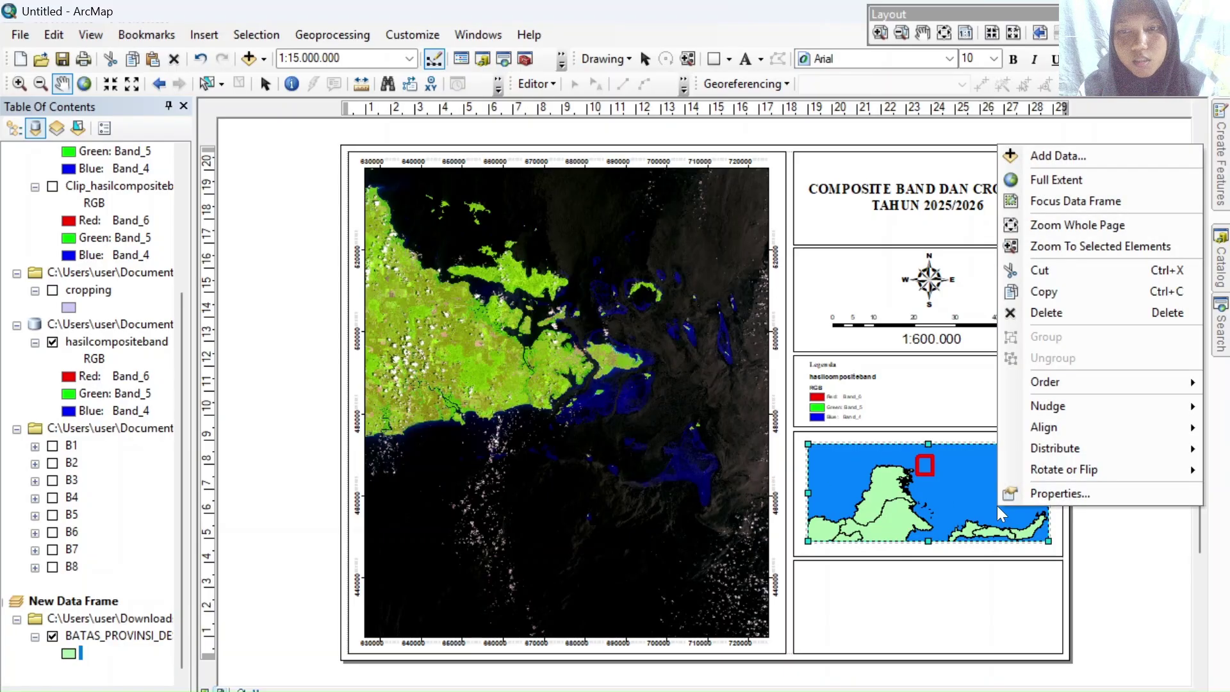
click(1057, 493)
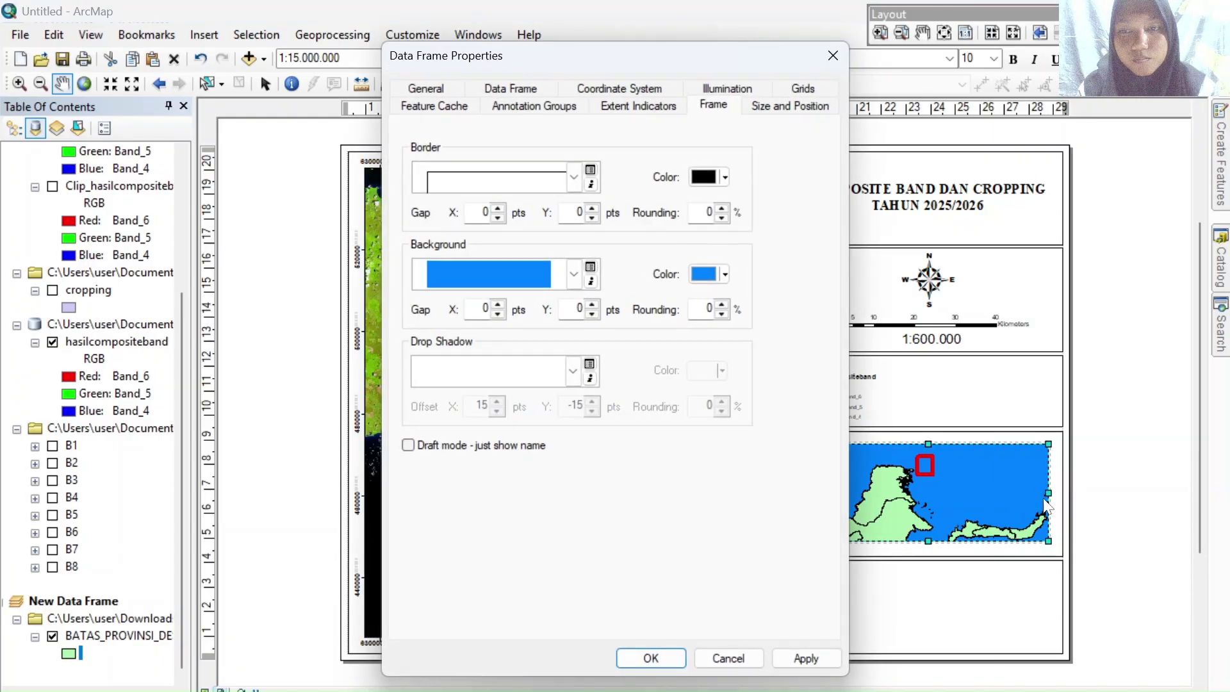
click(804, 90)
click(767, 169)
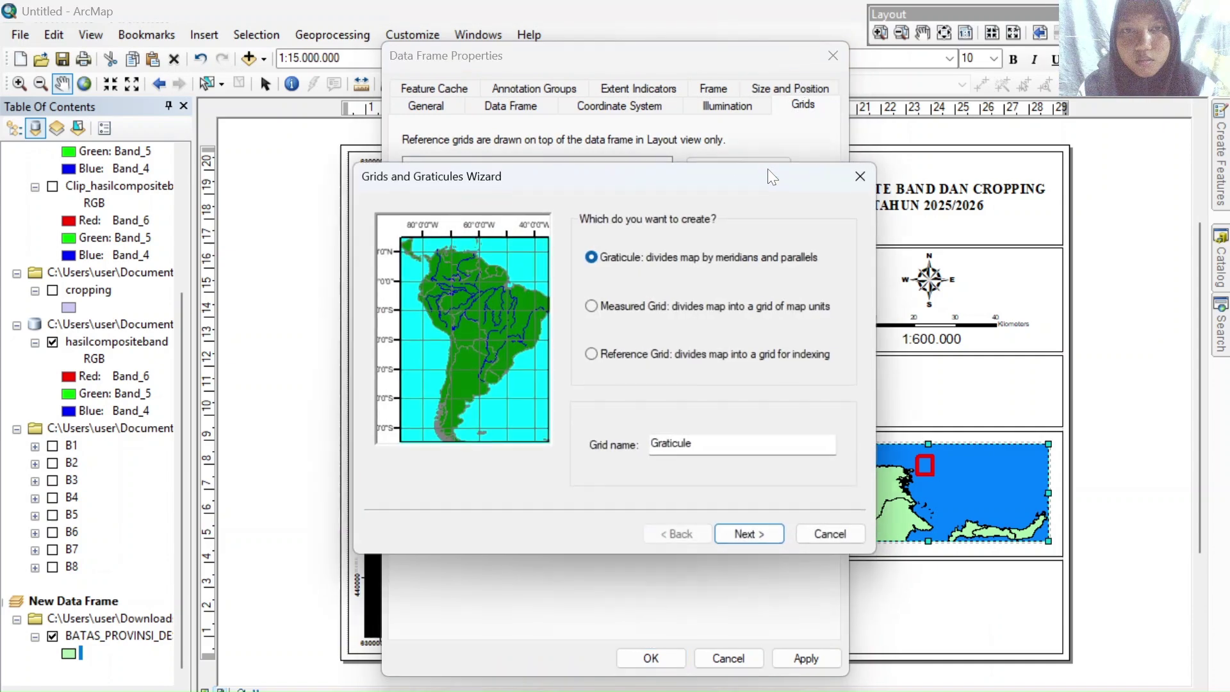
click(765, 542)
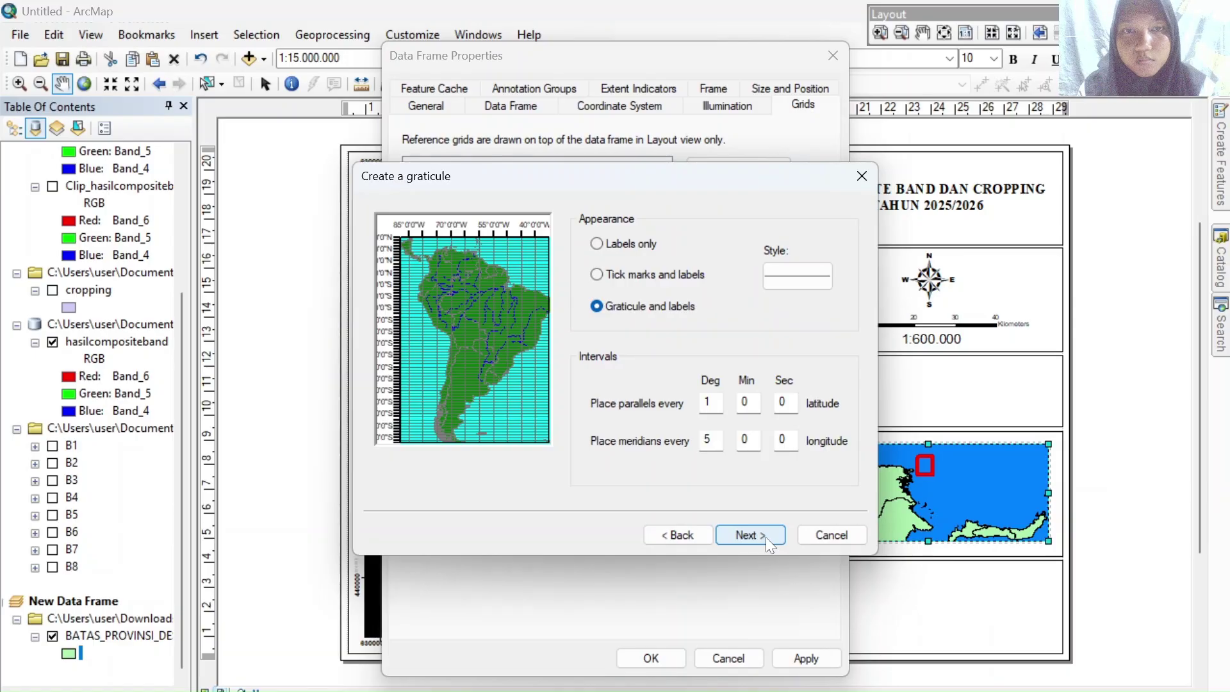
click(766, 537)
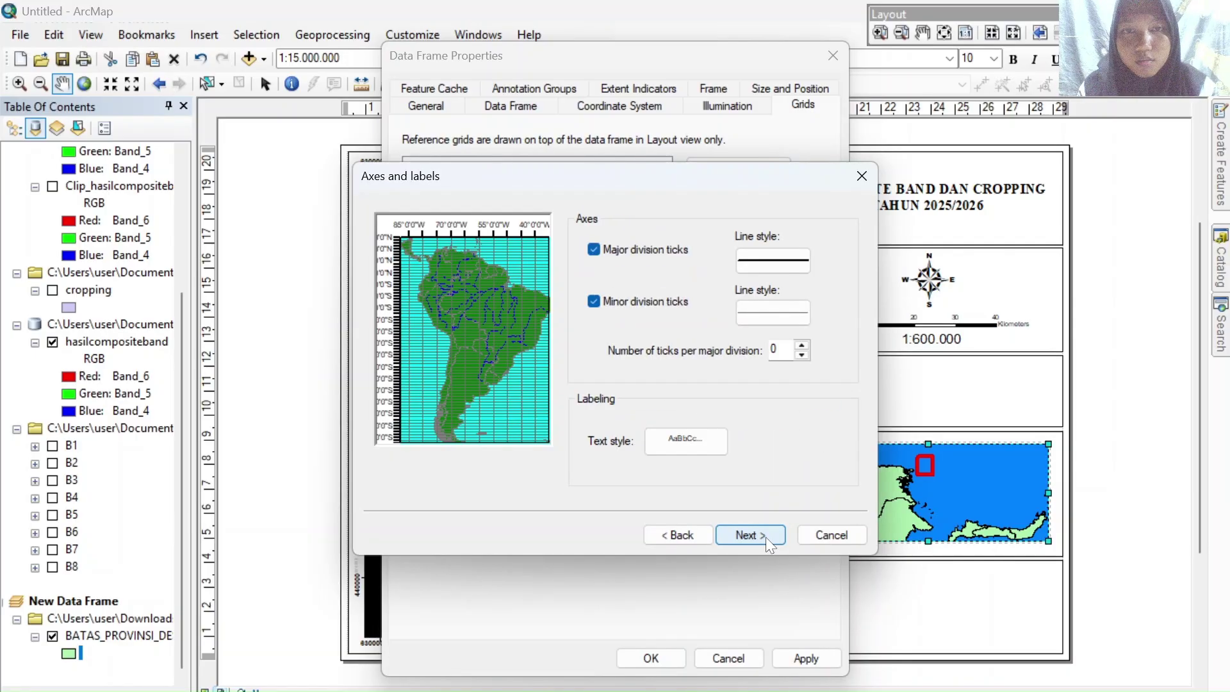
click(766, 537)
click(766, 536)
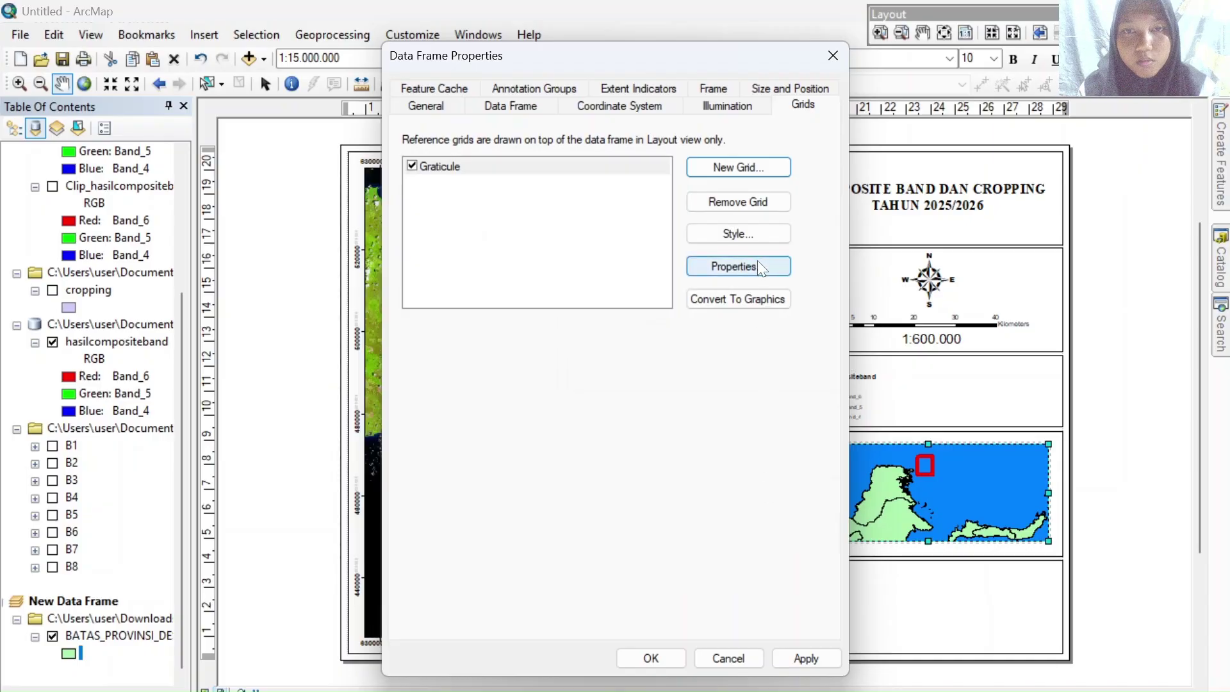
Set the inset graticule's subdivision tick size to 3 pts and label offset to 3 pts, with vertical labels on the left and right axes
click(757, 262)
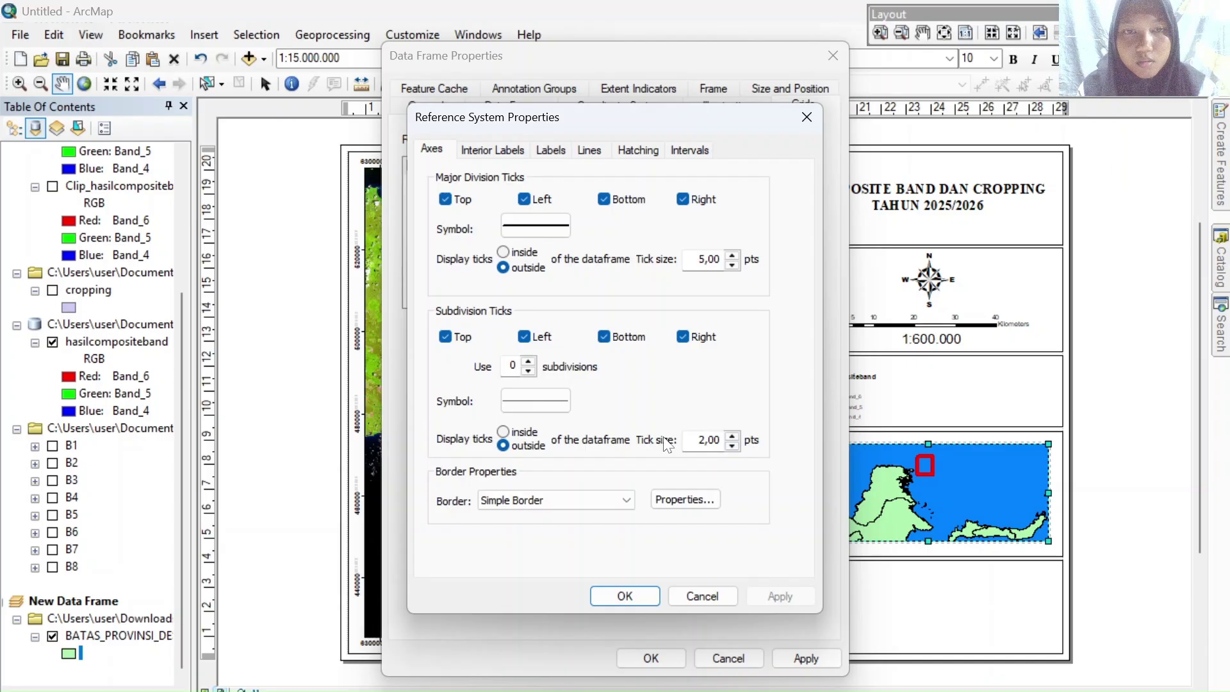
click(732, 437)
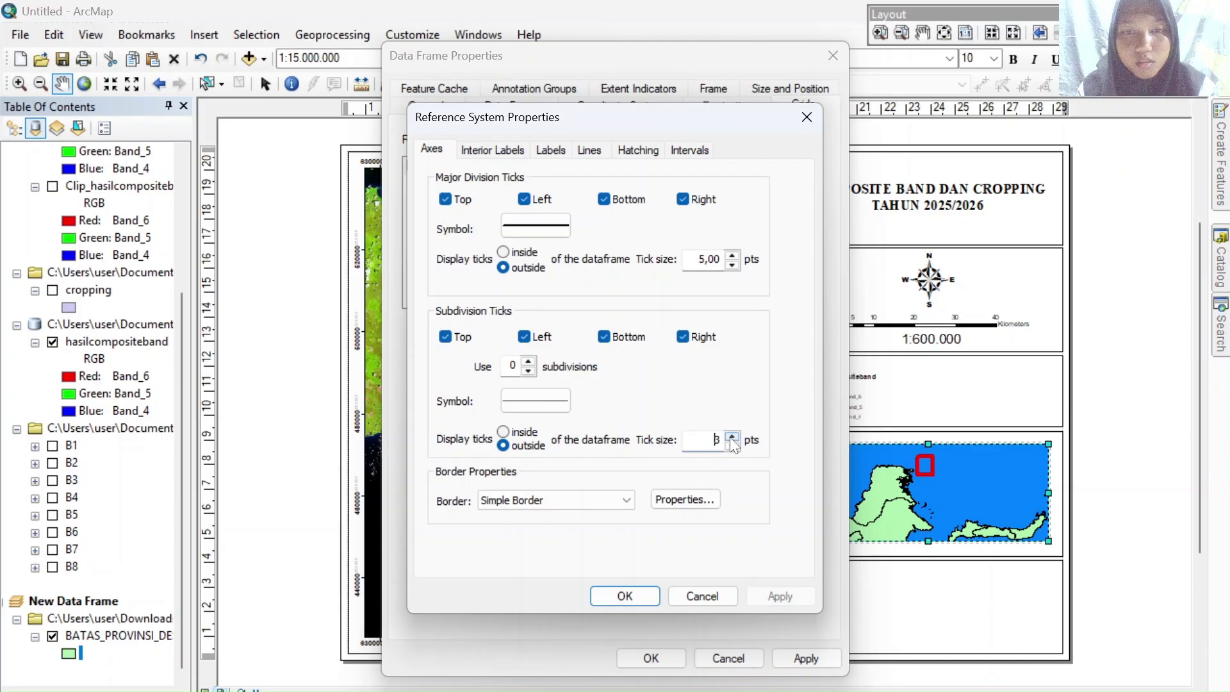
click(559, 154)
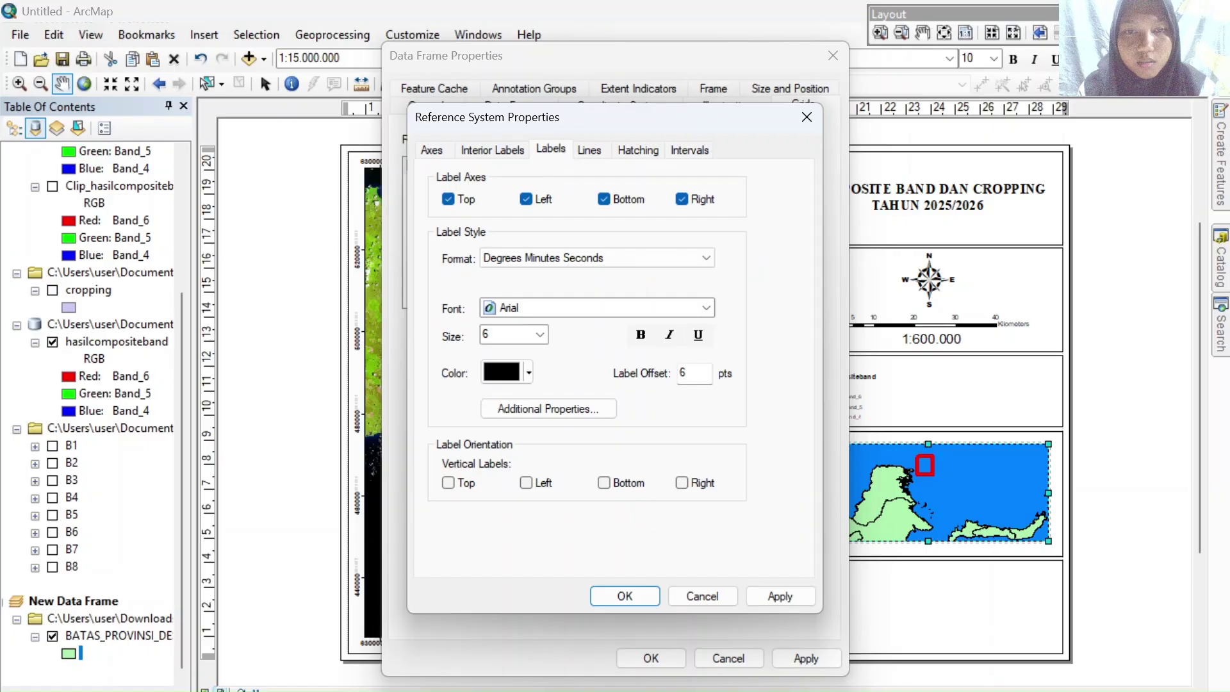
click(690, 373)
key(BackSpace)
text(3)
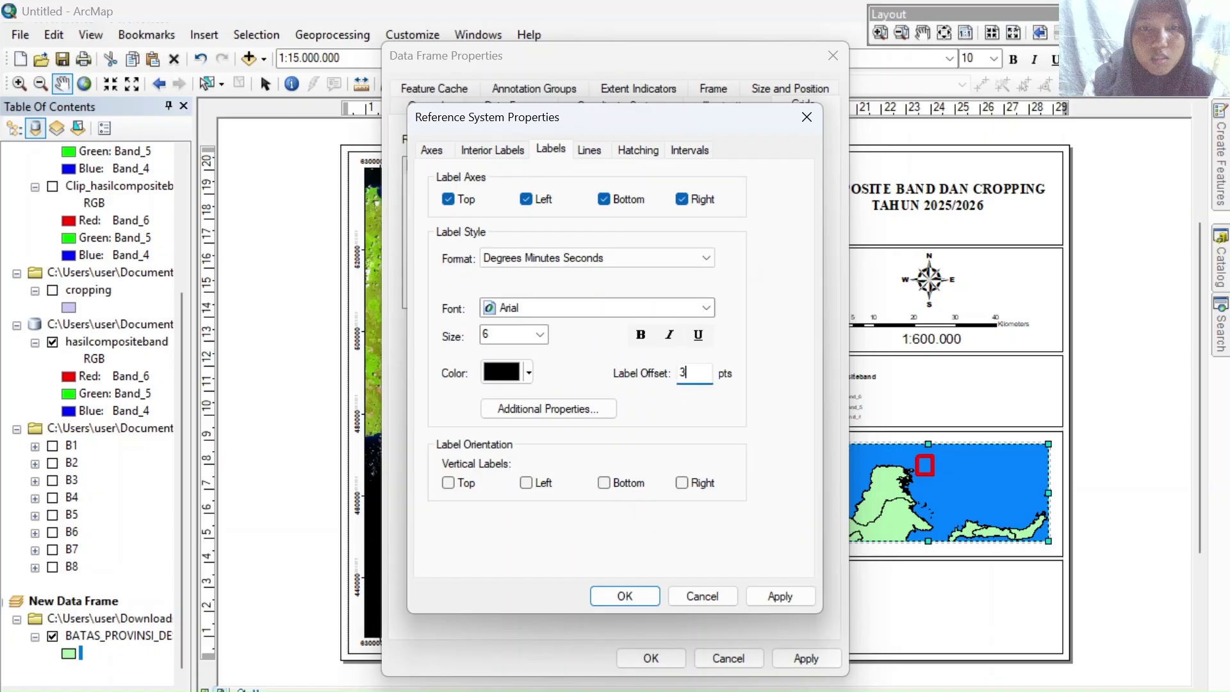
click(535, 484)
click(682, 483)
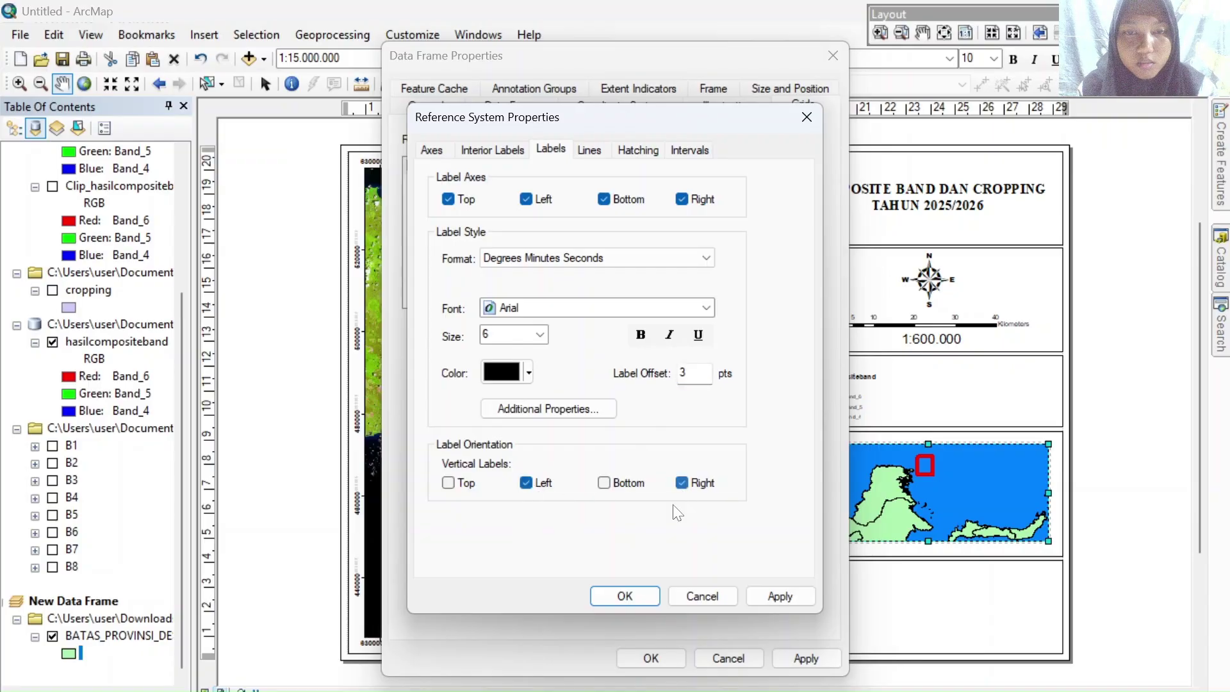
click(629, 597)
click(650, 658)
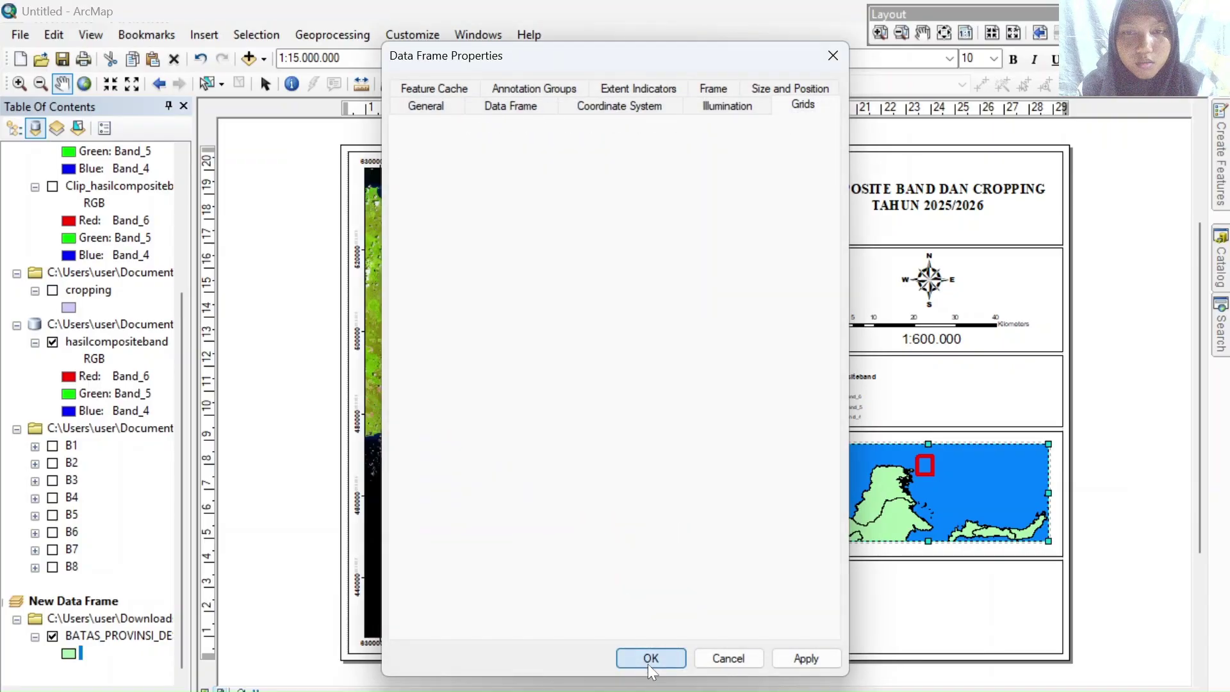